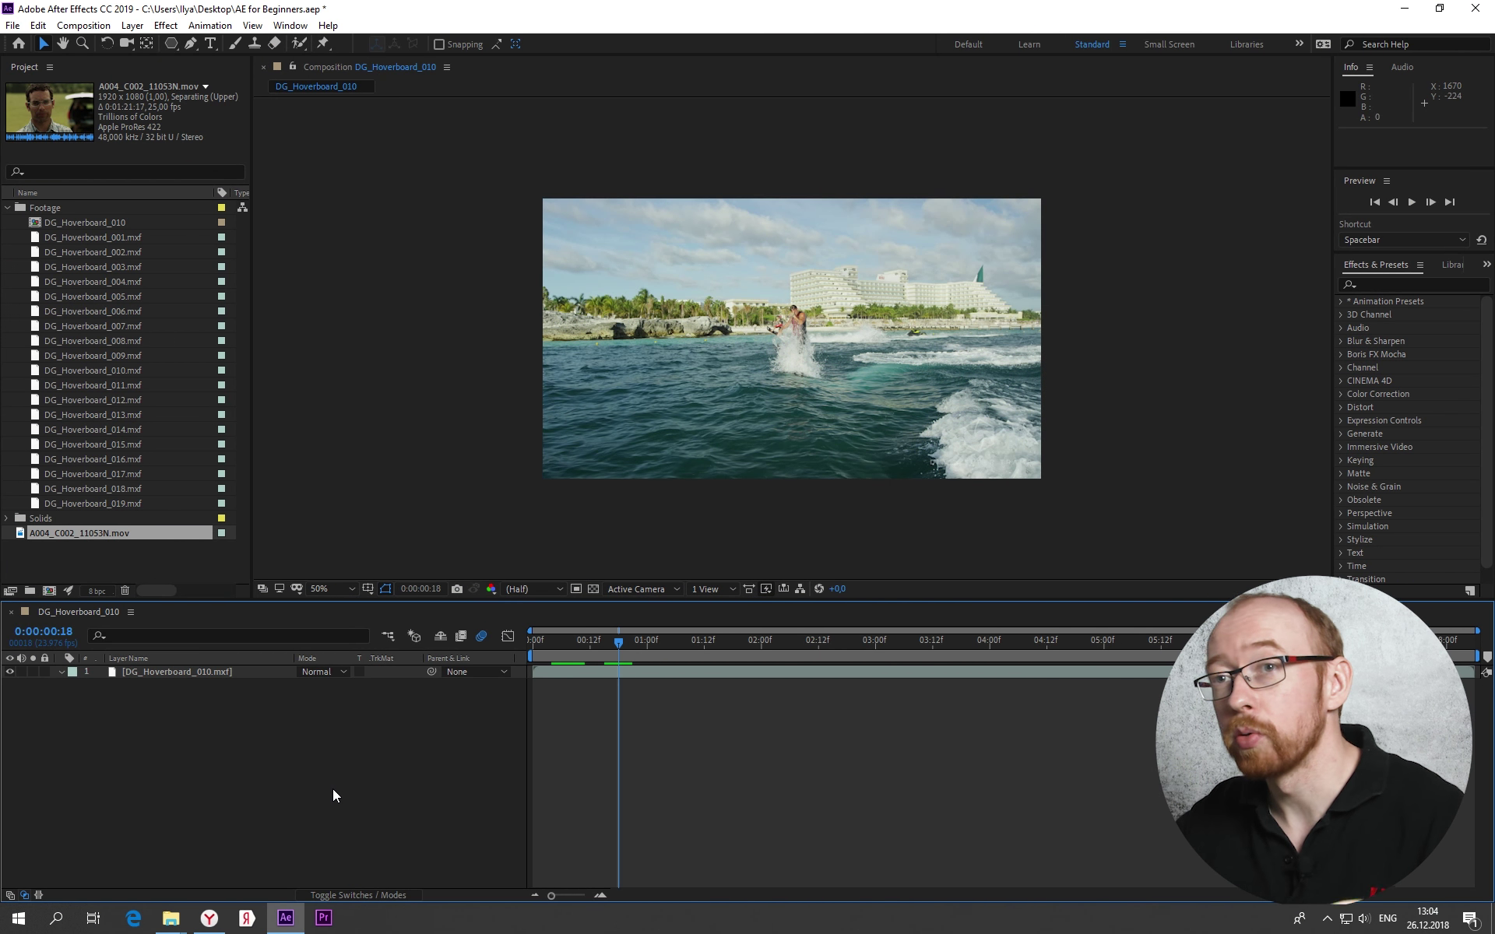
Choose the Rectangle Tool and select the DG_Hoverboard_010.mxf clip layer
left_click(172, 45)
left_click_drag(173, 45, 205, 49)
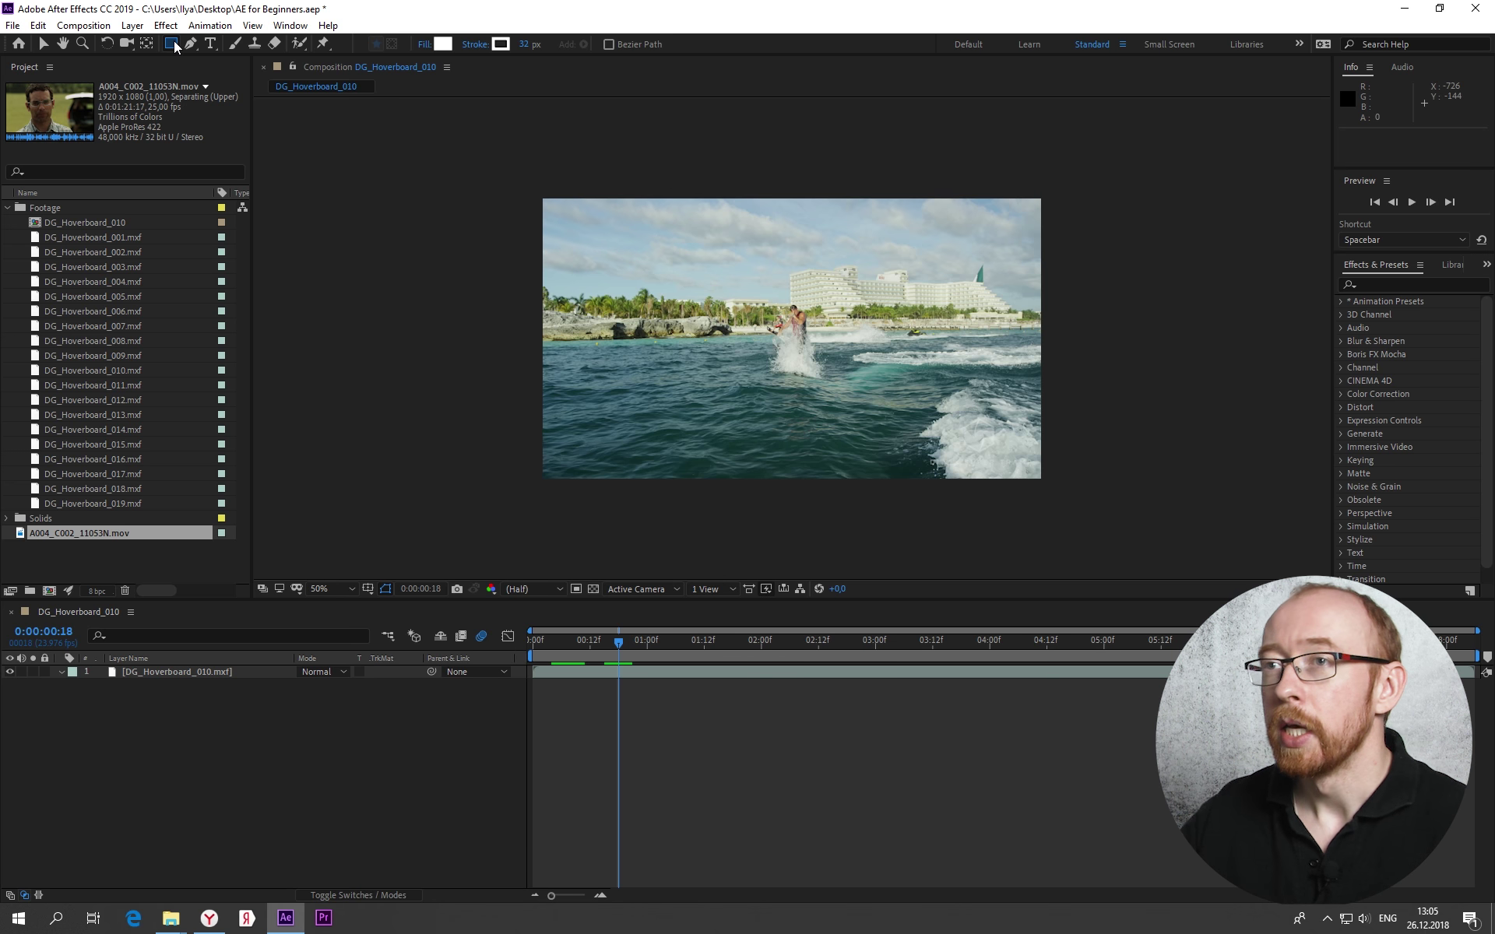
left_click(206, 674)
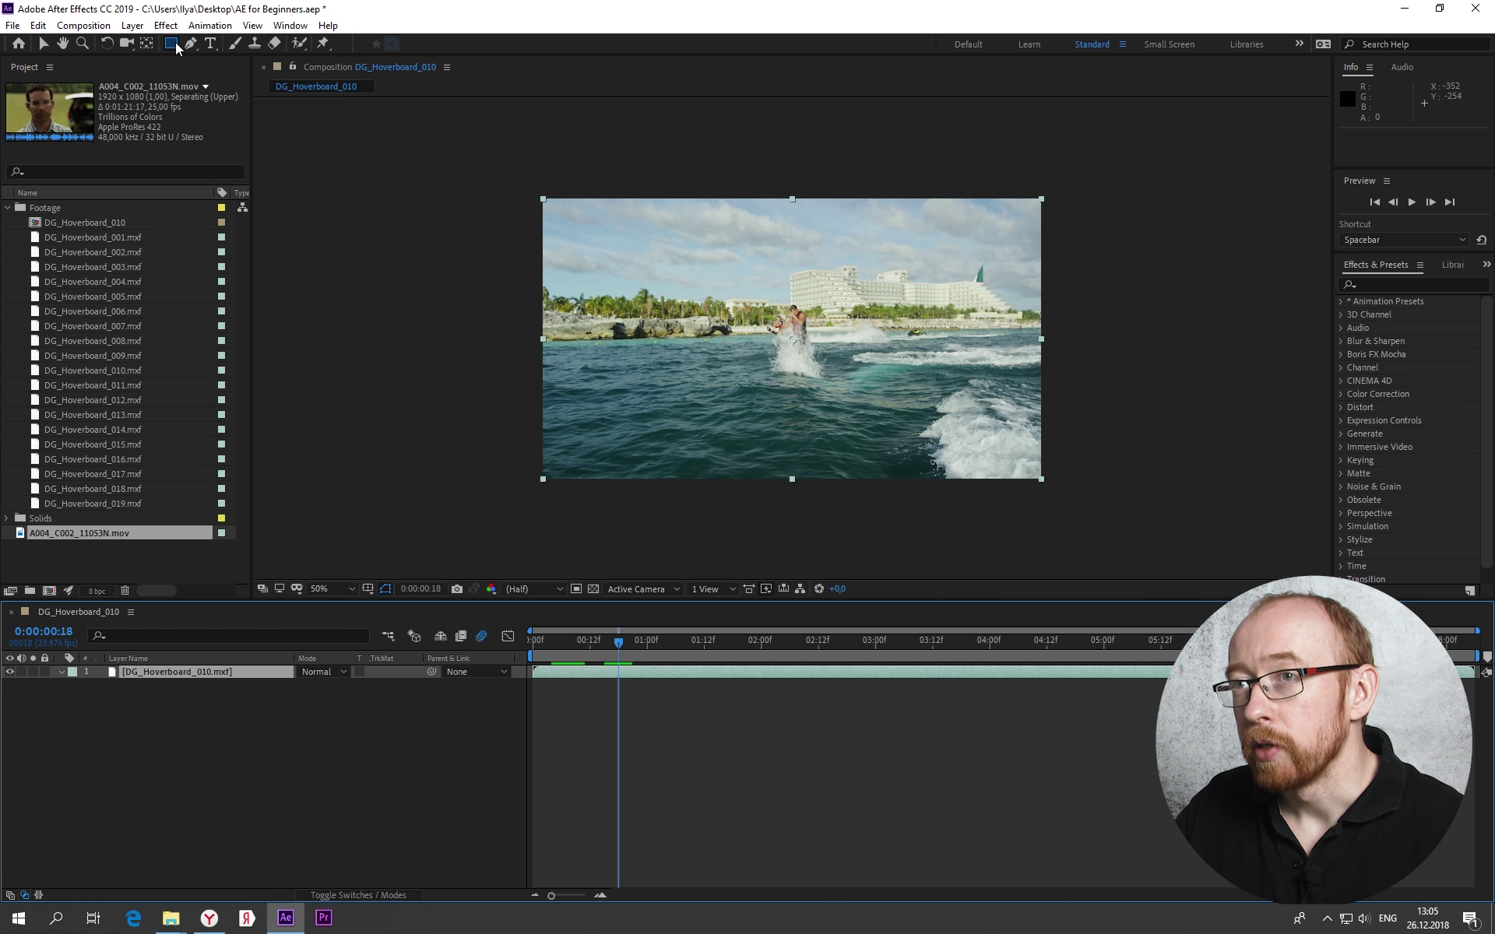
Draw a central rectangular mask on the hoverboard clip layer
left_click(183, 671)
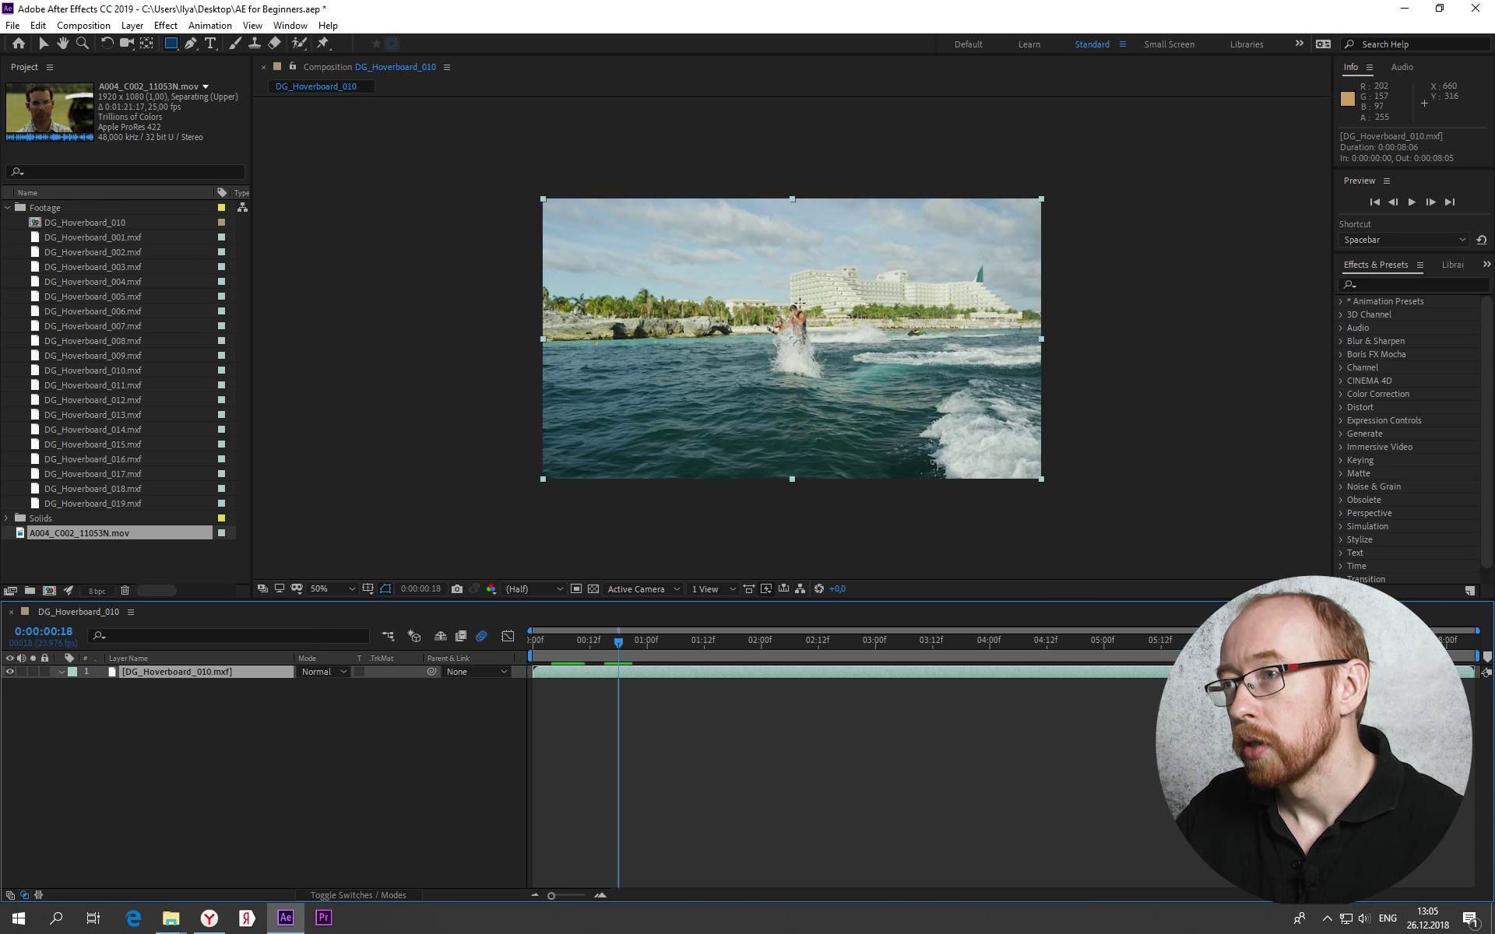
mouse_move(671, 237)
left_mouse_down()
mouse_move(788, 352)
mouse_move(908, 429)
left_mouse_up()
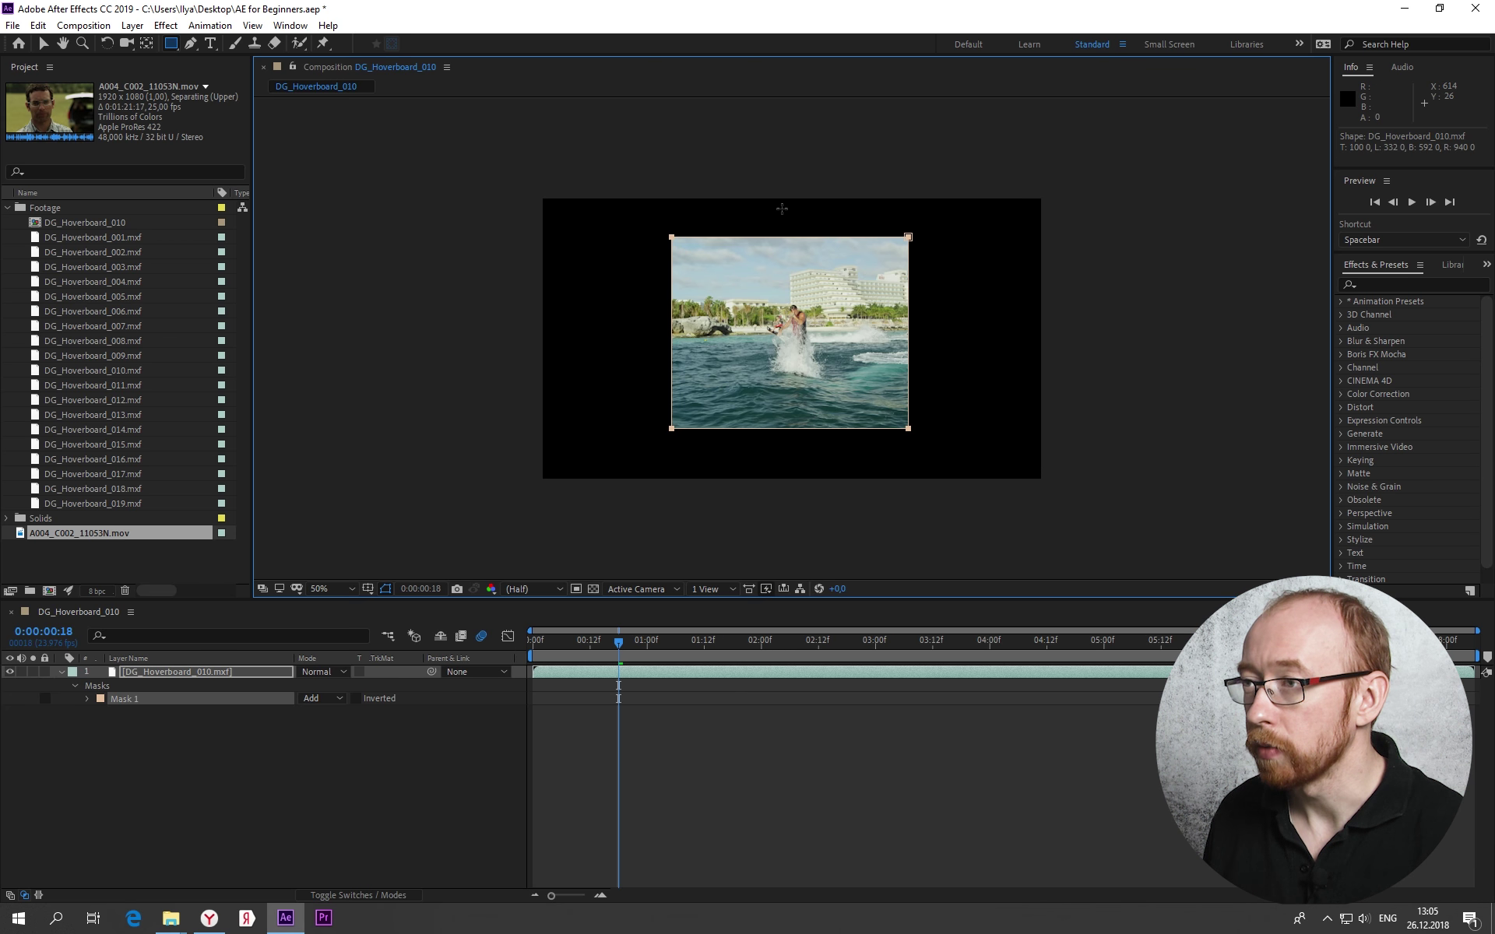
left_click(62, 671)
Reveal Mask 1's path, feather, opacity and expansion, then open its Mask Shape dialog
left_click(86, 698)
left_click(86, 699)
left_click(73, 685)
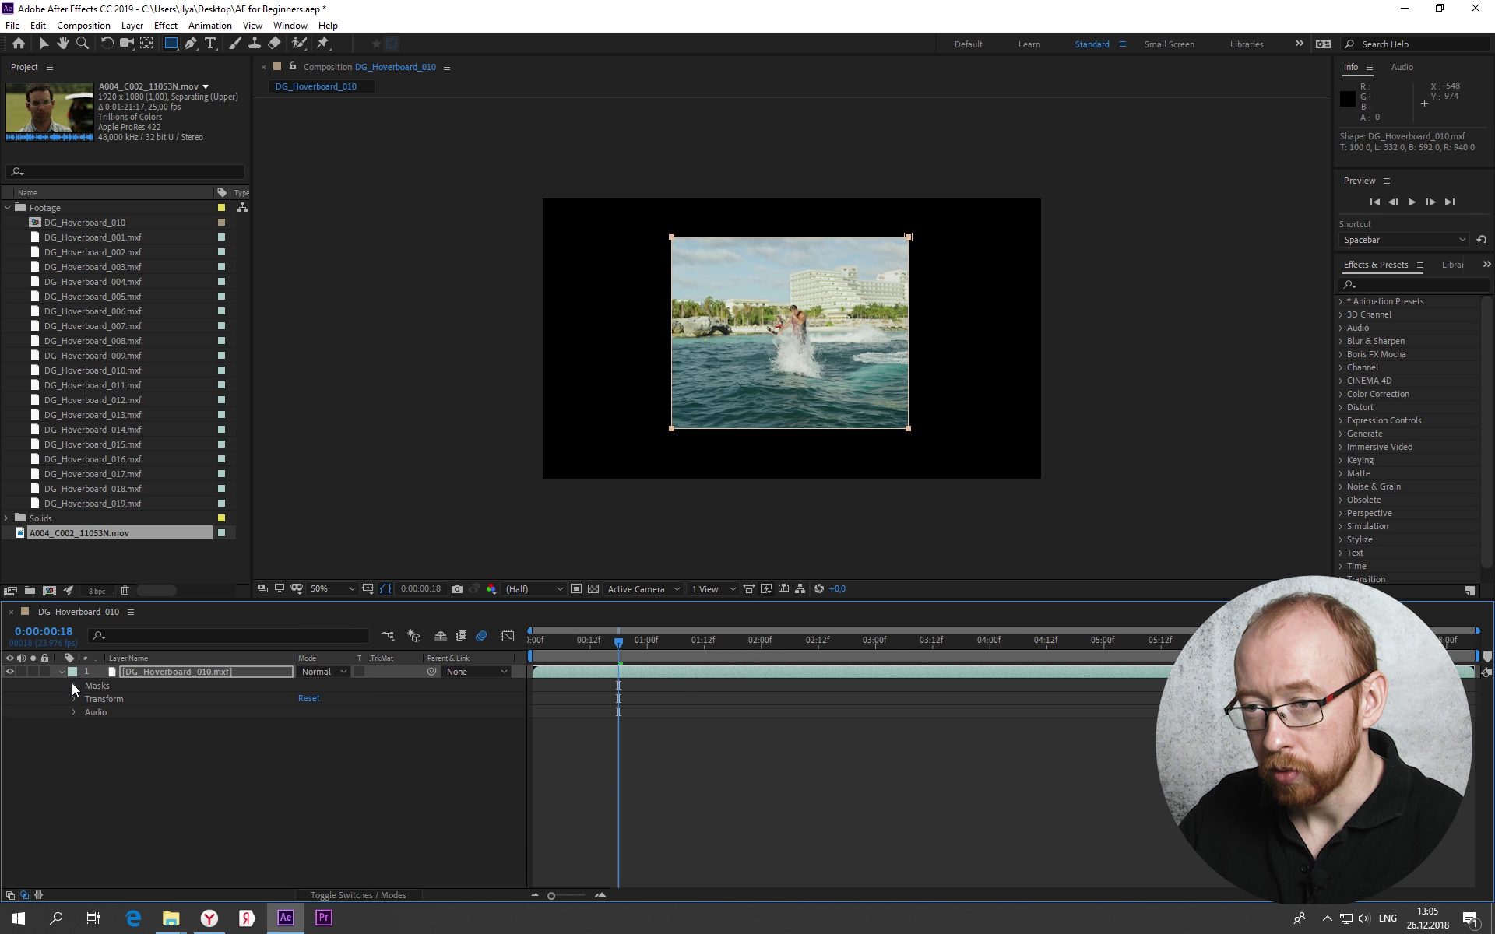
left_click(106, 699)
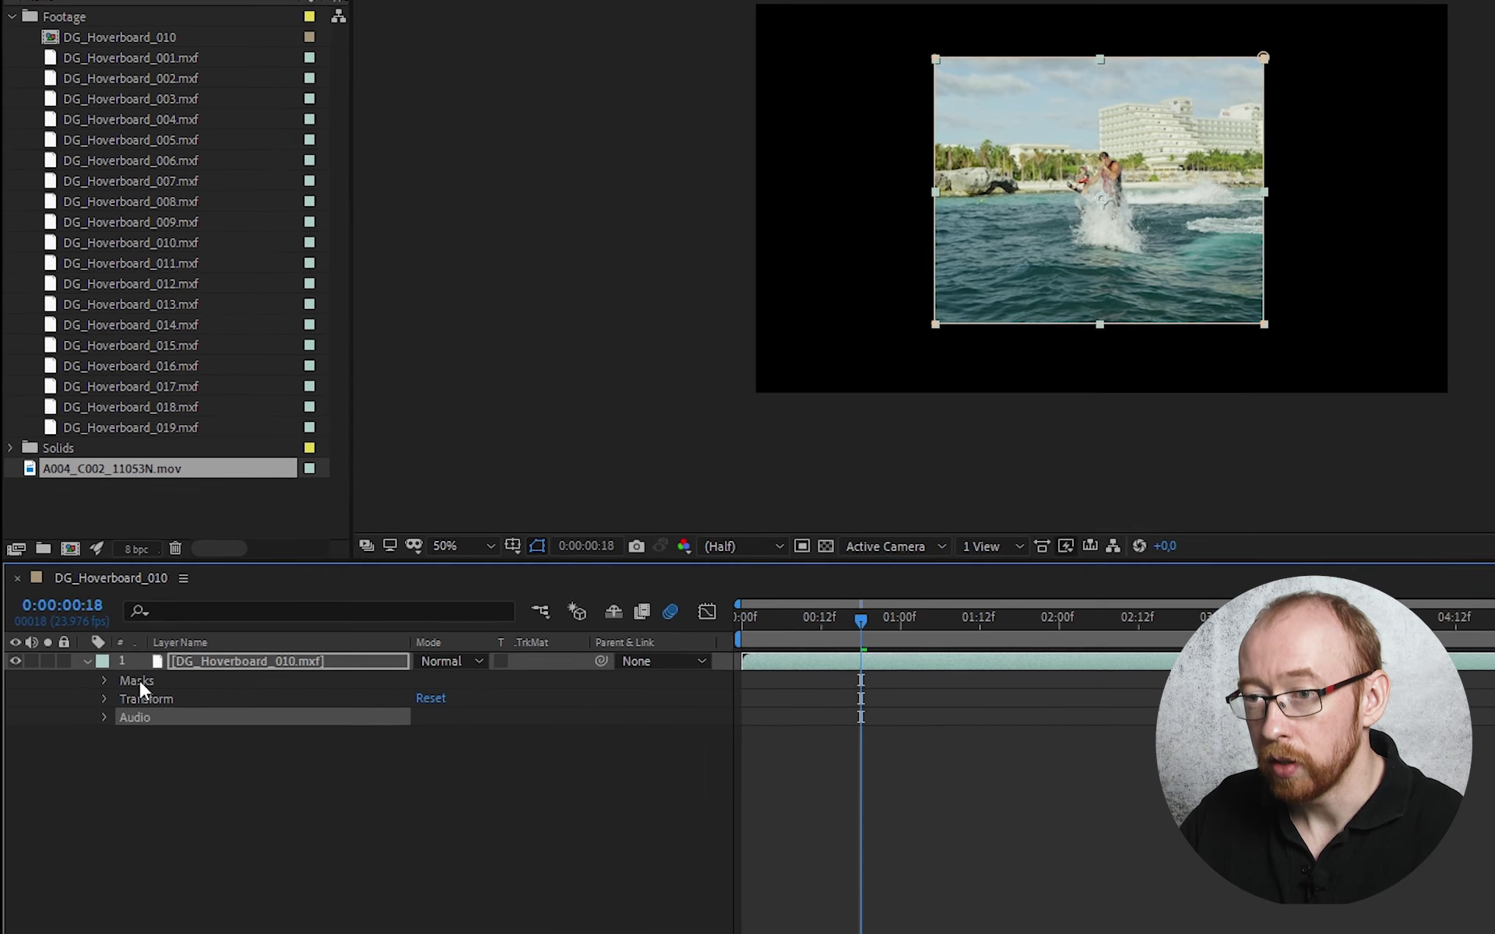
left_click(101, 687)
left_click(111, 679)
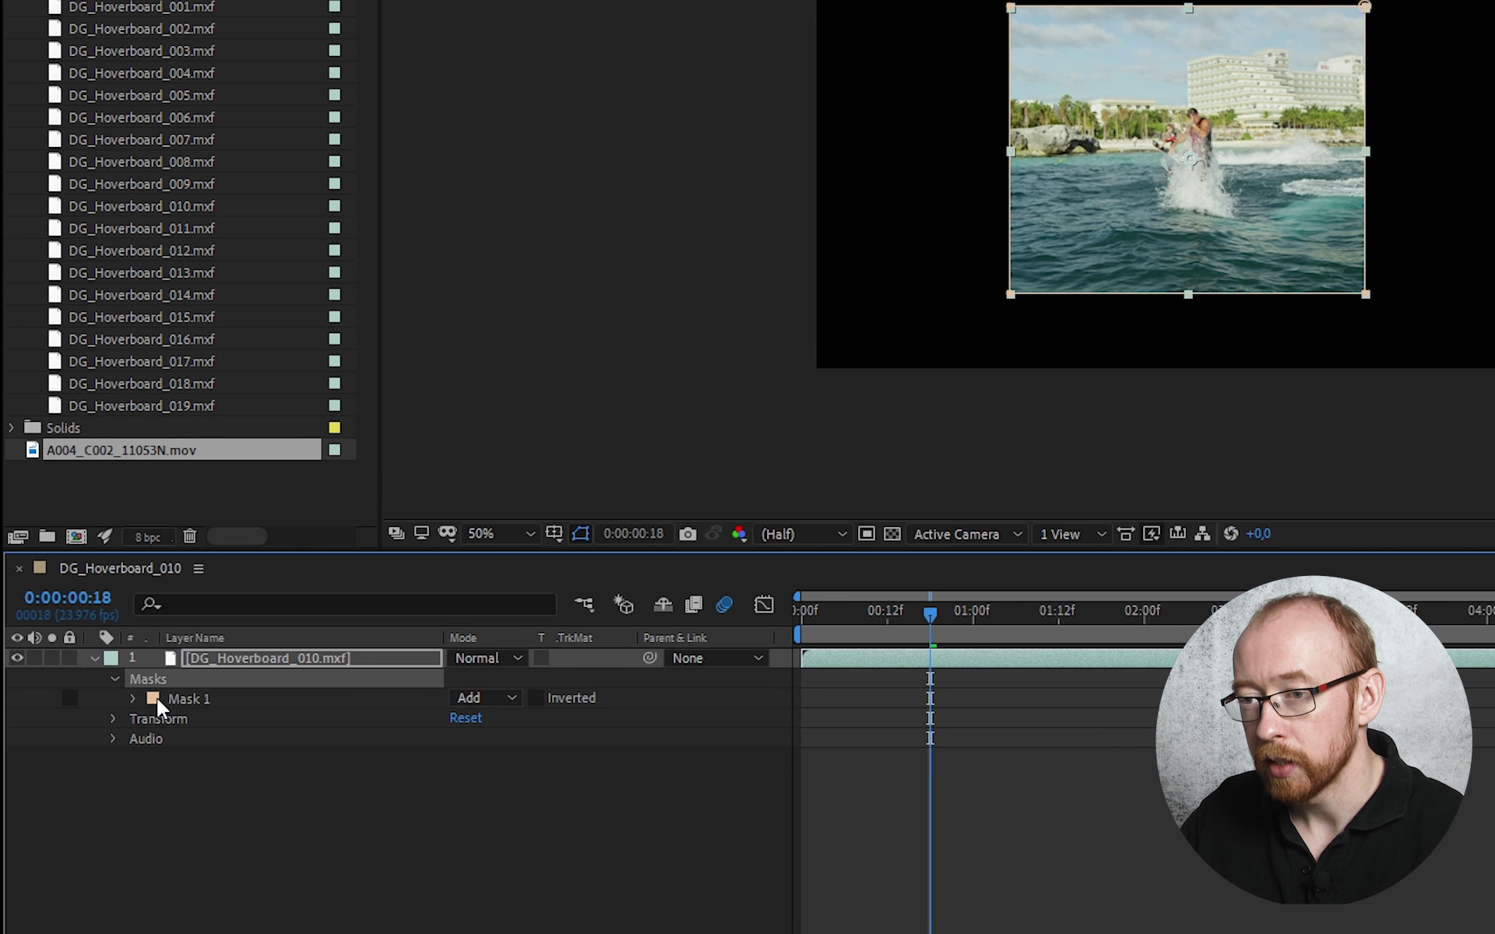
left_click(134, 699)
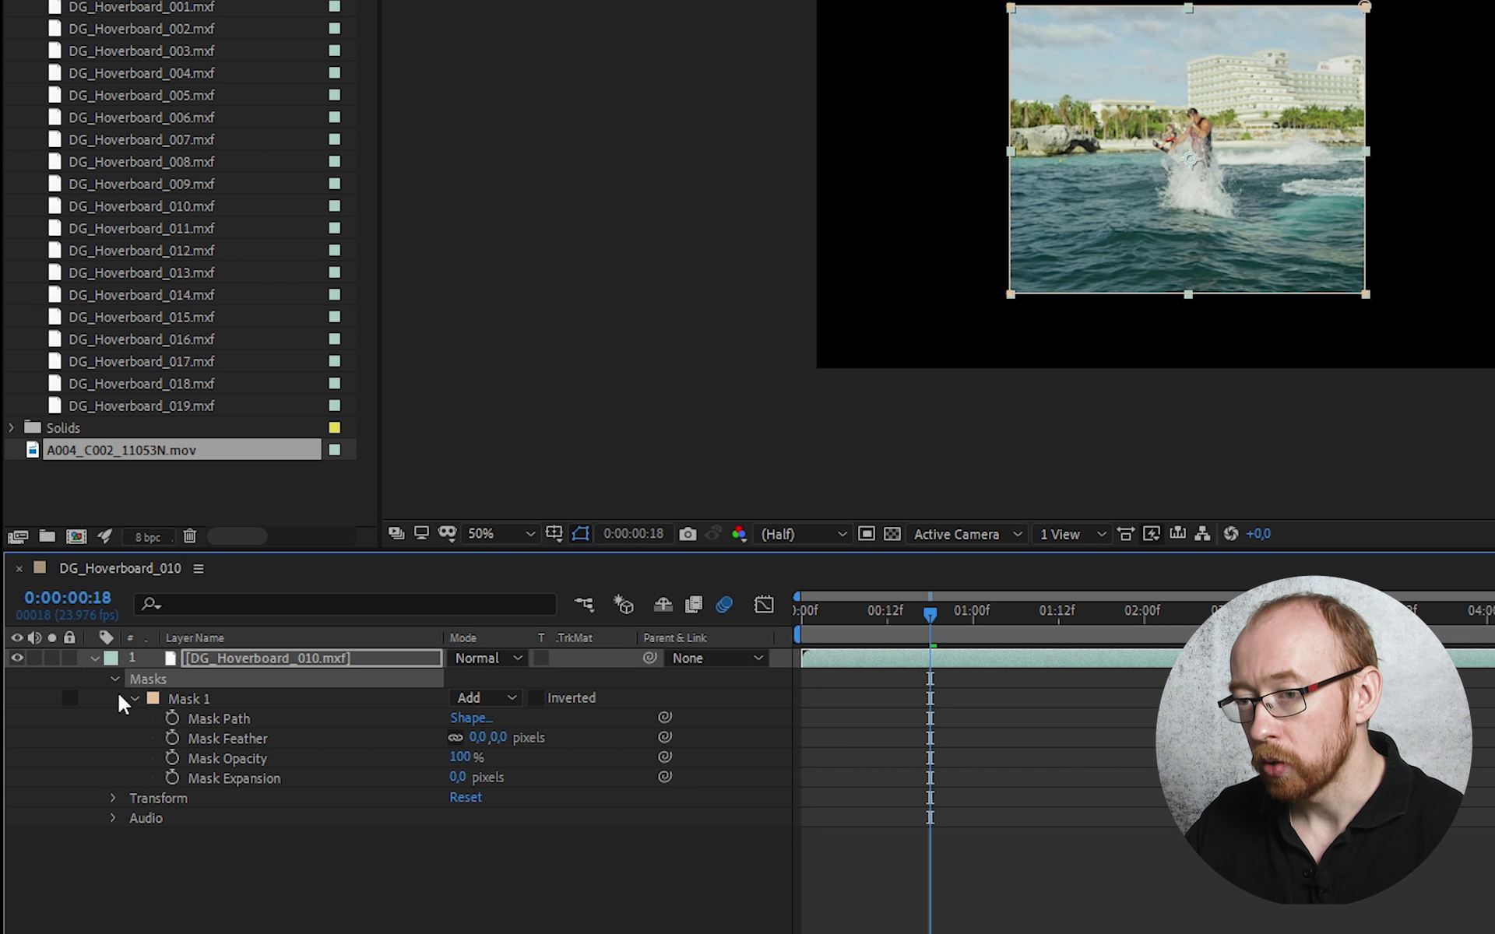
left_click(197, 699)
left_click(237, 721)
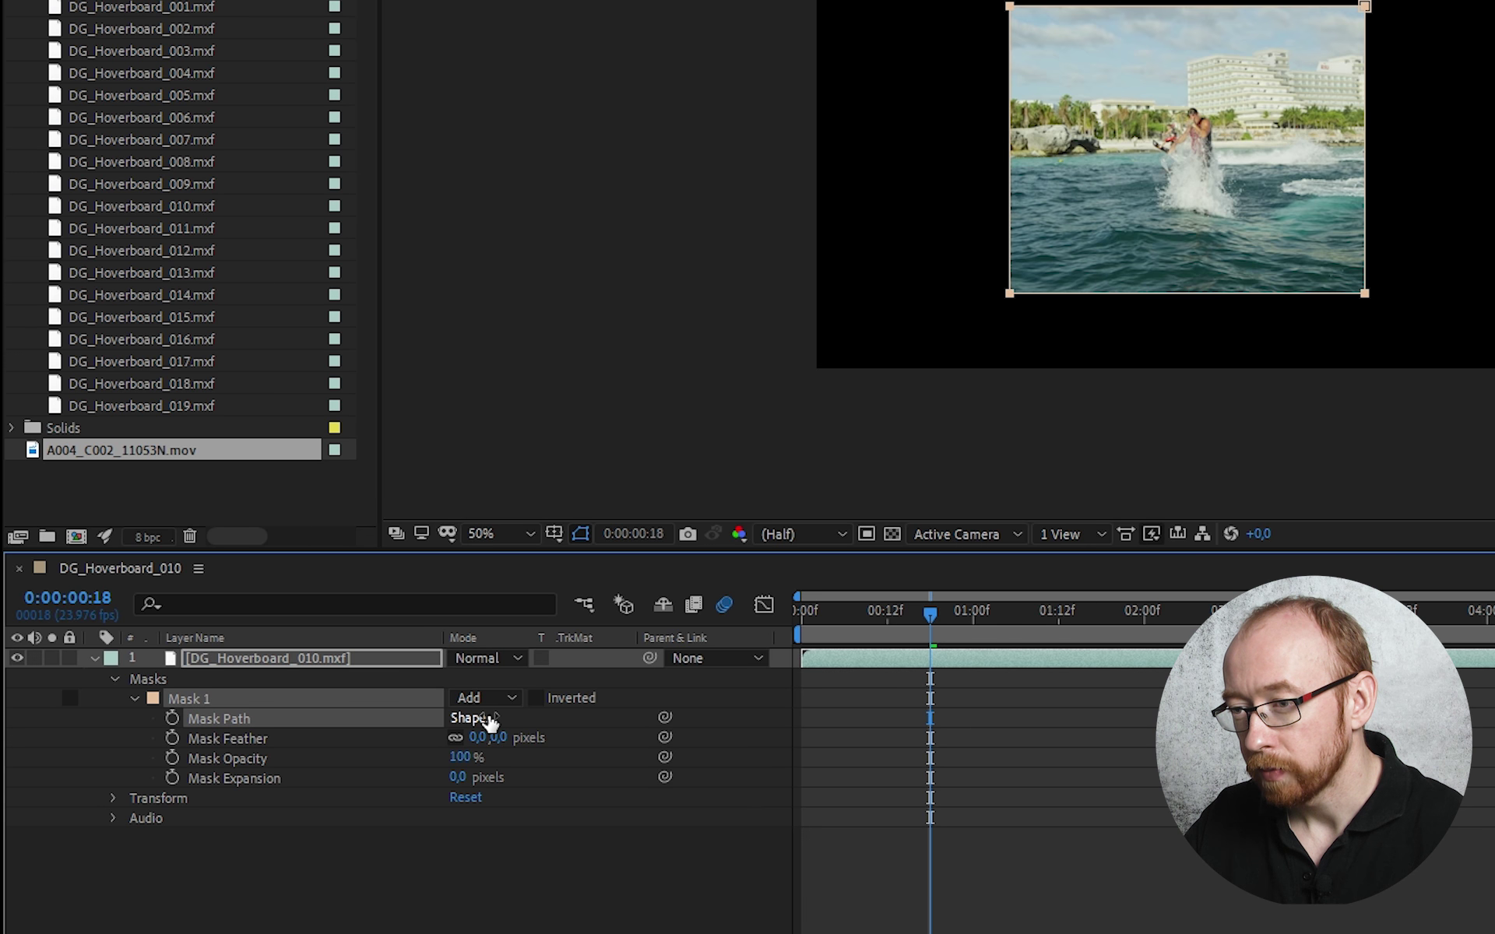
left_click(471, 718)
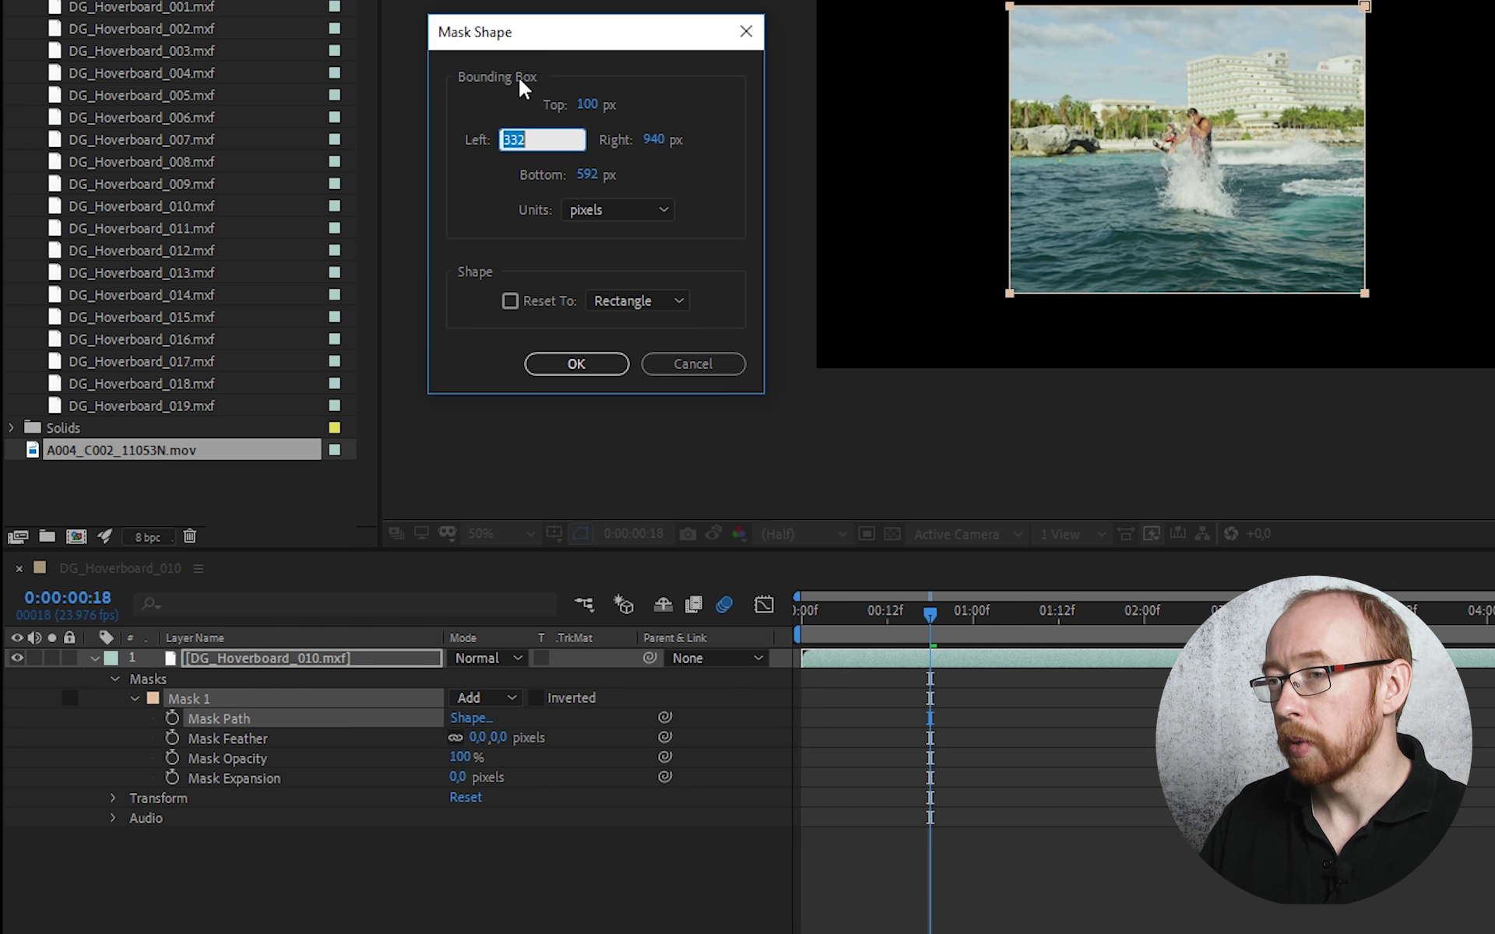
Set Mask 1's left edge to 376 px and feather it to about 103 px
left_click(511, 175)
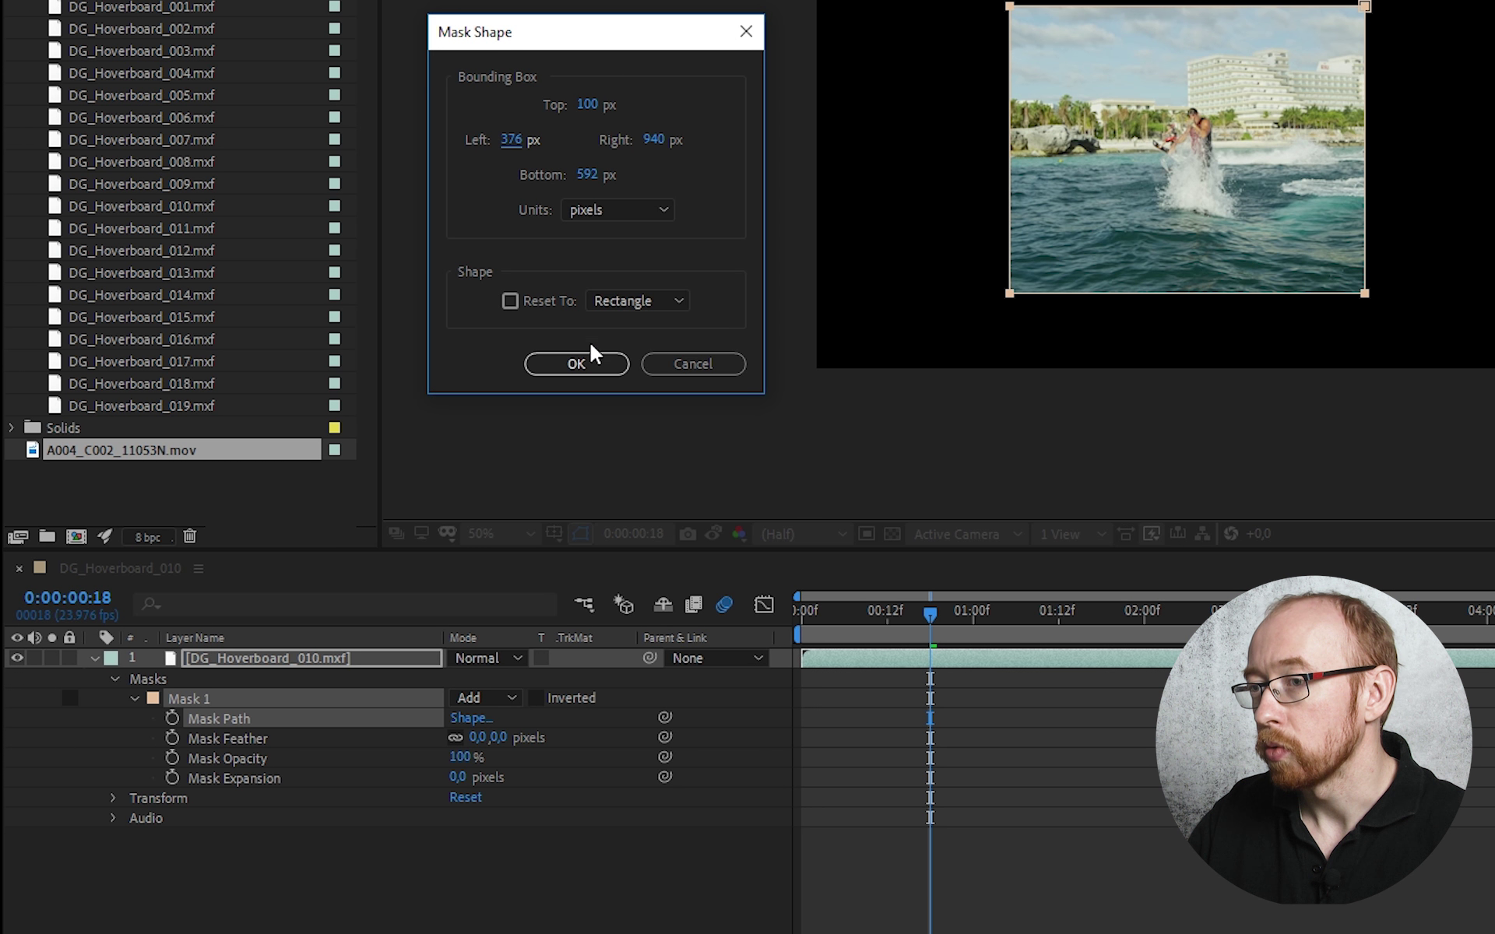
left_click(580, 364)
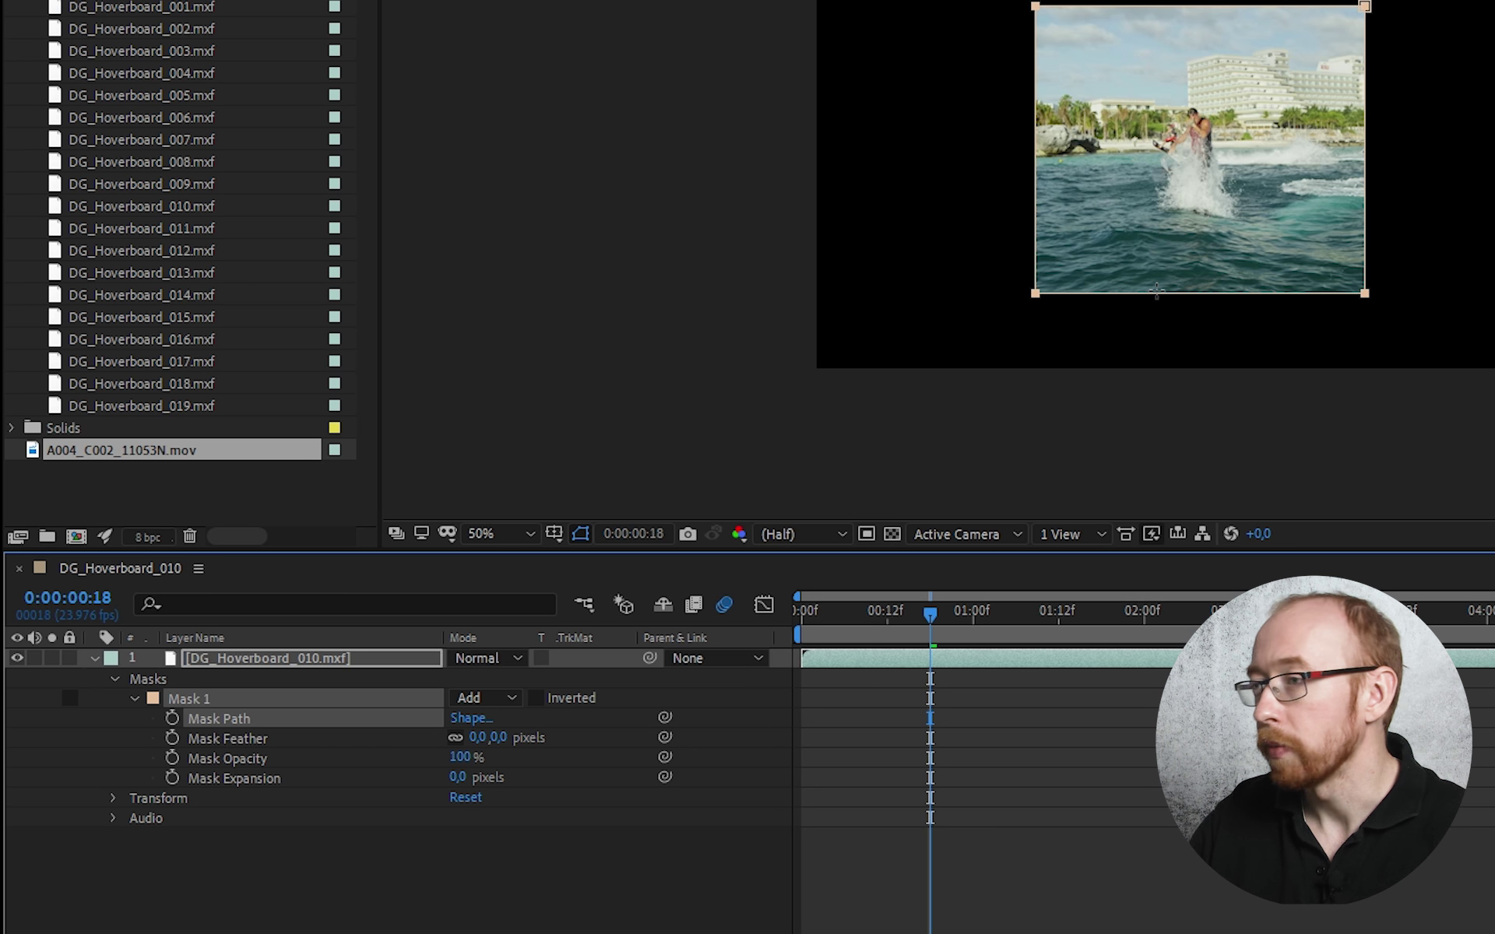
left_click_drag(493, 738, 616, 740)
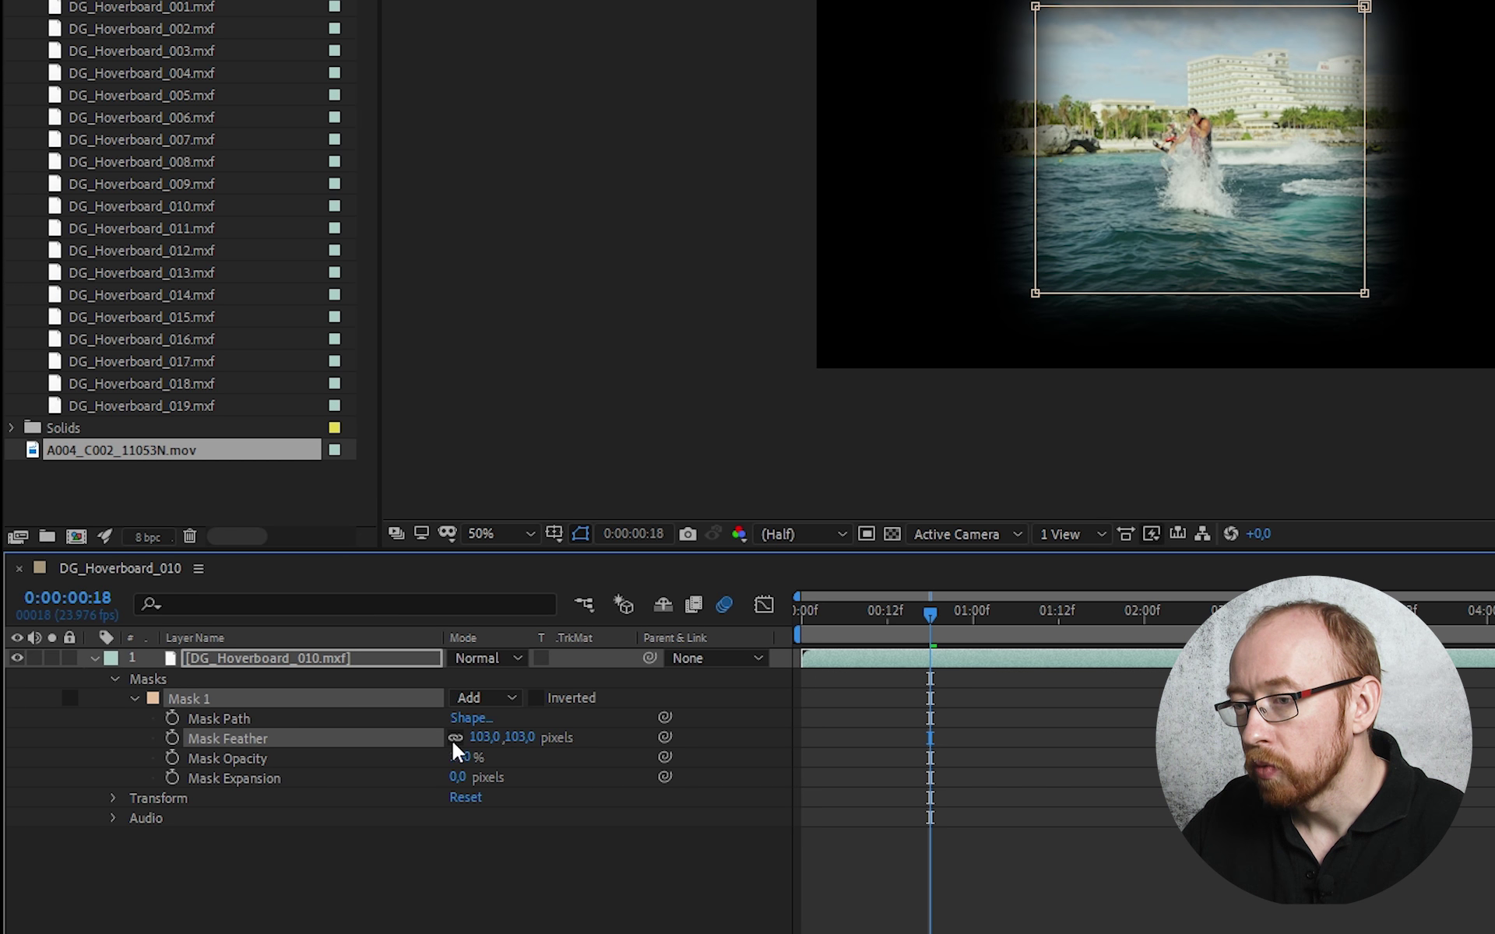
Give Mask 1 207×99 px feather, 97% opacity, 10 px expansion; test Inverted, then leave it off
left_click_drag(529, 738, 601, 740)
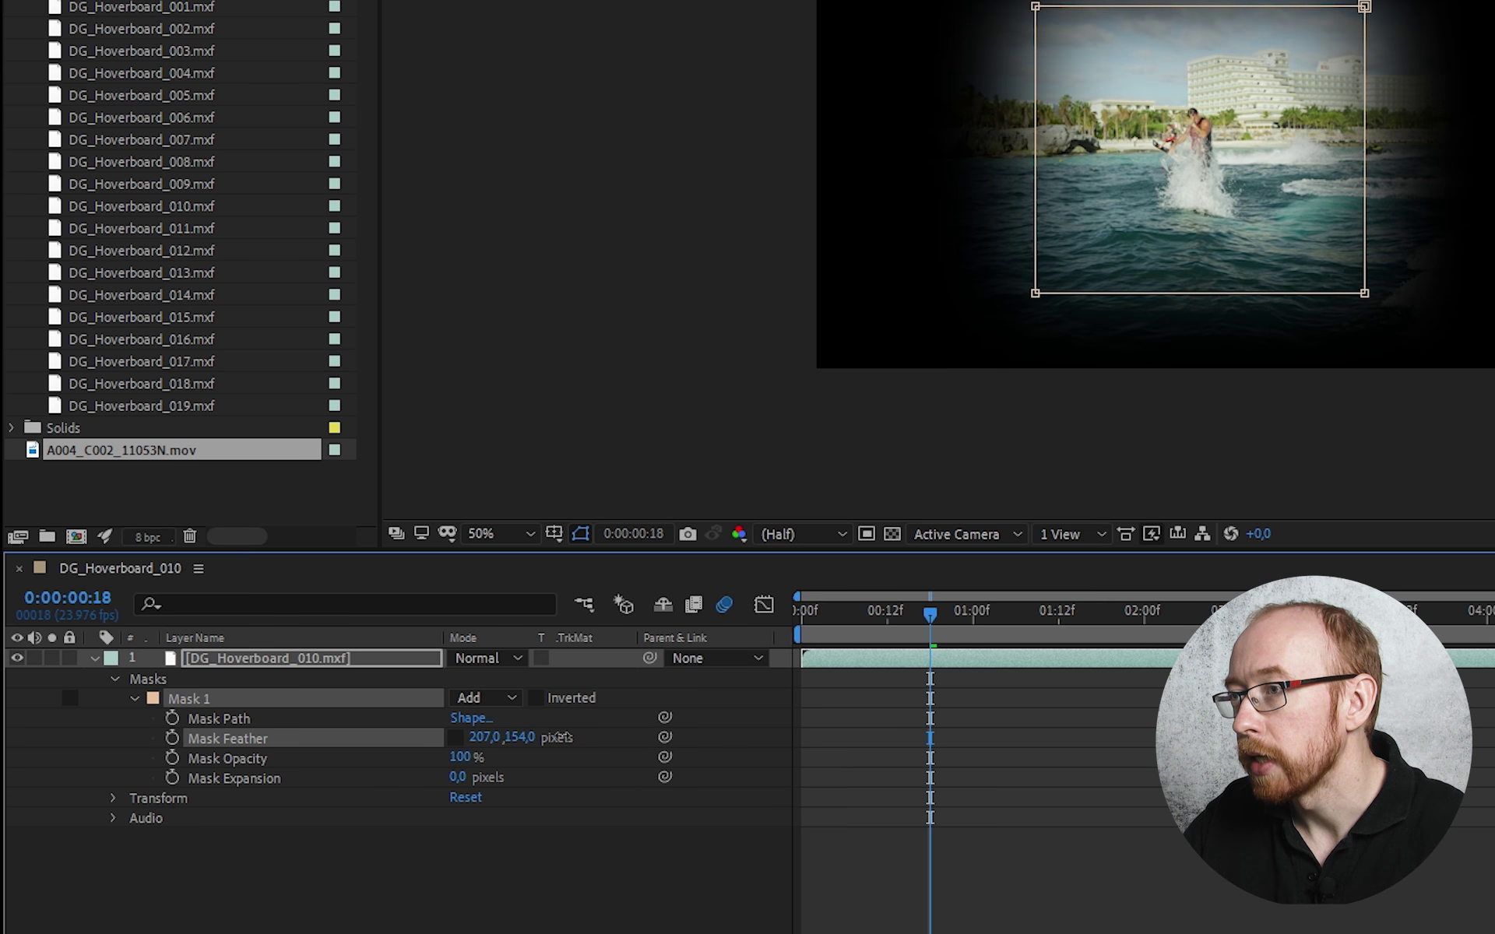
left_click_drag(520, 737, 479, 744)
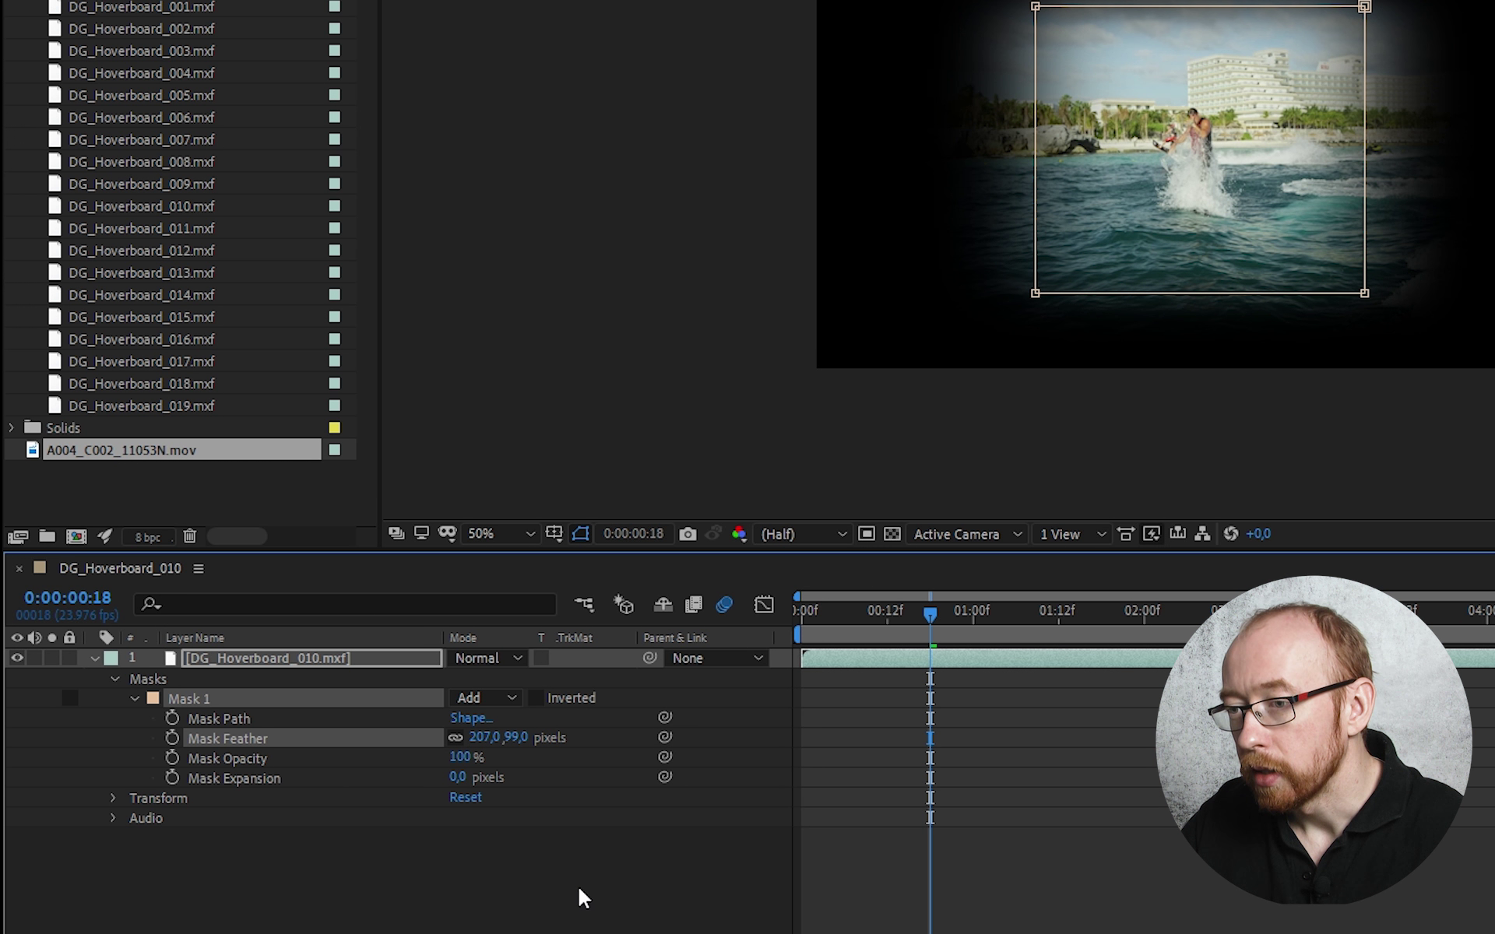
left_click_drag(465, 760, 572, 761)
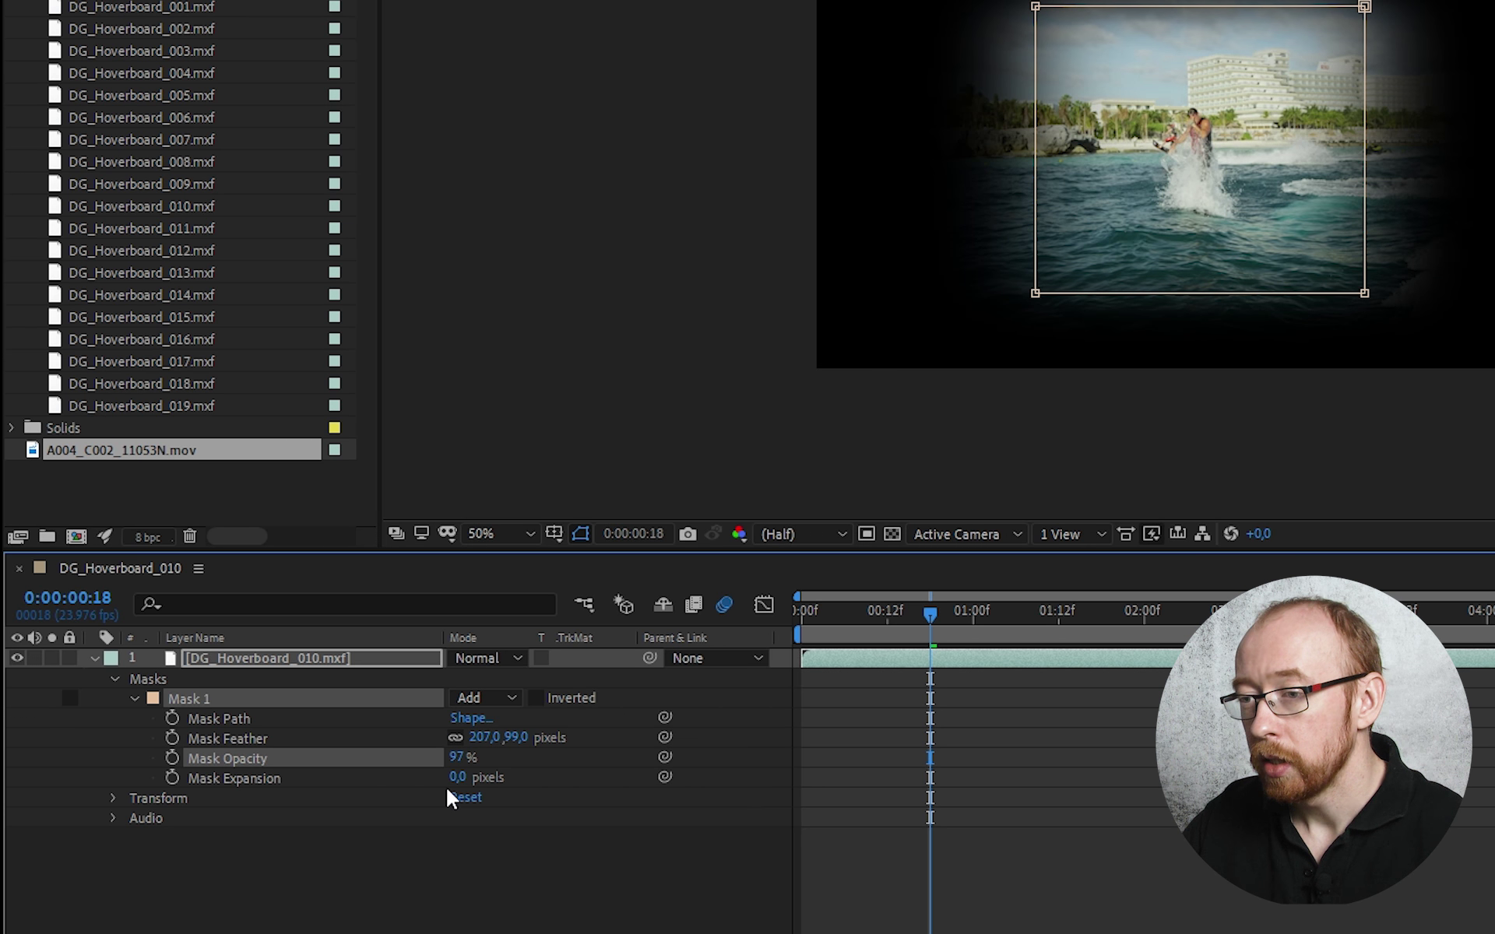
mouse_move(458, 777)
left_mouse_down()
mouse_move(598, 778)
mouse_move(357, 790)
mouse_move(567, 795)
mouse_move(502, 811)
left_mouse_up()
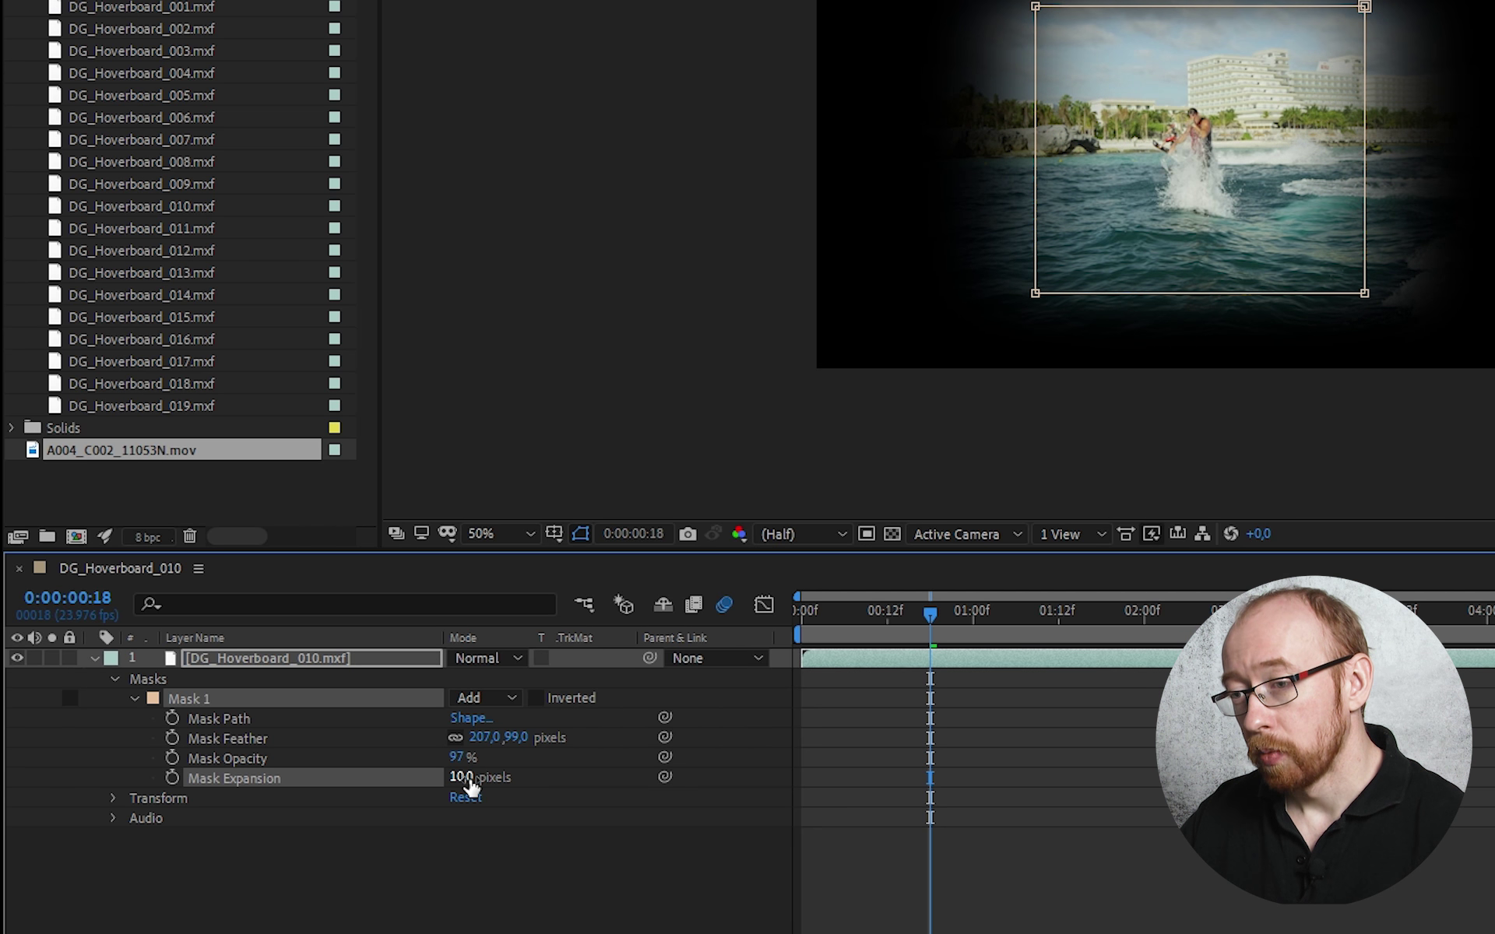
left_click(537, 699)
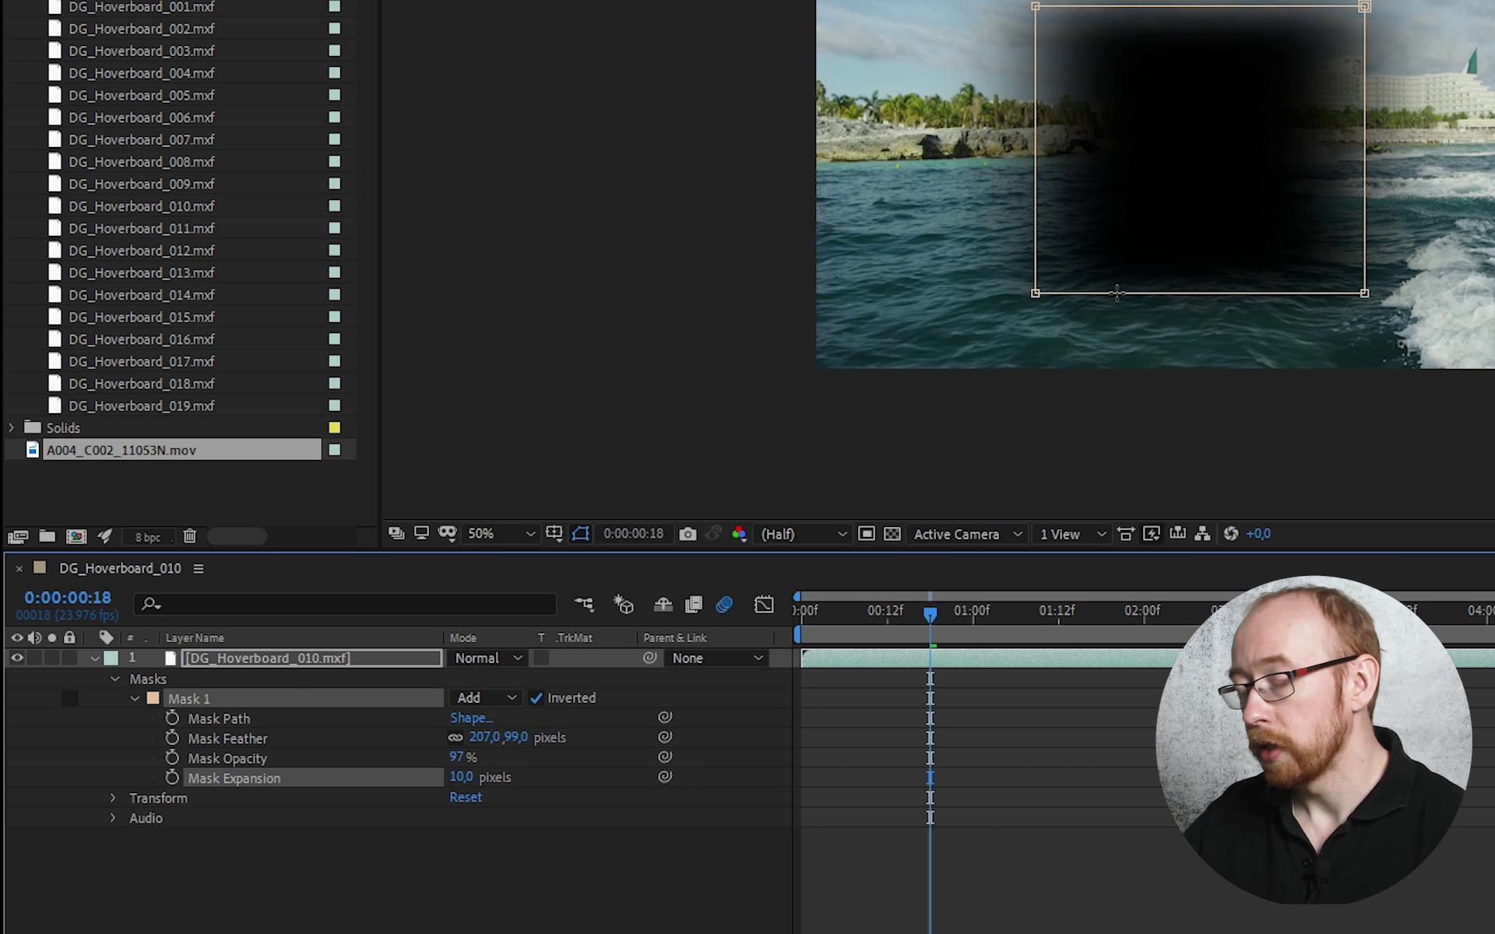
left_click(537, 698)
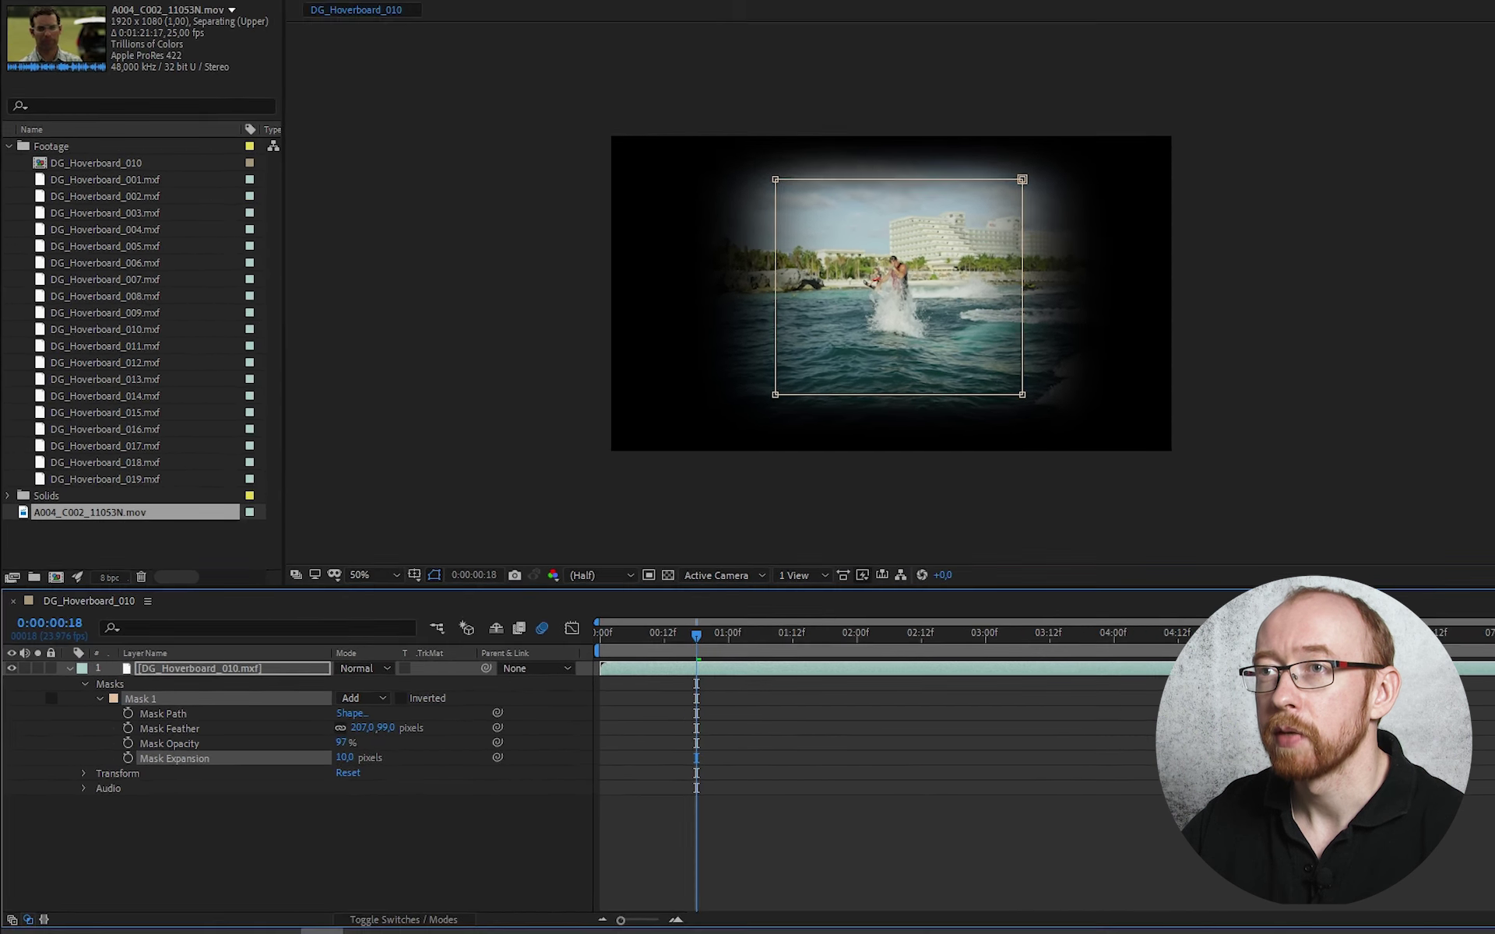
left_click(172, 43)
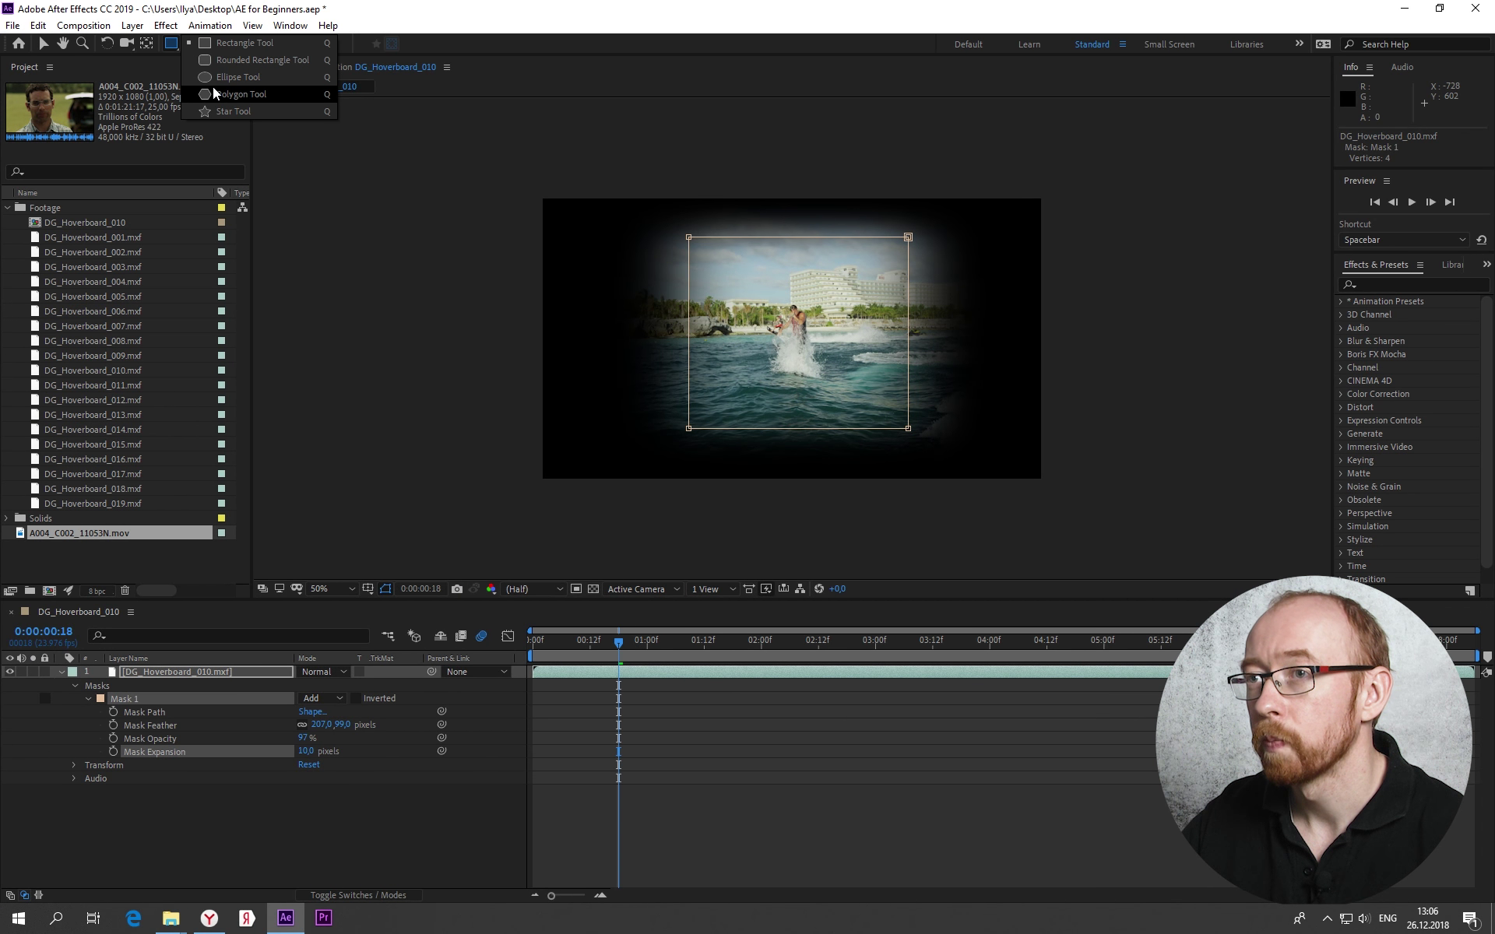
Draw a seven-sided polygon mask, Mask 2, at the footage's upper left
left_click(213, 93)
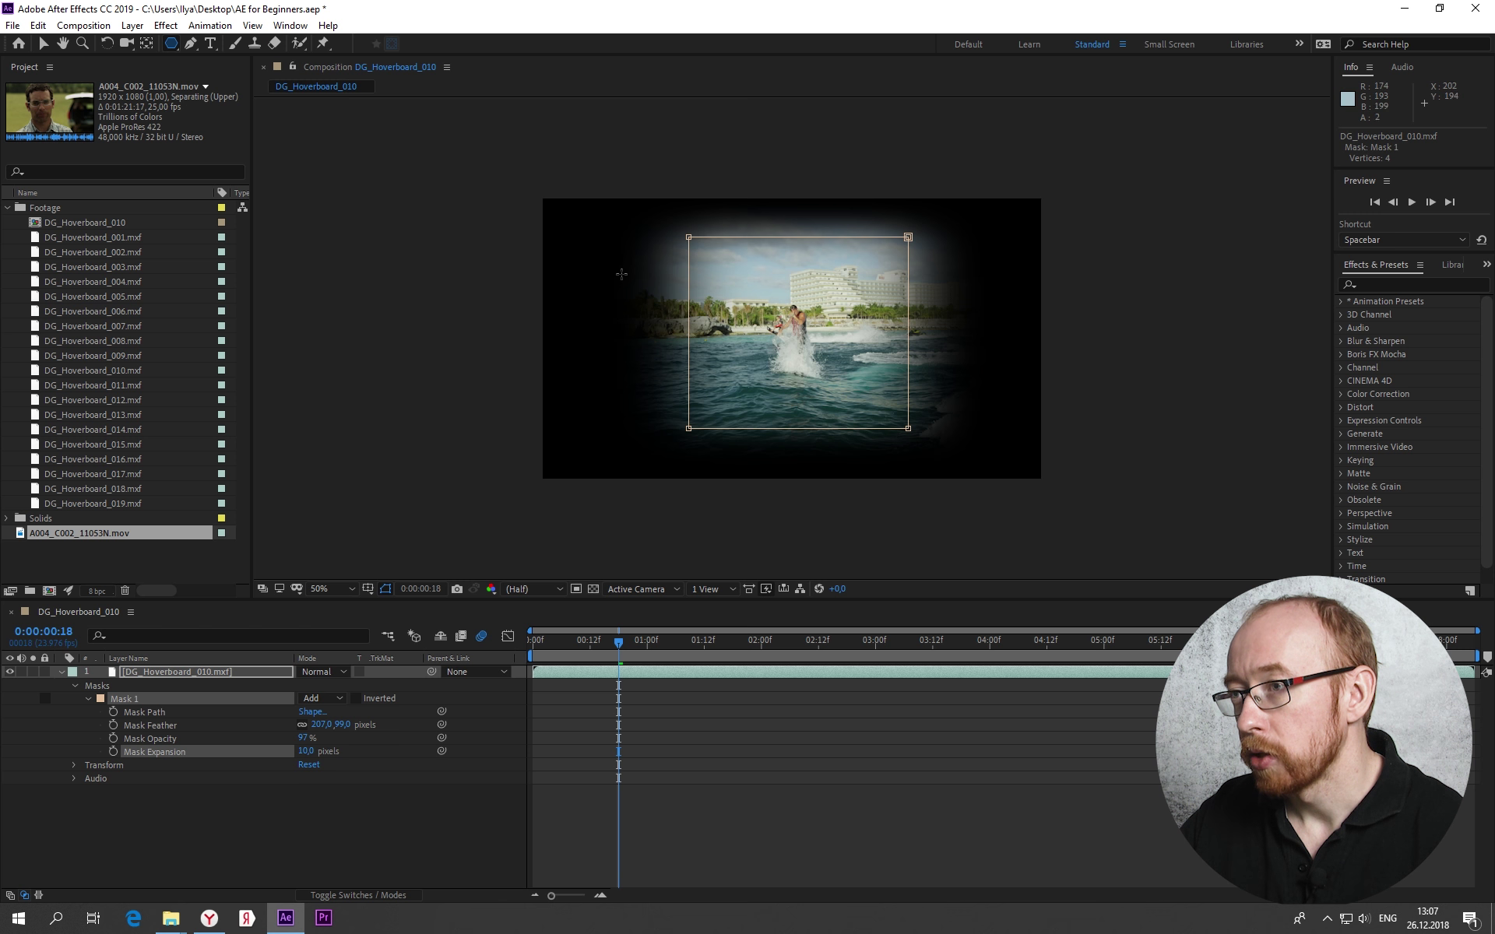
mouse_move(618, 263)
left_mouse_down()
mouse_move(672, 299)
mouse_move(623, 334)
mouse_move(670, 304)
left_mouse_up()
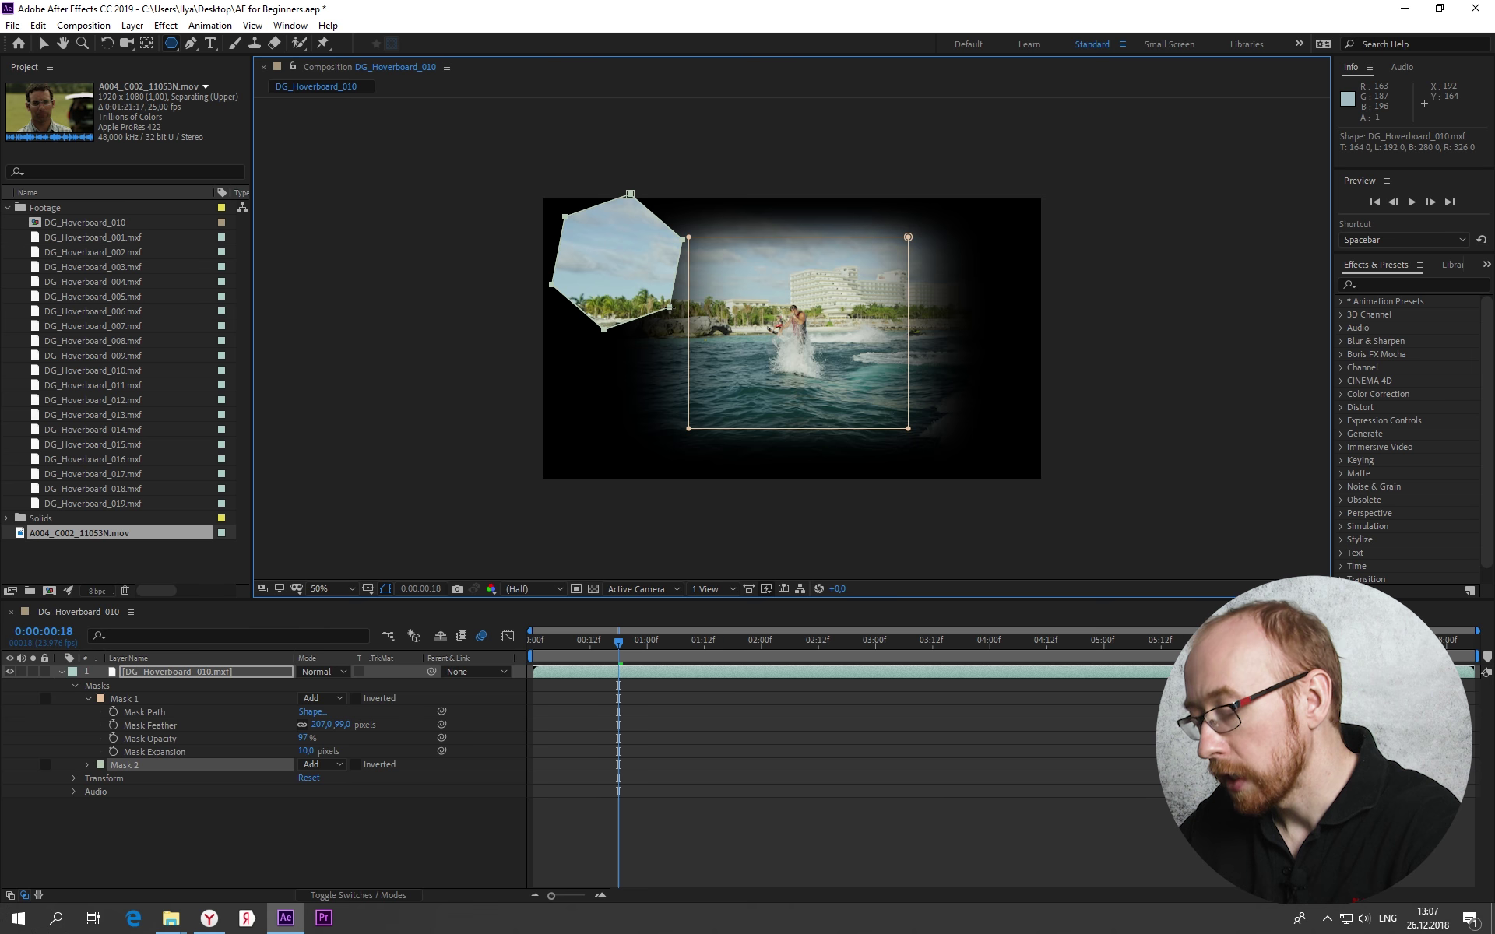
key("Down")
key("Down")
key("Up")
key("Up")
key("Up")
key("Up")
key("Up")
key("Down")
key("Down")
key("Down")
key("Down")
key("Down")
key("Down")
key("Up")
key("Up")
key("Up")
key("Up")
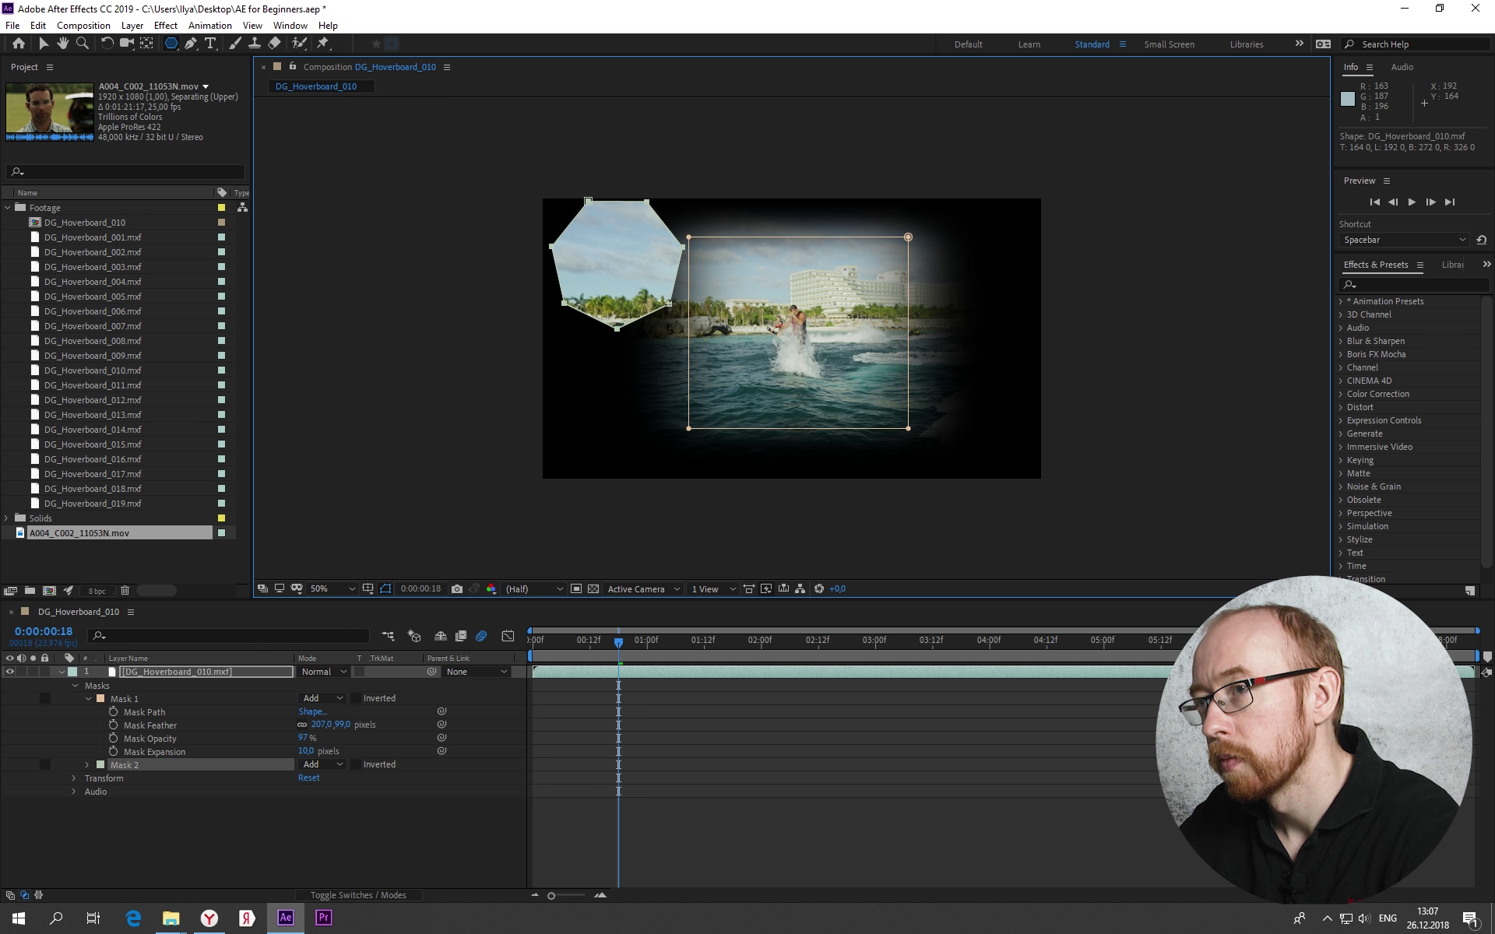
left_click_drag(670, 303, 659, 298)
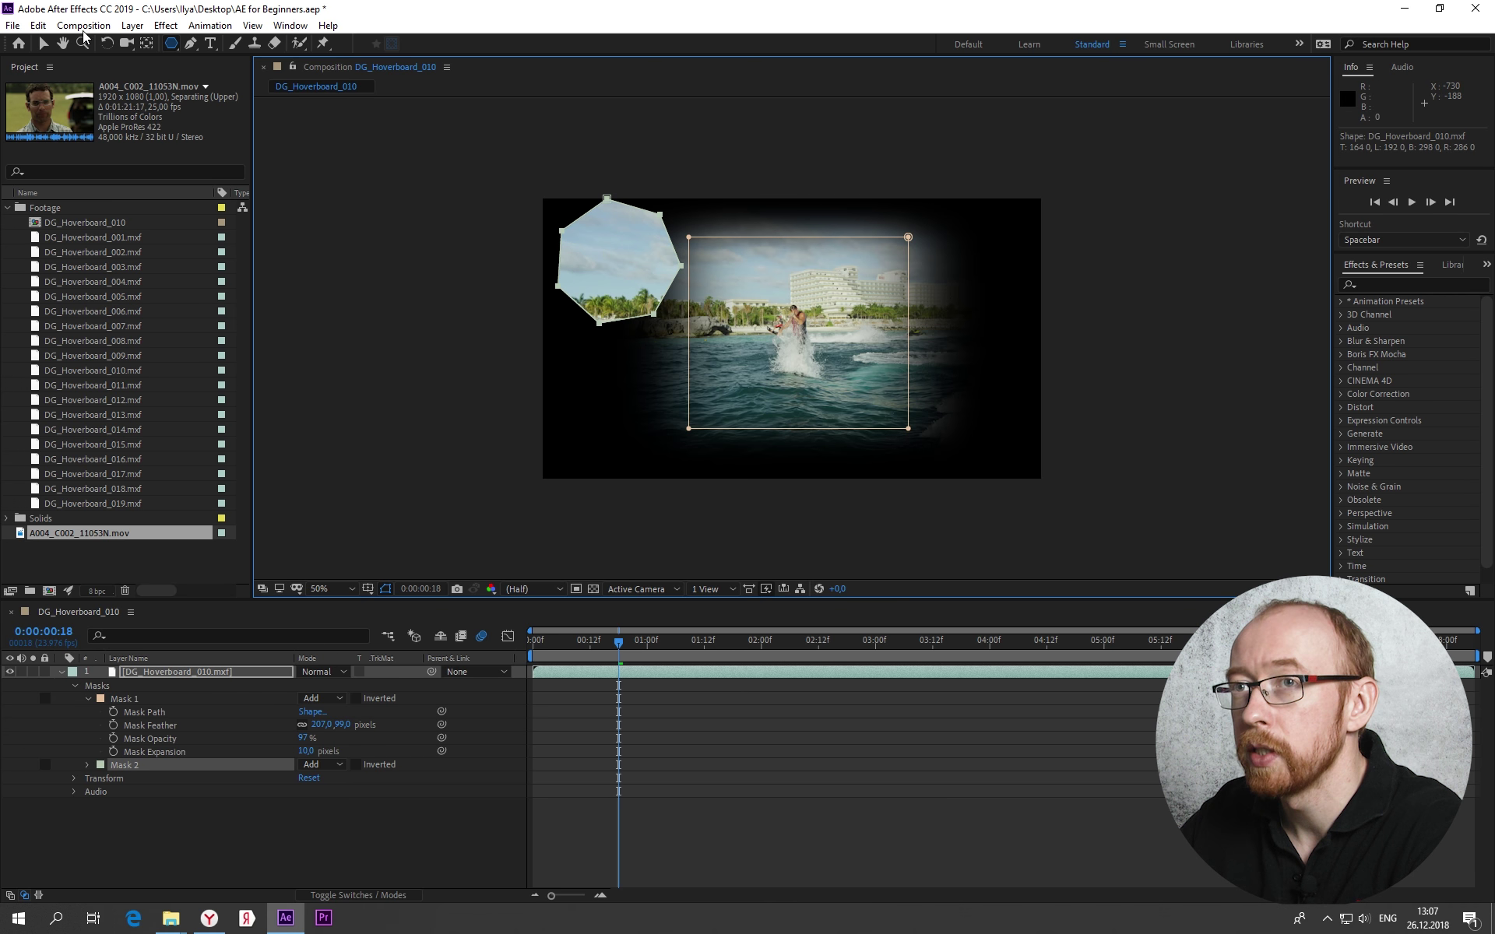
Move the polygon mask down so it overlaps the rectangle's left edge
left_click(43, 45)
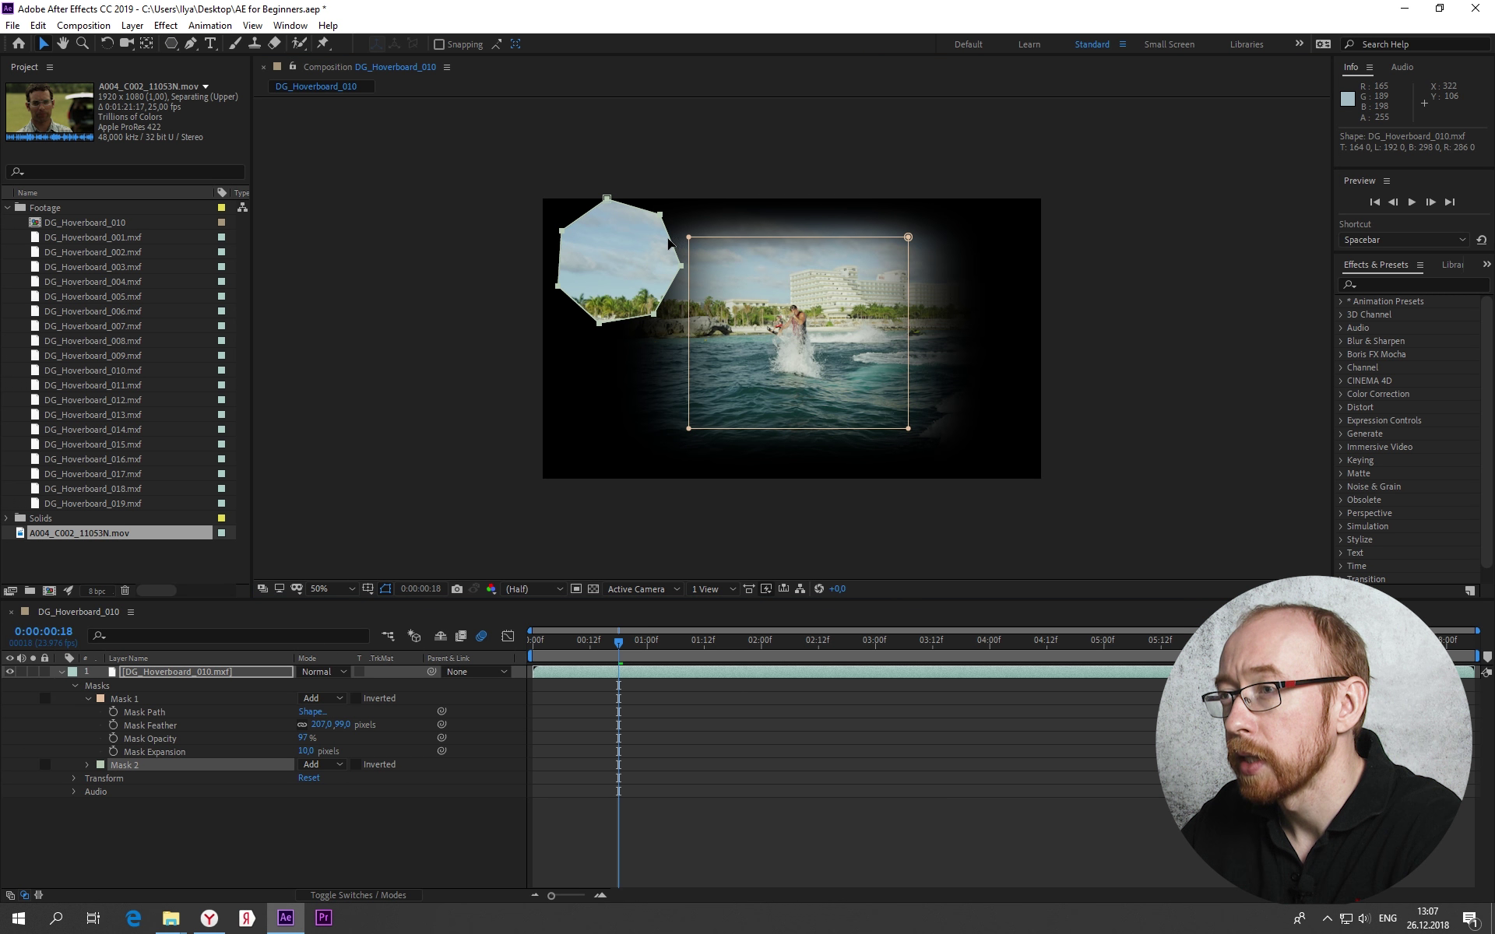
left_click_drag(669, 243, 711, 325)
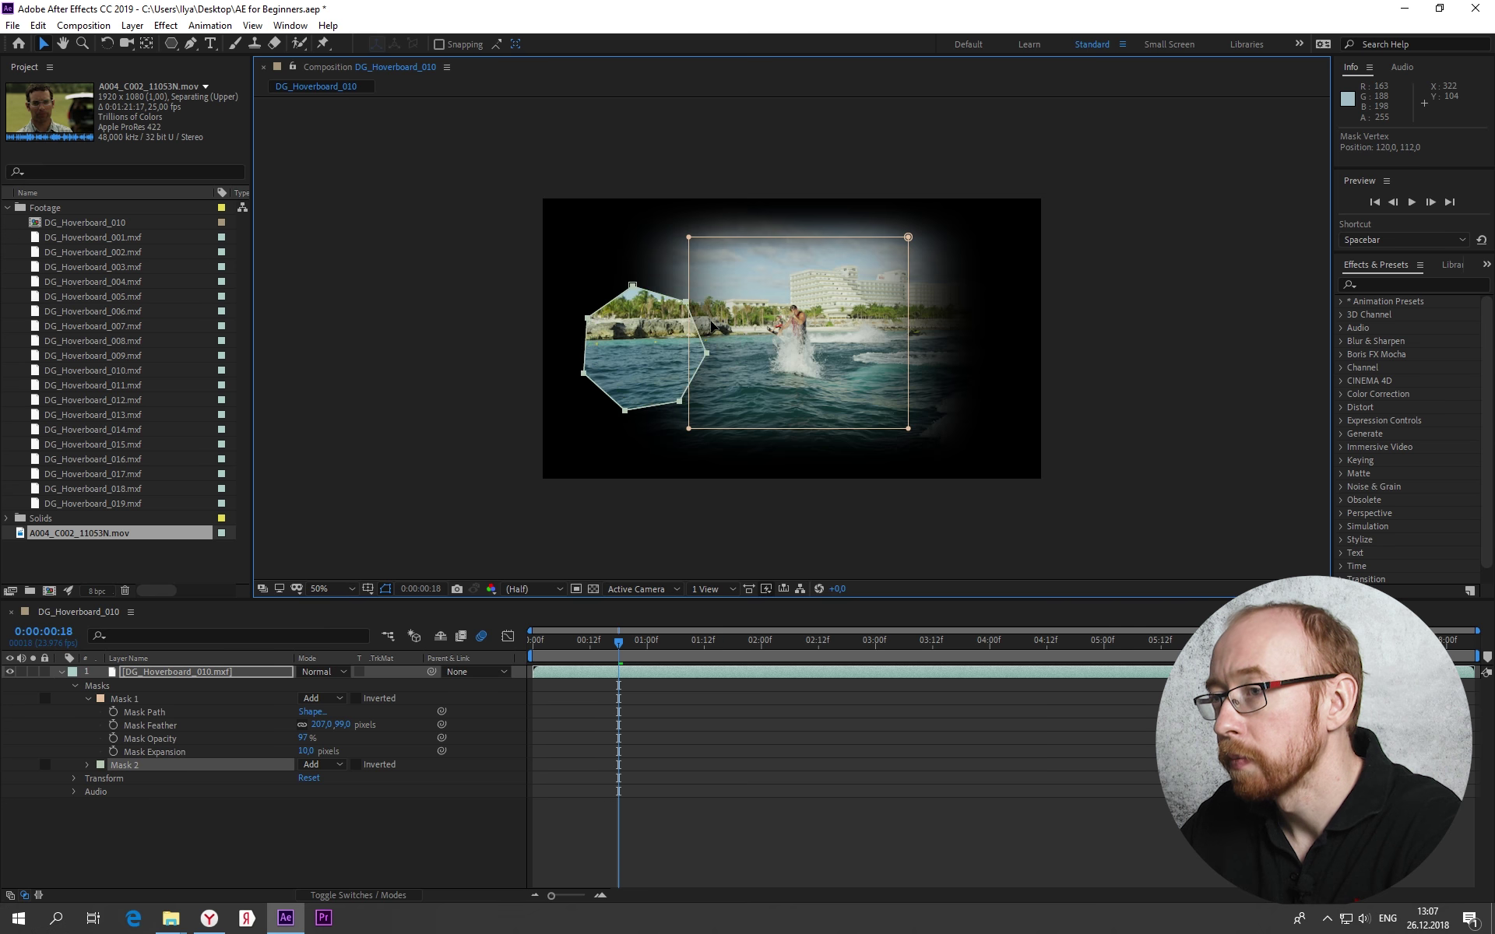
mouse_move(711, 325)
left_mouse_down()
mouse_move(956, 299)
mouse_move(702, 304)
left_mouse_up()
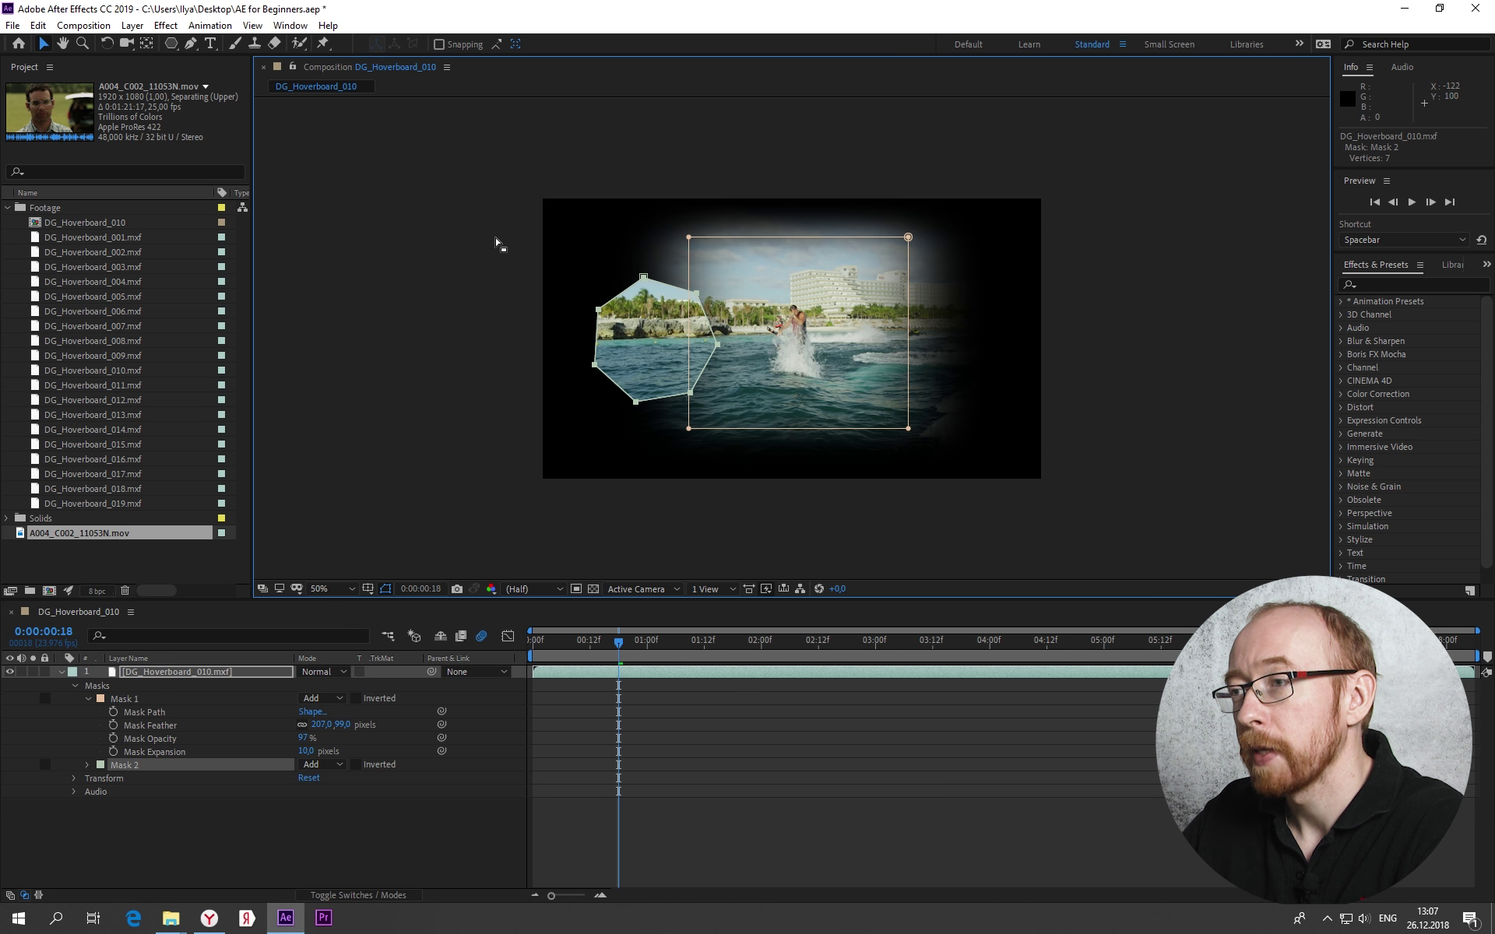
left_click(189, 45)
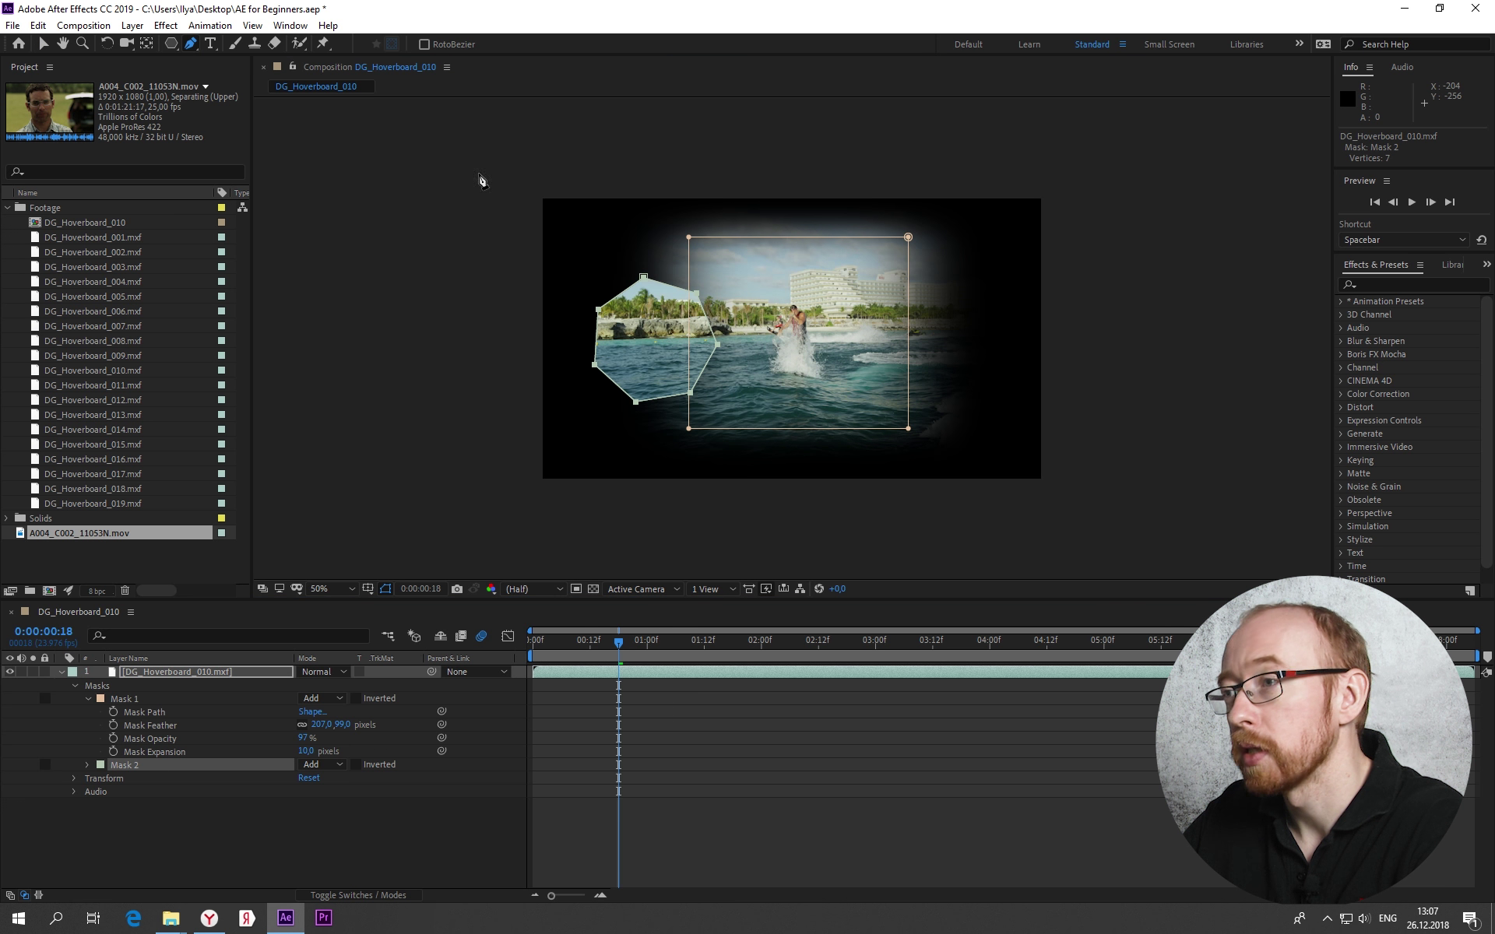
Draw and close a curved pen mask, Mask 3, on the right side of the footage
left_click(937, 242)
left_click(797, 280)
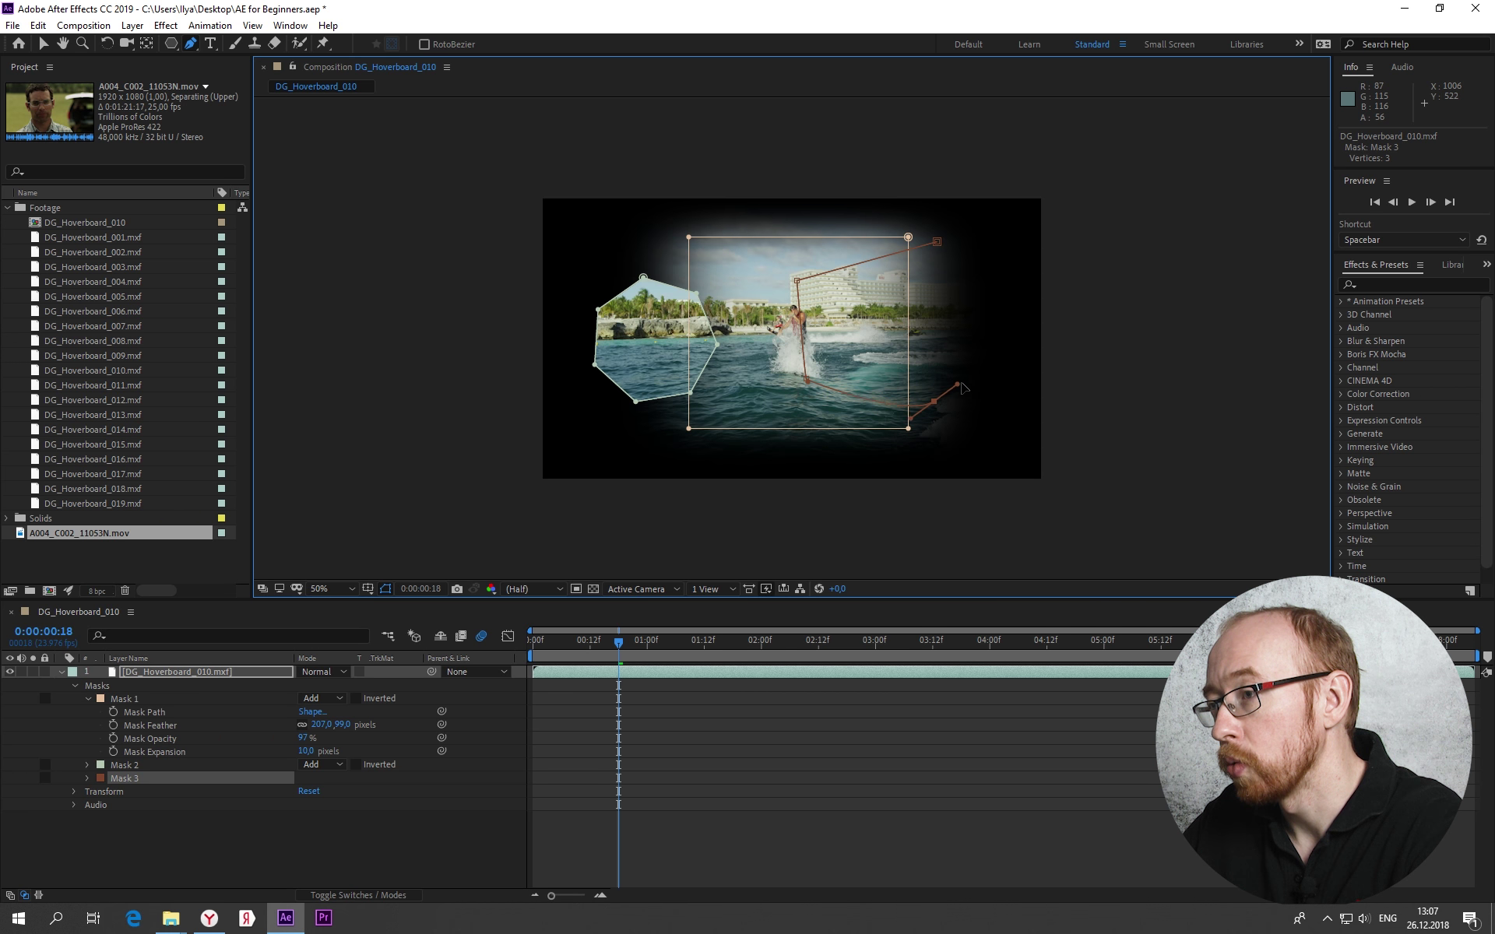
left_click_drag(959, 390, 978, 375)
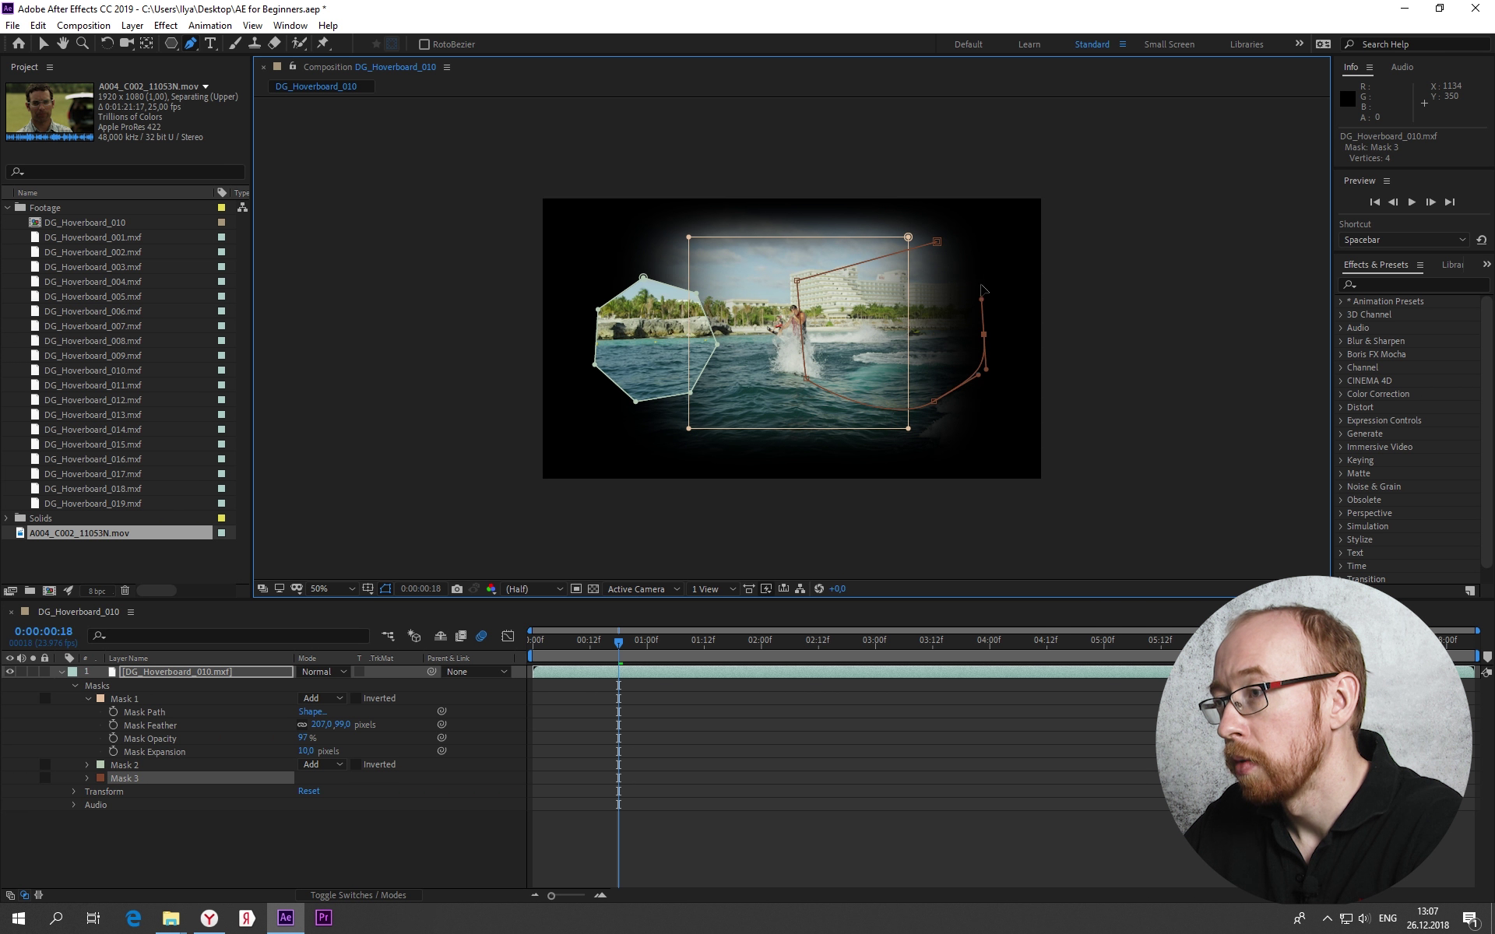
left_click_drag(988, 285, 997, 286)
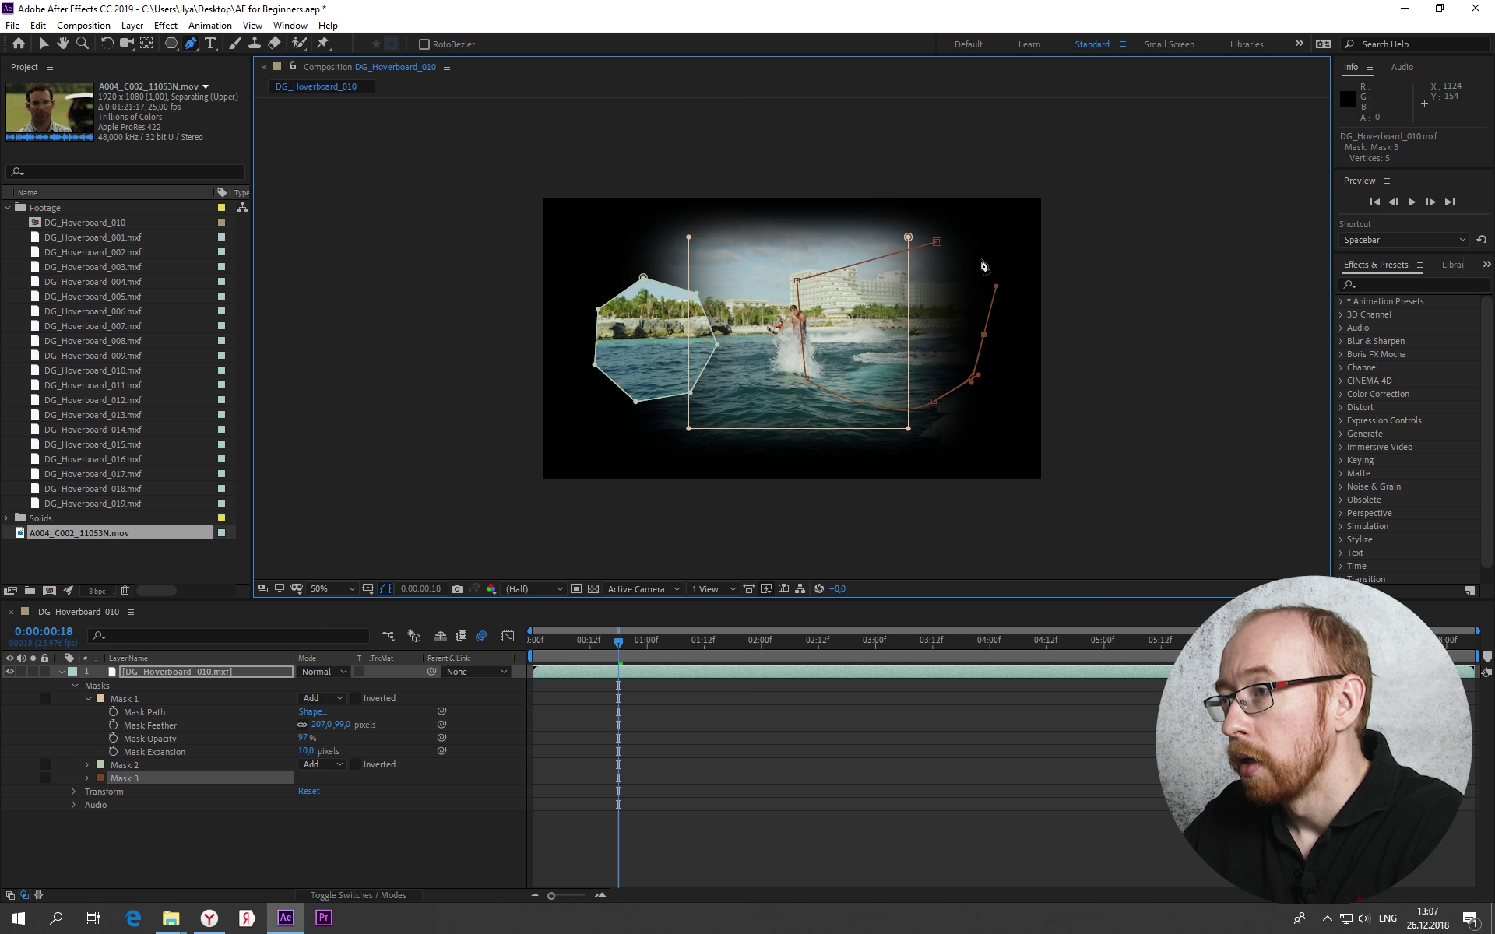
left_click(936, 244)
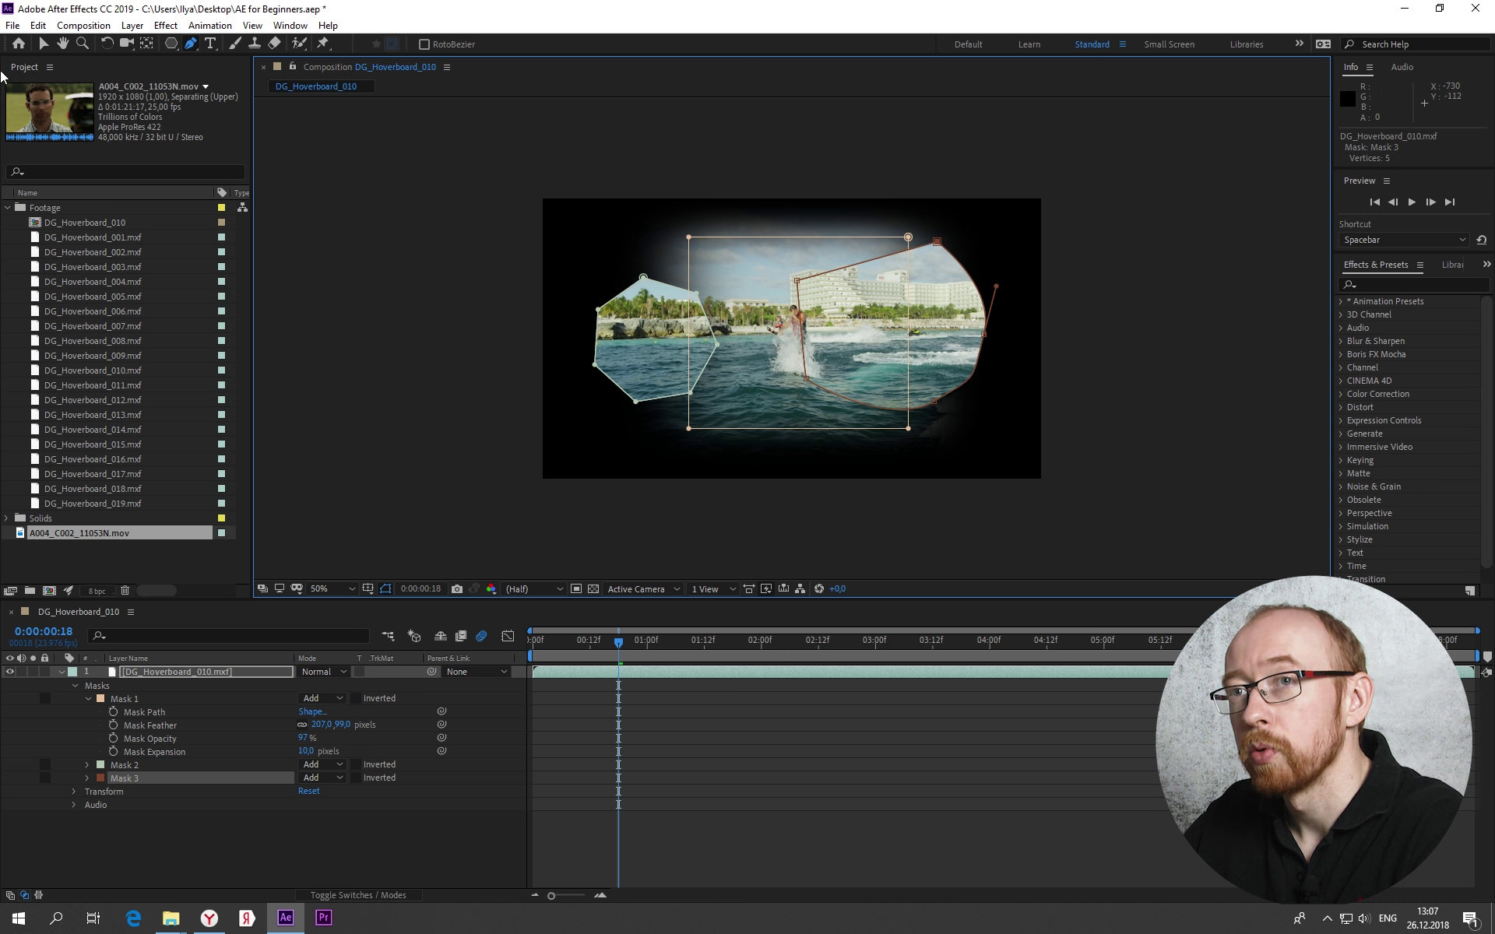
Reshape Mask 3 and shift it down-right past the rectangle's right edge
left_click(43, 43)
left_click_drag(971, 282, 973, 278)
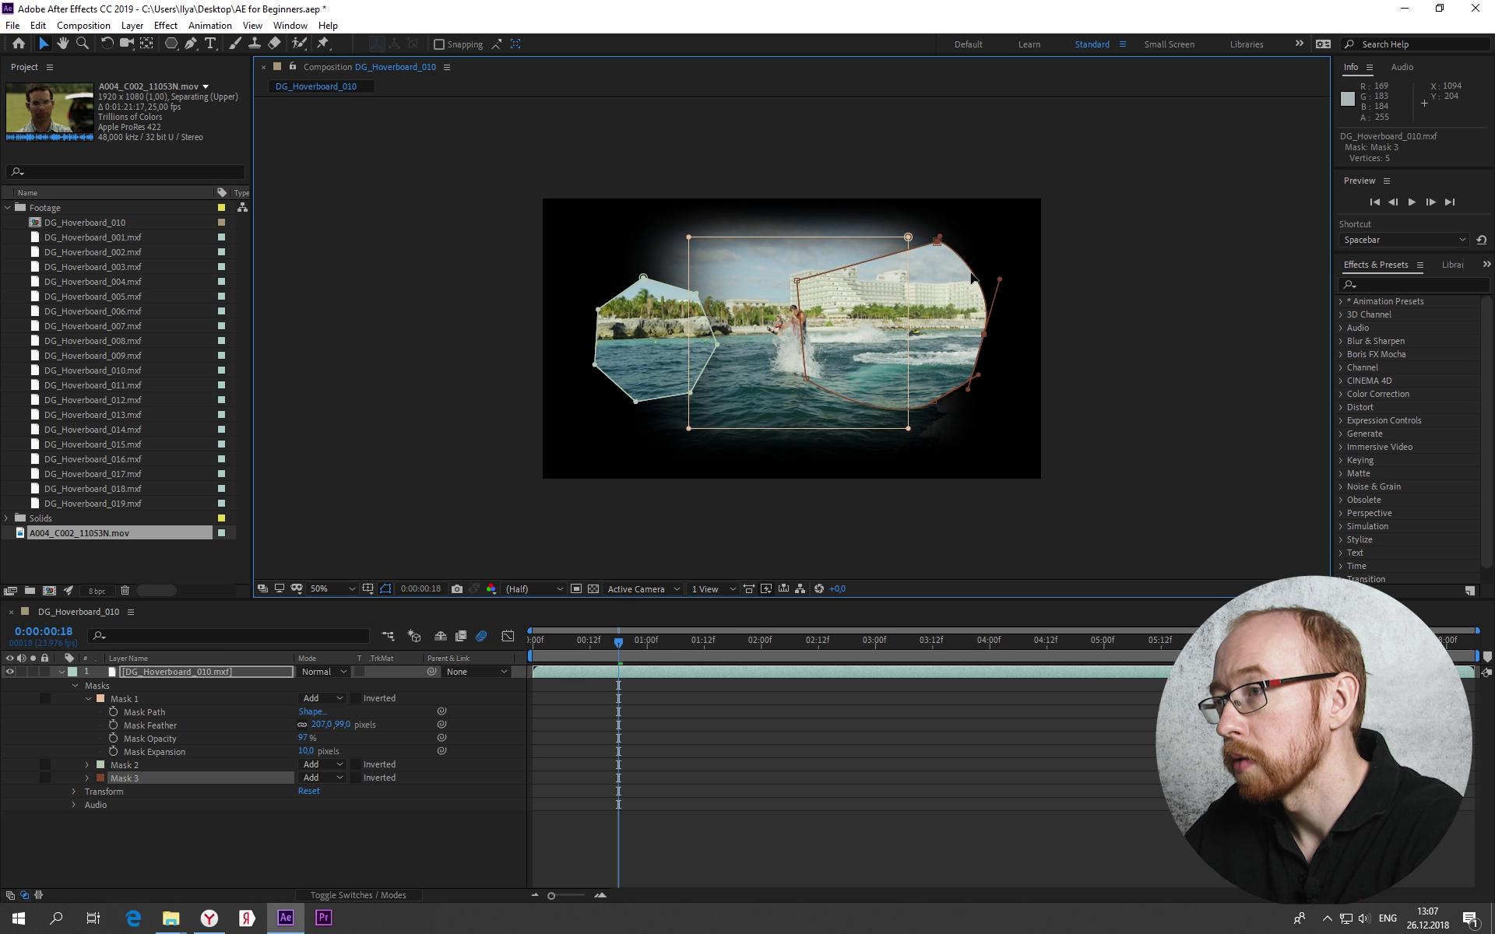
left_click_drag(913, 249, 922, 252)
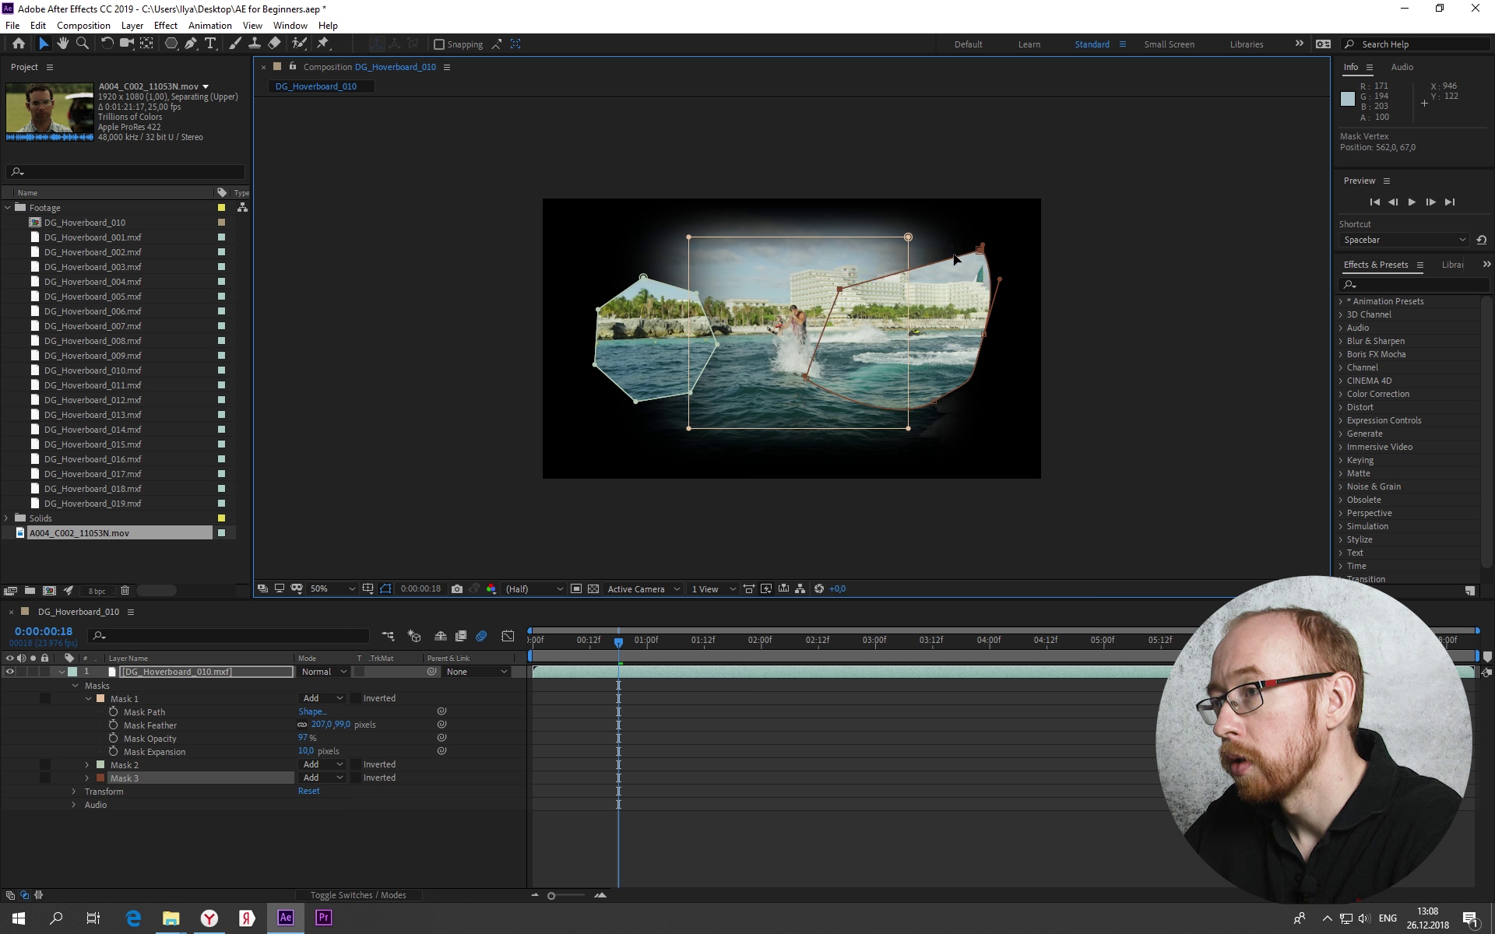
double_click(971, 381)
mouse_move(963, 250)
left_mouse_down()
mouse_move(1023, 328)
mouse_move(967, 265)
mouse_move(981, 263)
left_mouse_up()
left_click_drag(992, 254, 1002, 253)
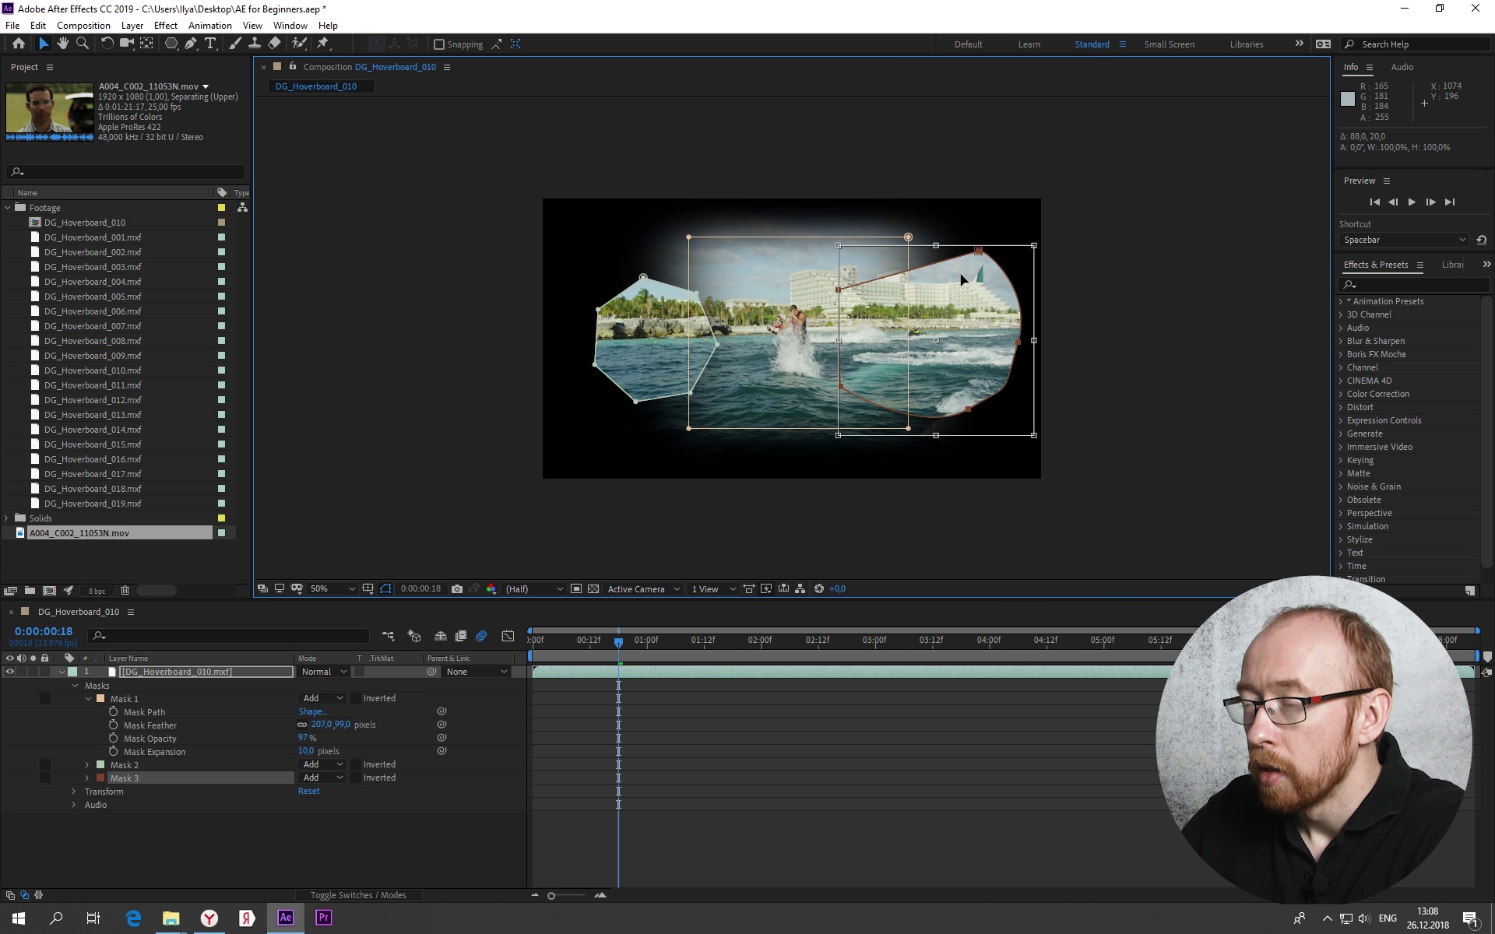
left_click(280, 854)
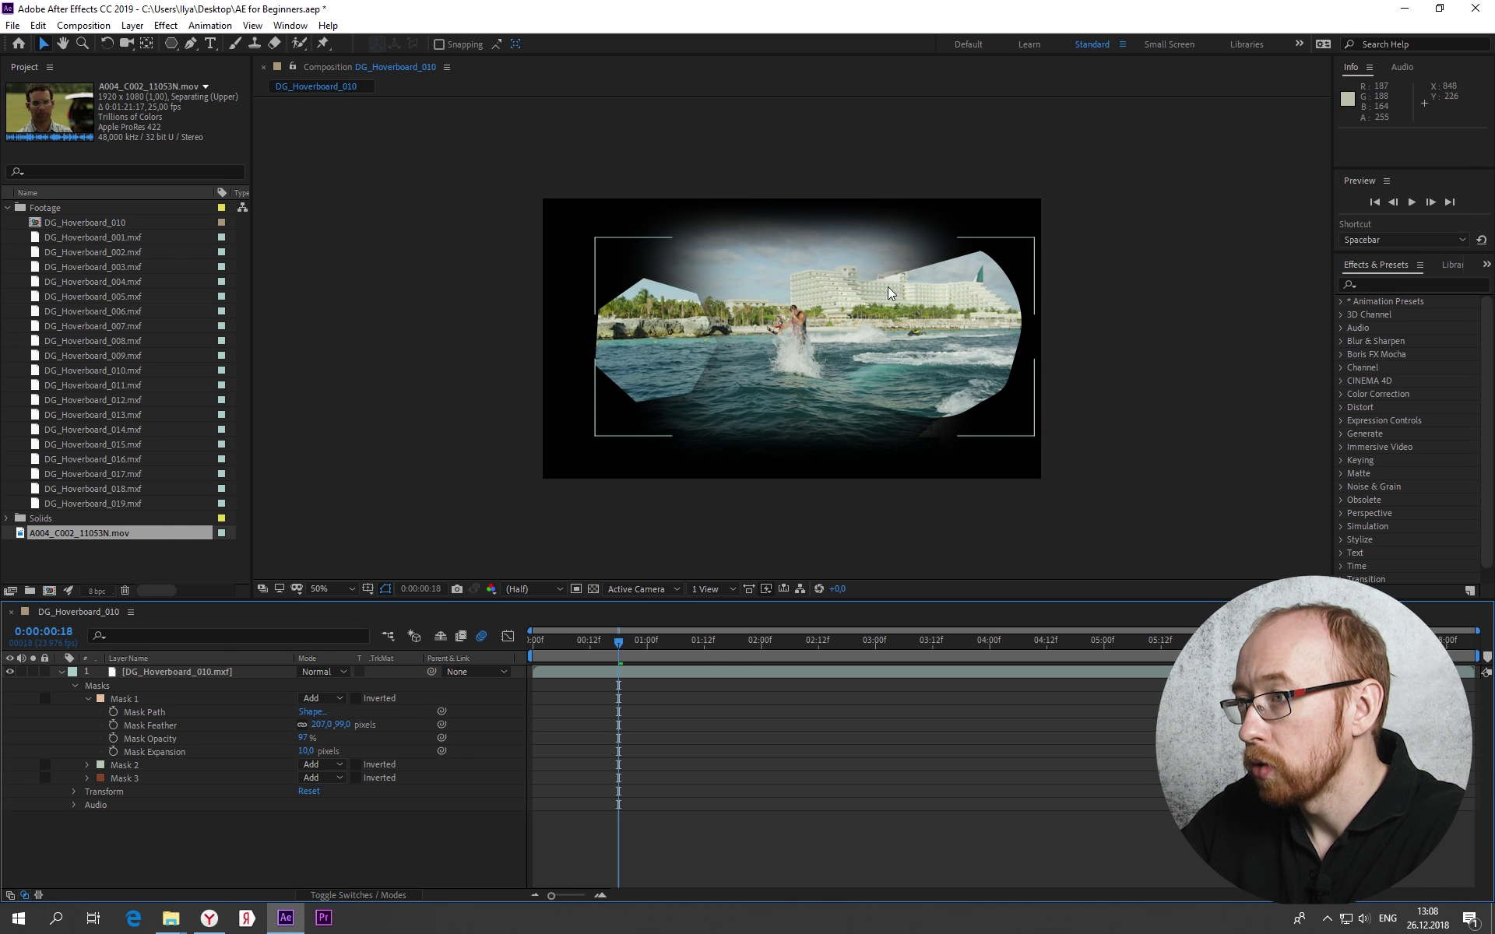
Try Subtract mode on Mask 2 and Intersect mode on Mask 3
left_click(315, 854)
left_click(320, 767)
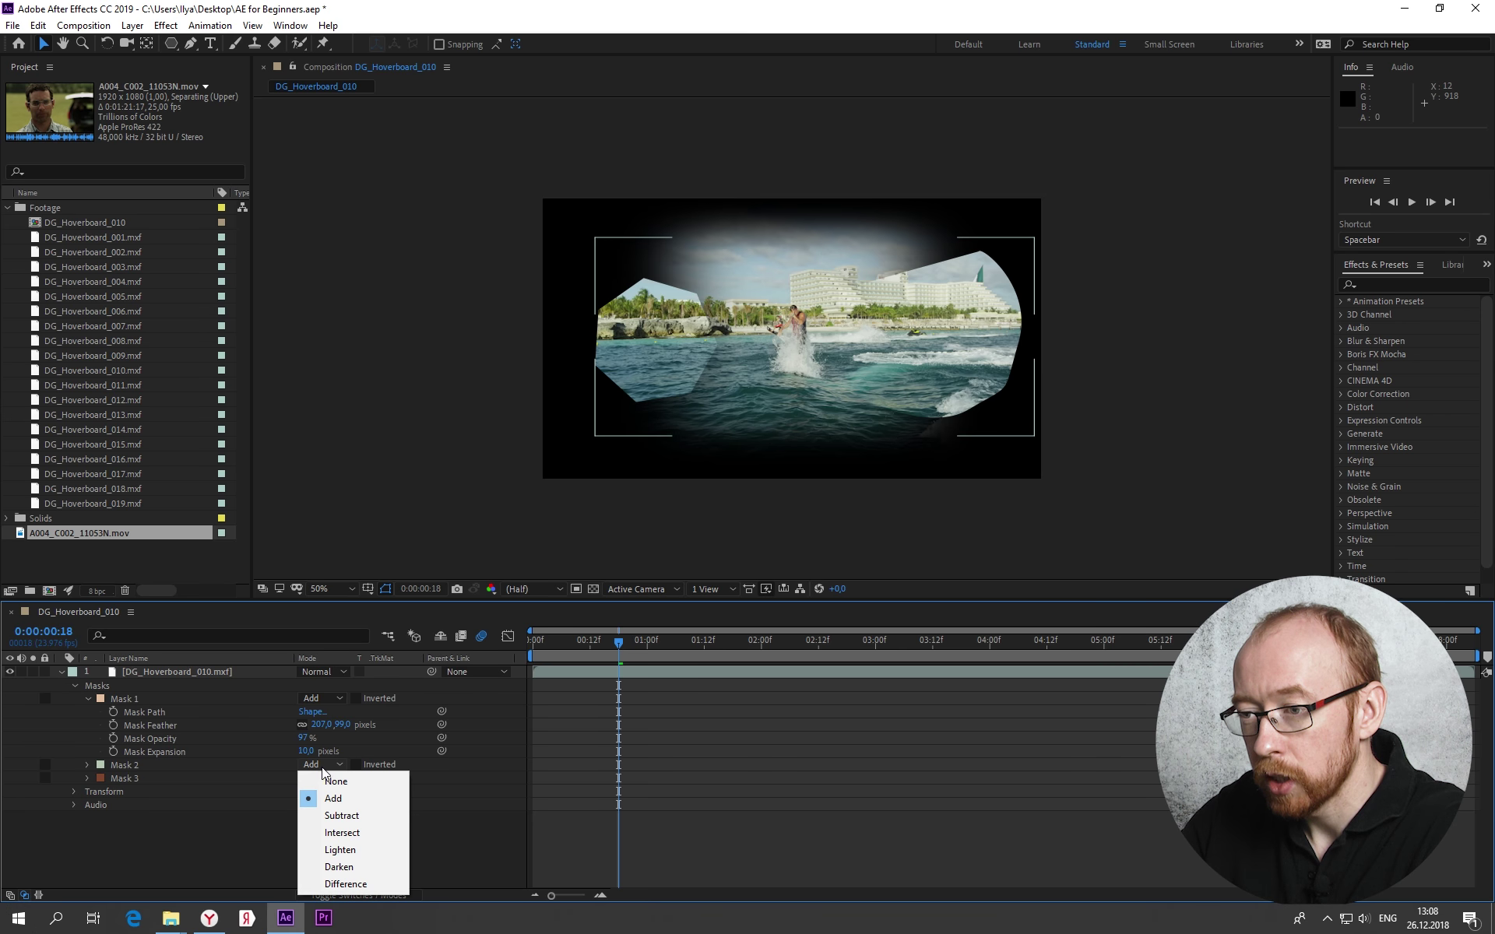
left_click(351, 816)
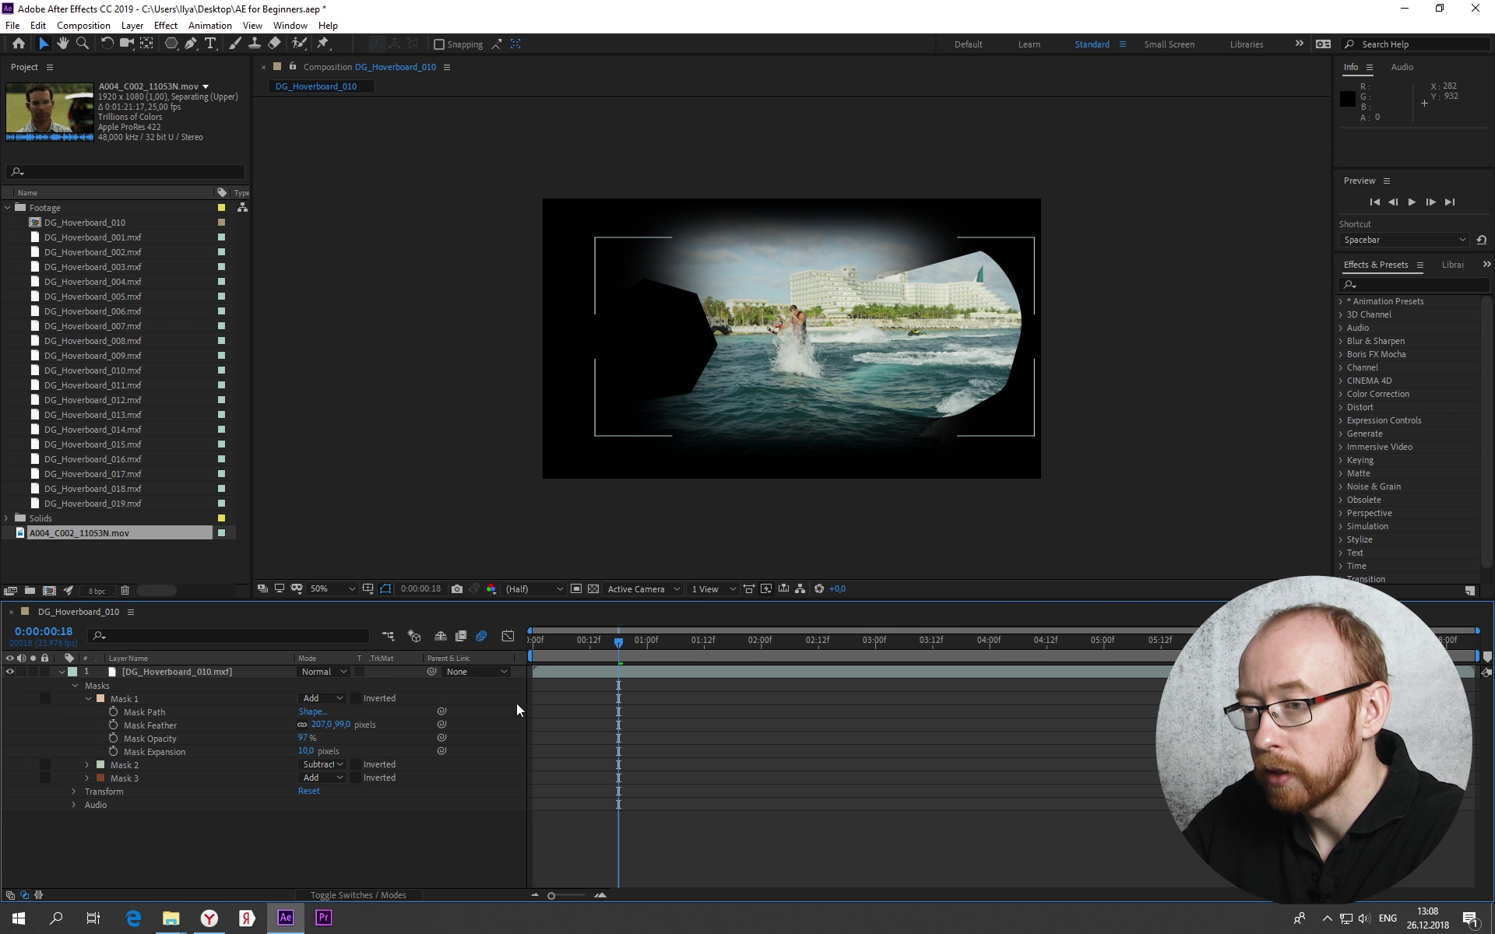
left_click(332, 779)
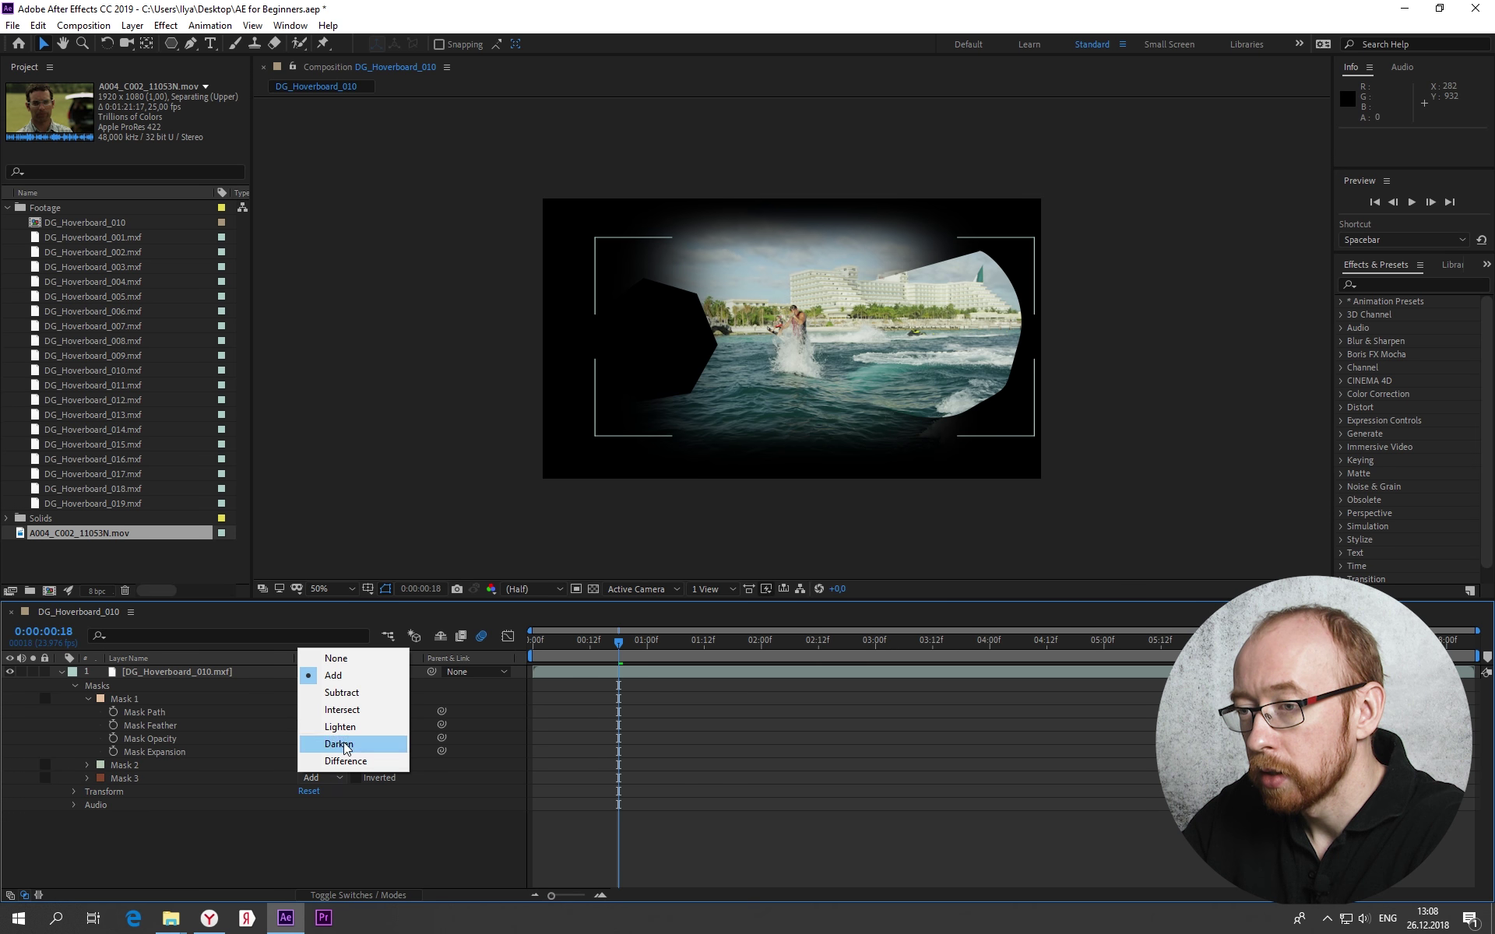
left_click(358, 711)
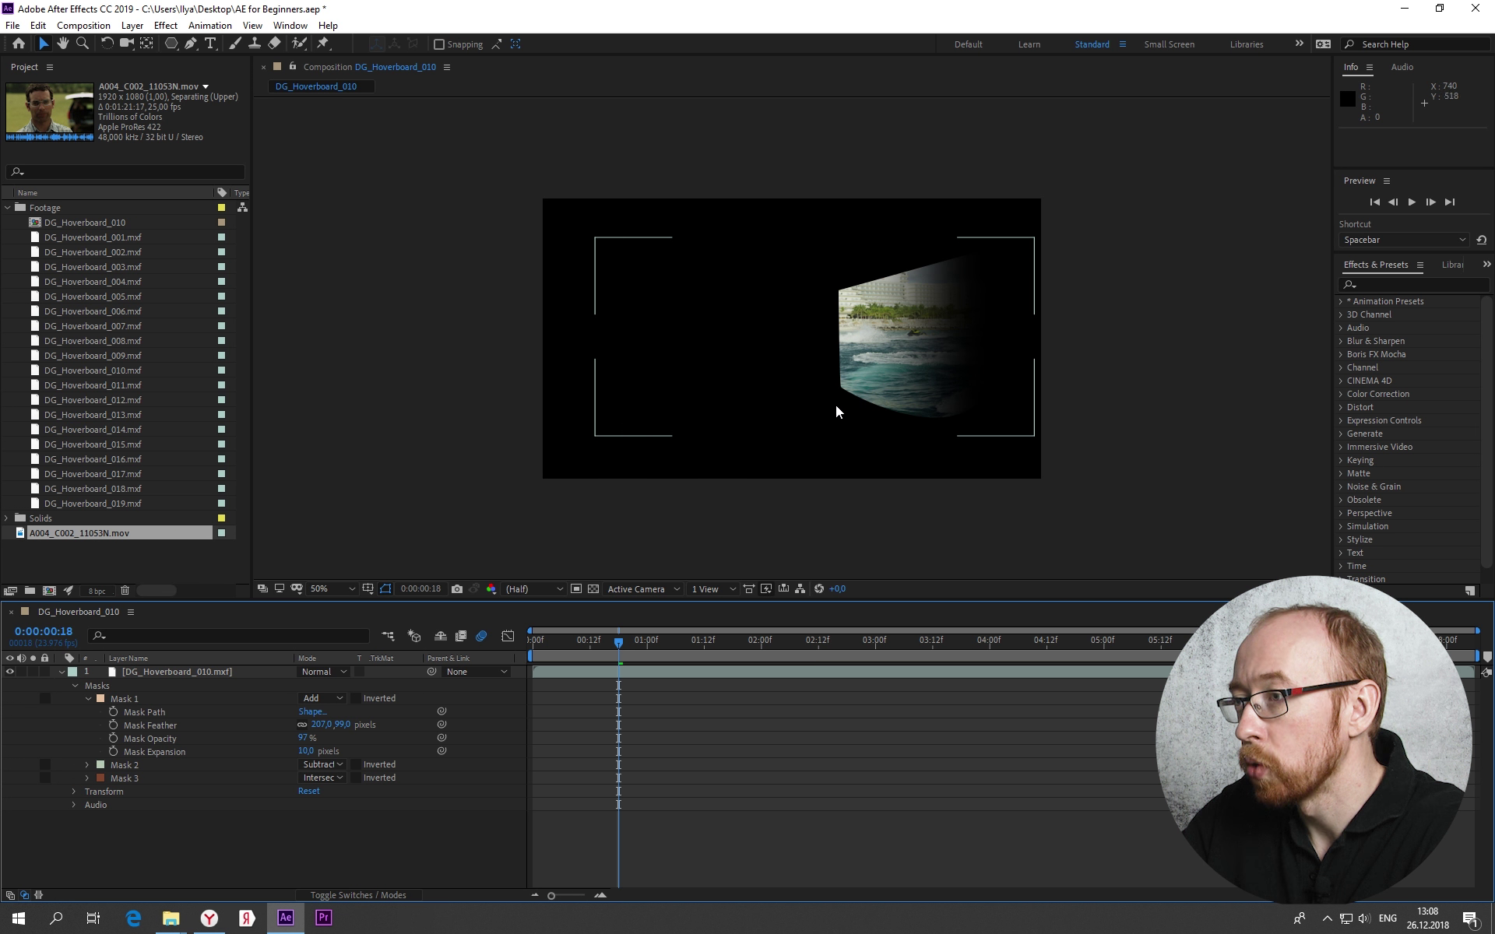
Return Masks 2 and 3 to Add mode and expand Mask 2's properties
left_click(324, 765)
left_click(349, 677)
left_click(323, 778)
left_click(342, 736)
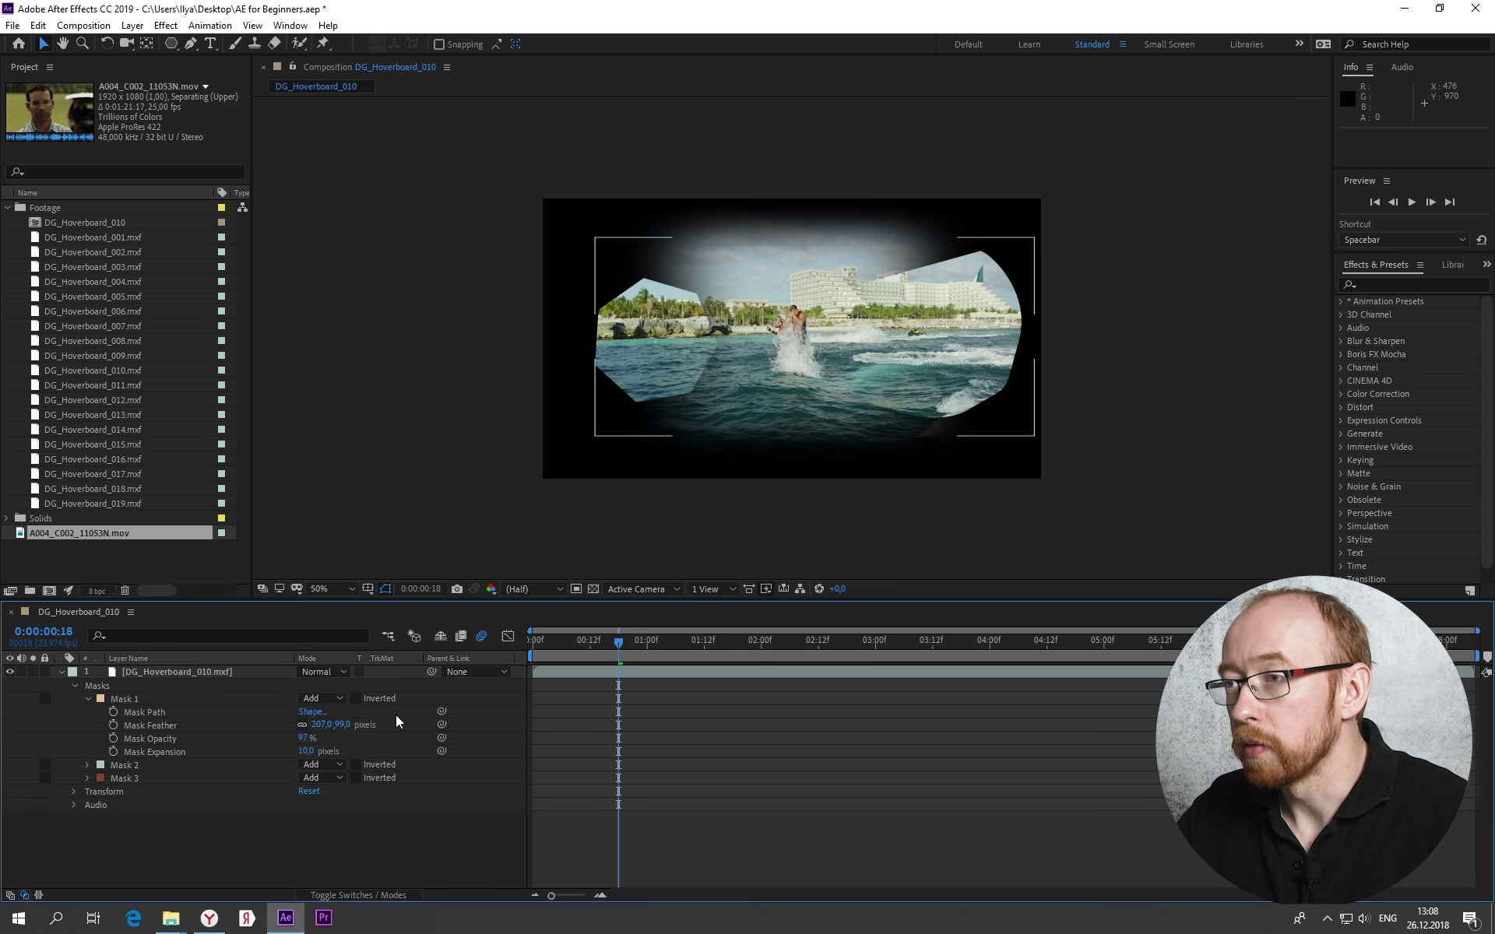
left_click(125, 765)
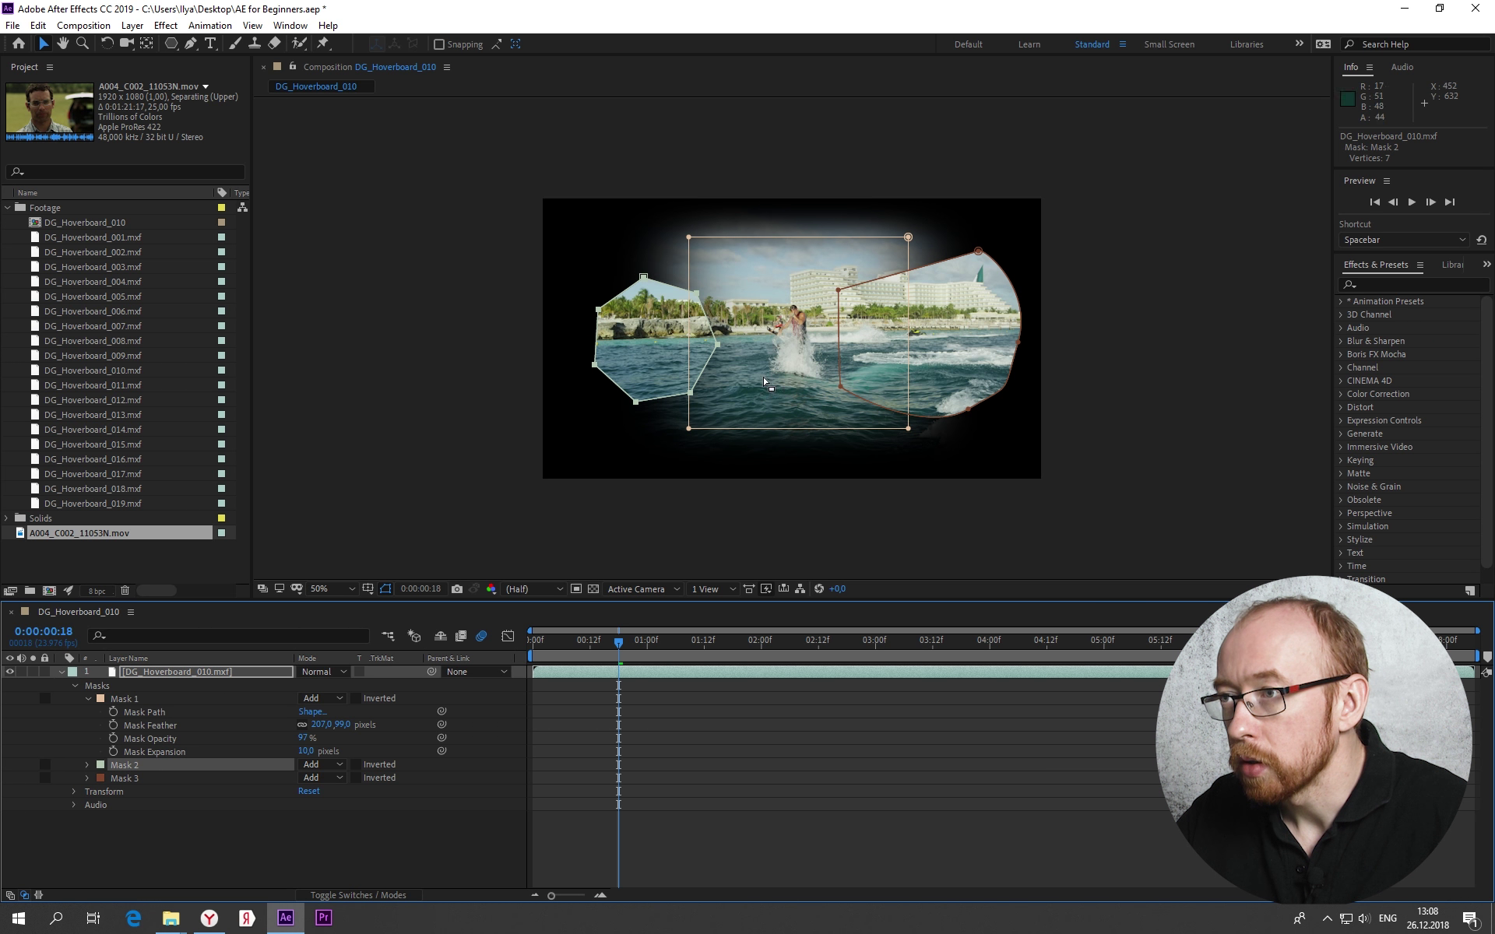
left_click(87, 765)
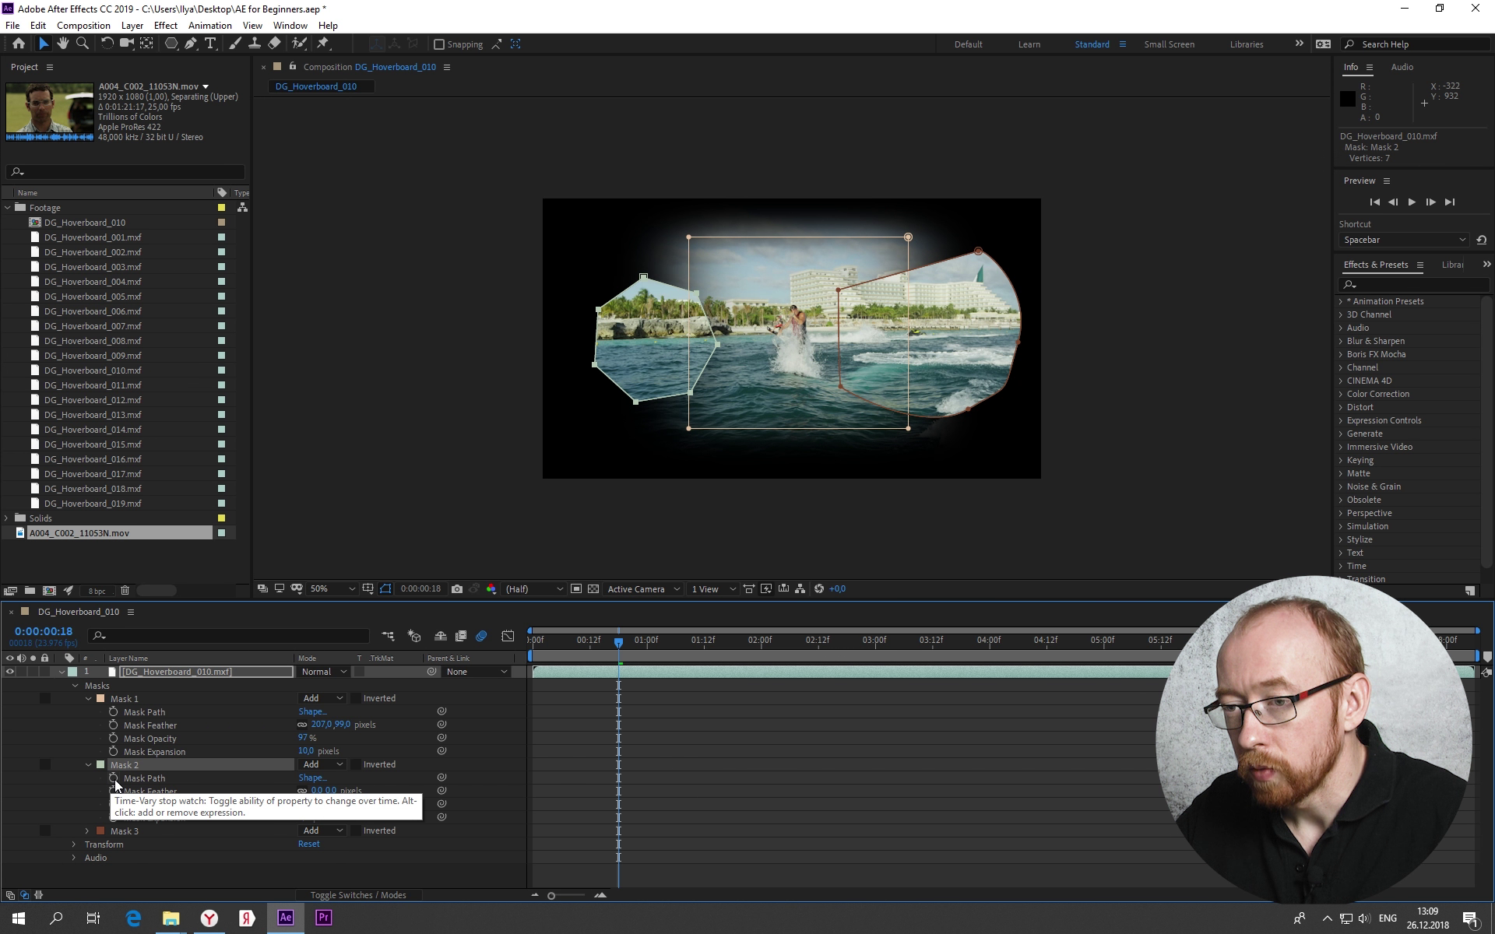
Keyframe Mask 2's path sliding right from 0:00 to about 0:00:01:10, then scrub to check
left_click(113, 778)
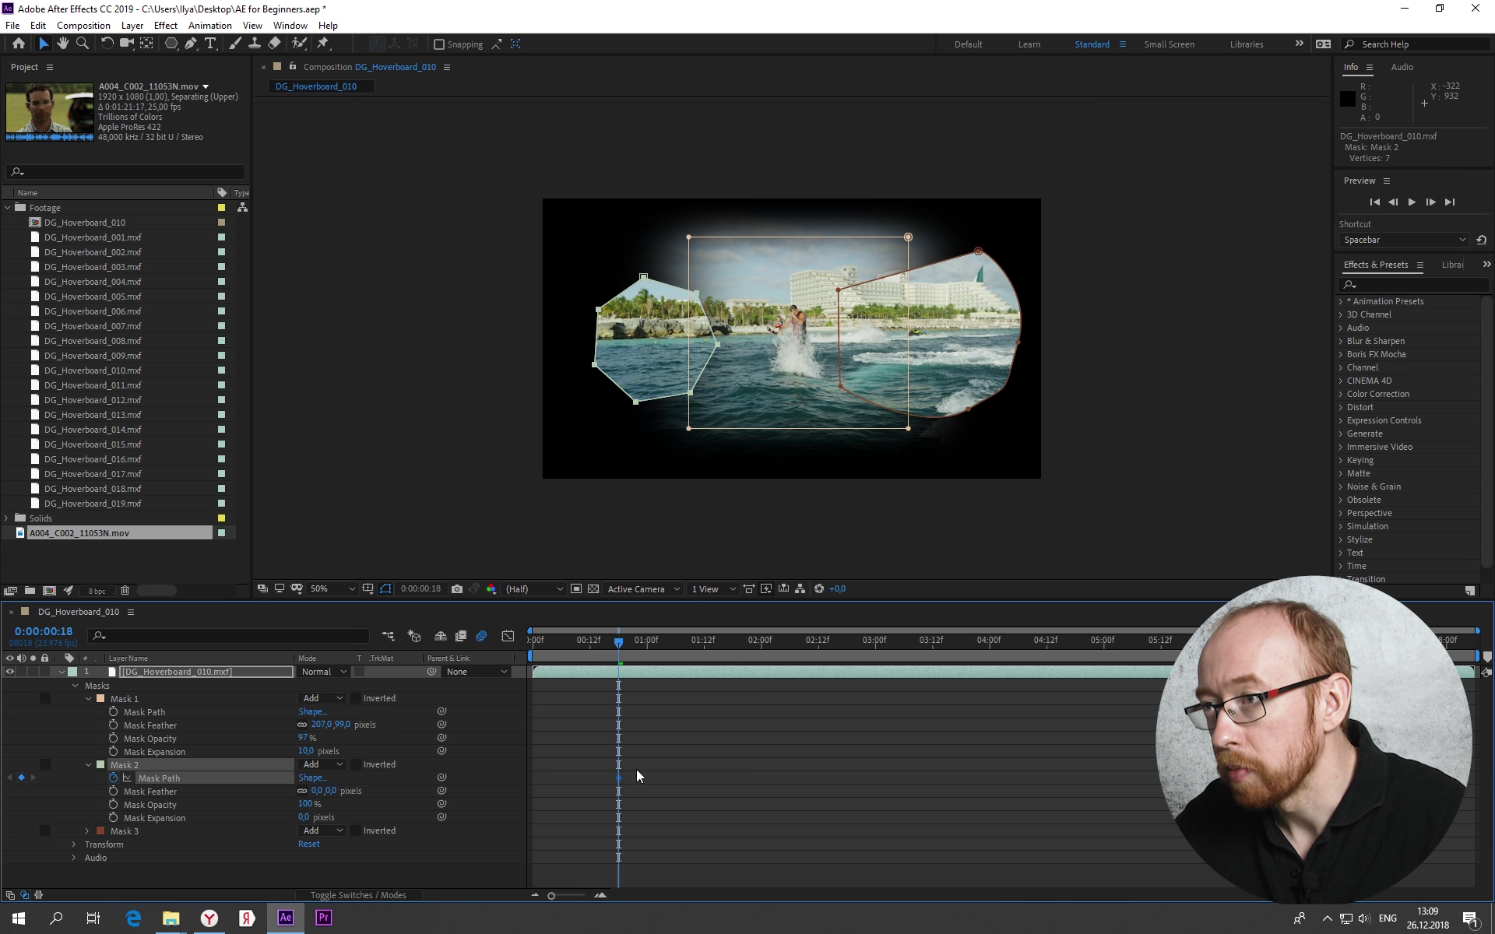
left_click_drag(620, 643, 728, 644)
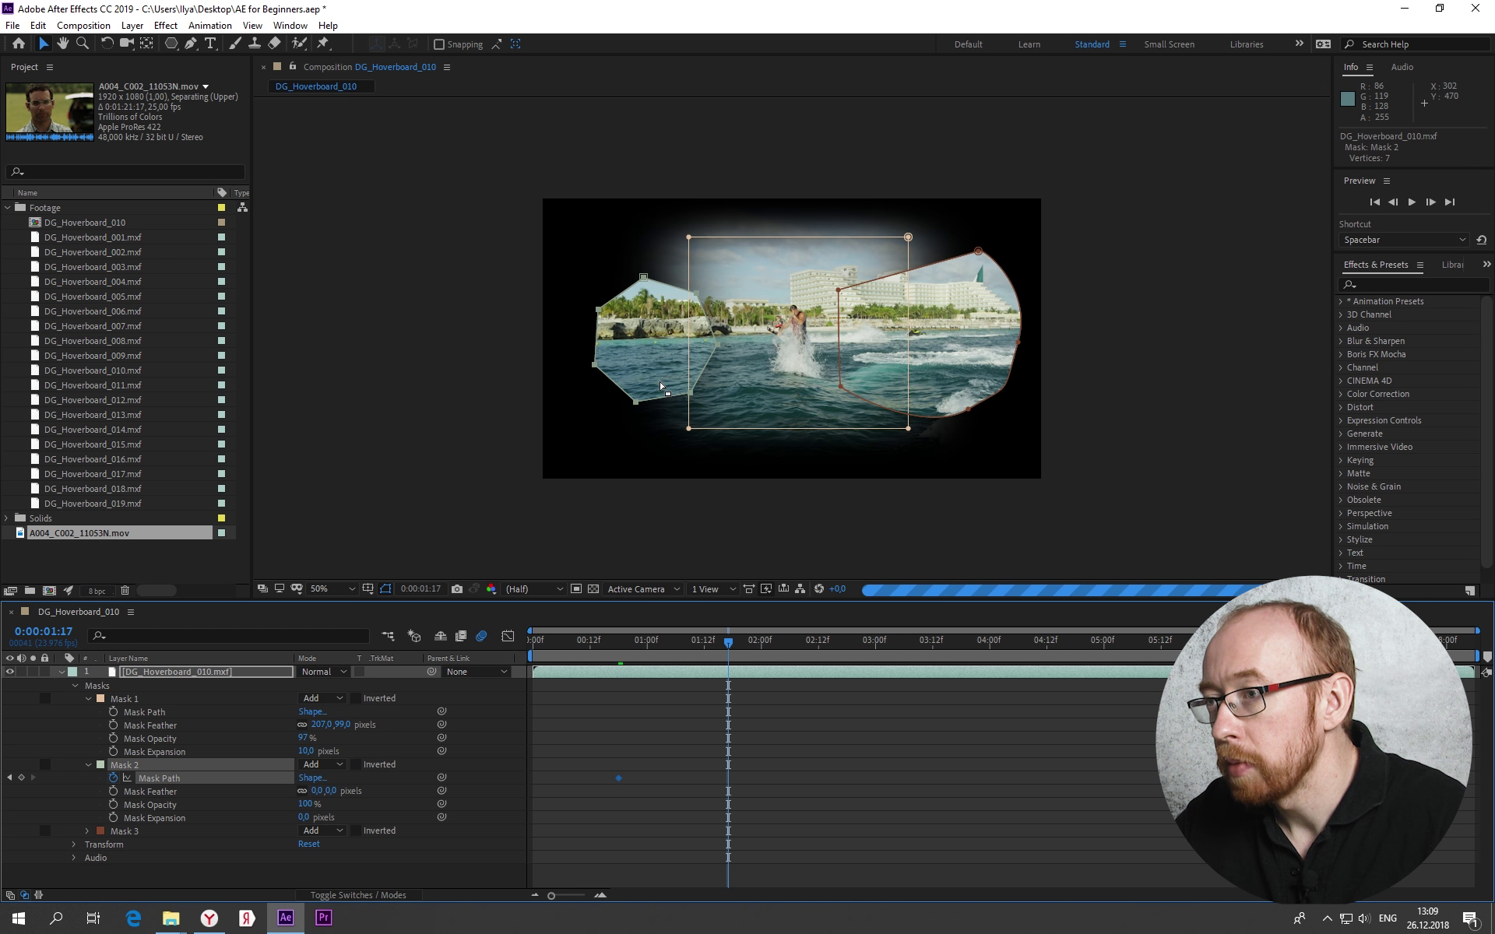
left_click_drag(691, 398, 797, 399)
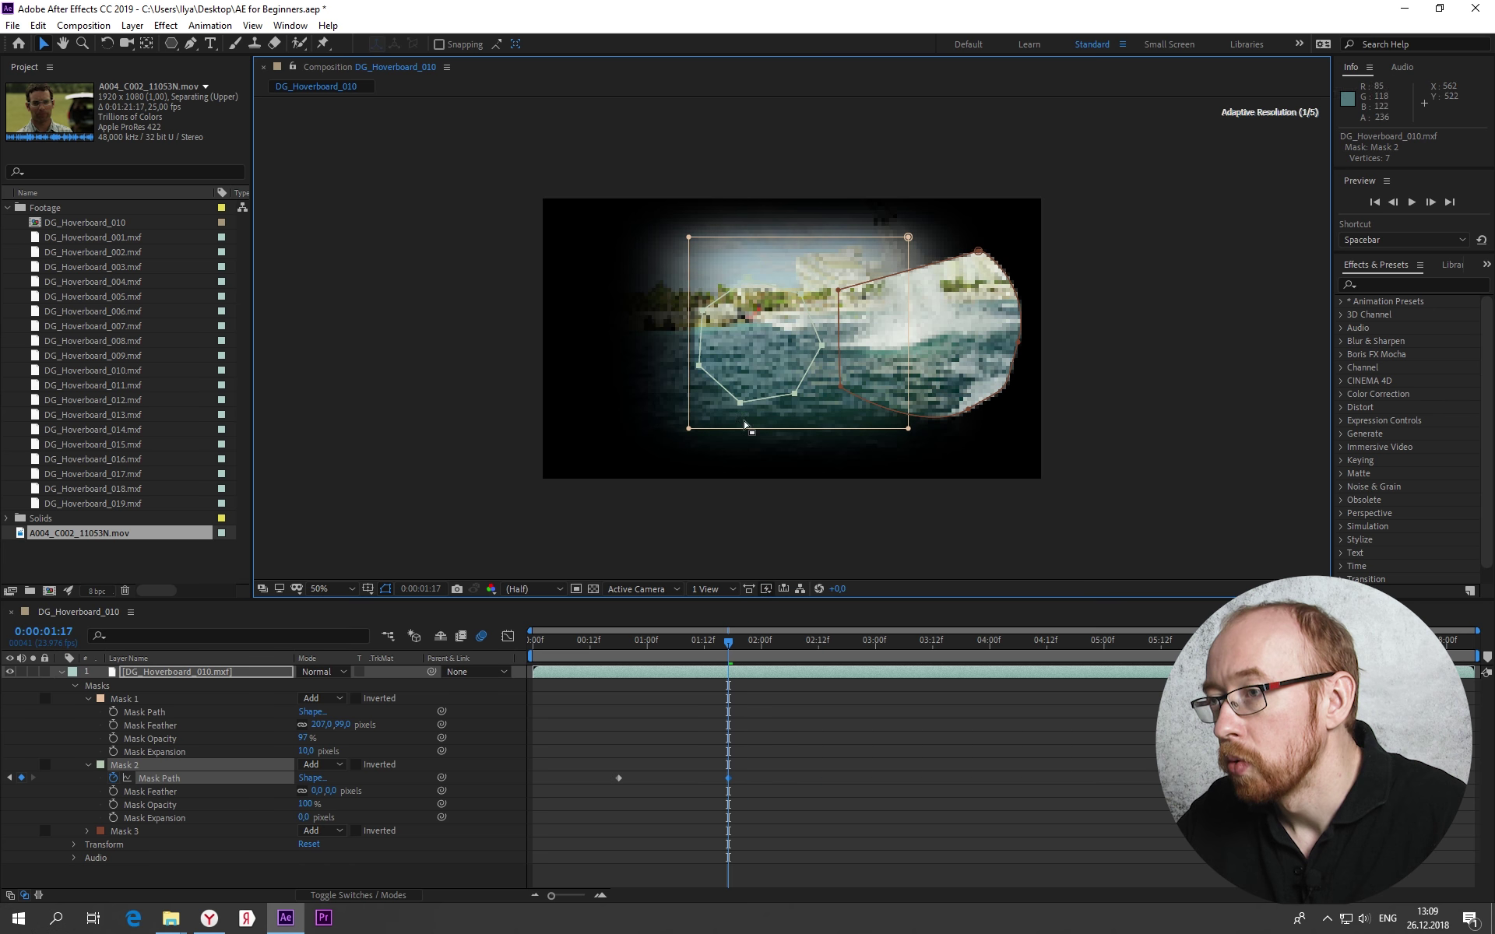
left_click_drag(731, 640, 676, 645)
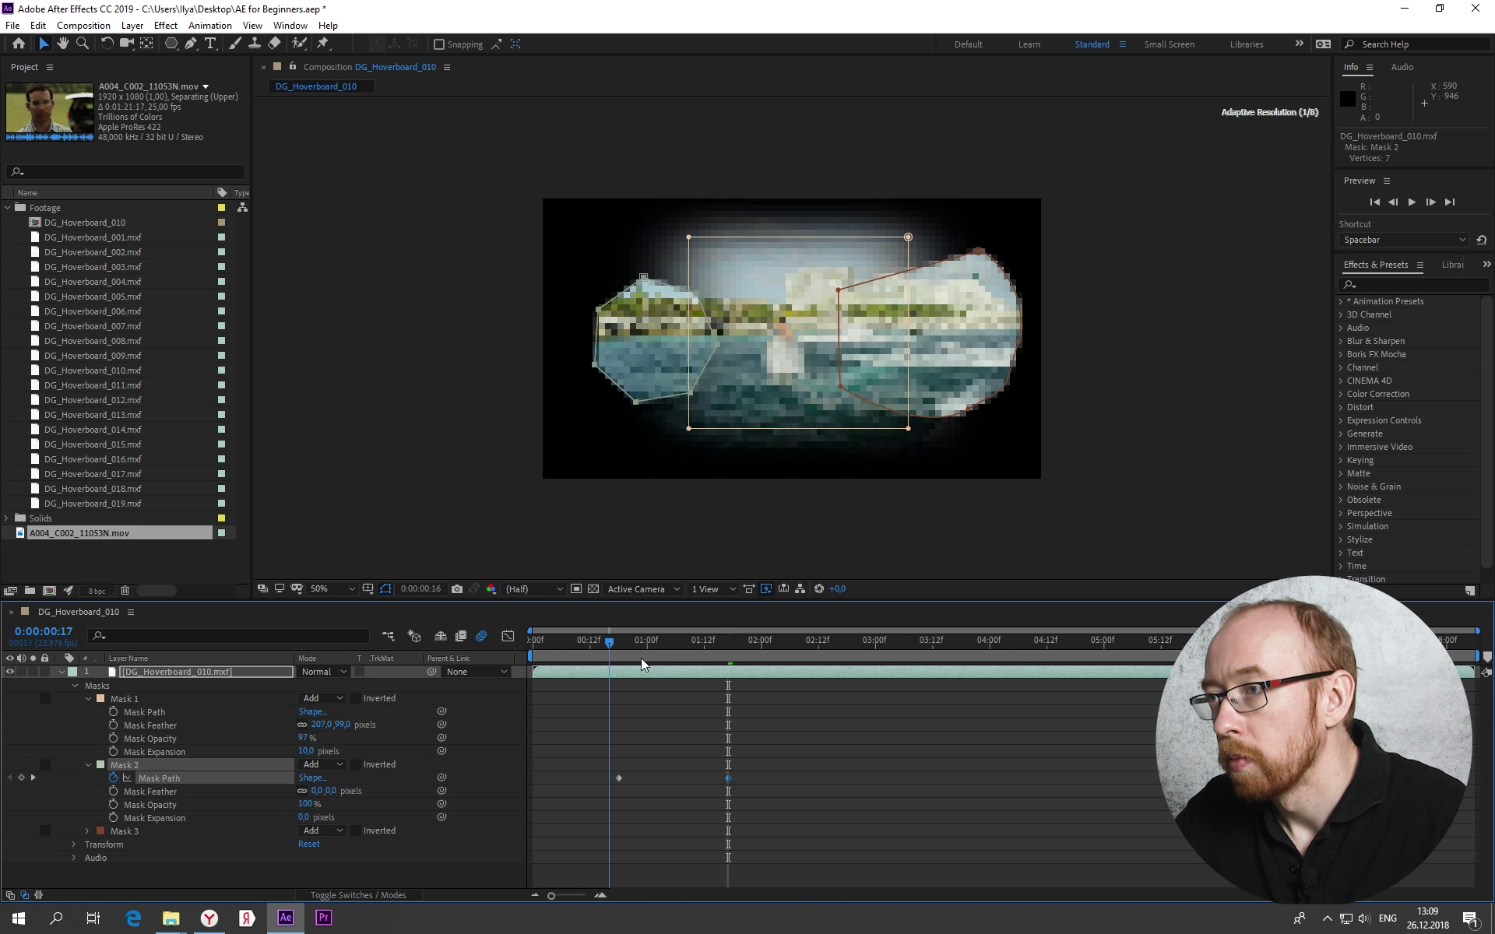
left_click_drag(676, 645, 630, 663)
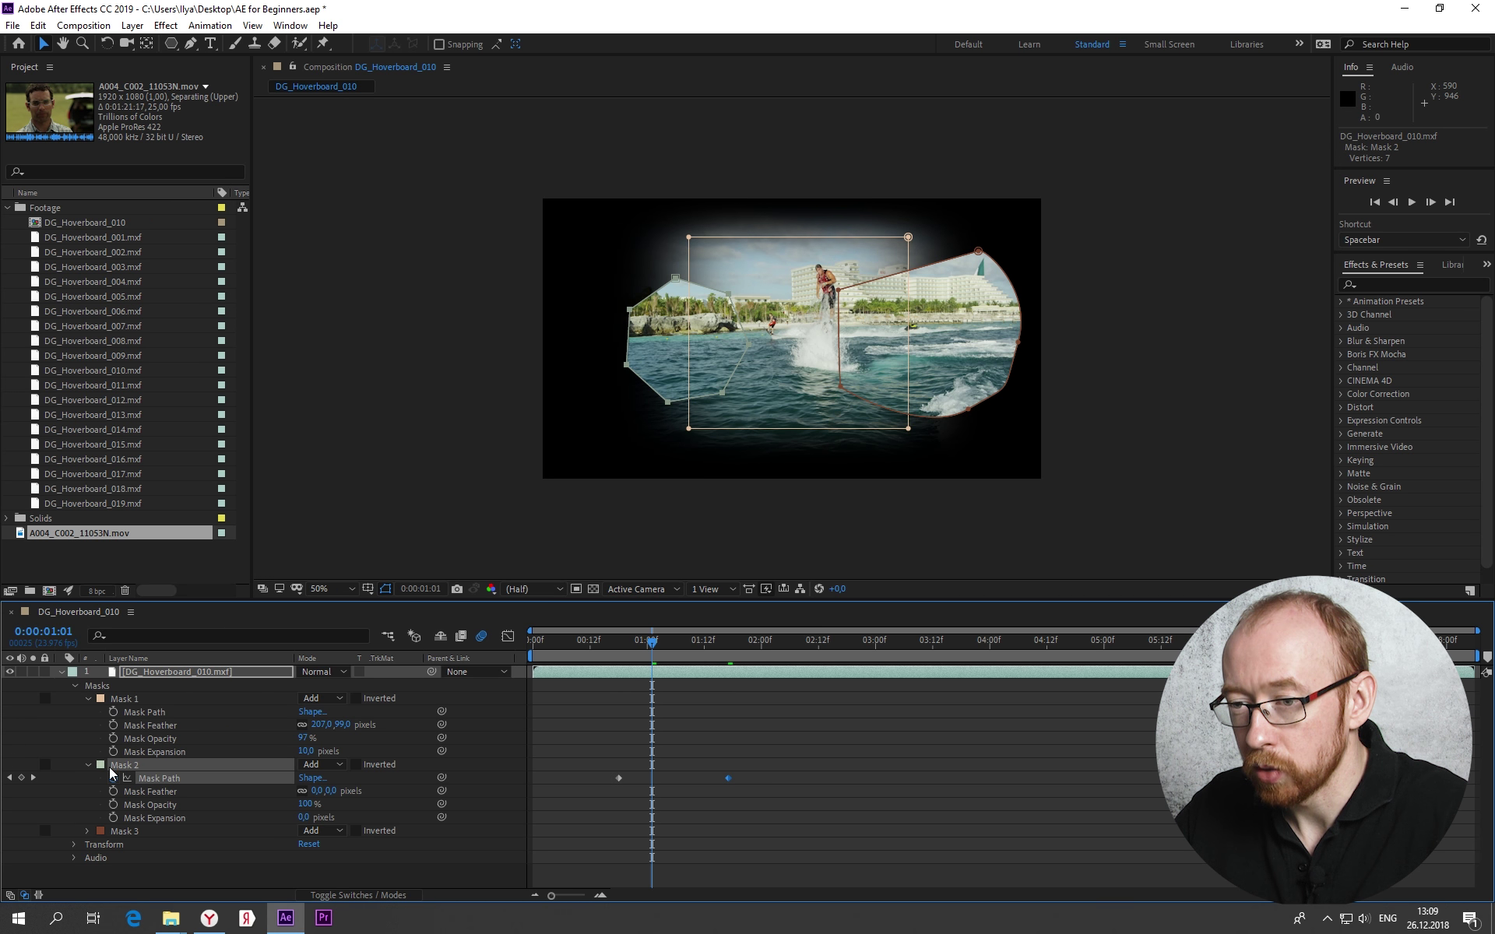
Select all three masks and delete them
left_click(74, 686)
left_click(75, 687)
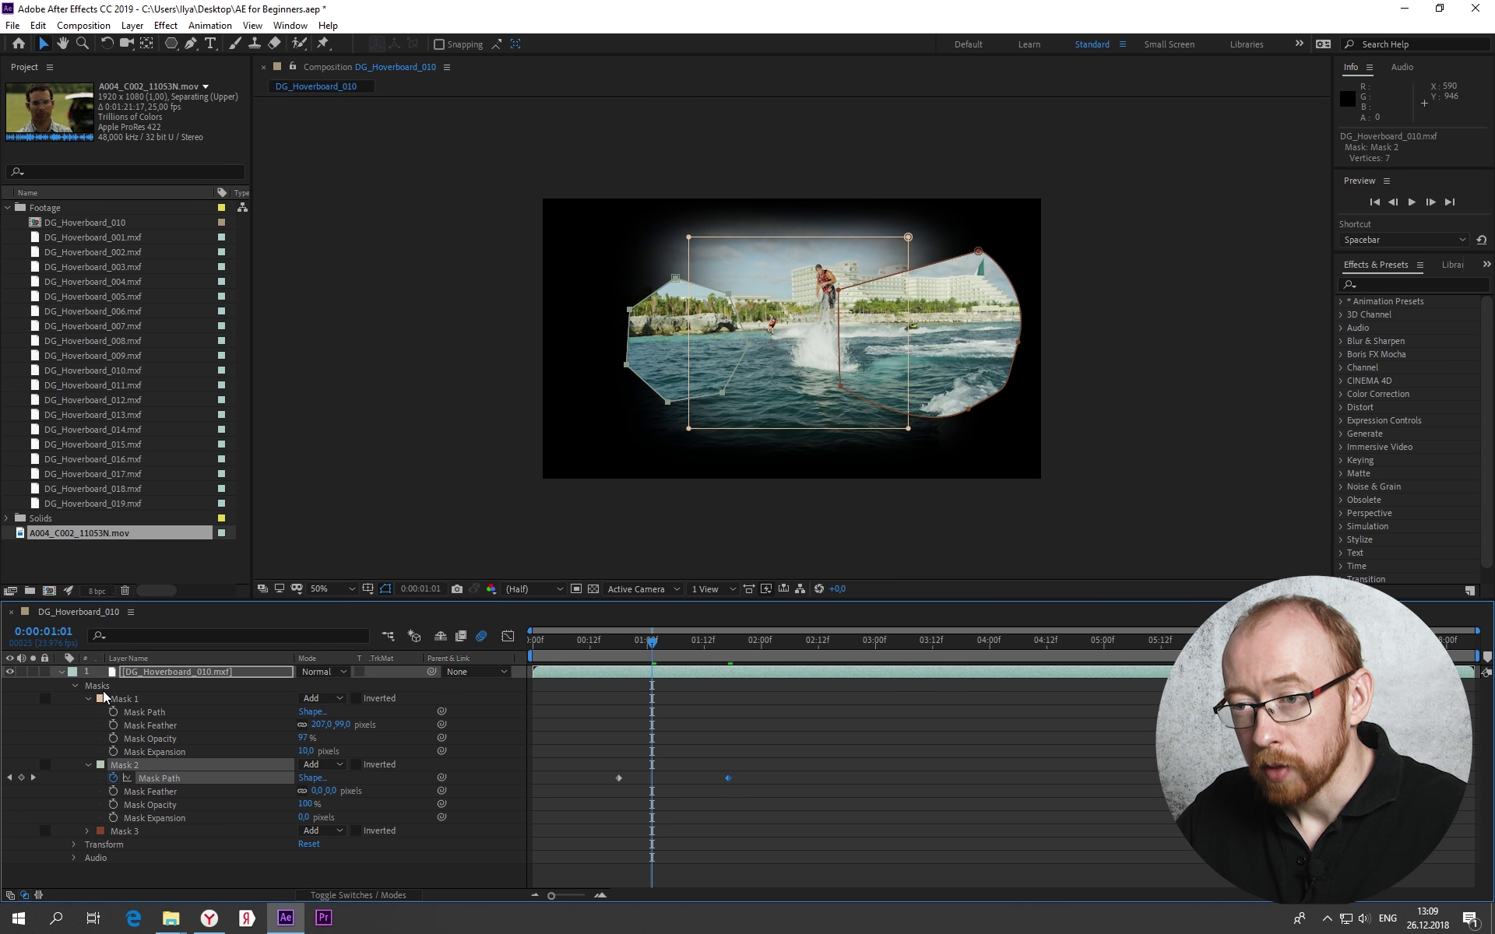
left_click(121, 700)
left_click(132, 831, "shift")
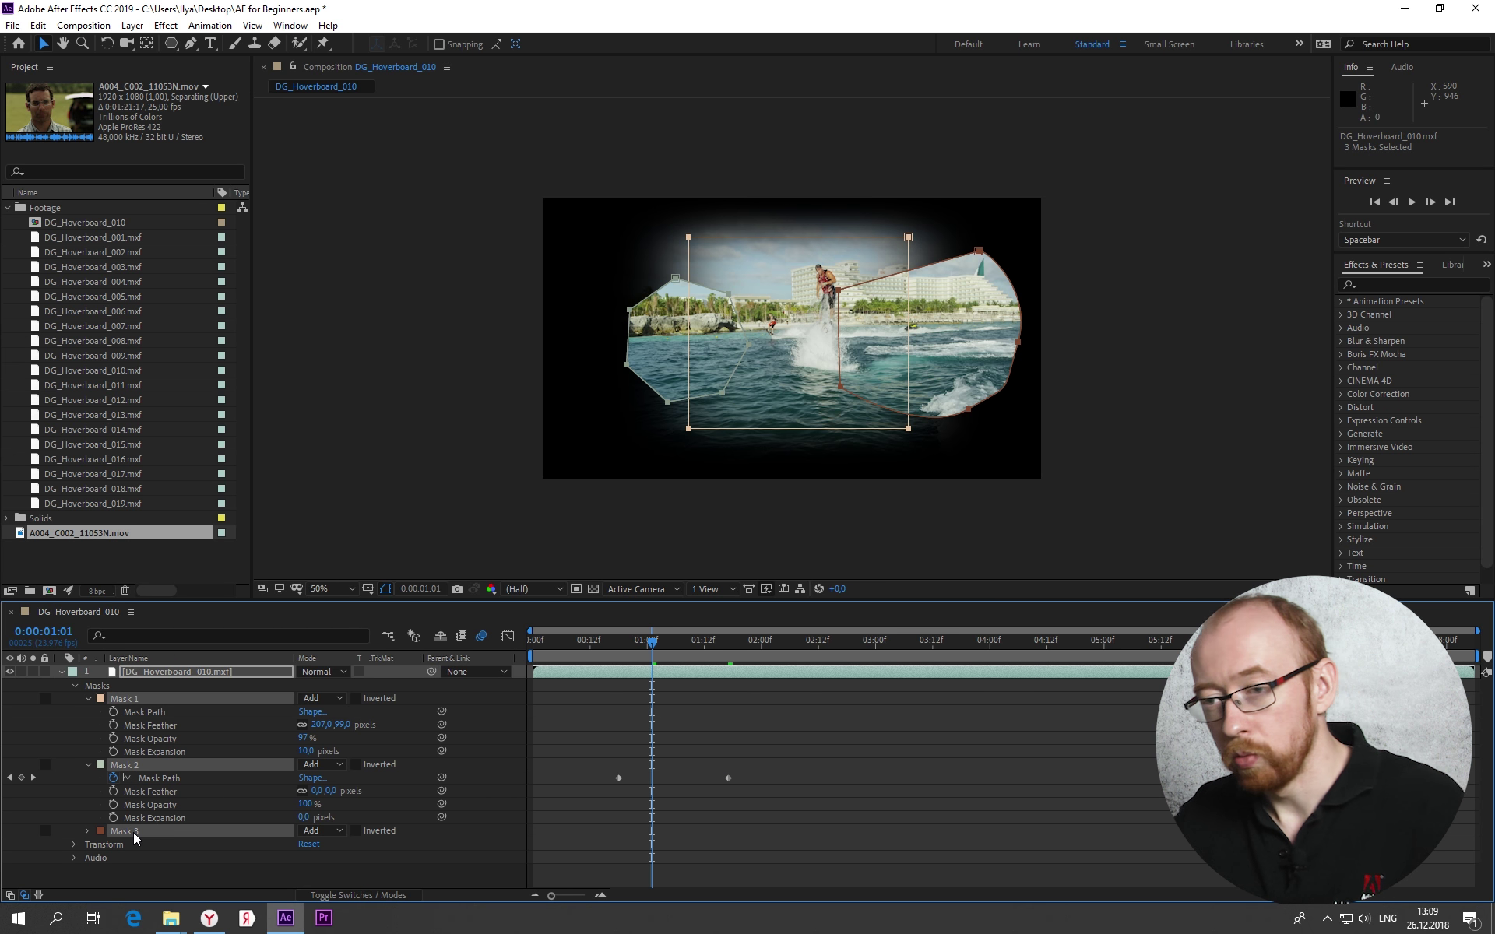
key("Delete")
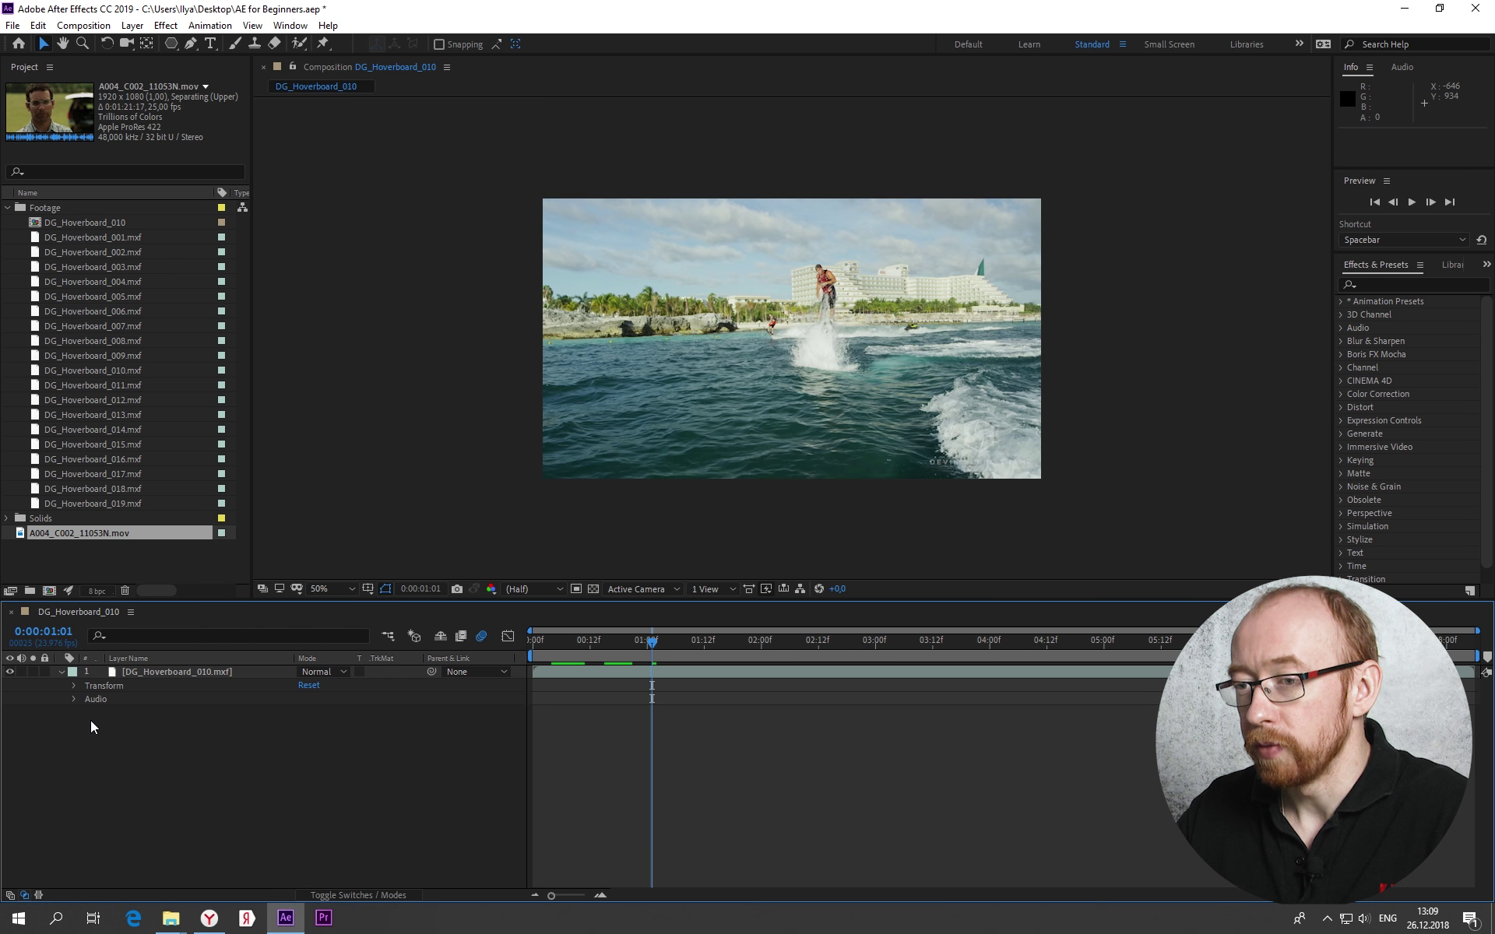
Draw a white seven-sided polygon shape layer over the footage
mouse_move(170, 43)
left_mouse_down()
mouse_move(200, 44)
mouse_move(227, 88)
left_mouse_up()
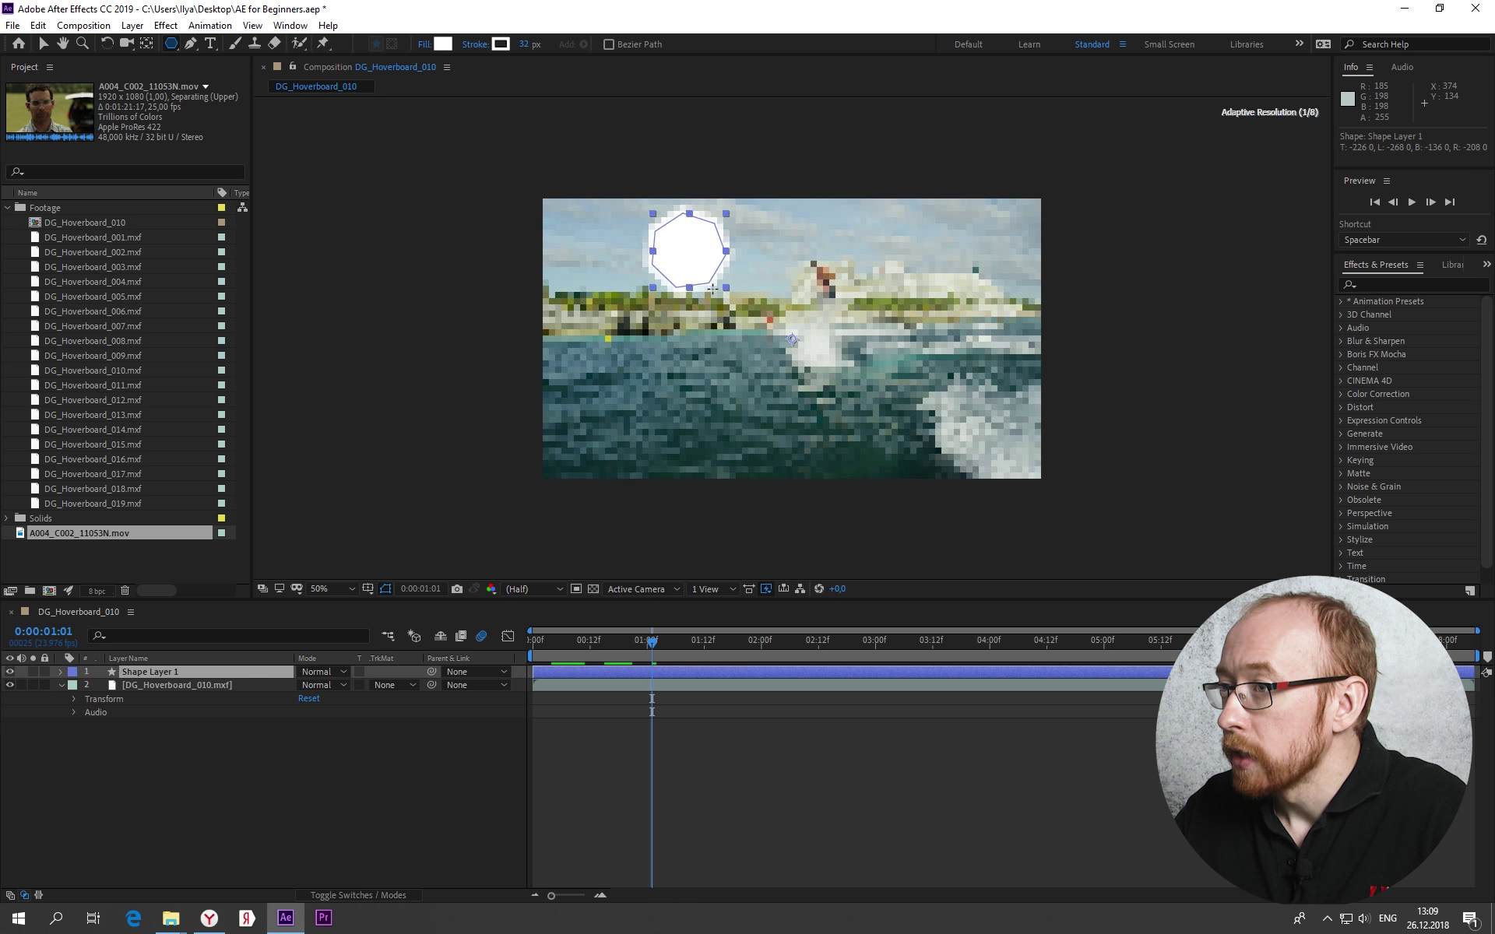
left_click_drag(688, 251, 712, 320)
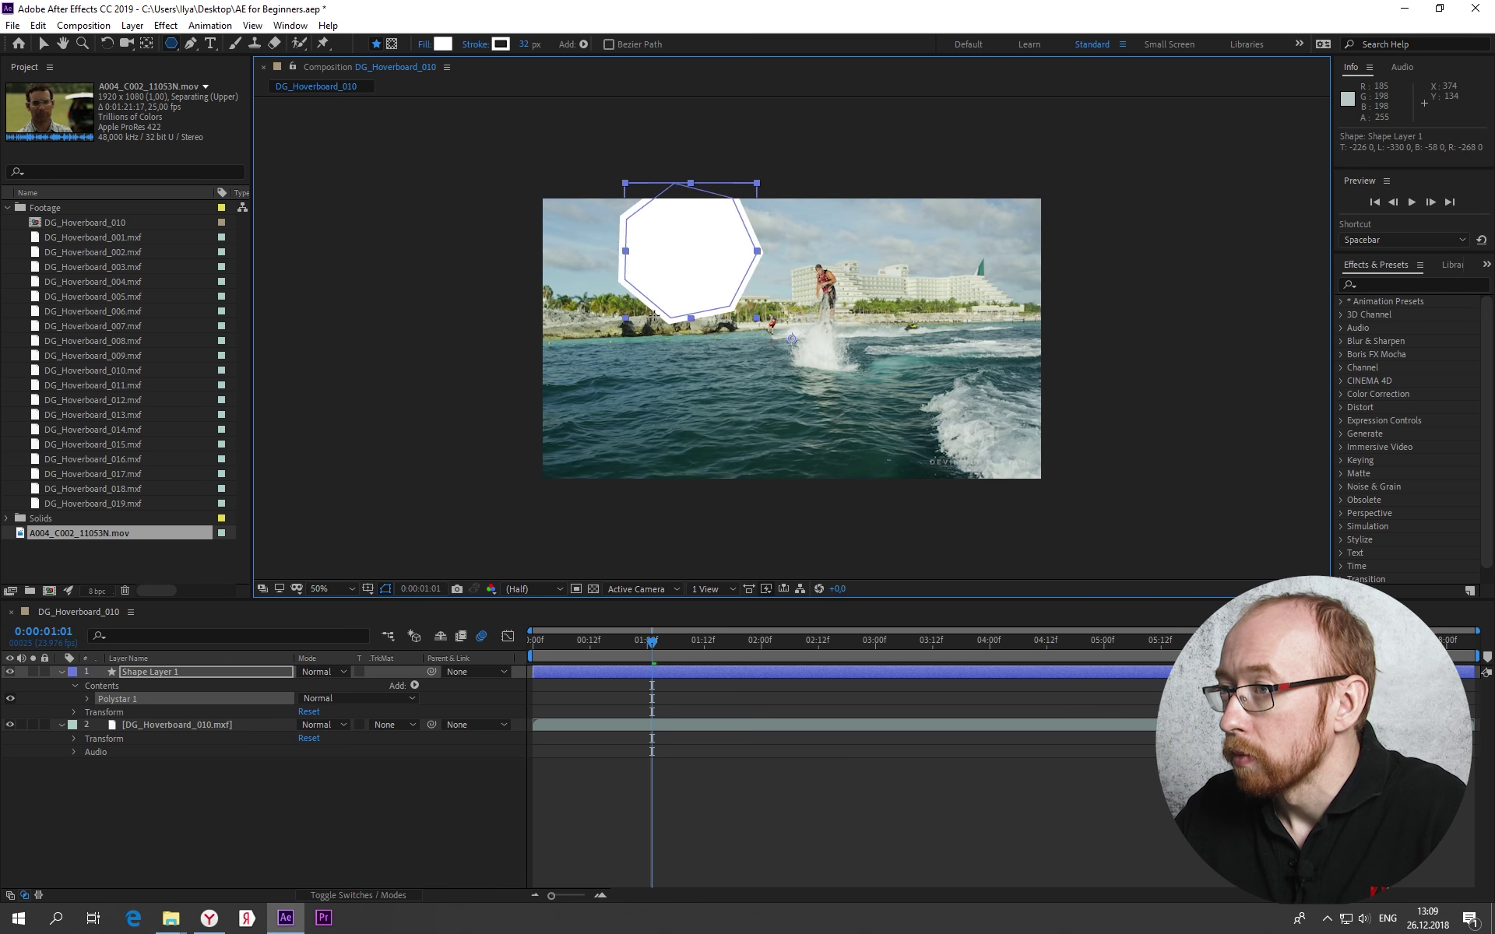
mouse_move(712, 320)
left_mouse_down()
mouse_move(688, 333)
mouse_move(701, 312)
mouse_move(774, 374)
left_mouse_up()
Select Shape Layer 1 and its Polystar 1 polygon, centred over the clip
left_click(41, 45)
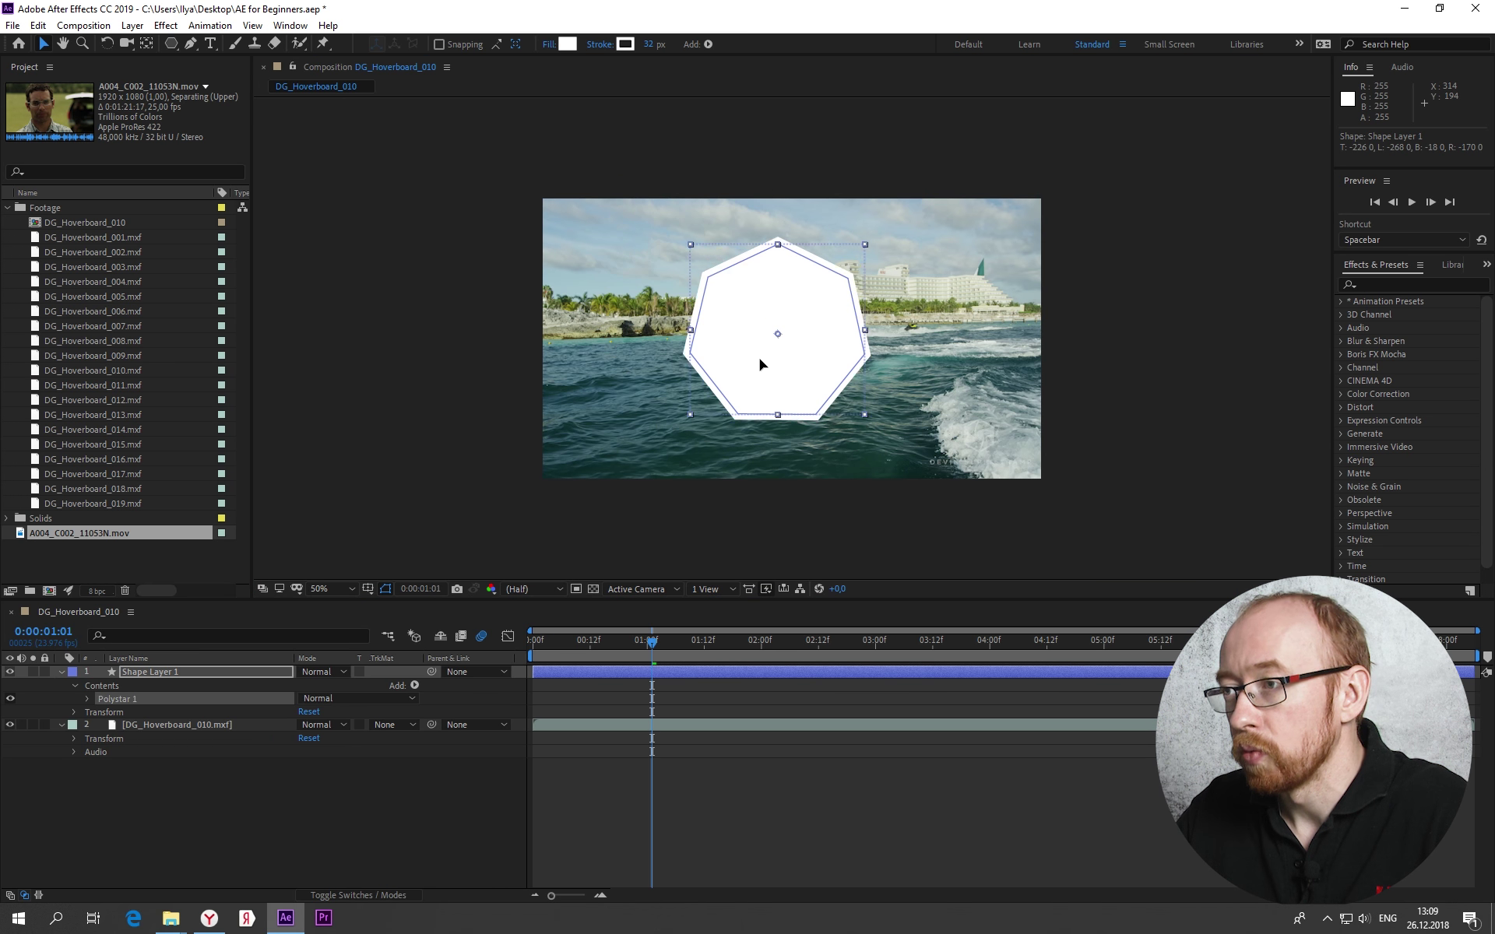
left_click(156, 675)
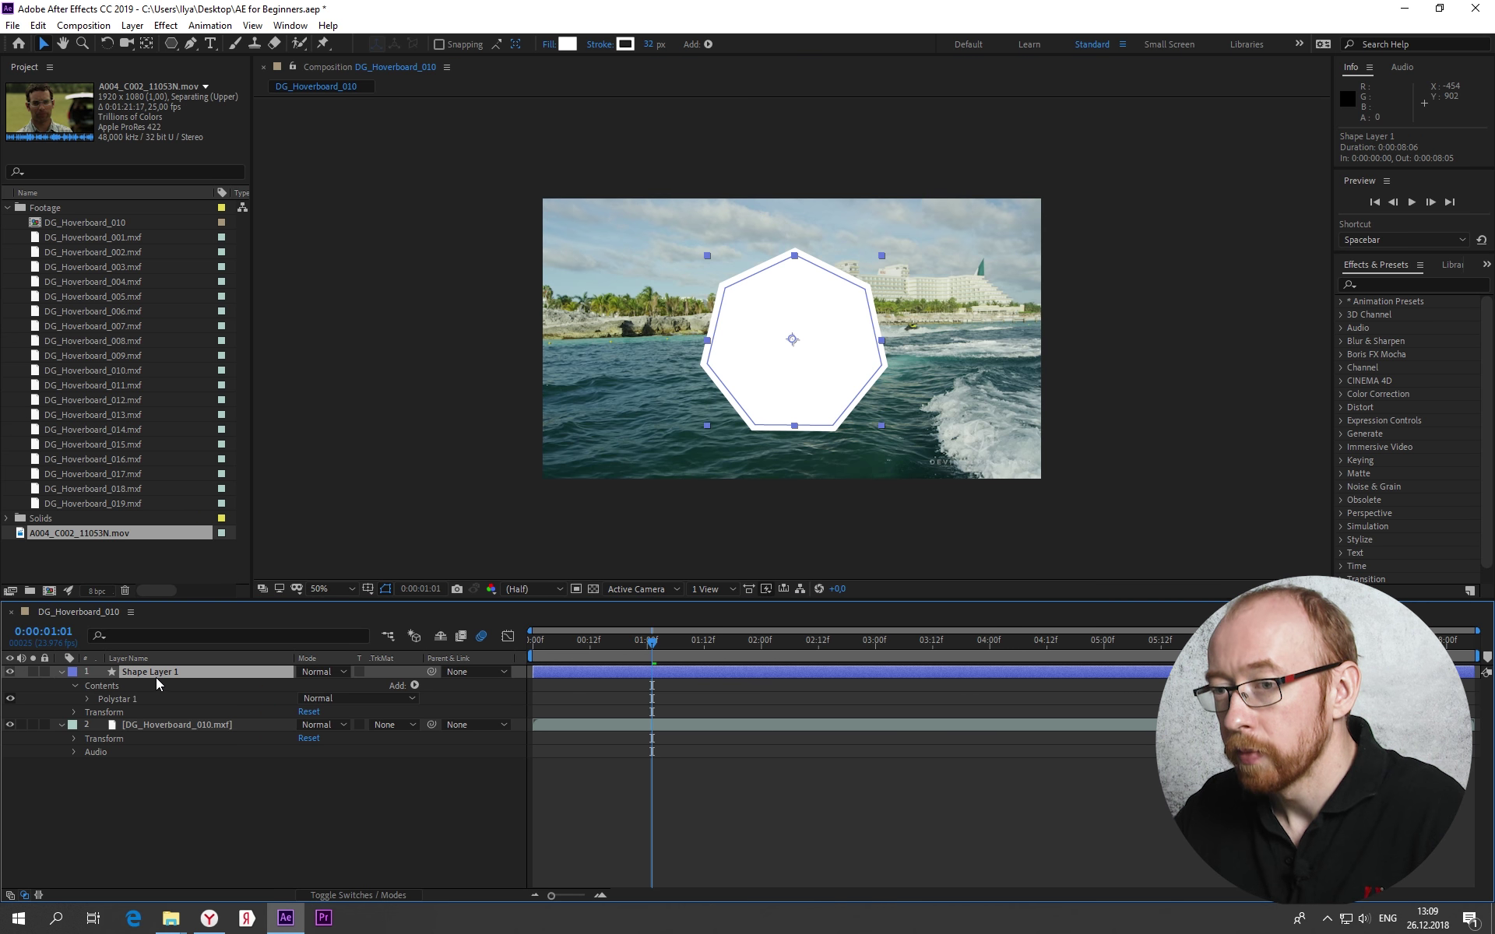
left_click(122, 700)
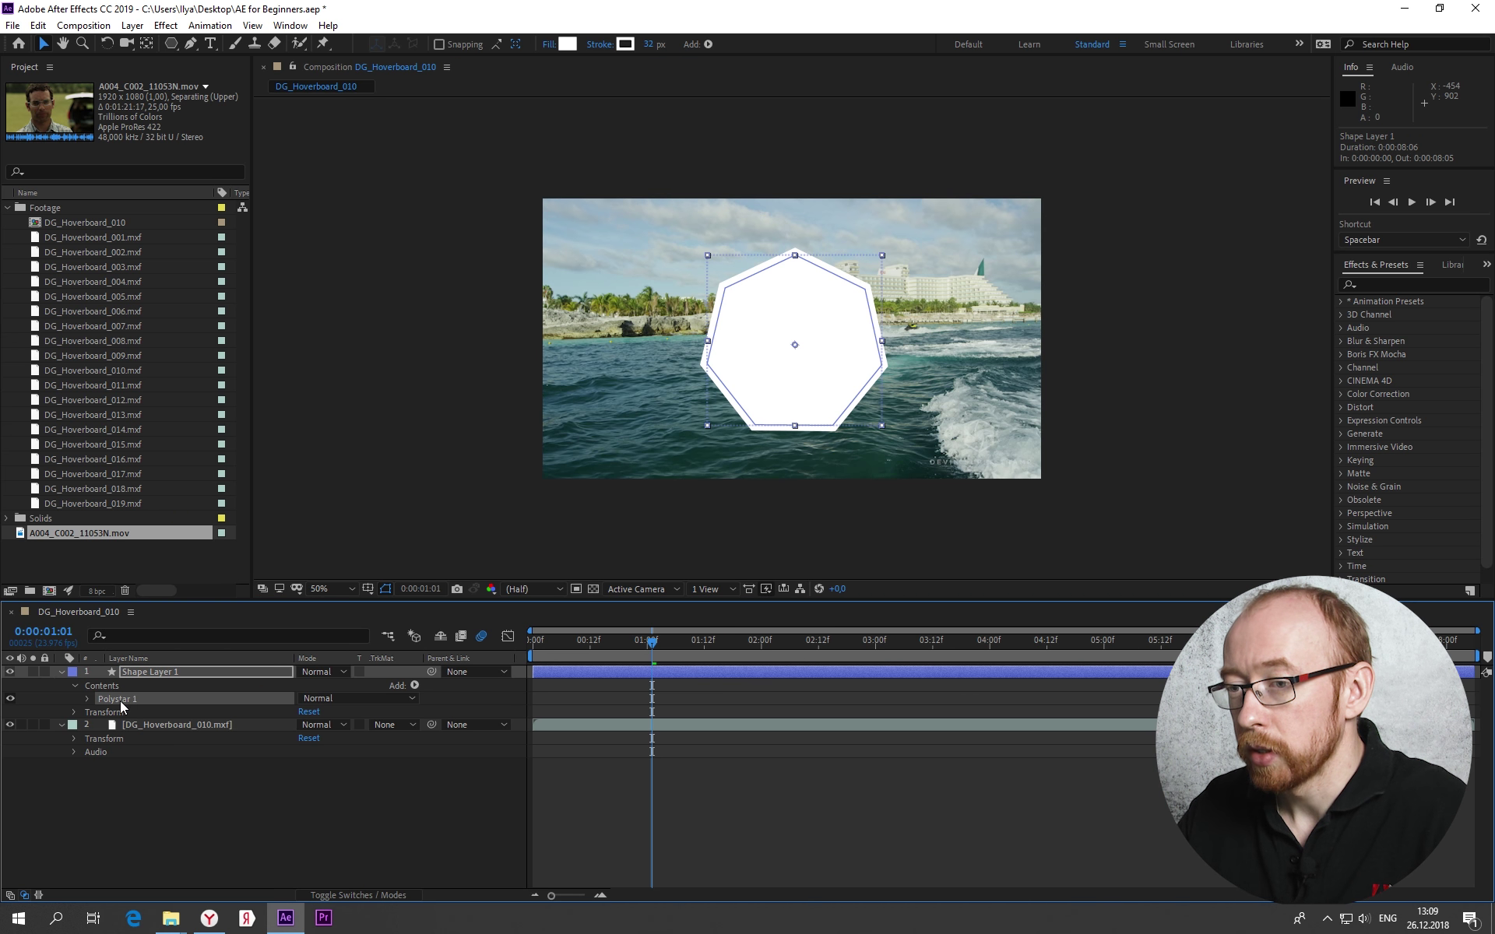
left_click(180, 672)
left_click(172, 45)
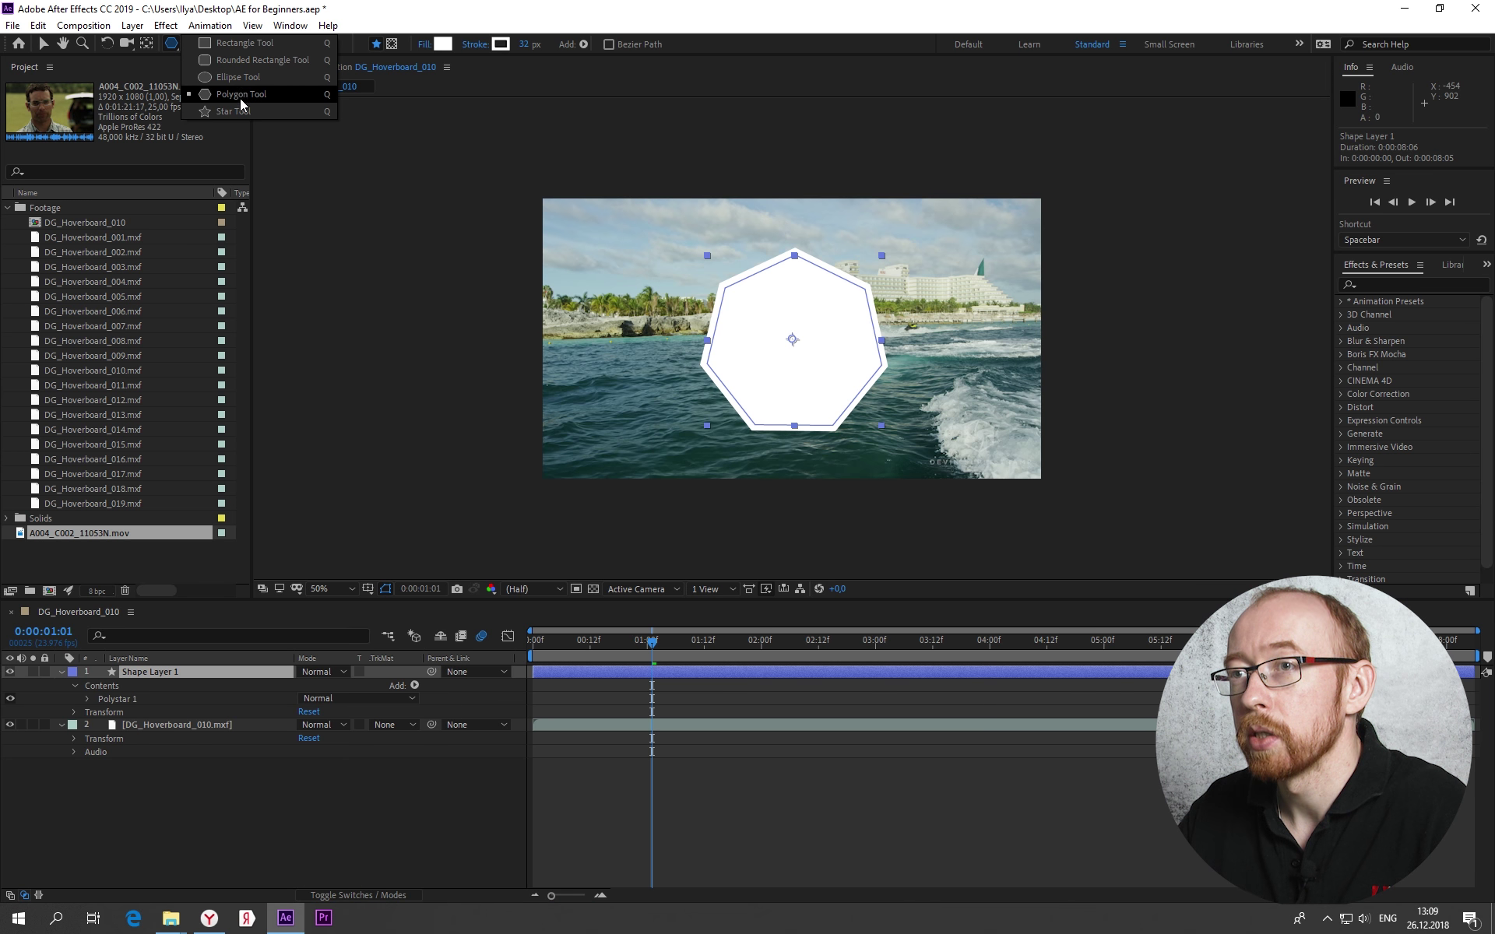
Draw test ellipses, then delete the extra ellipse shape layer
left_click(238, 77)
left_click_drag(595, 226, 688, 319)
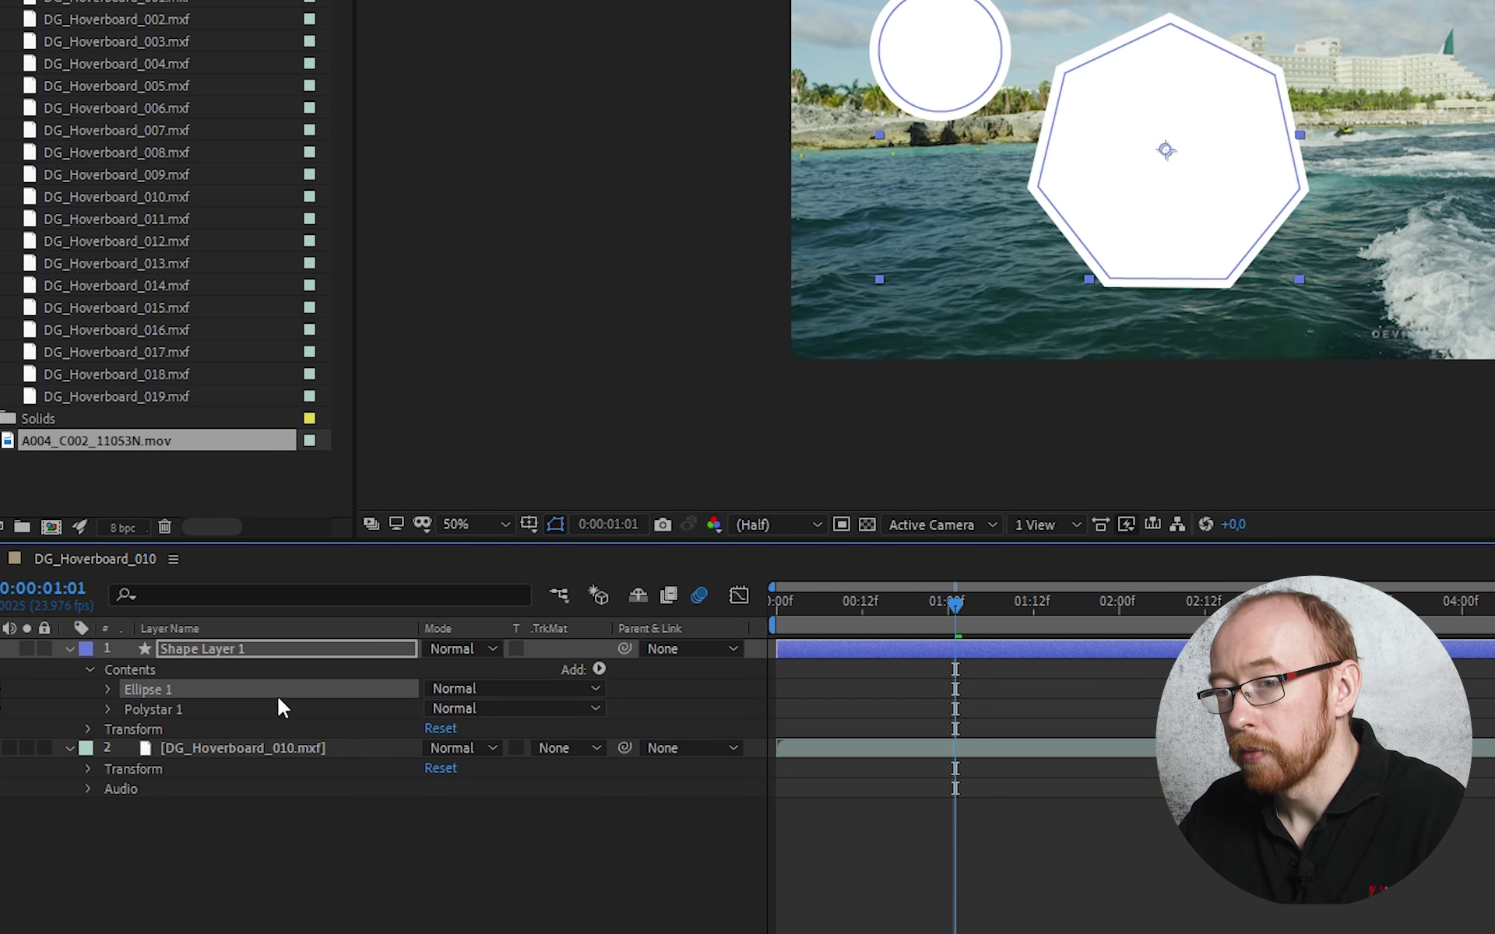
left_click(257, 853)
left_click_drag(864, 220, 1014, 319)
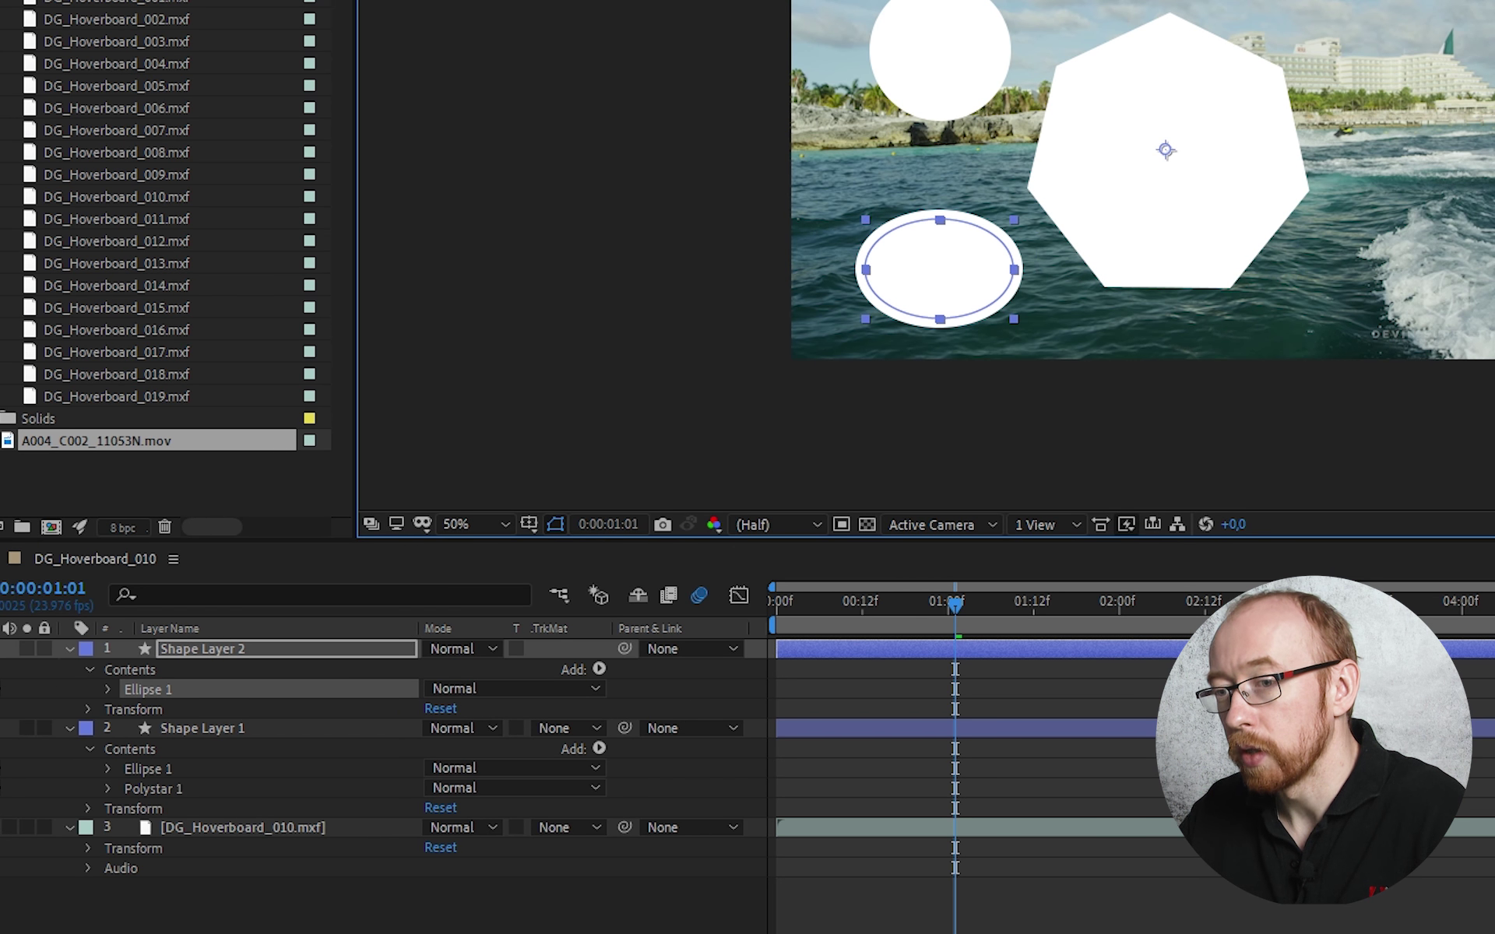
left_click(204, 649)
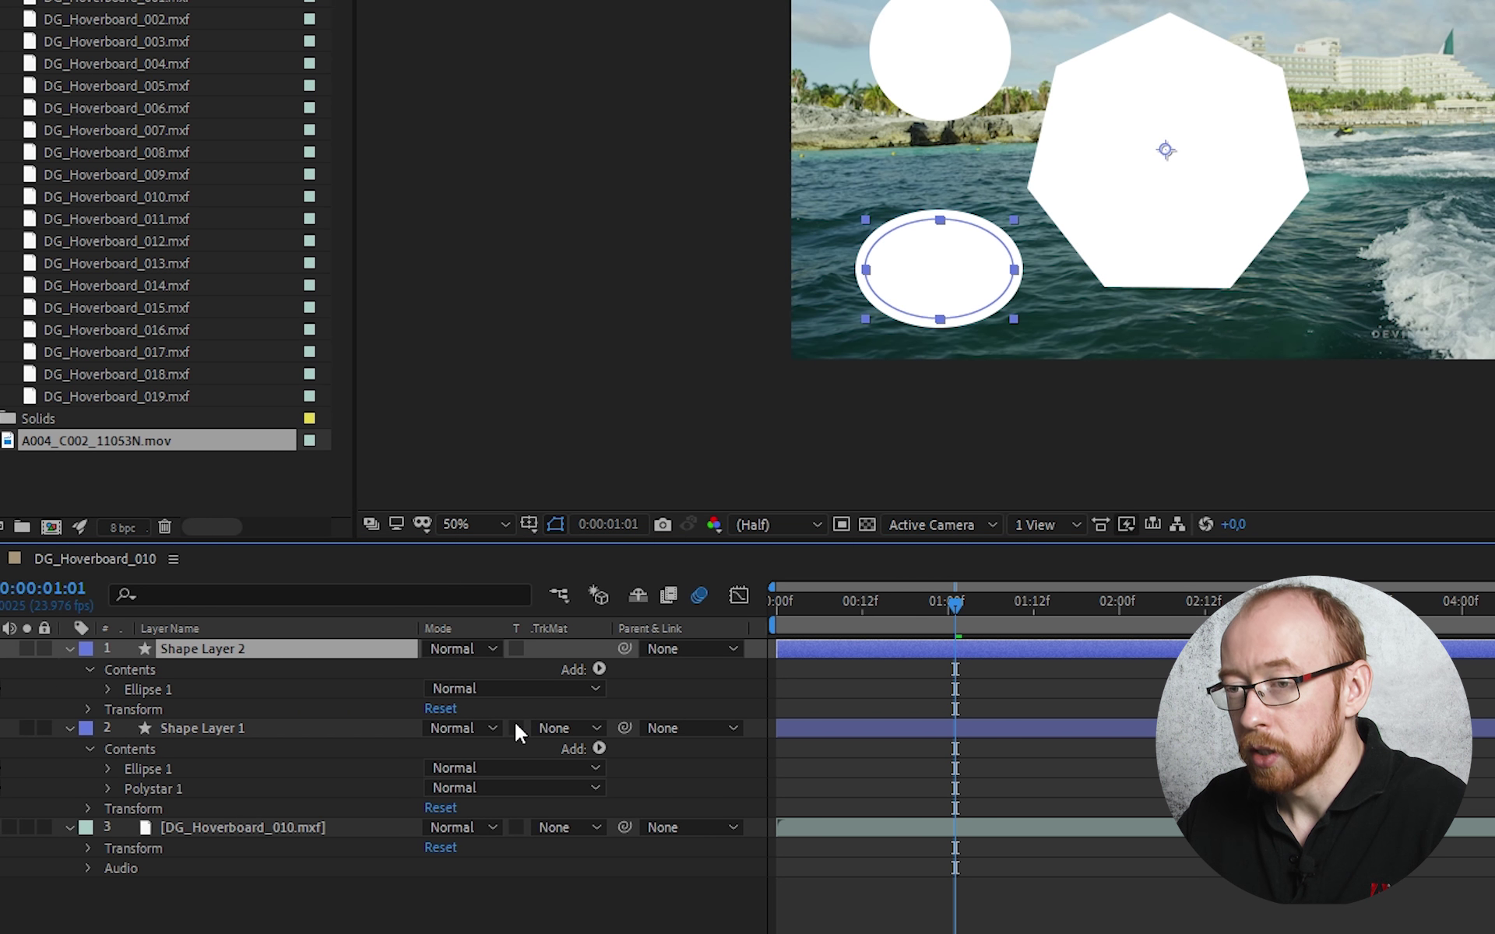
key("Delete")
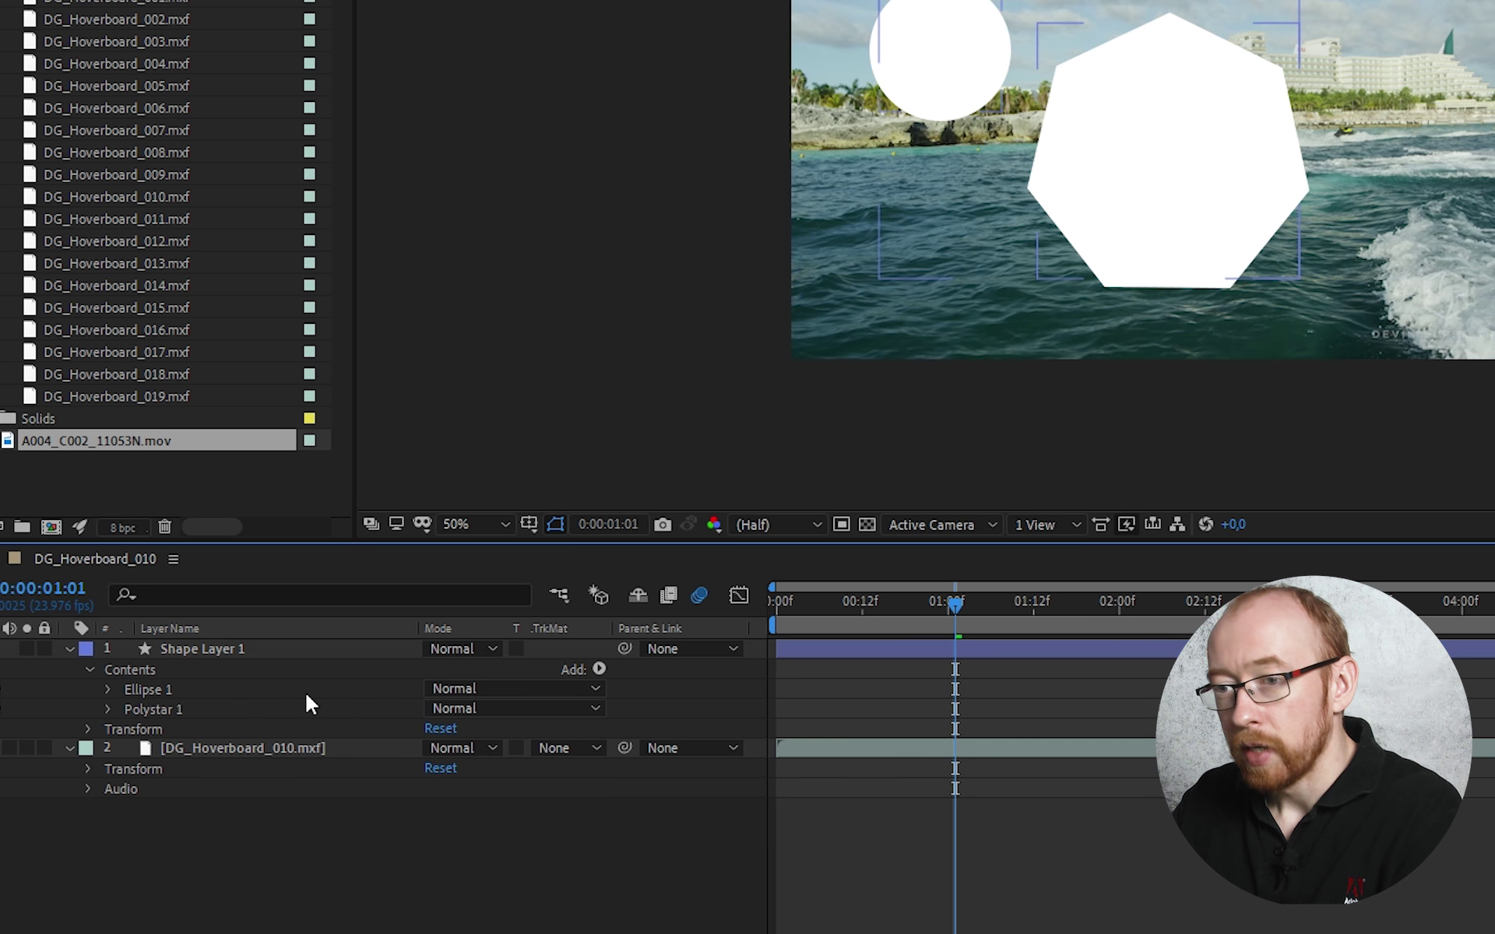
Delete Ellipse 1 from Shape Layer 1, leaving only the white heptagon
left_click(233, 651)
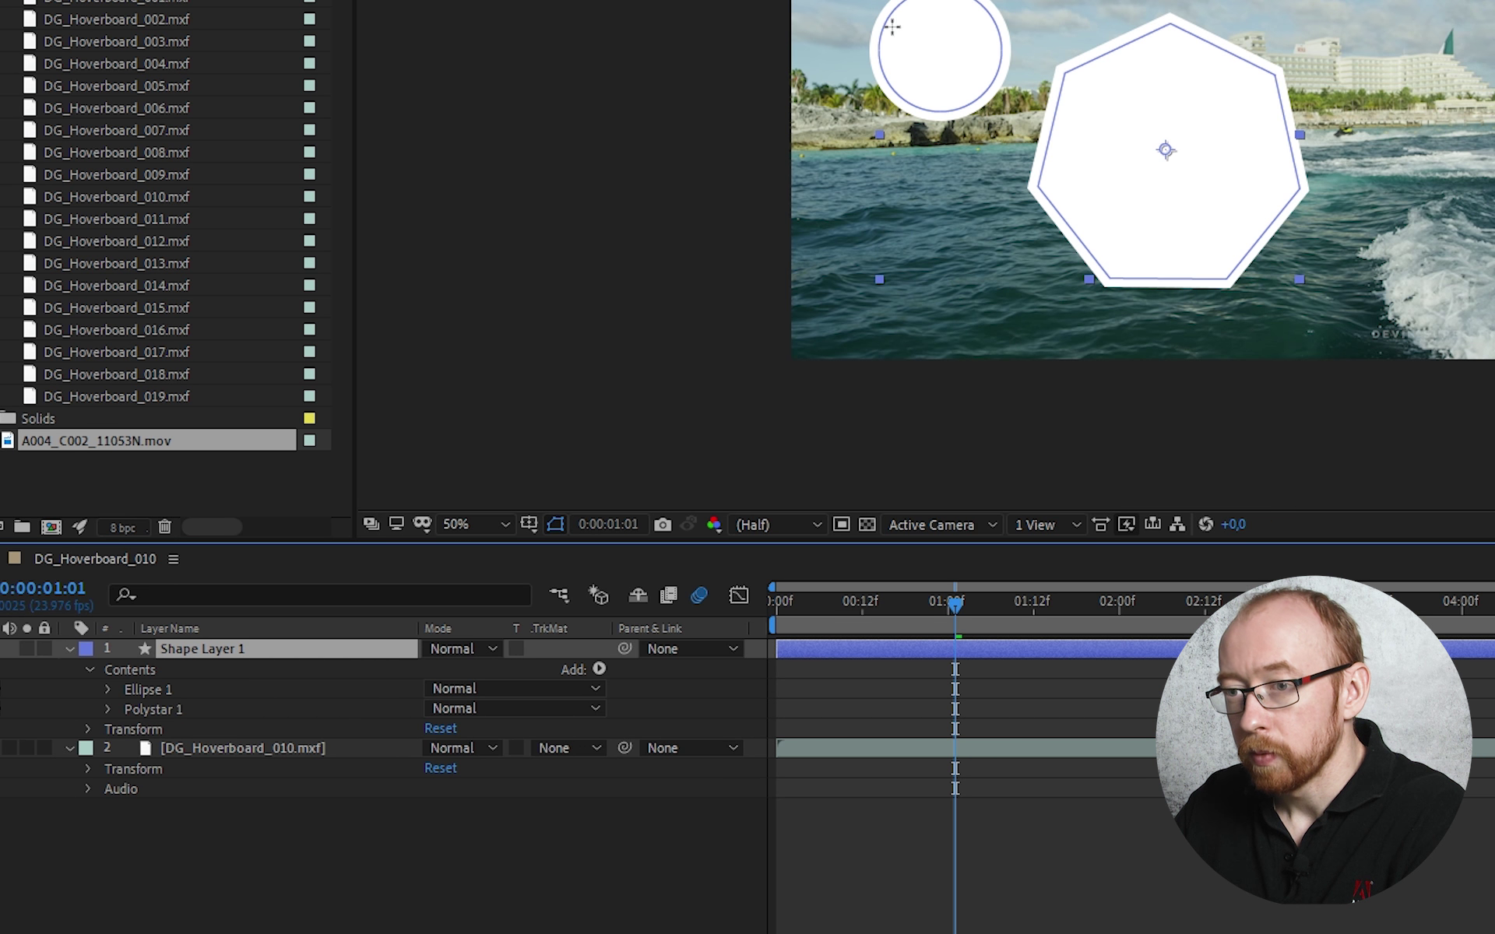
left_click(174, 681)
key("Delete")
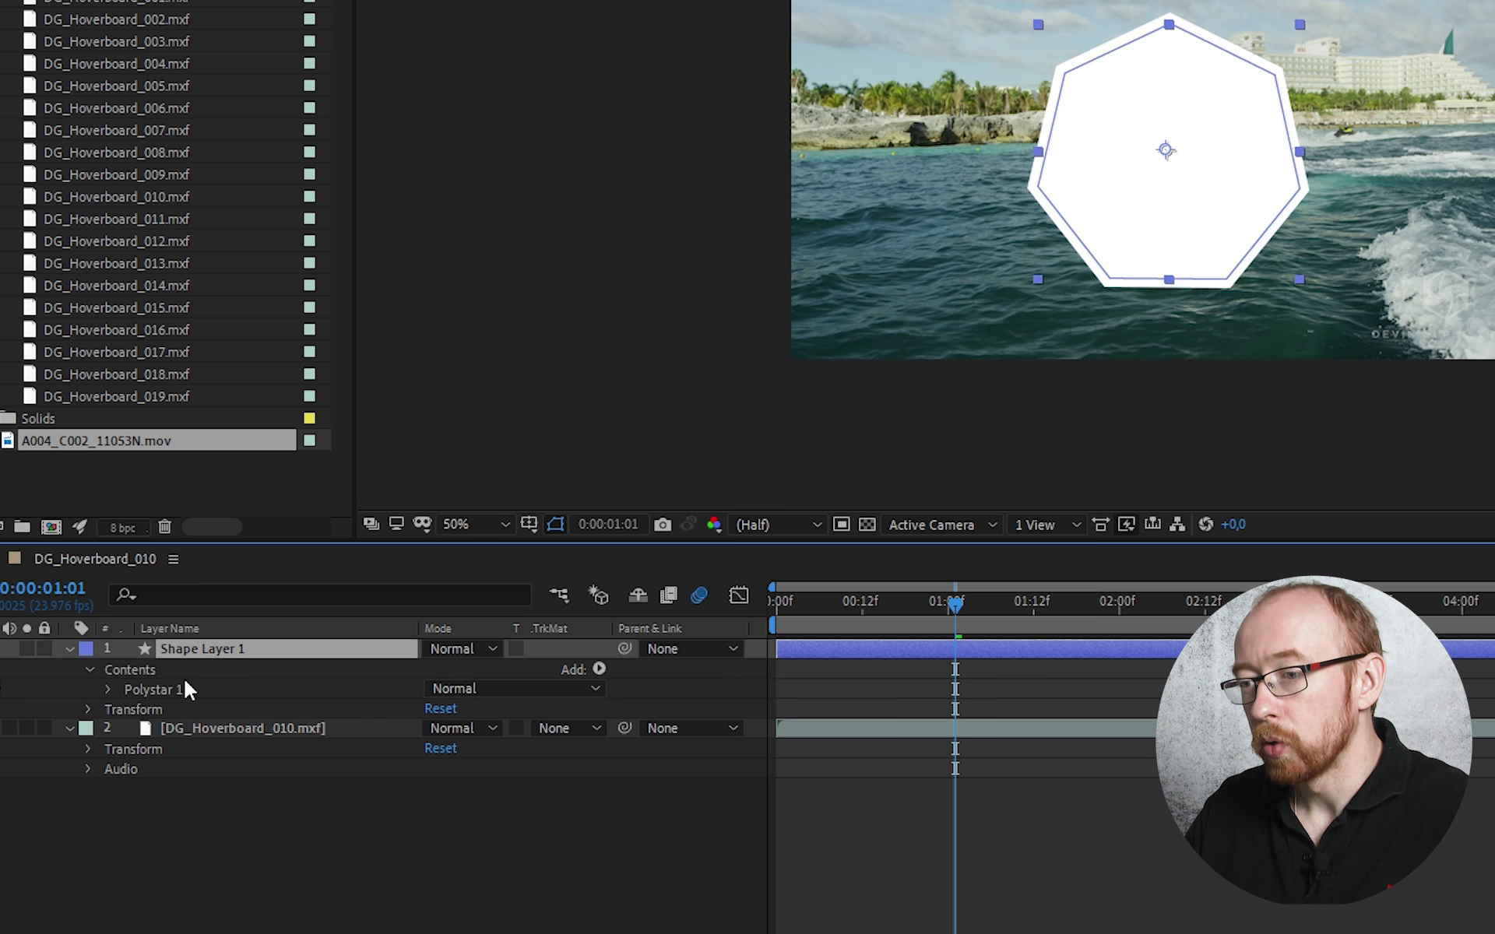
Expand the shape layer's Polystar 1 group down to the Polystar Path 1 settings
left_click(107, 688)
left_click(88, 671)
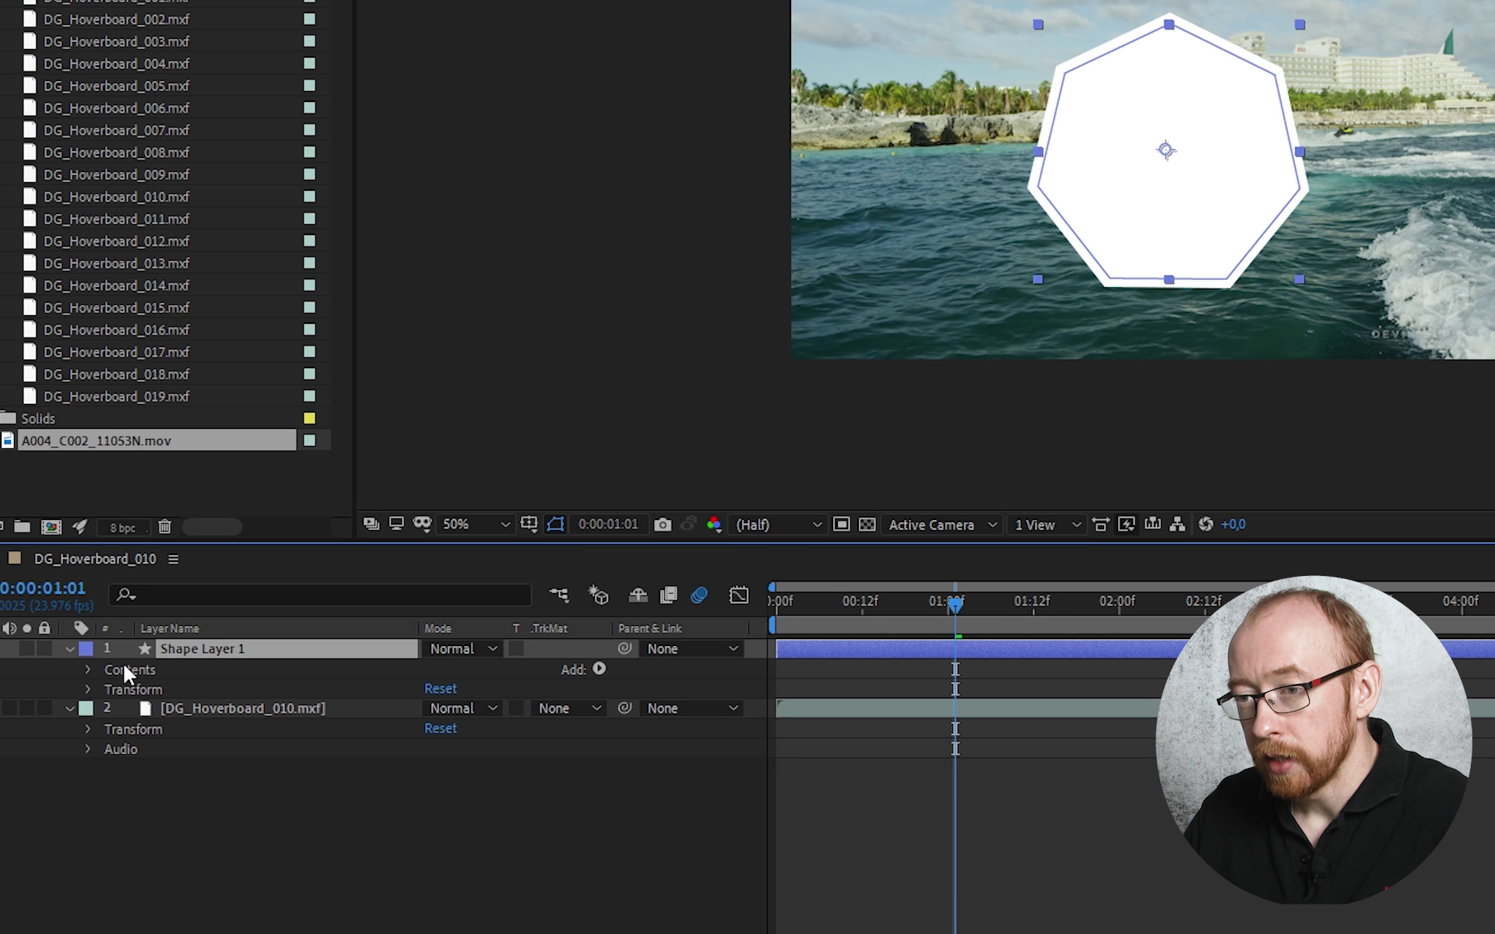
left_click(86, 668)
left_click(87, 669)
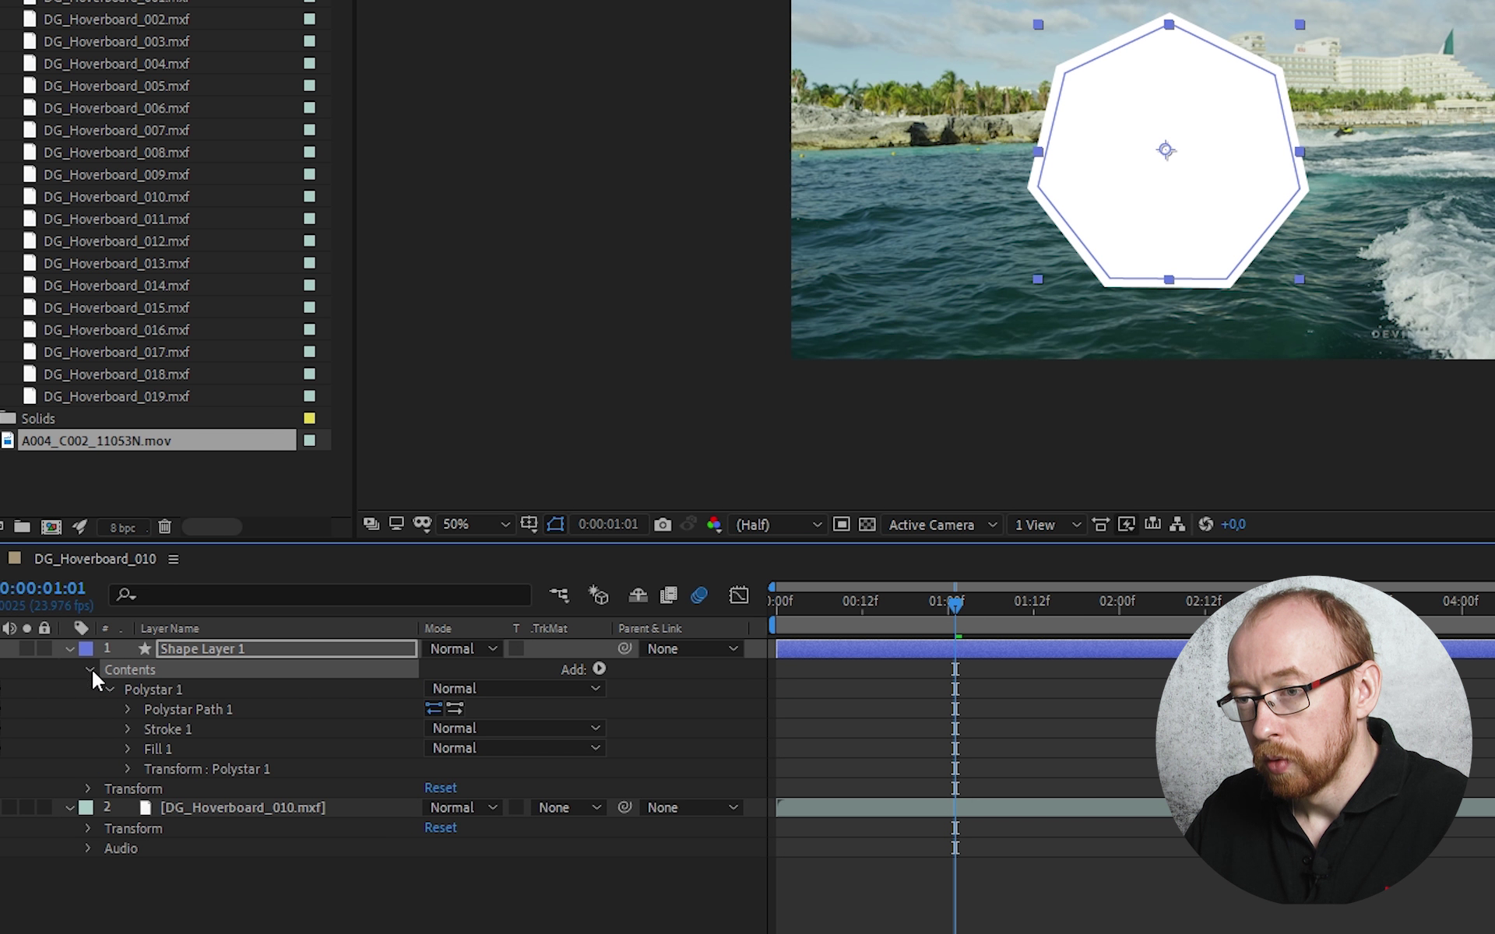
left_click(127, 709)
left_click(186, 707)
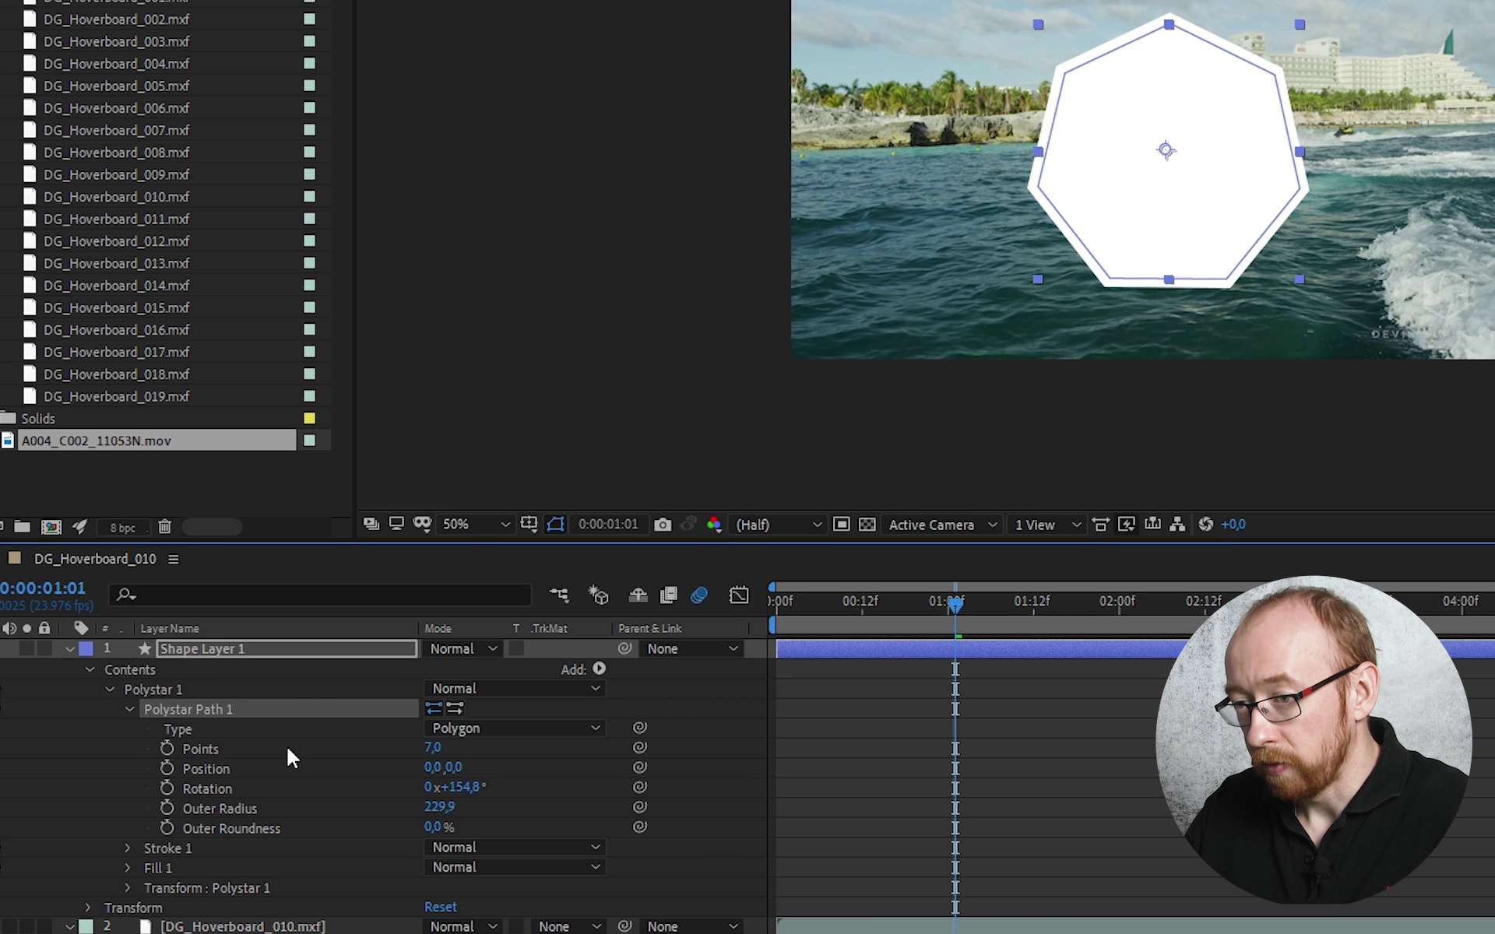
Change the polystar Type from polygon to Star and set Inner Radius to 122
left_click(481, 732)
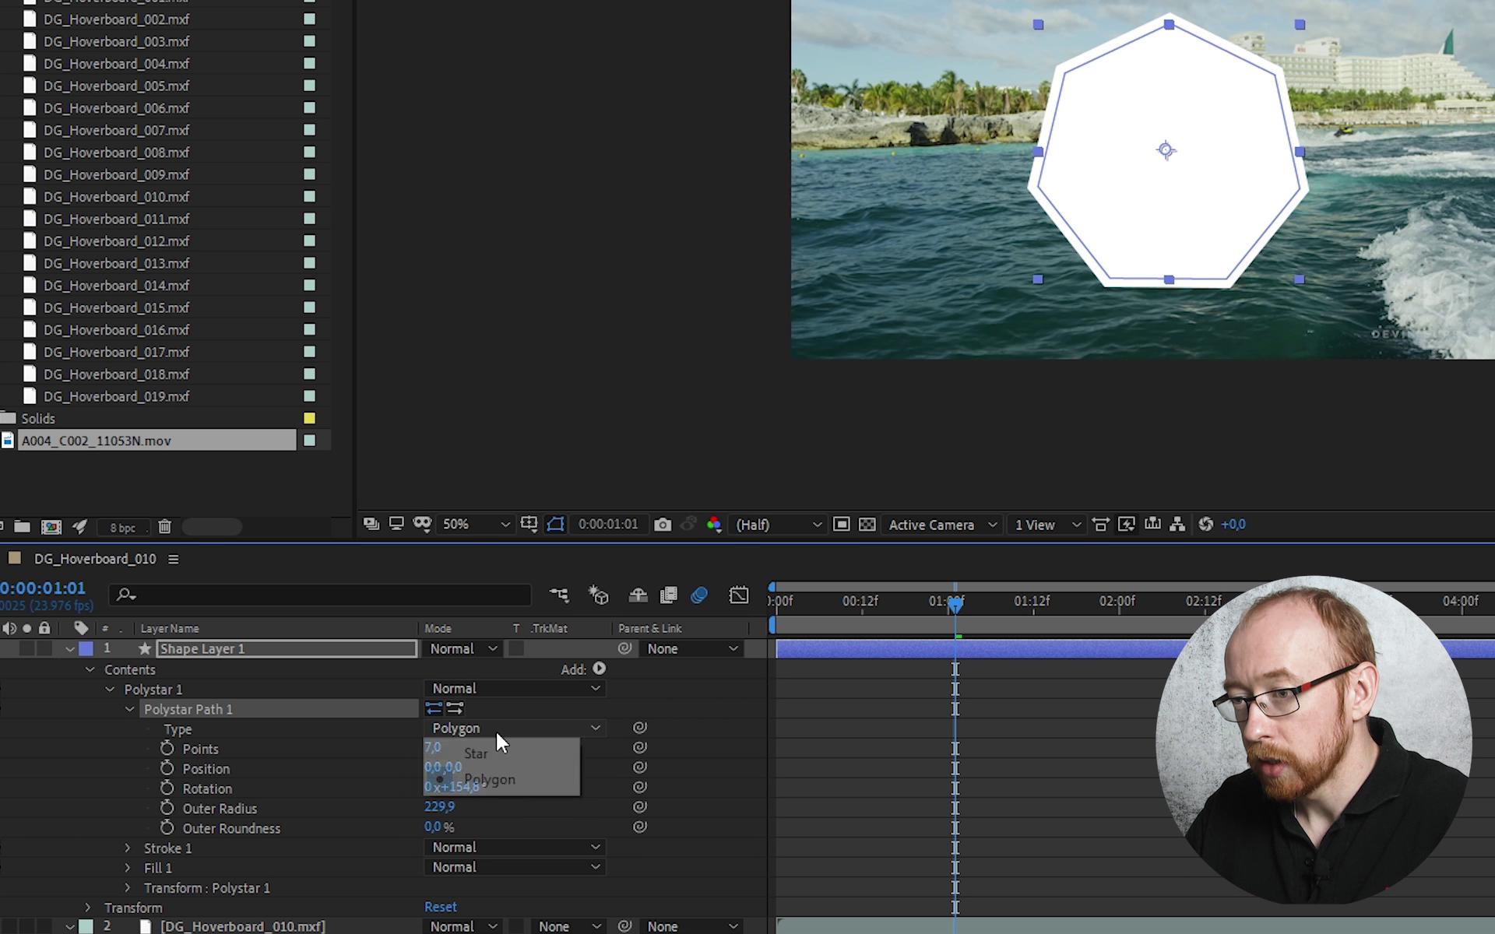
left_click(497, 752)
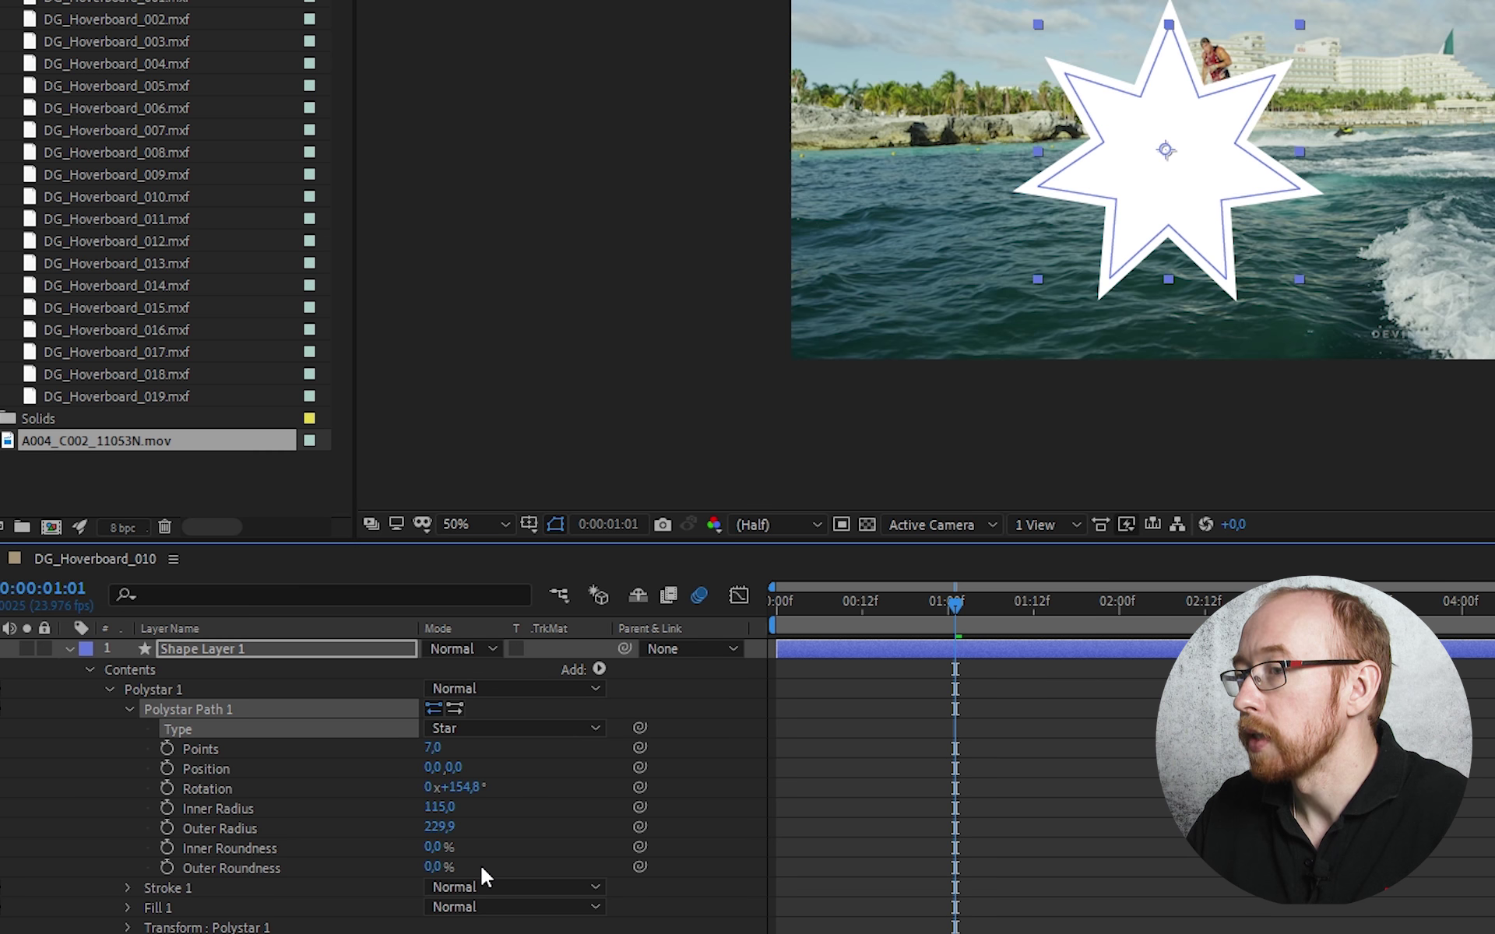
left_click_drag(440, 808, 459, 810)
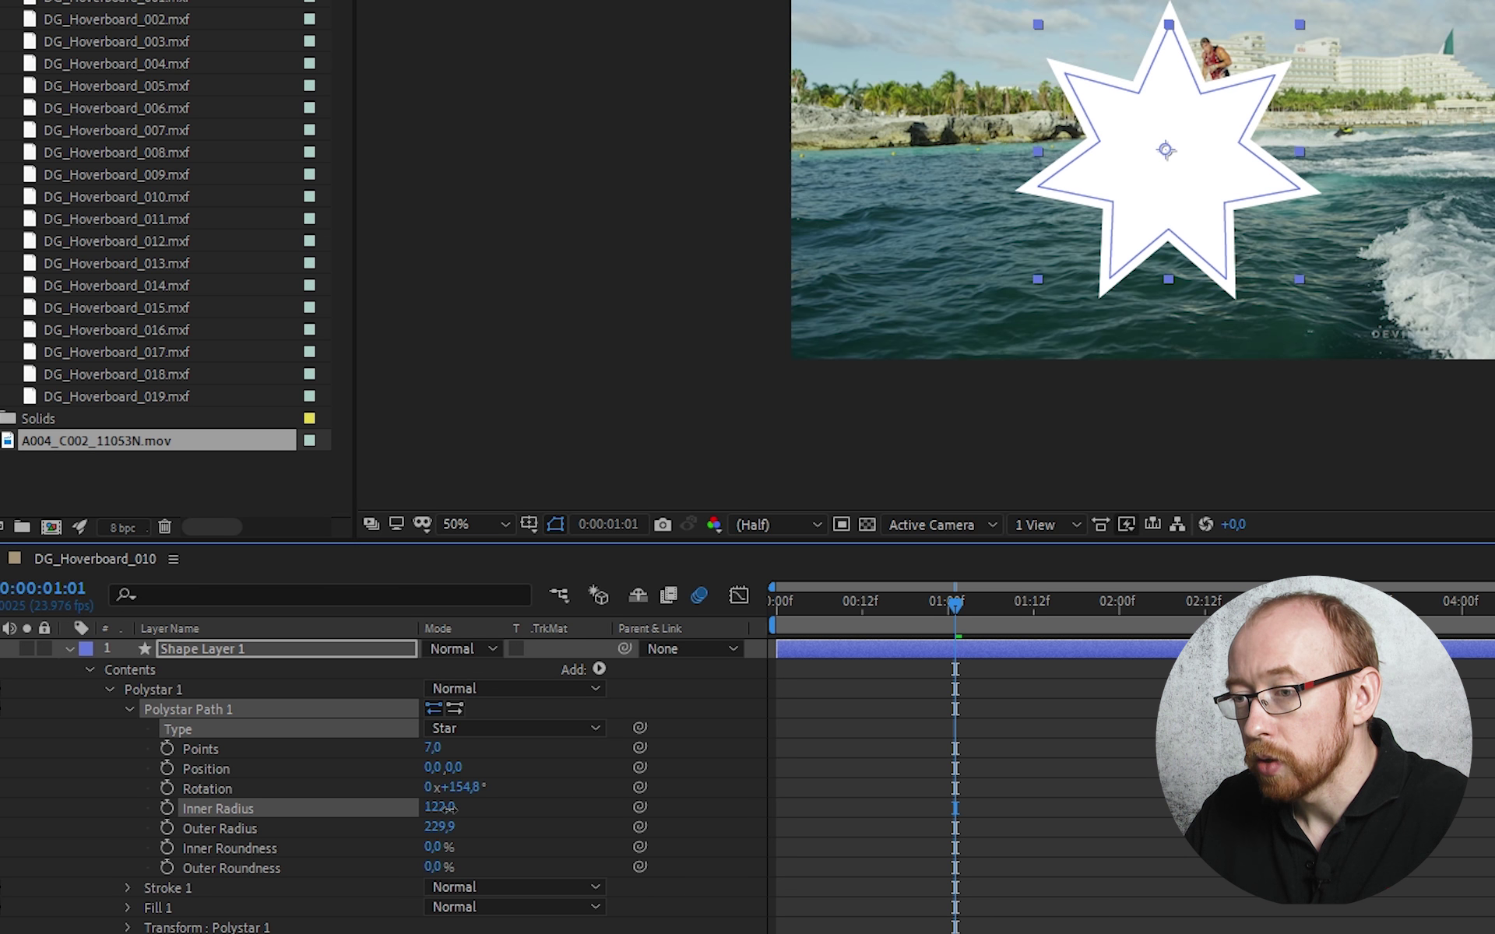
left_click_drag(459, 810, 449, 810)
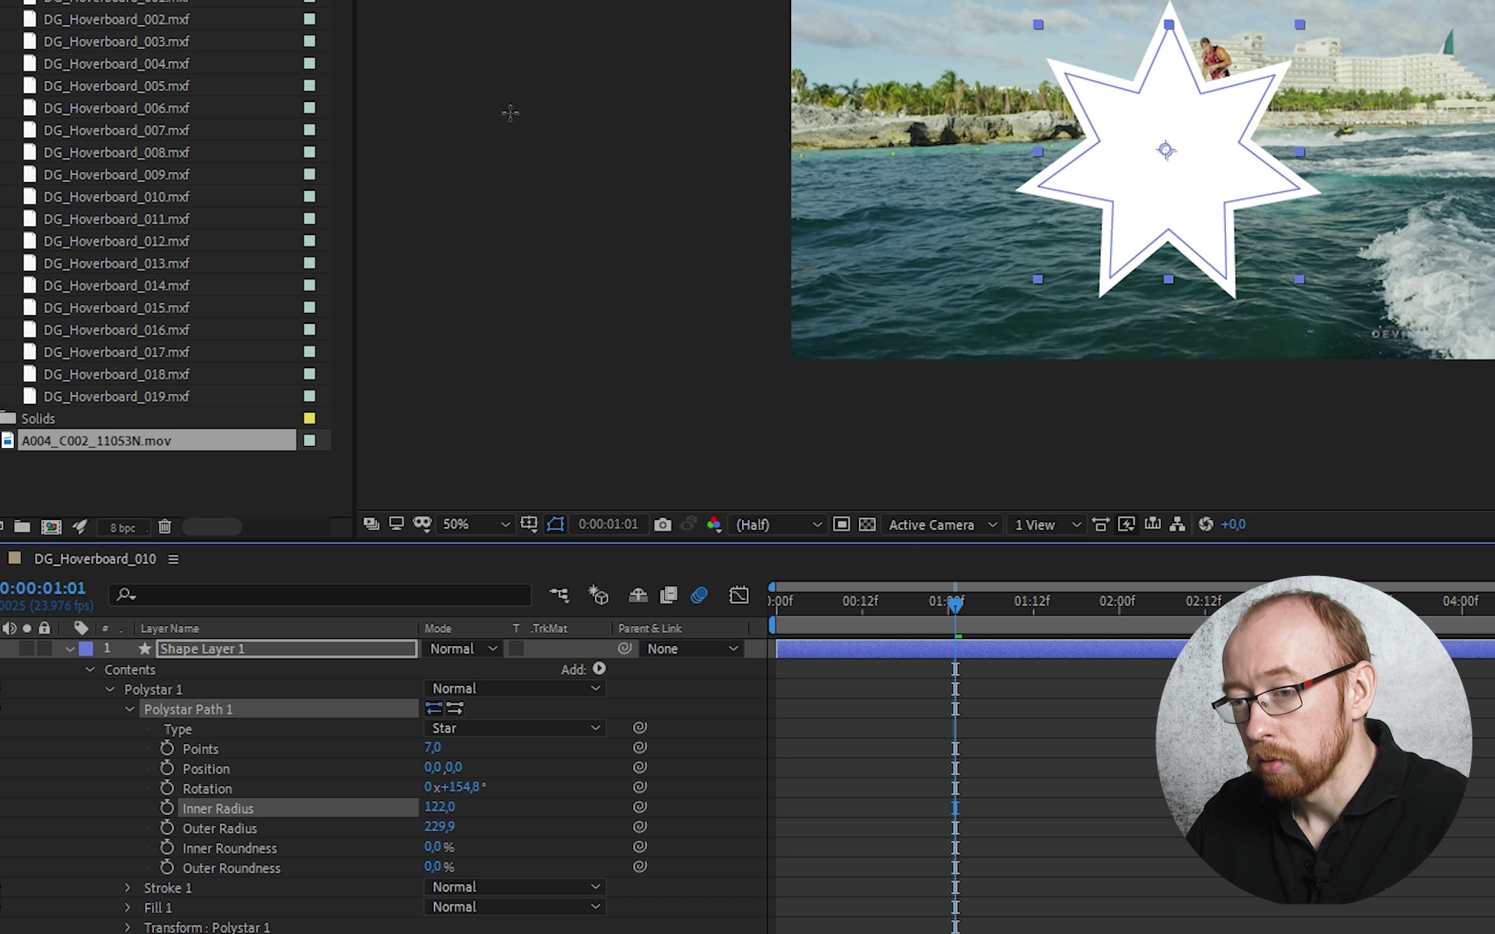
left_click(130, 908)
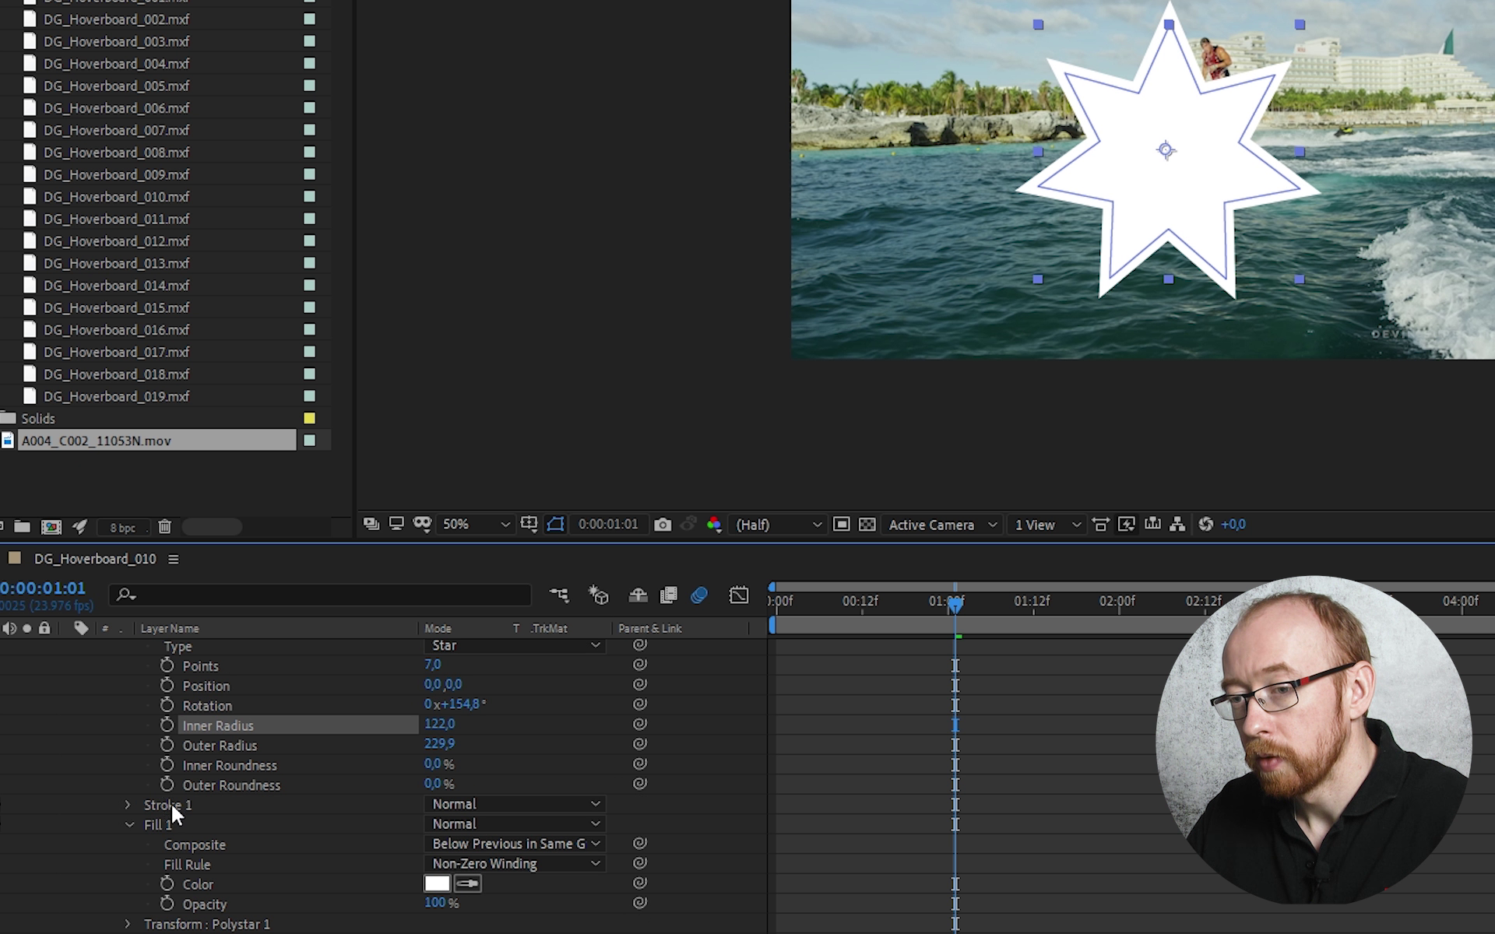
left_click(131, 824)
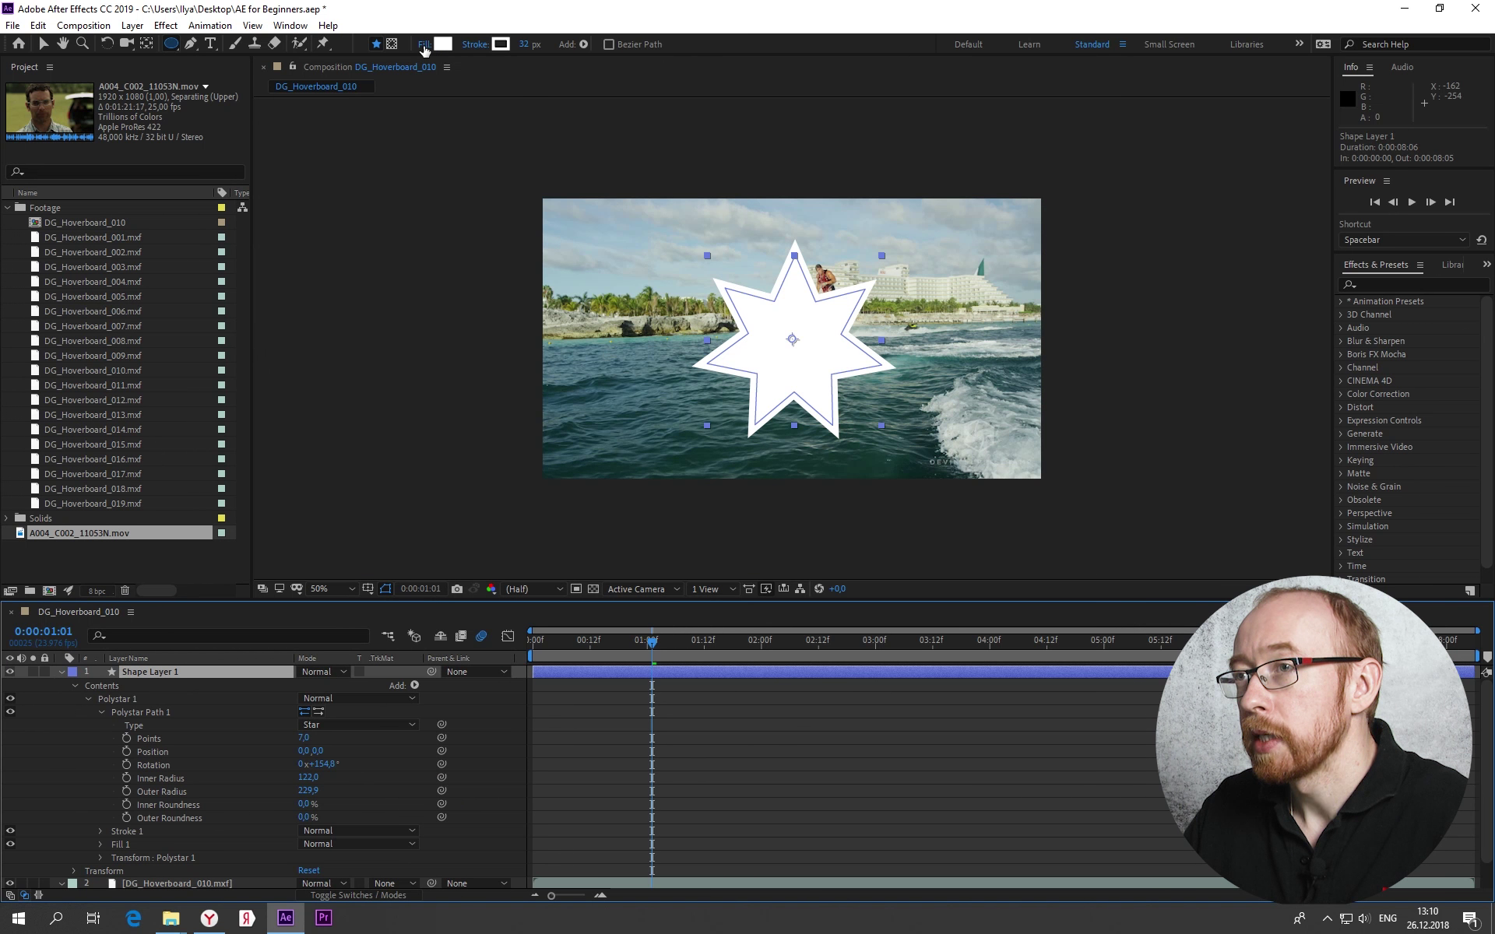
Try the linear and radial gradient fill types, then keep a solid colour fill
left_click(424, 46)
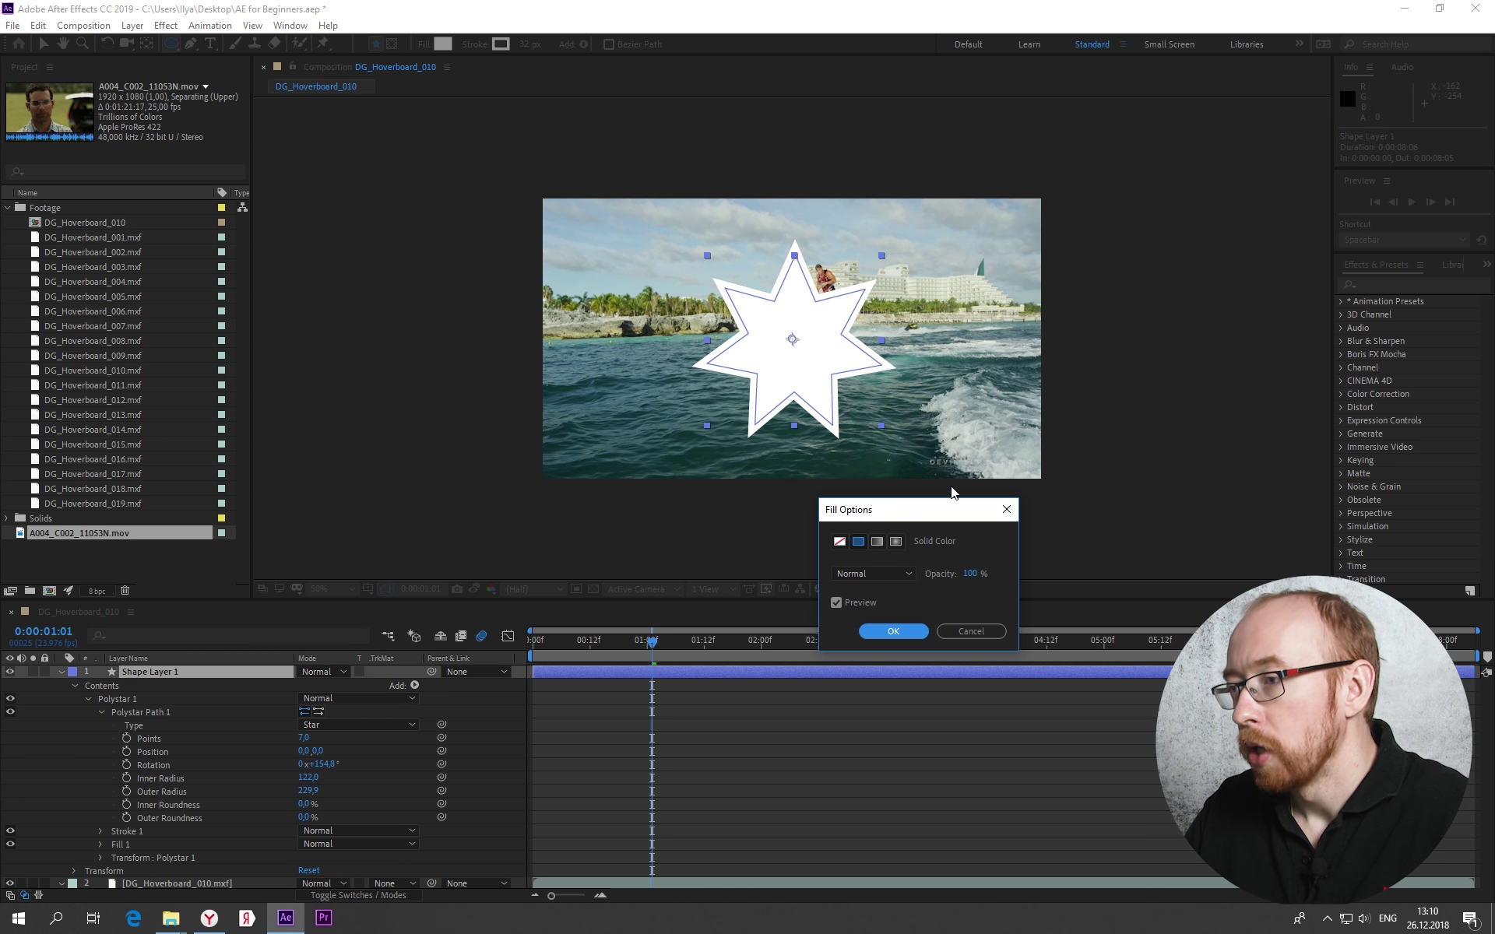
left_click_drag(897, 511, 975, 417)
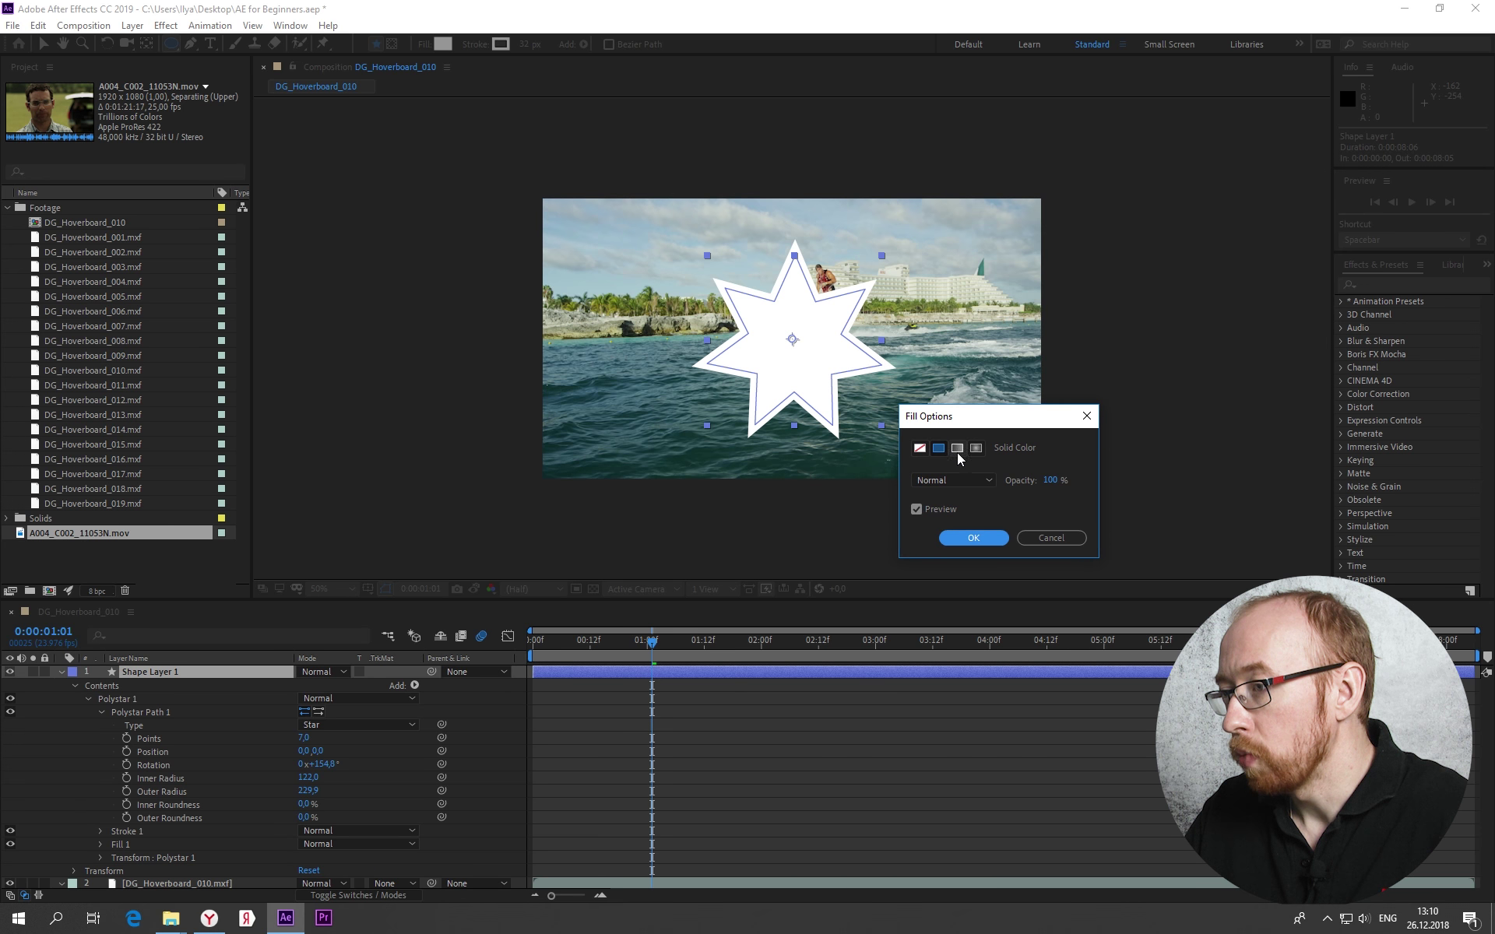
left_click(960, 449)
left_click(976, 450)
left_click(957, 449)
left_click(939, 450)
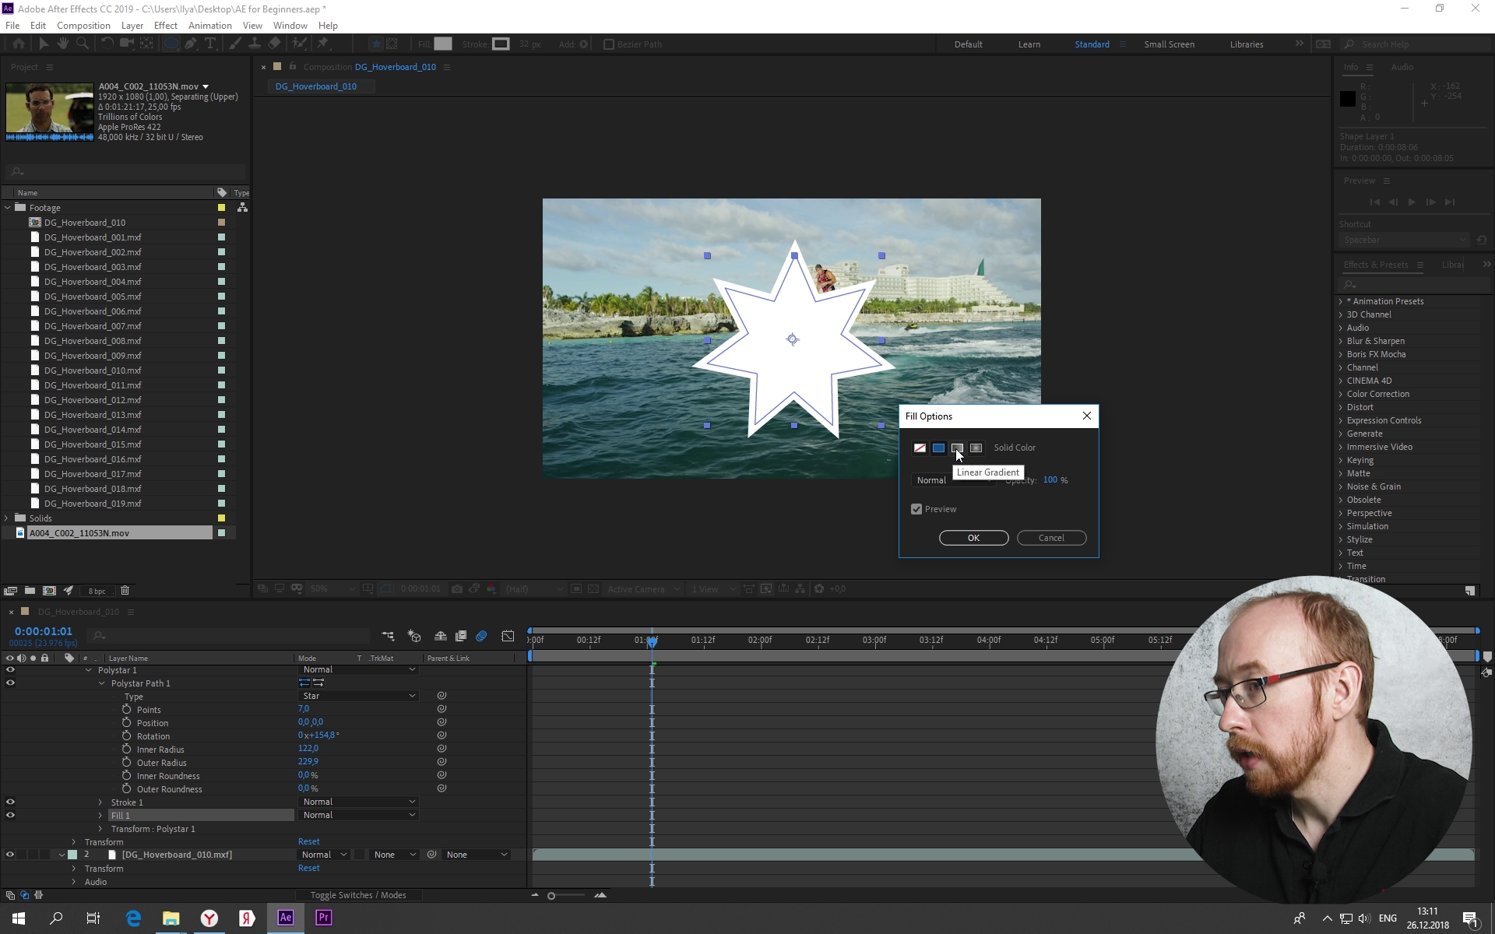
left_click(957, 449)
left_click(975, 449)
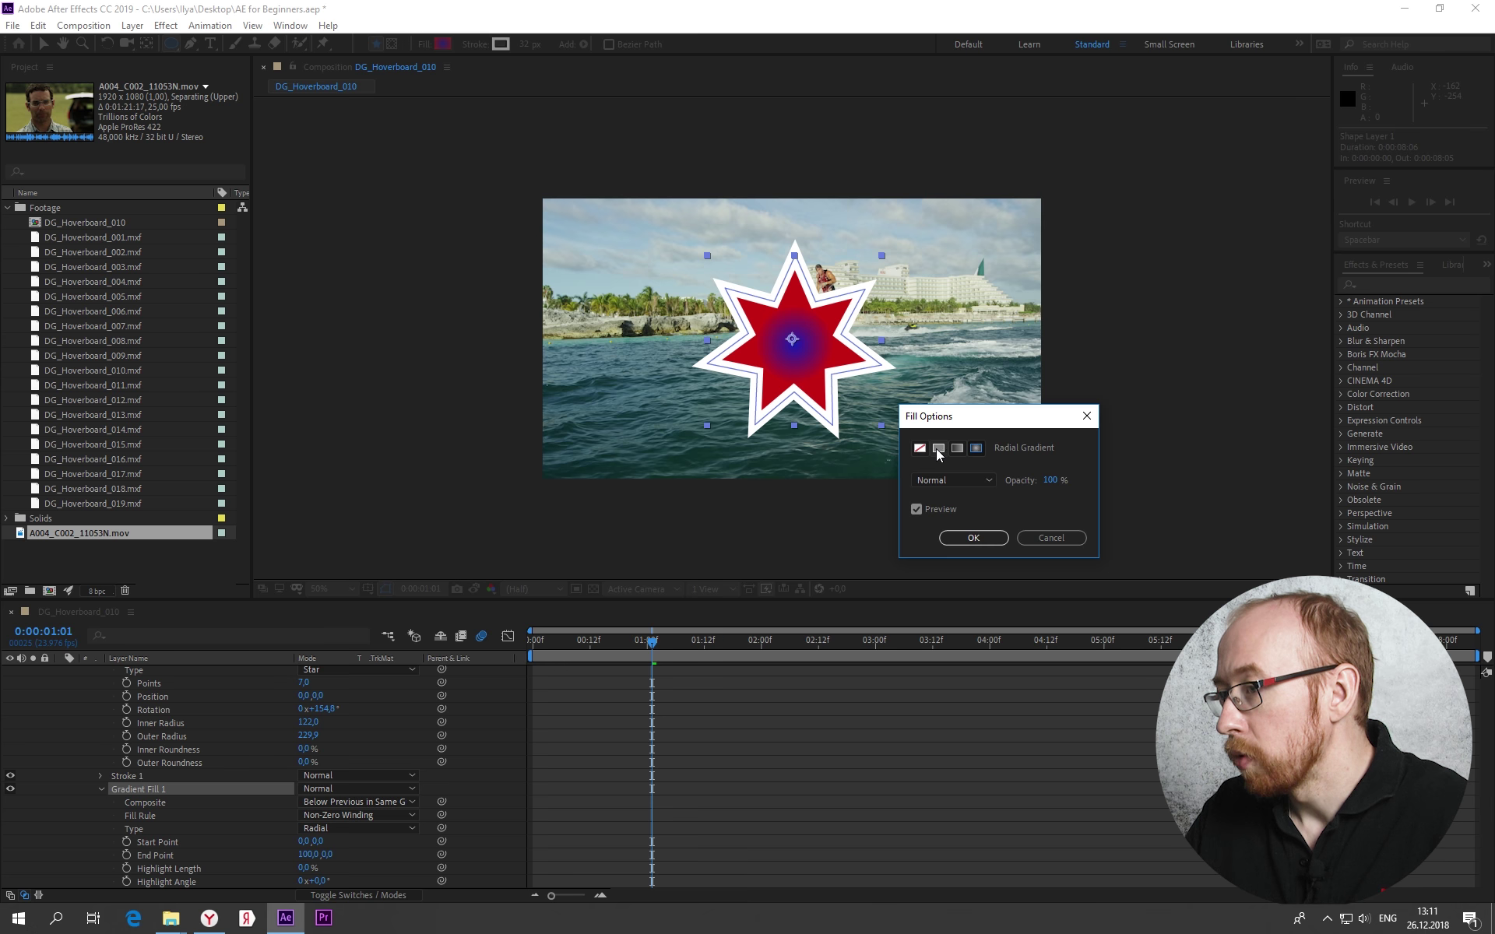
left_click(939, 450)
left_click(973, 538)
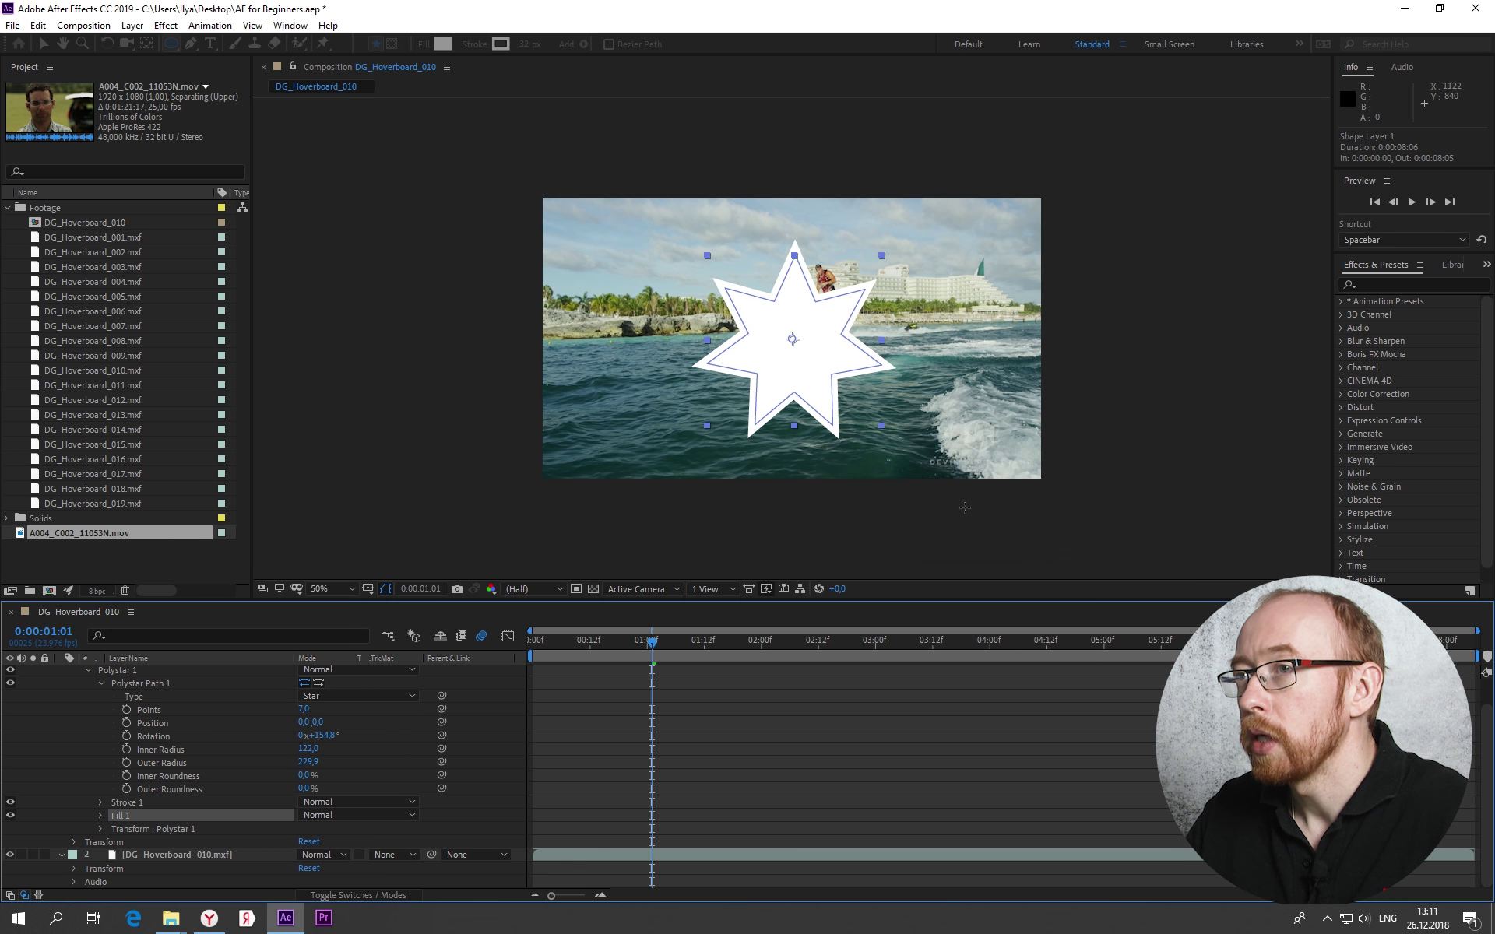
Set the star's solid fill colour to dark red
left_click(442, 43)
left_click(792, 551)
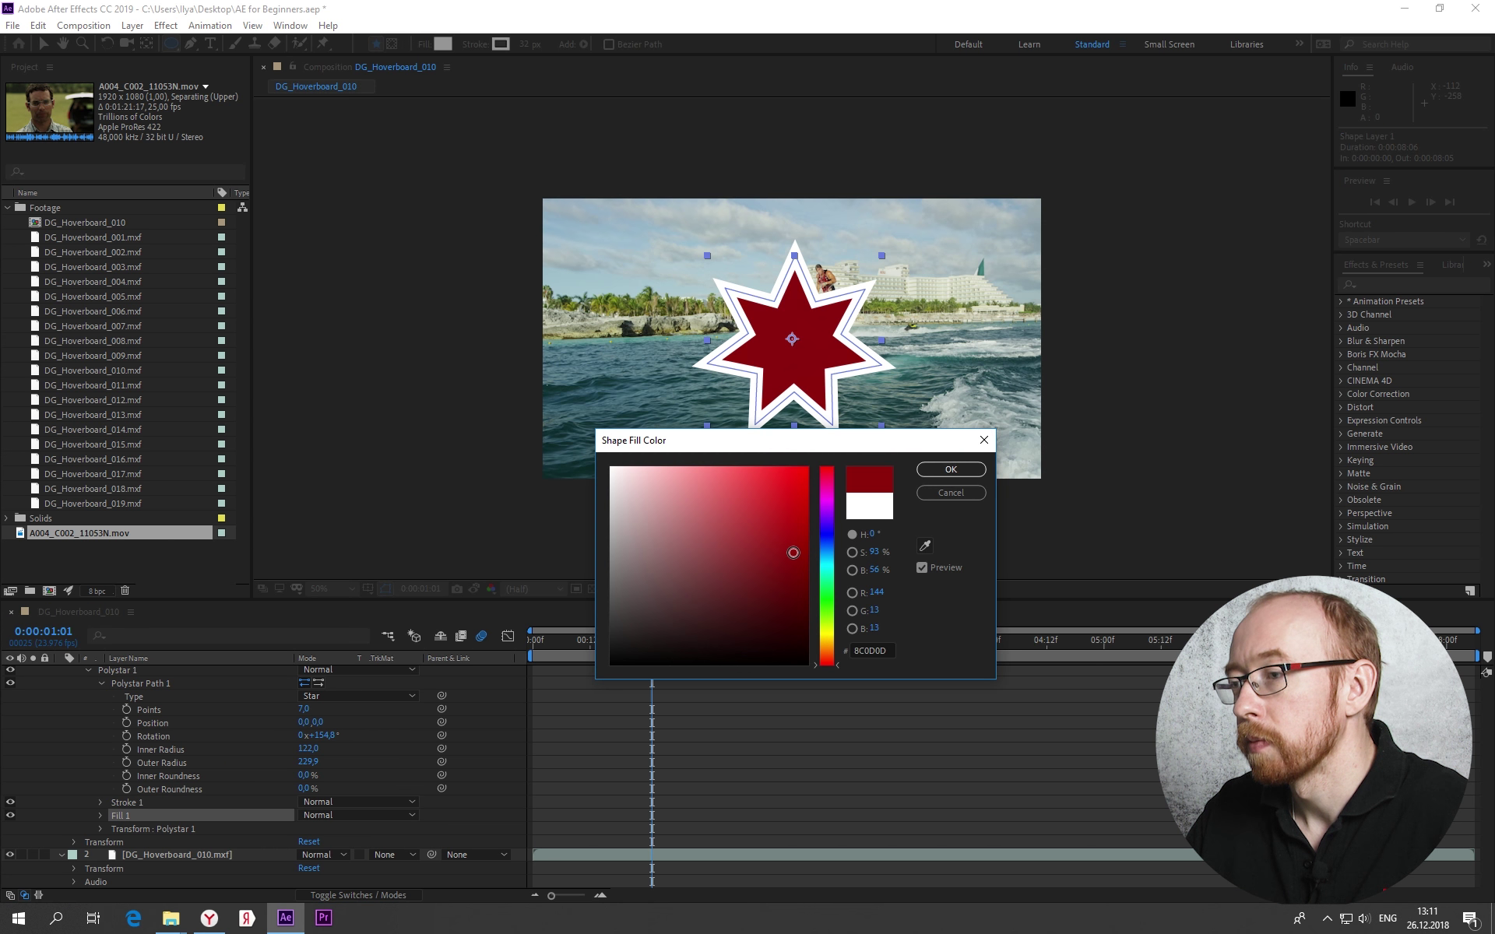
left_click(950, 468)
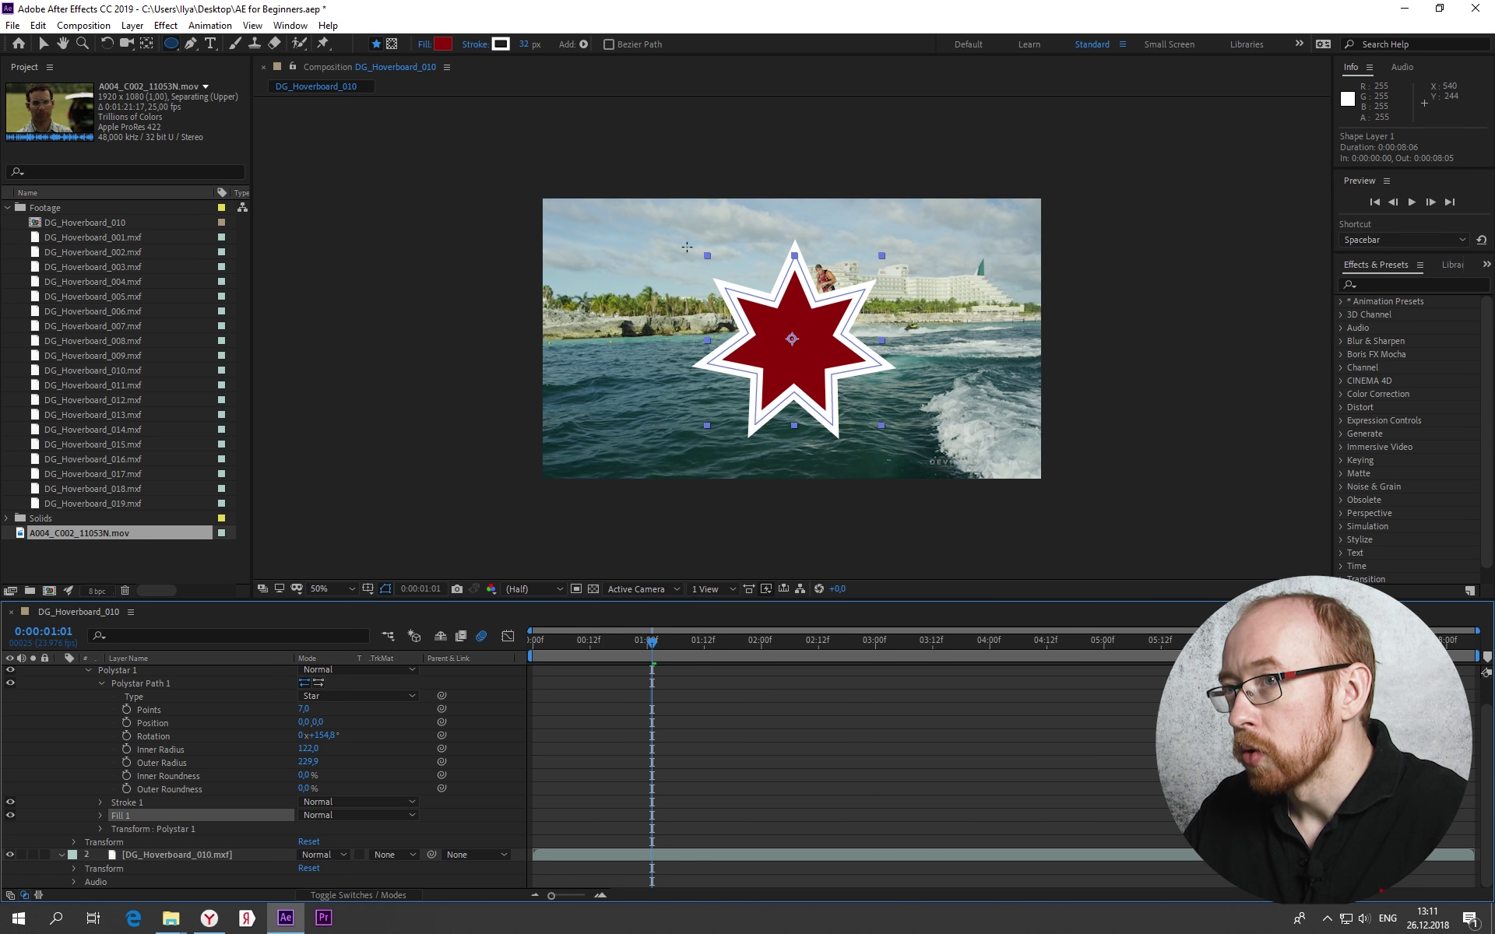
left_click(433, 44)
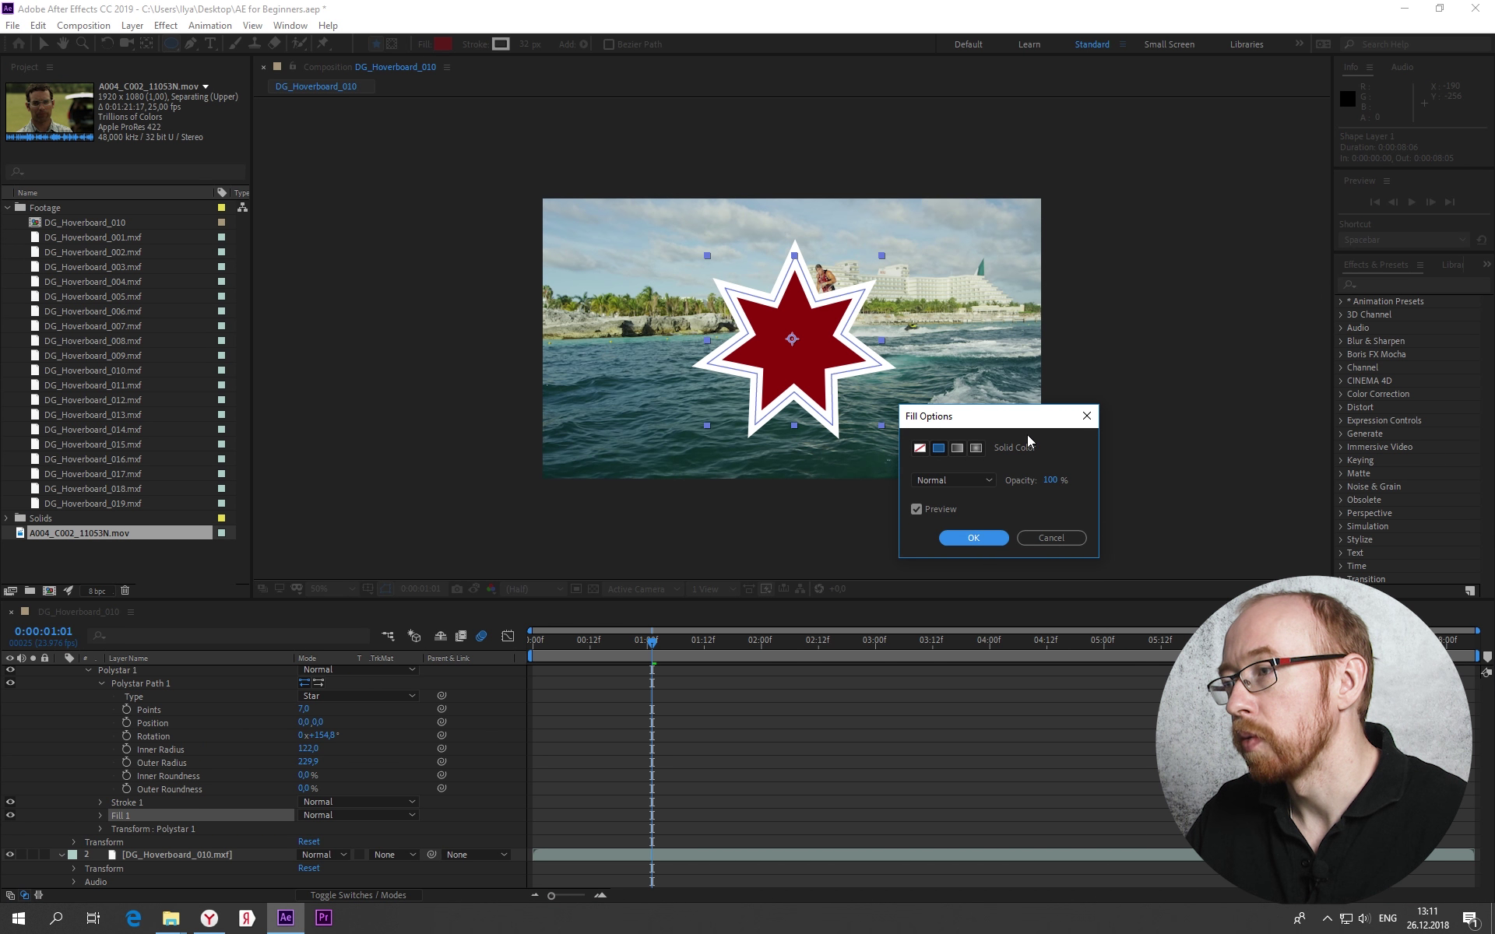
left_click(1086, 415)
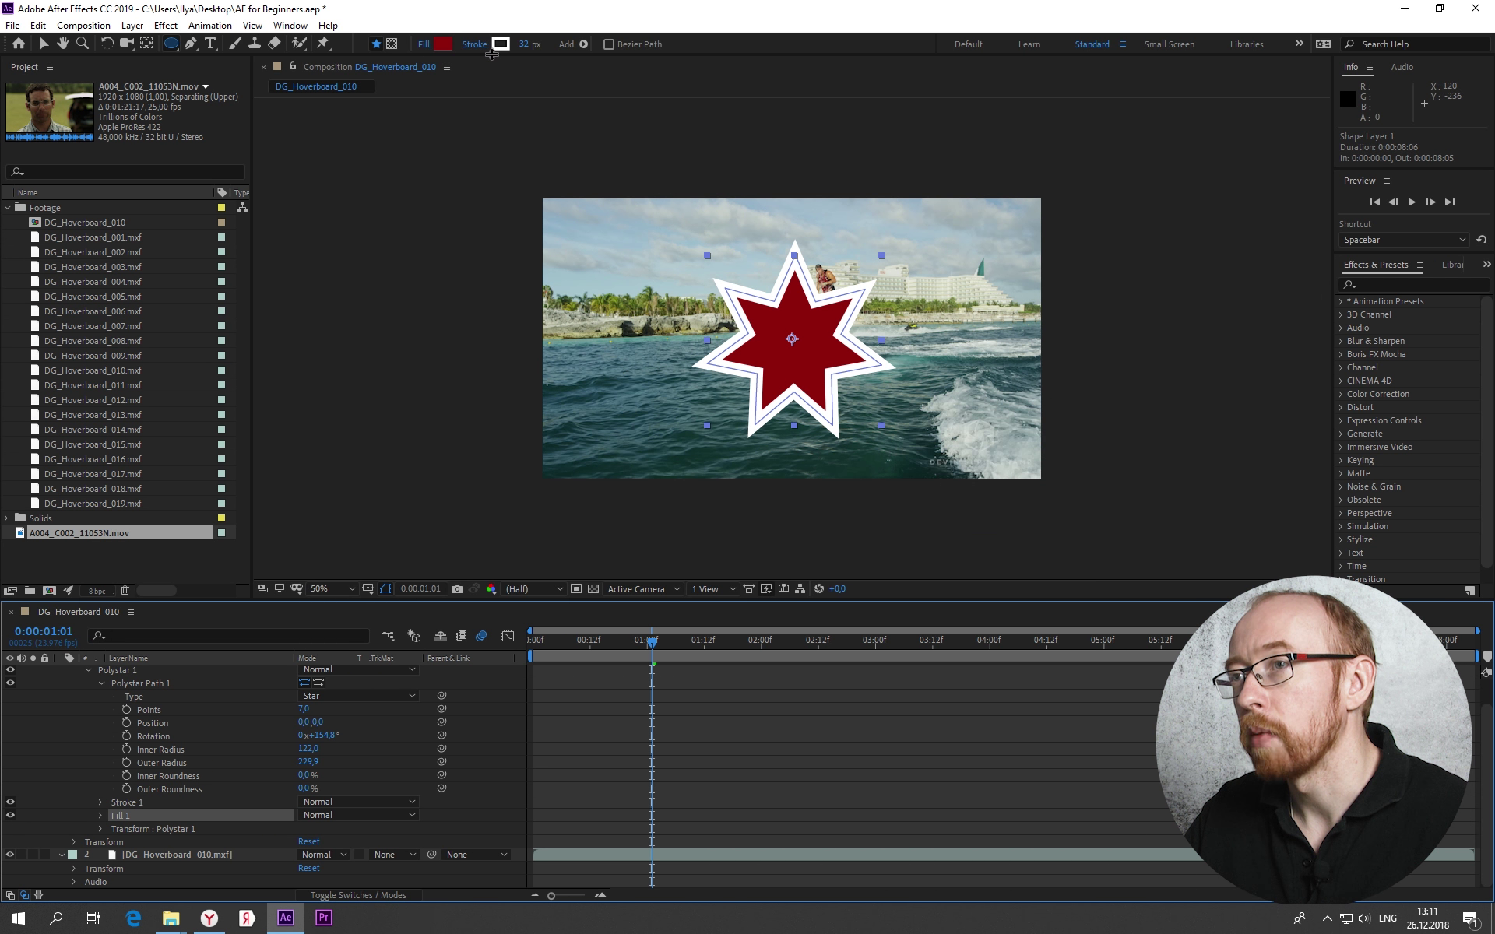
Cycle through the fill types and switch the star to a gradient fill
left_click(445, 44, "alt")
left_click(446, 43, "alt")
left_click(445, 44, "alt")
left_click(446, 44, "alt")
left_click(445, 44, "alt")
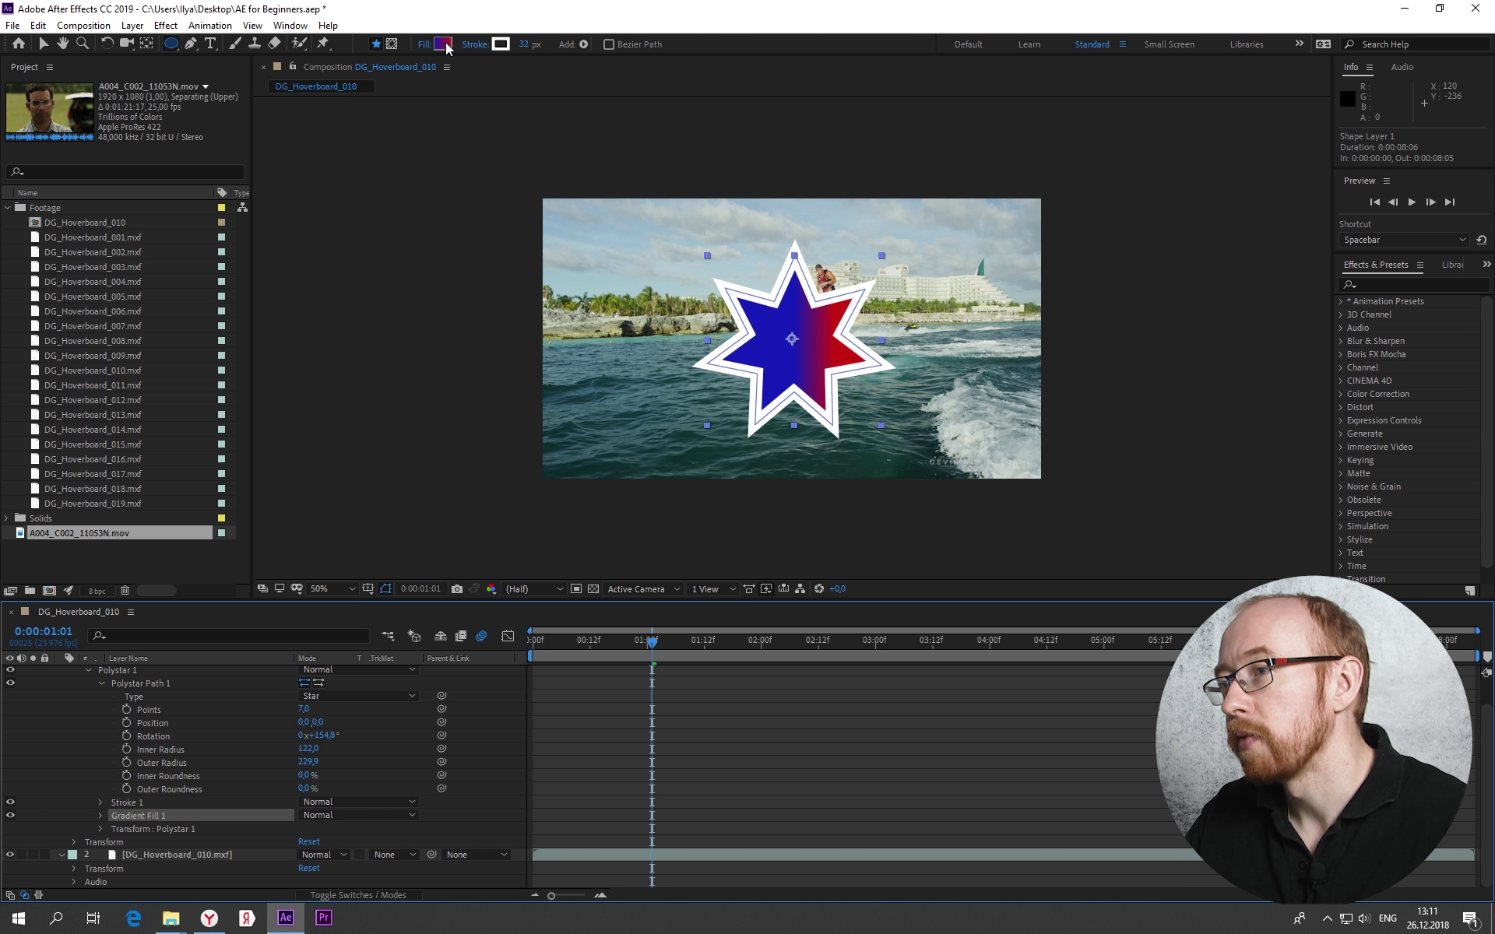
left_click(445, 44, "alt")
left_click(445, 44, "alt")
left_click(446, 44, "alt")
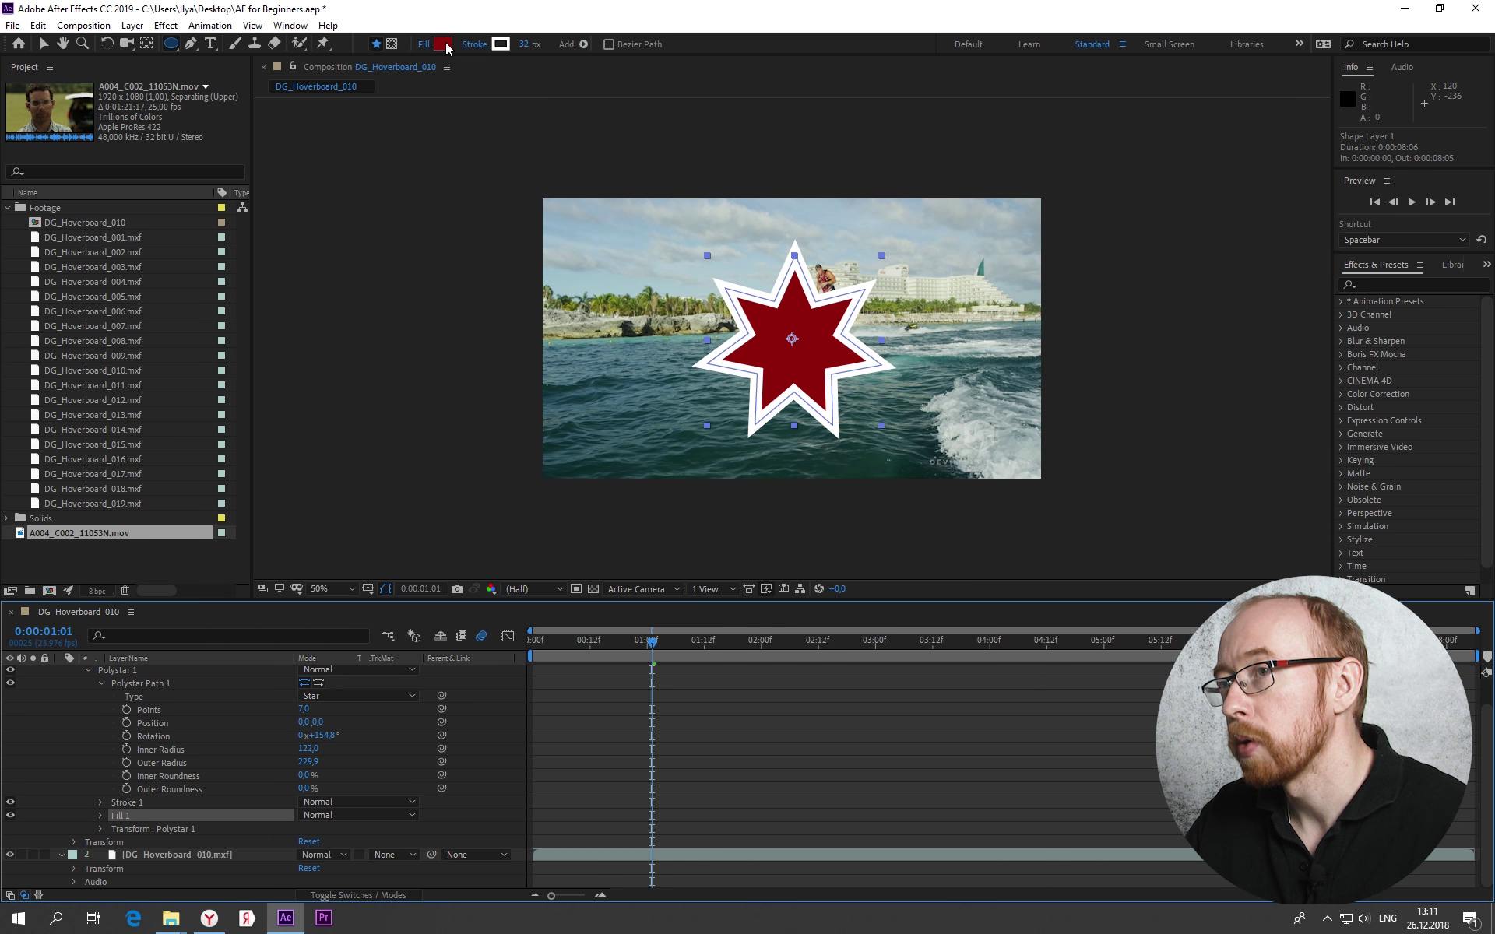
left_click(445, 43, "alt")
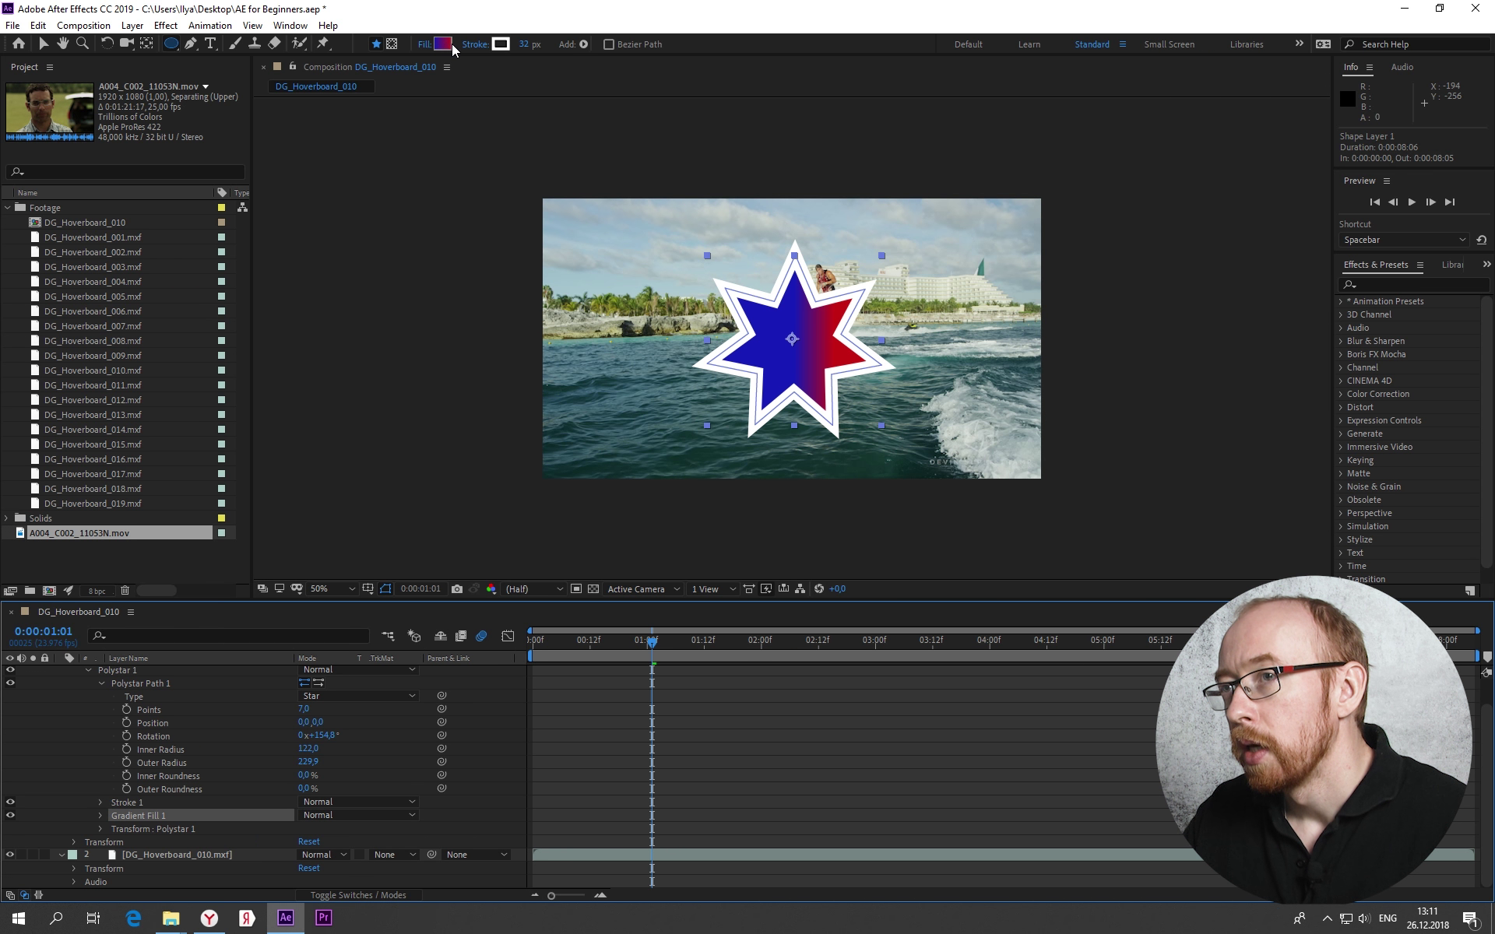
In the Gradient Editor, make the gradient run from green to yellow
left_click(444, 44)
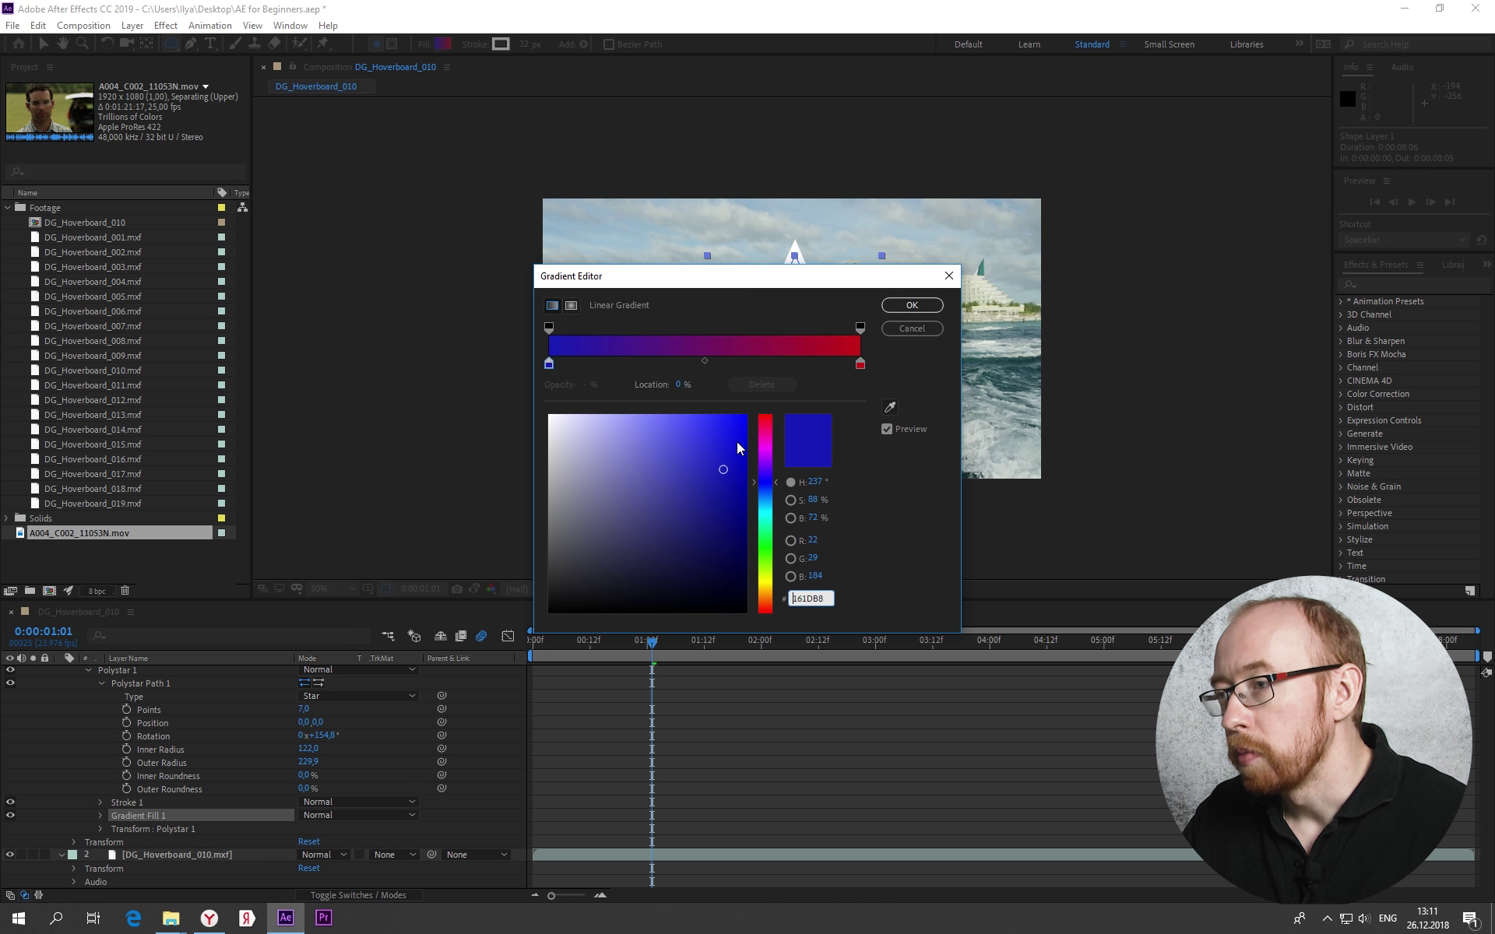
left_click(549, 365)
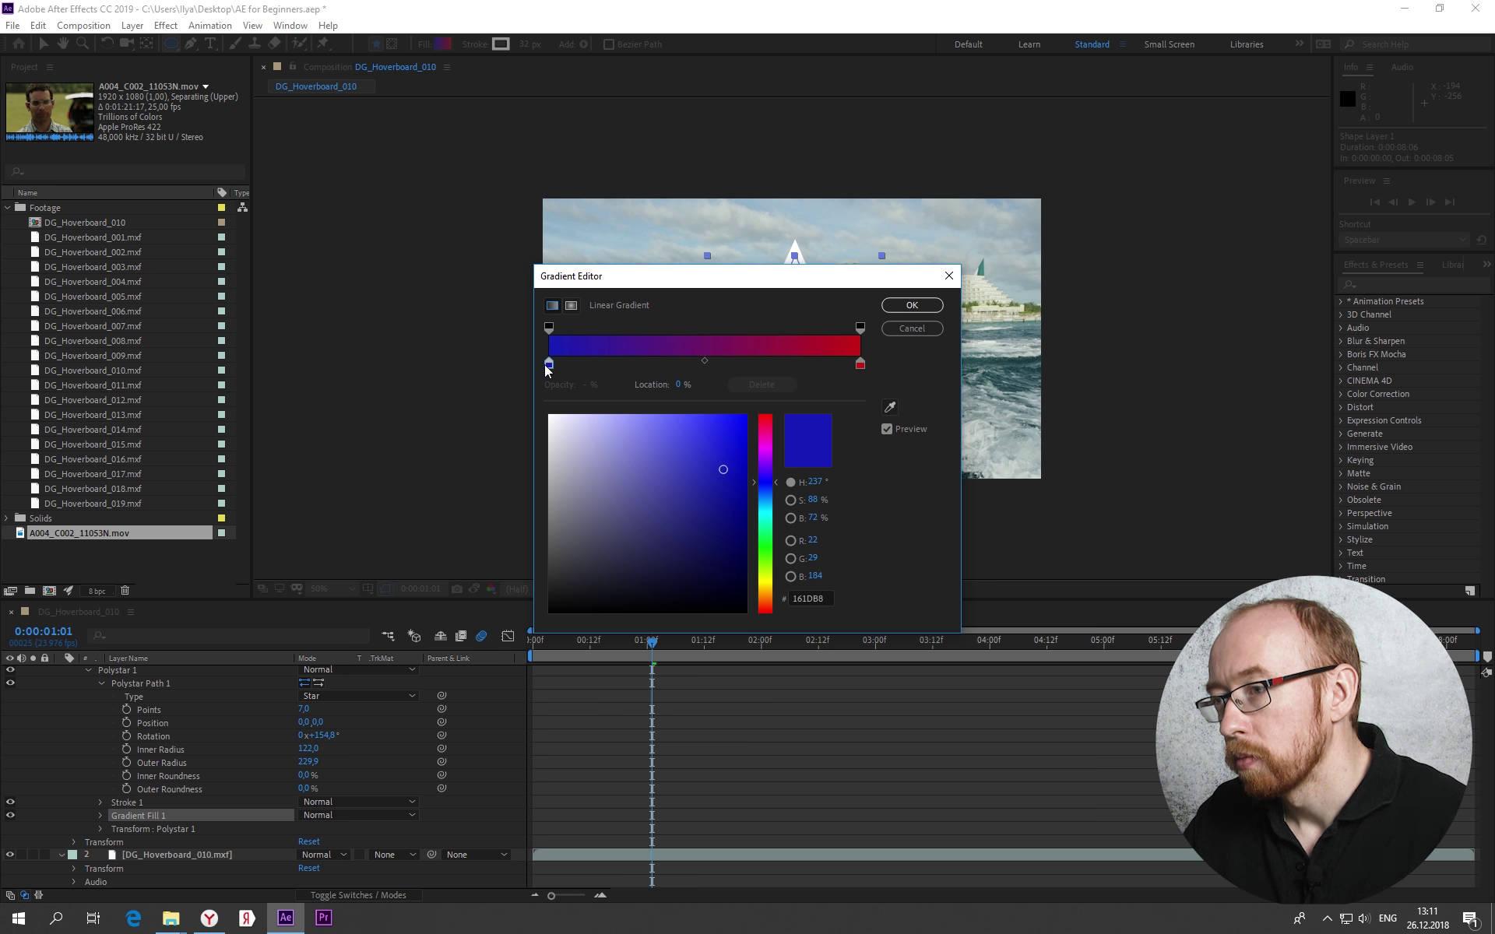
left_click(769, 543)
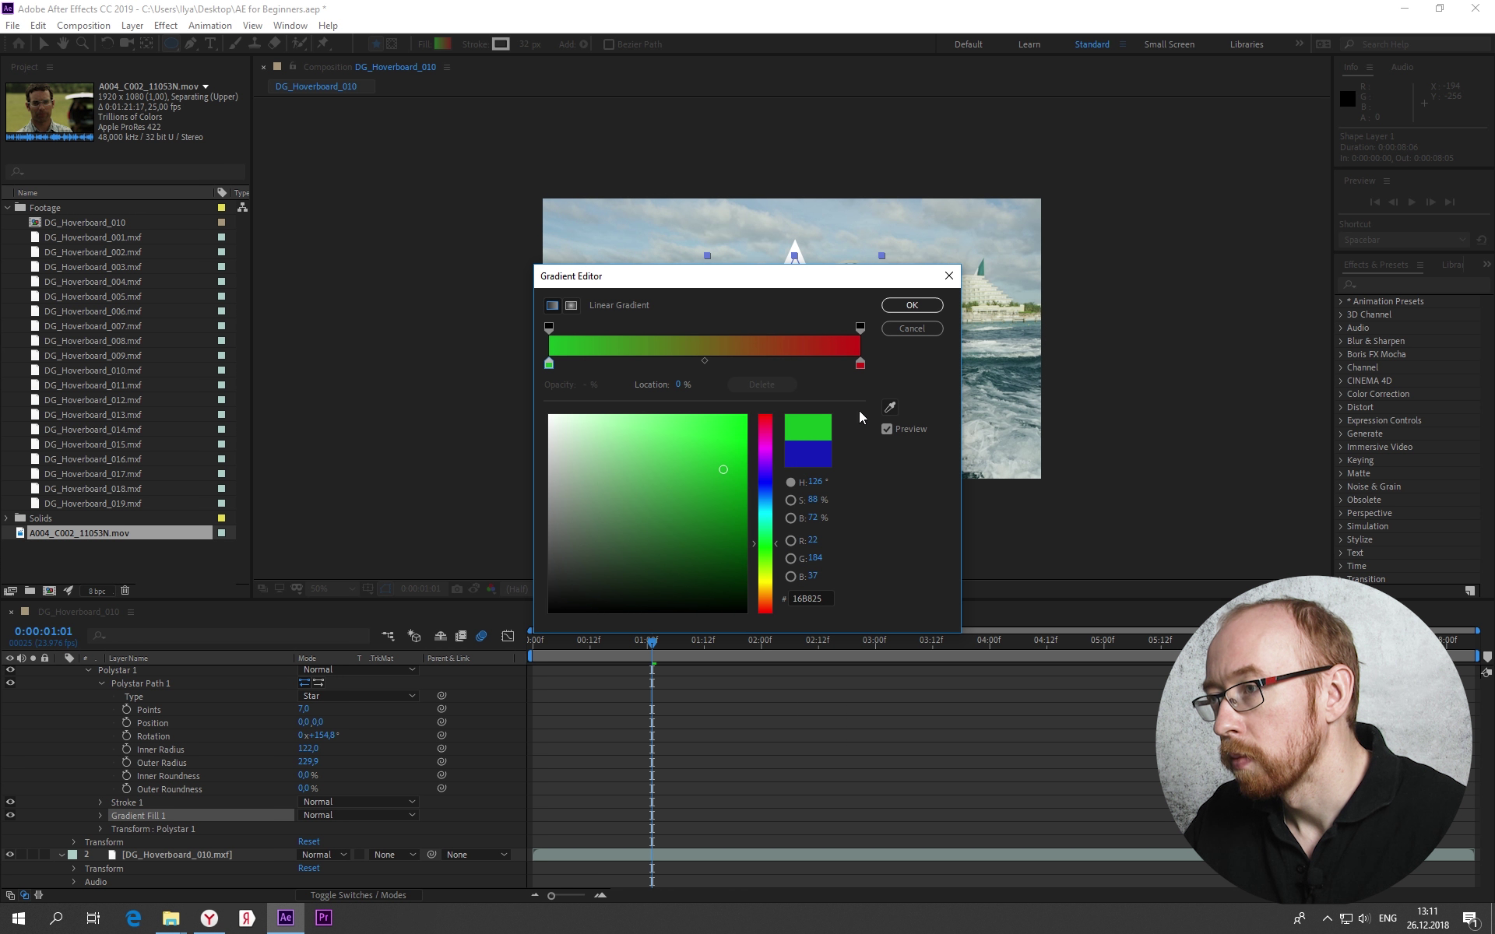
left_click(861, 366)
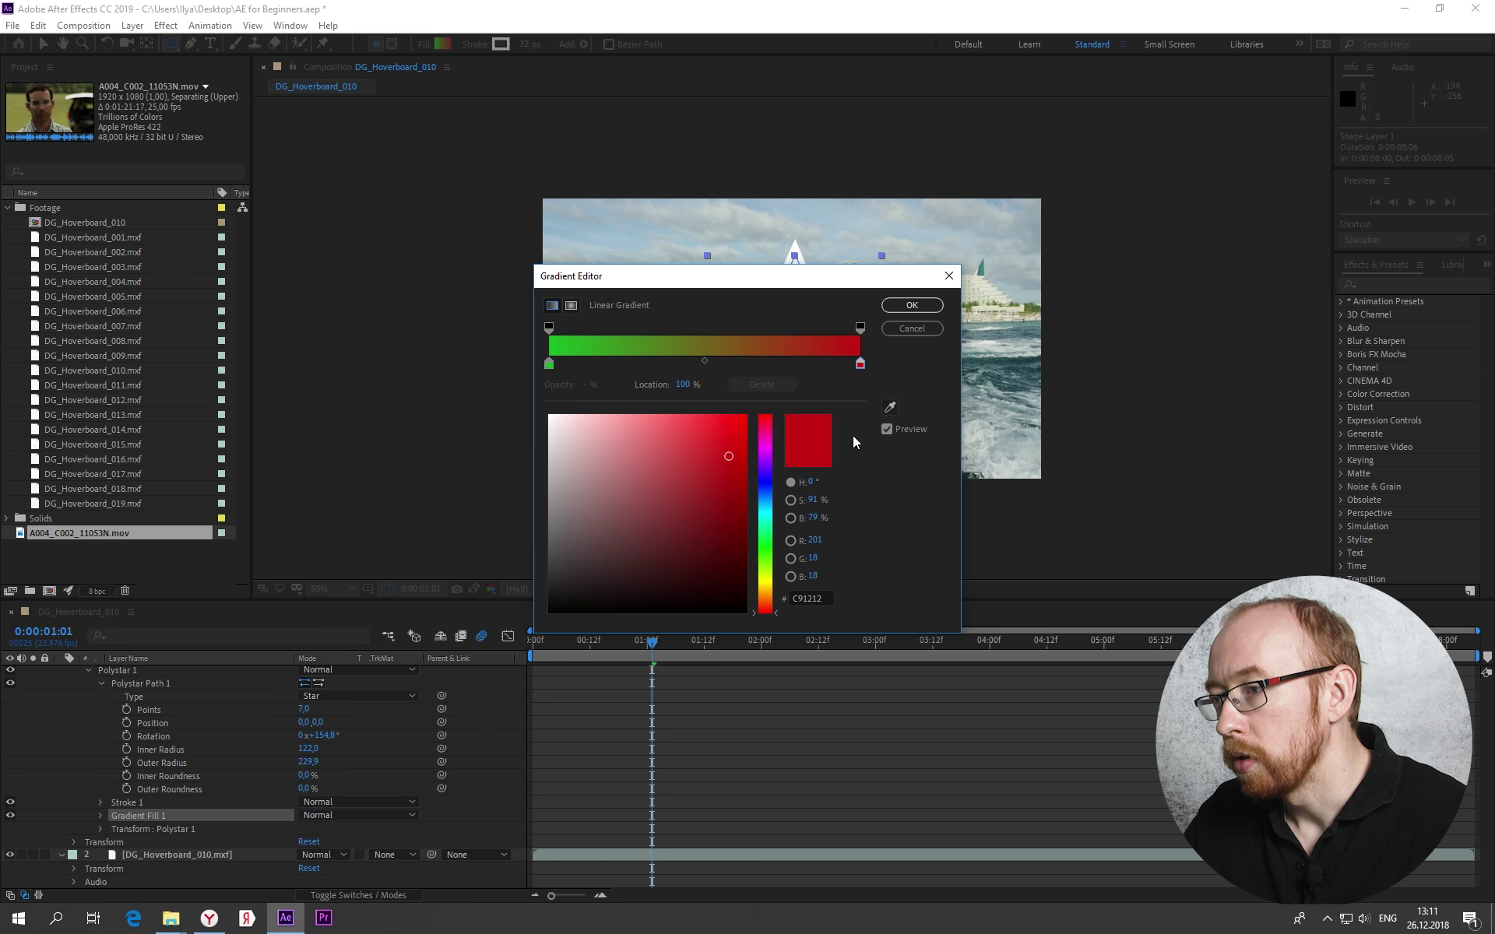
left_click_drag(765, 552, 765, 581)
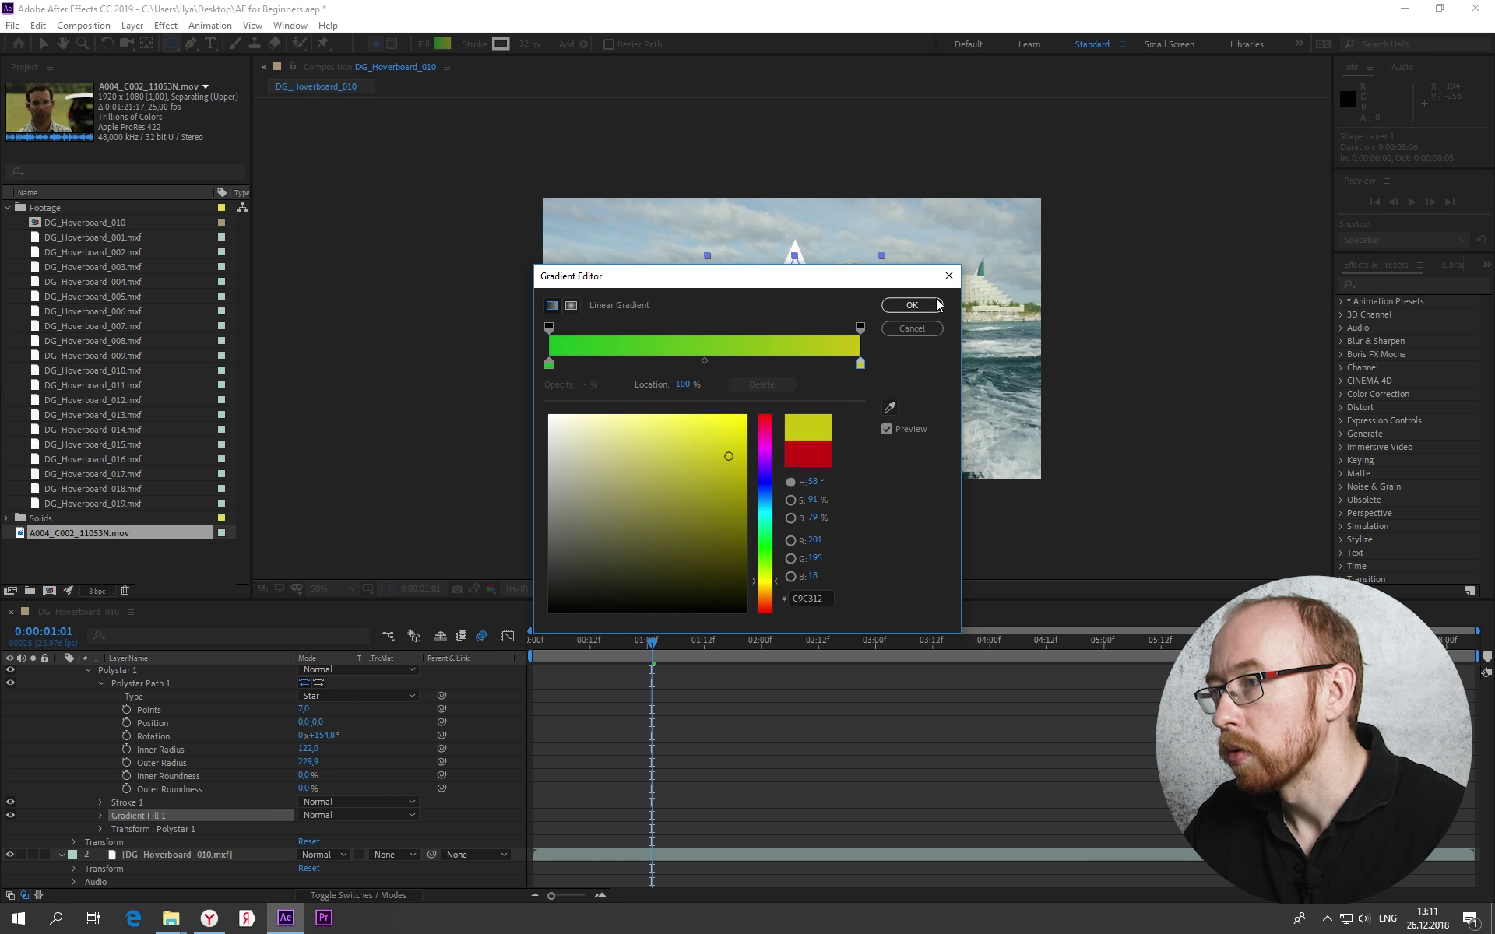
left_click(937, 305)
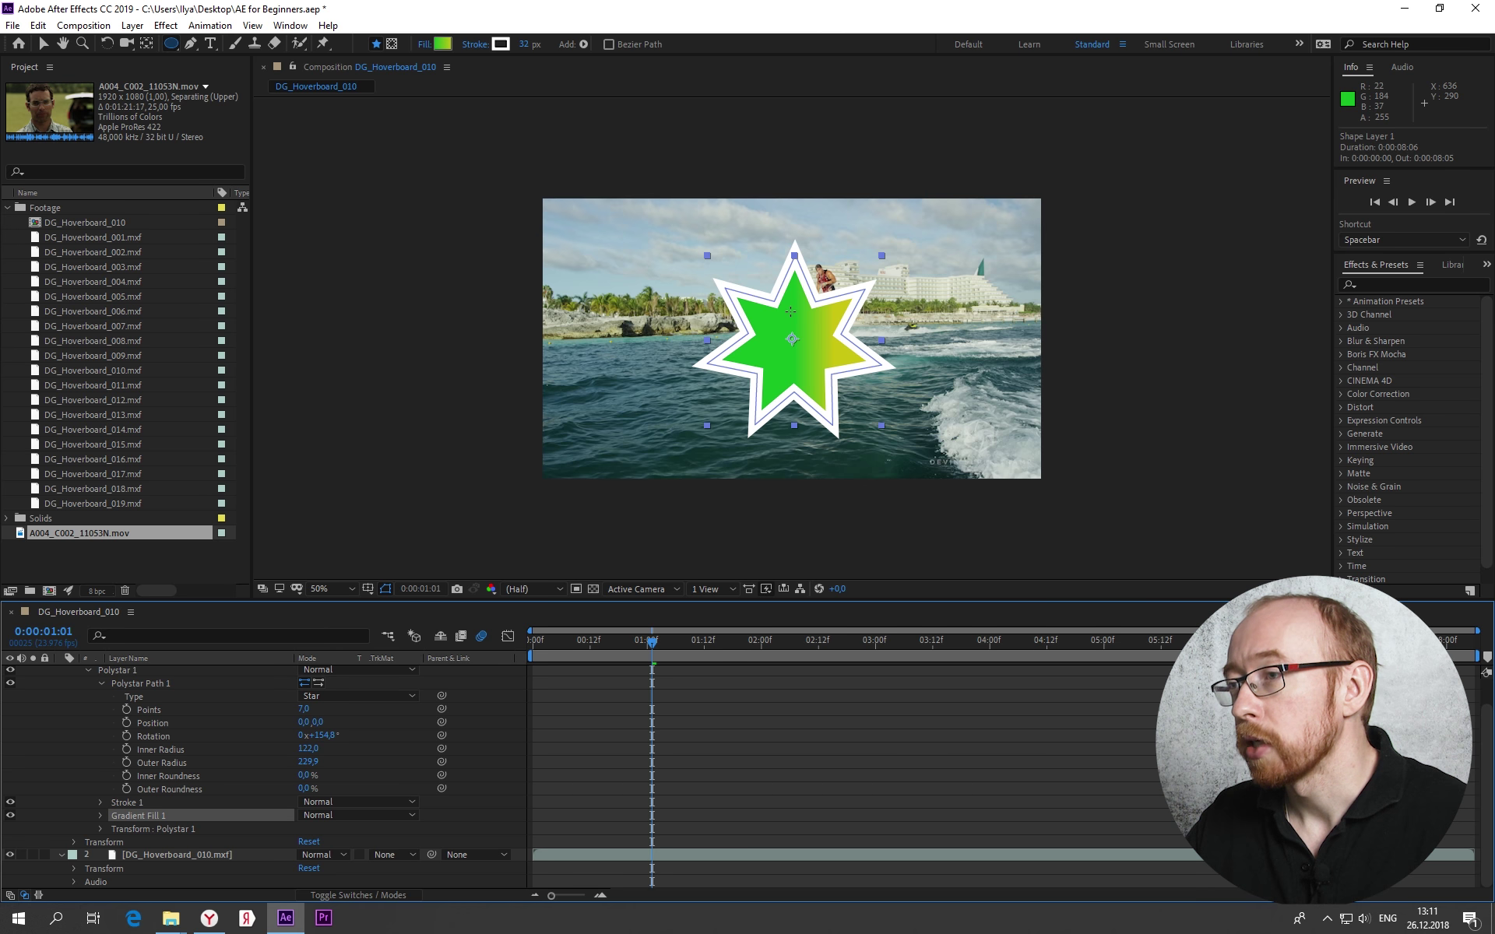
Set the star's fill to None and give its stroke a red colour
left_click(442, 47, "alt")
left_click(443, 46, "alt")
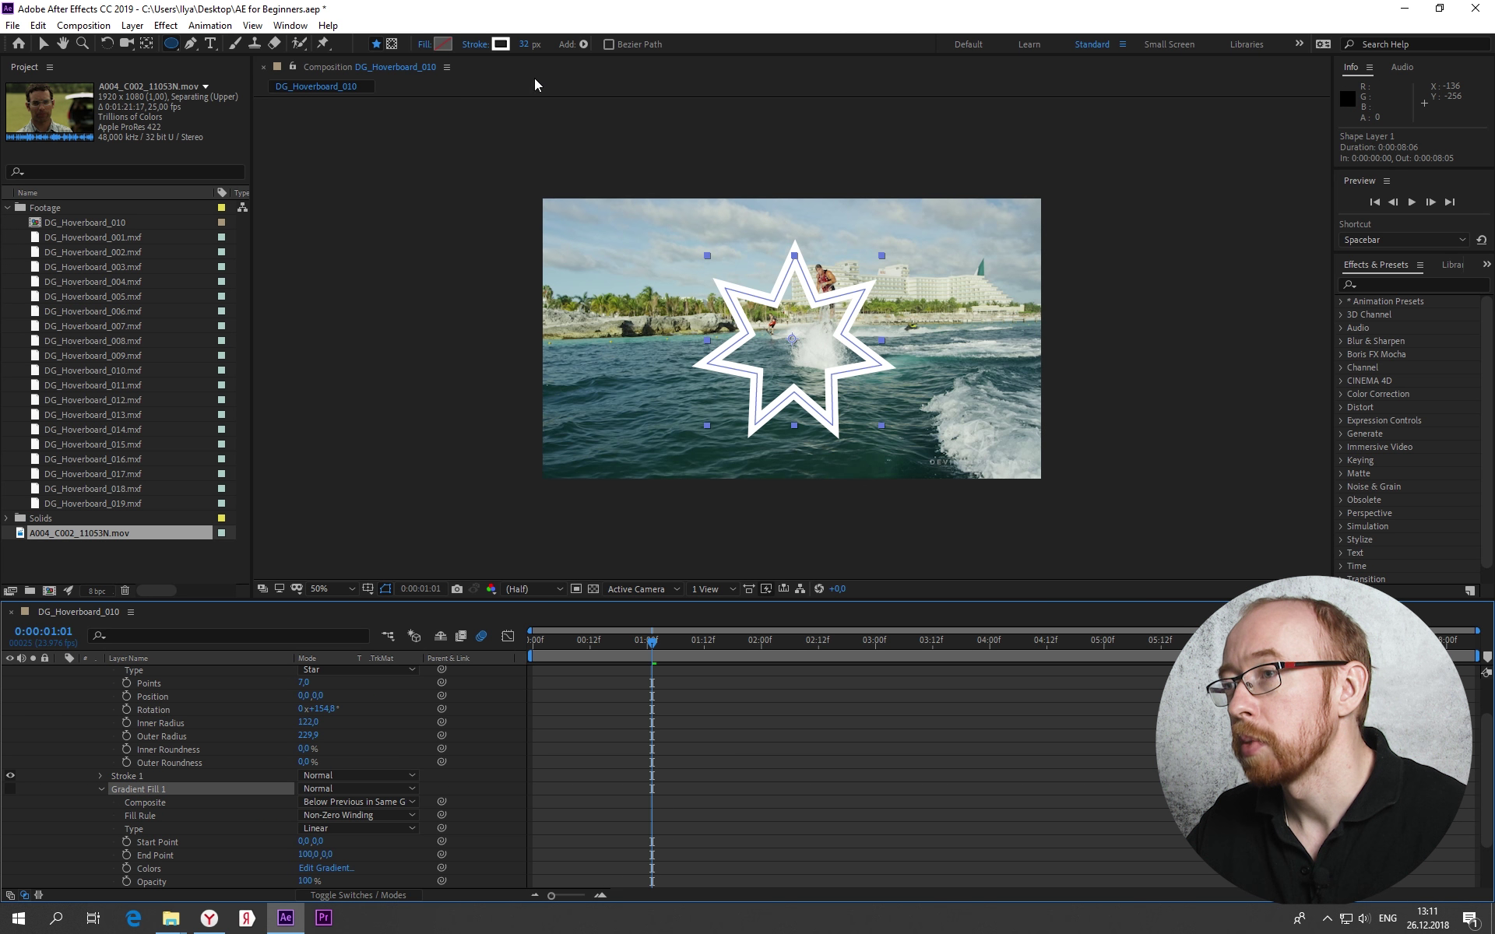
left_click(503, 44)
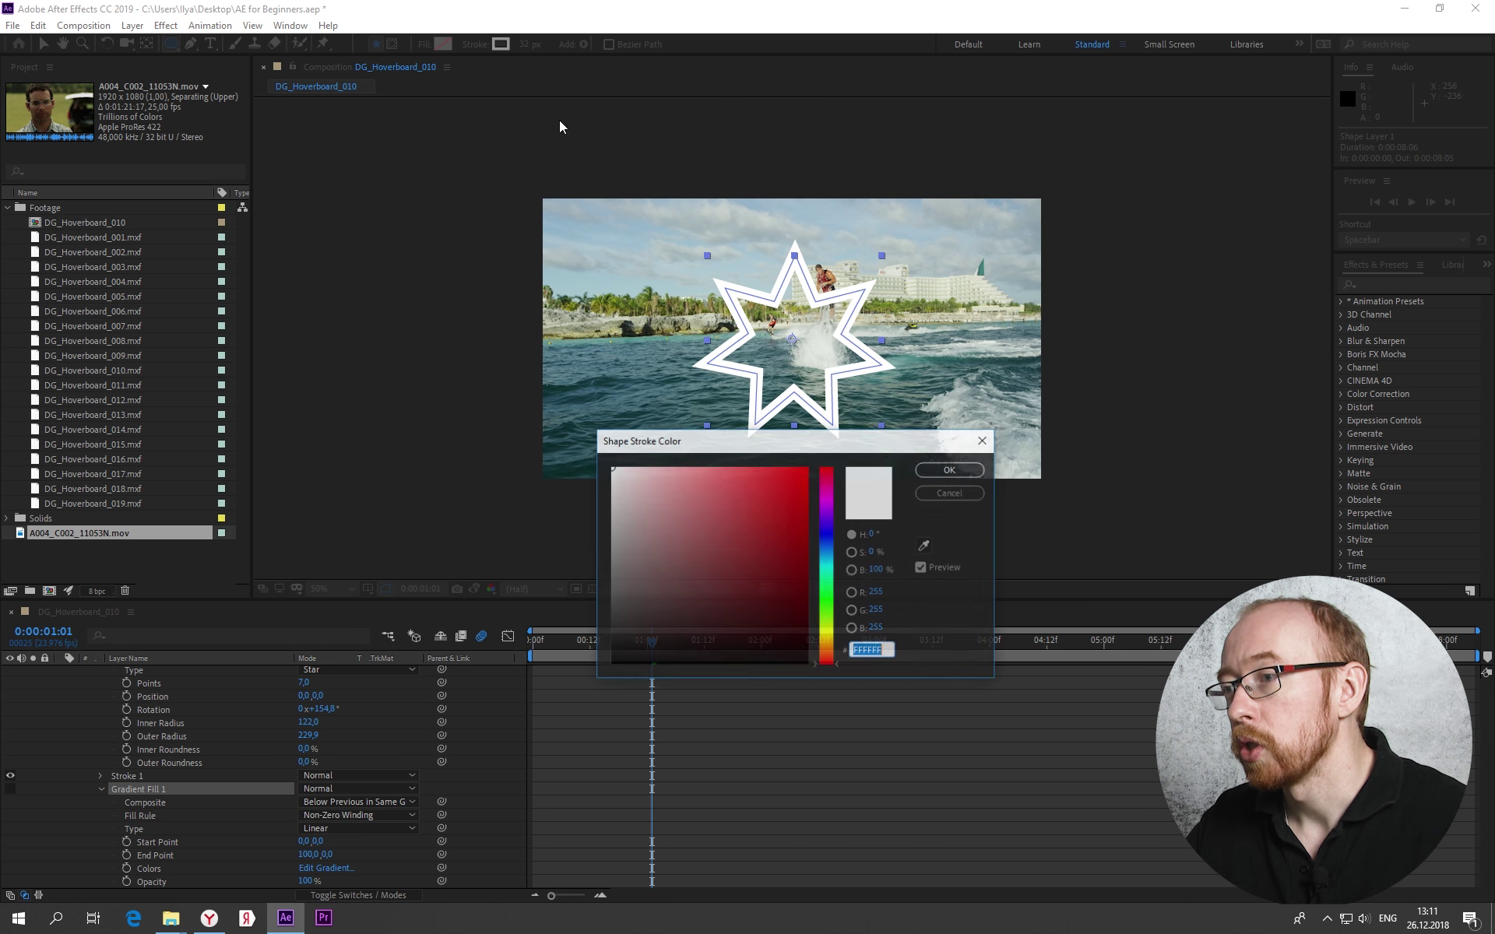
left_click(786, 514)
left_click(949, 469)
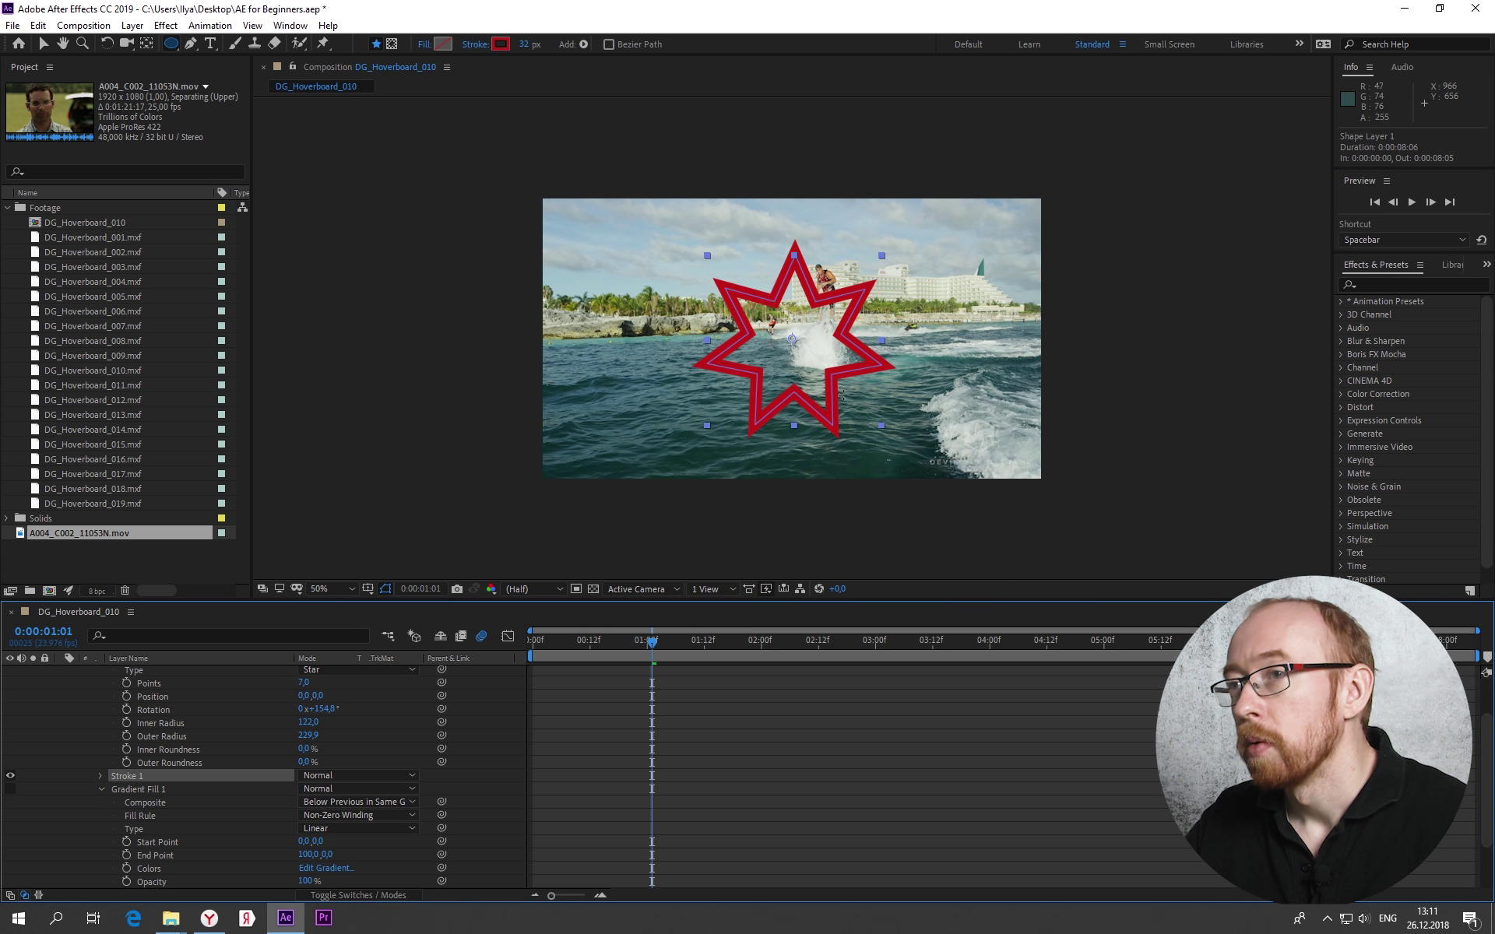
Try the fill and stroke types, ending with no fill and a solid stroke
left_click(443, 47, "alt")
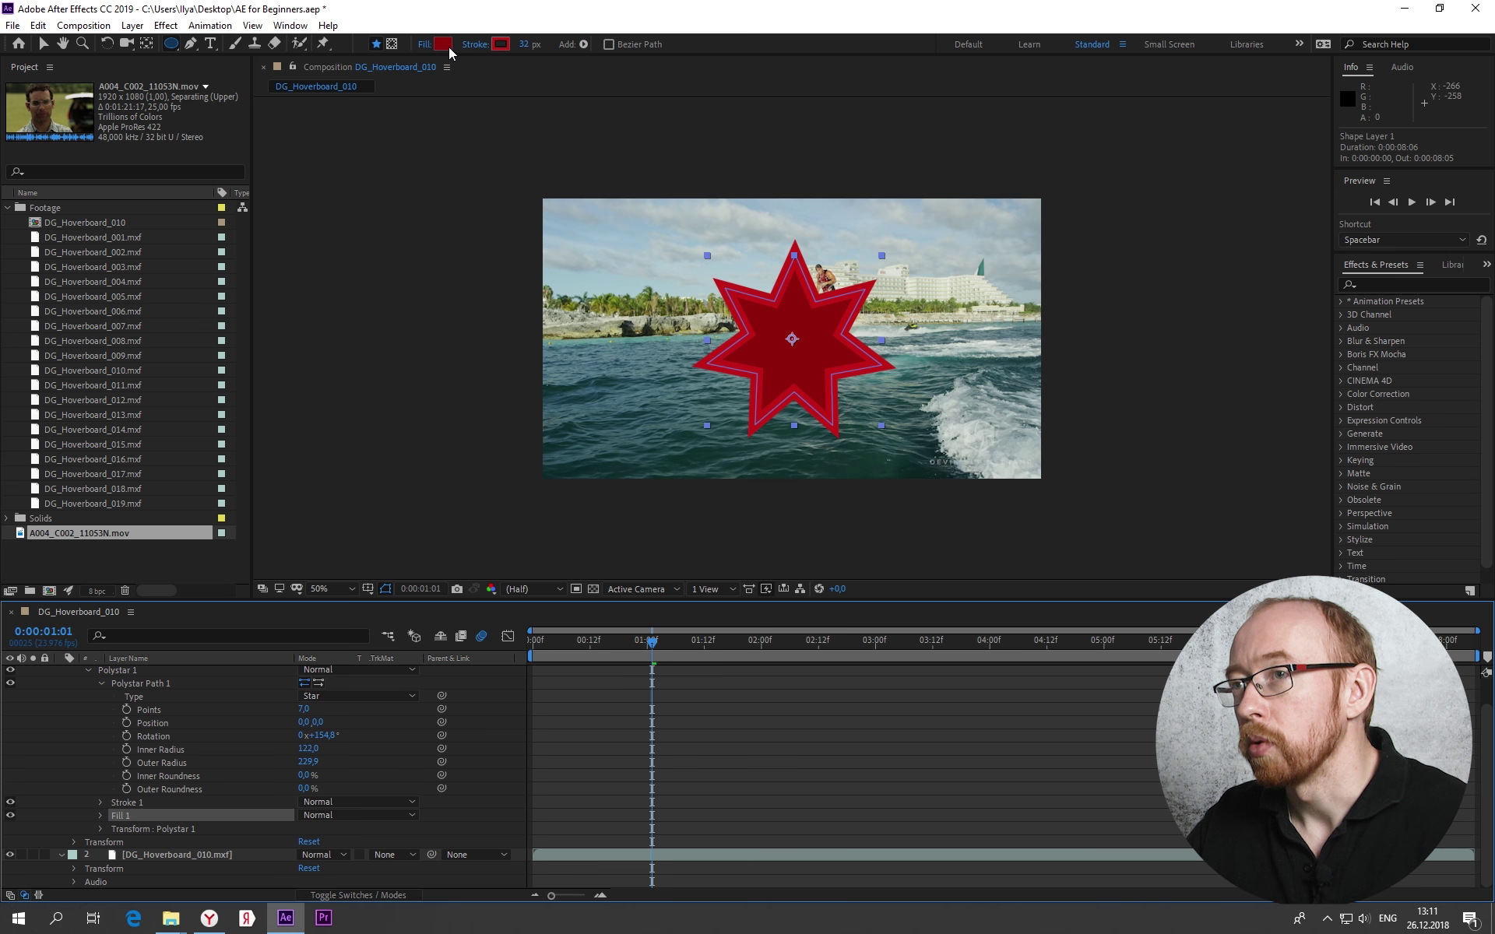
left_click(449, 47, "alt")
left_click(442, 45, "alt")
left_click(451, 47, "alt")
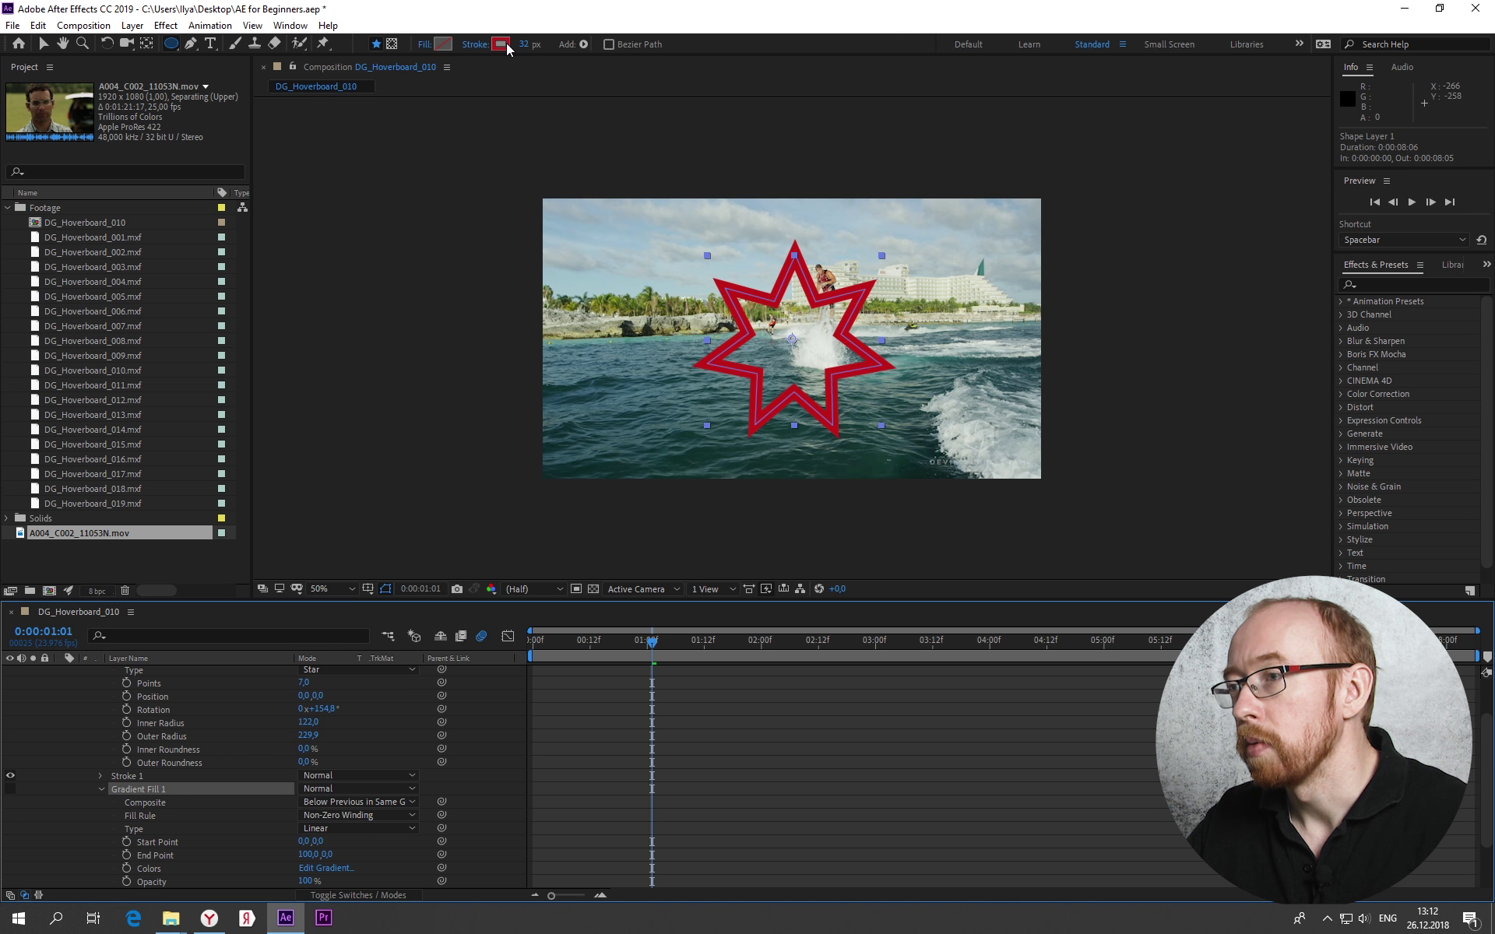
left_click(507, 44, "alt")
left_click(506, 43, "alt")
left_click(506, 44, "alt")
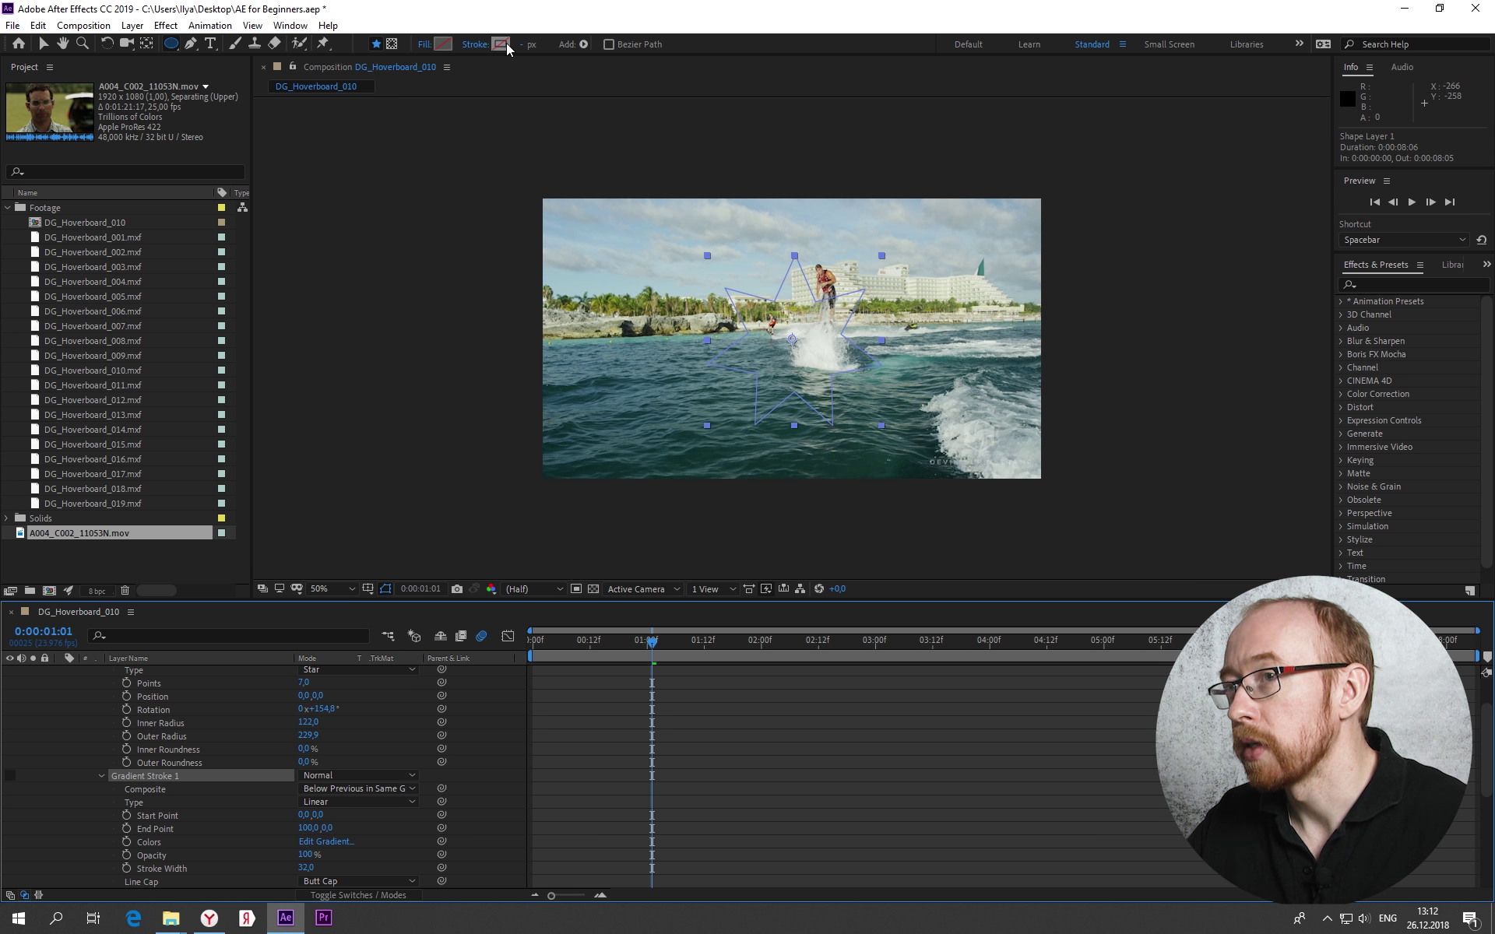
left_click(506, 44, "alt")
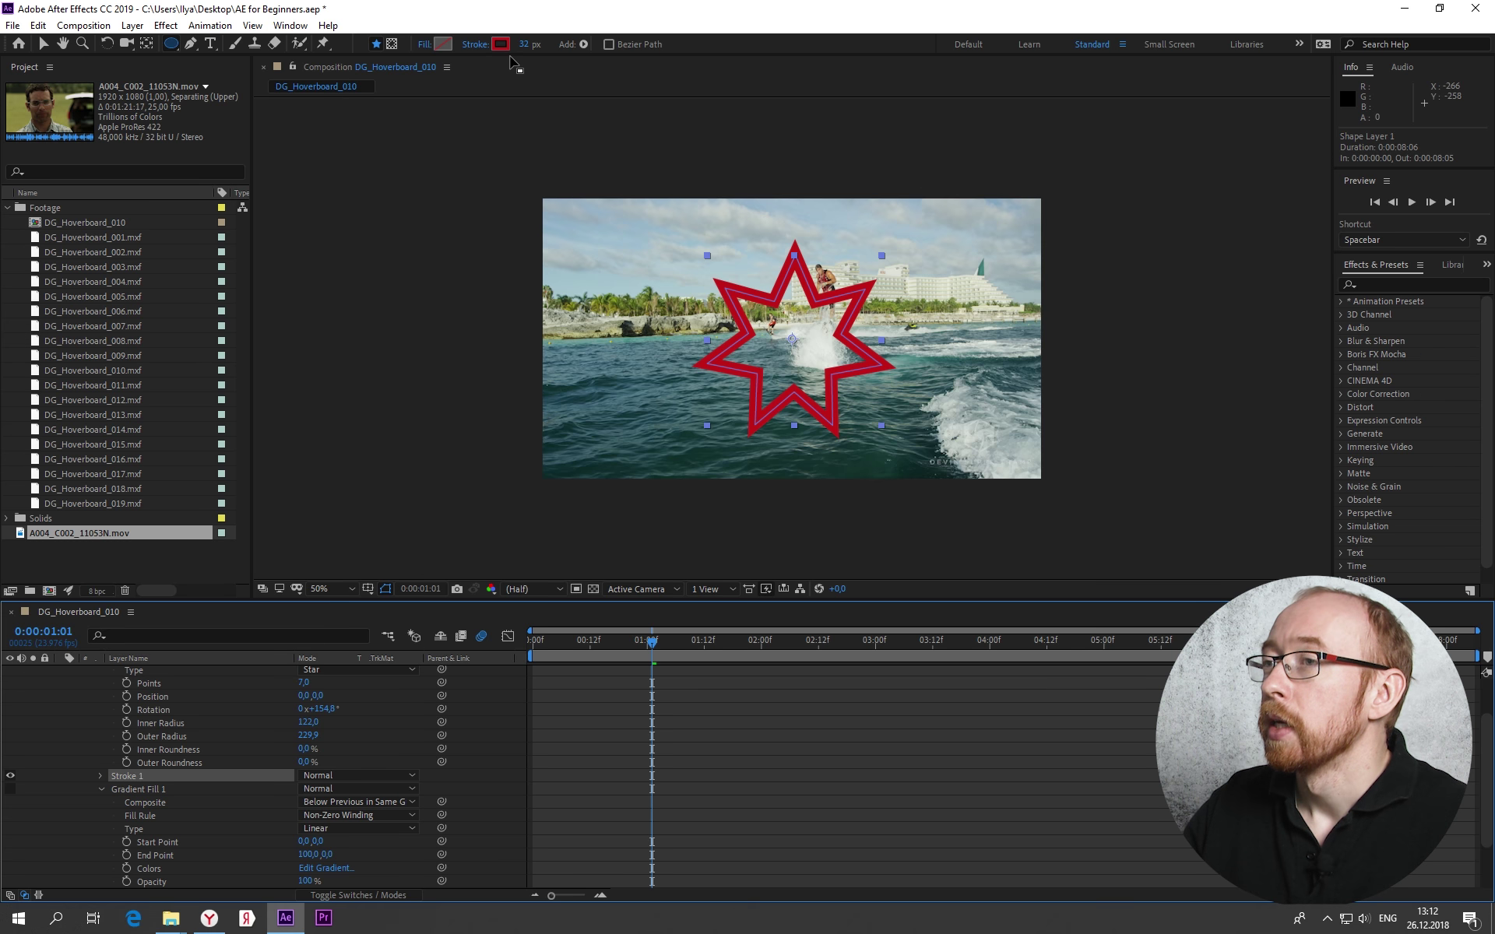
Thin the stroke from 32 to 20 px and make it white (FFFFFF)
left_click_drag(522, 44, 506, 45)
left_click(499, 45)
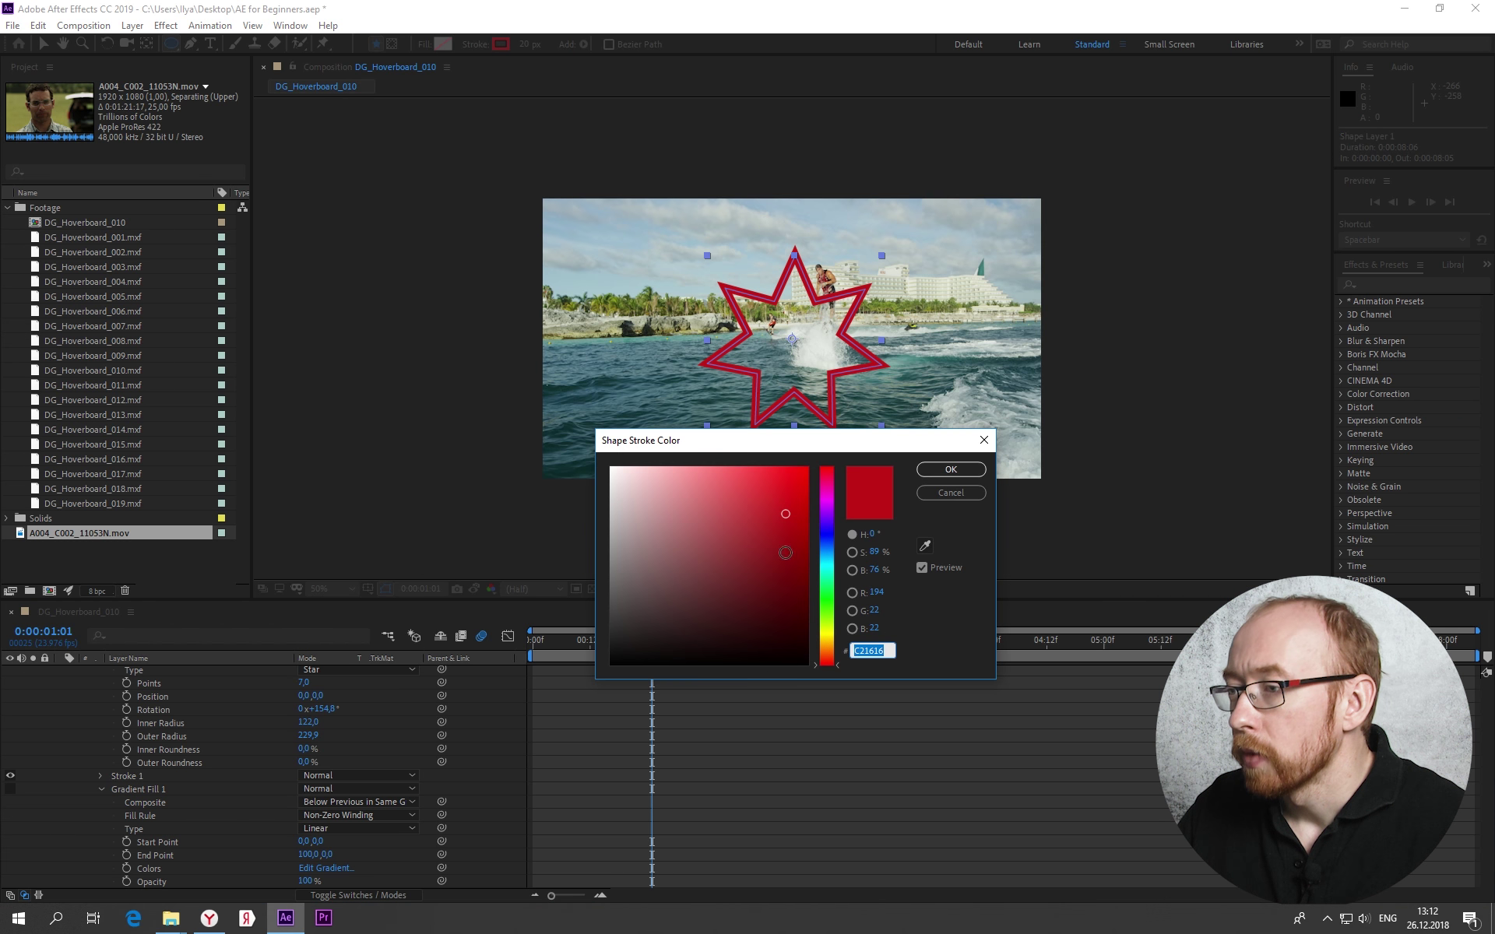
left_click_drag(712, 498, 565, 452)
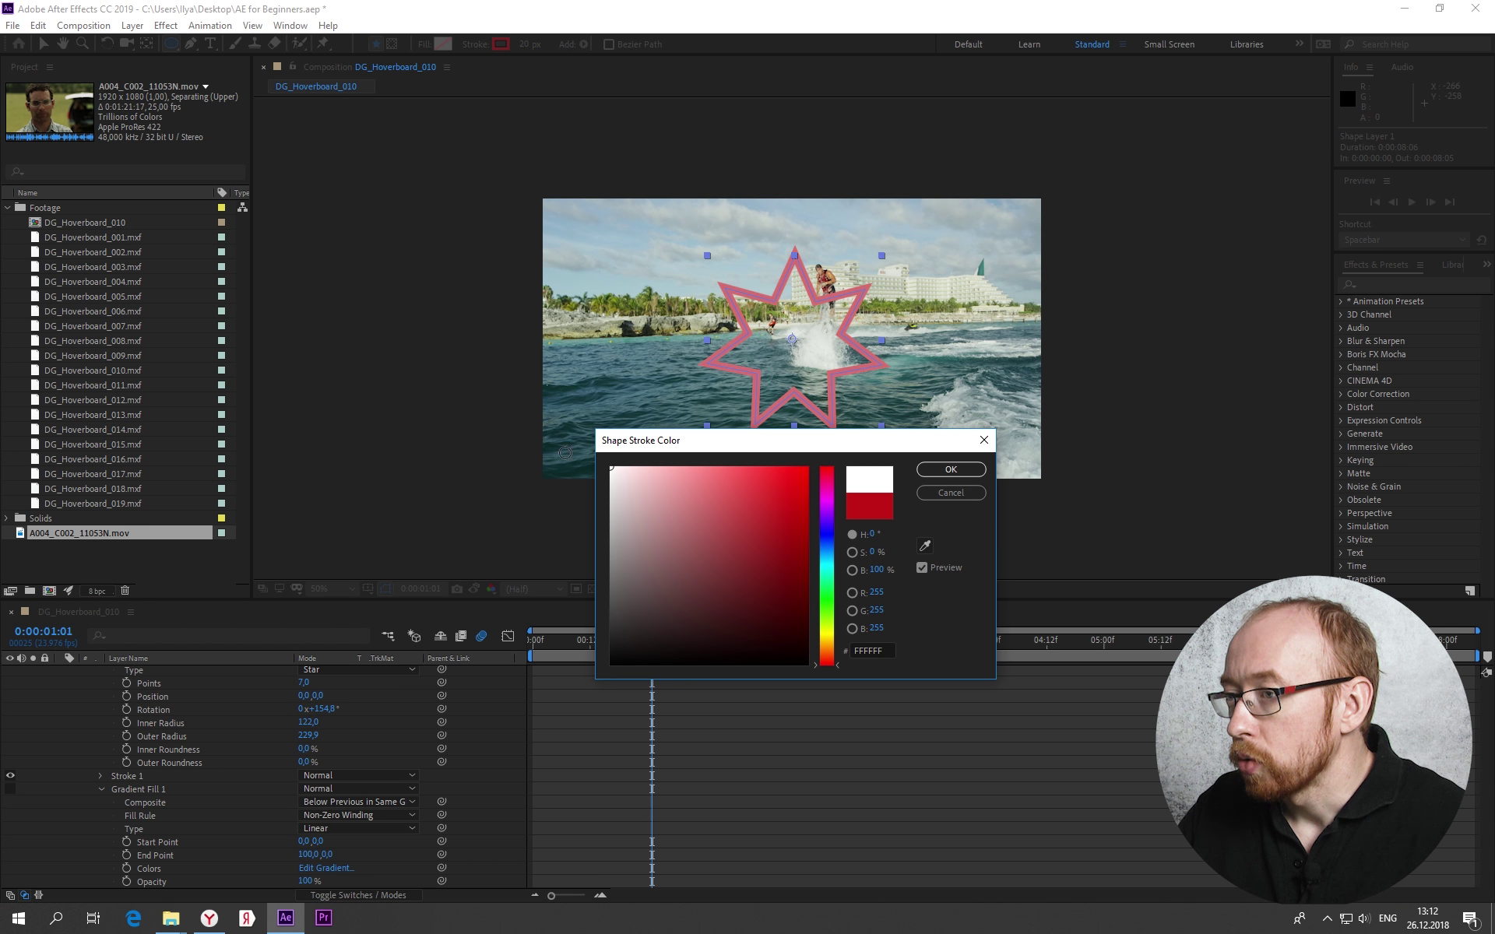
left_click(950, 469)
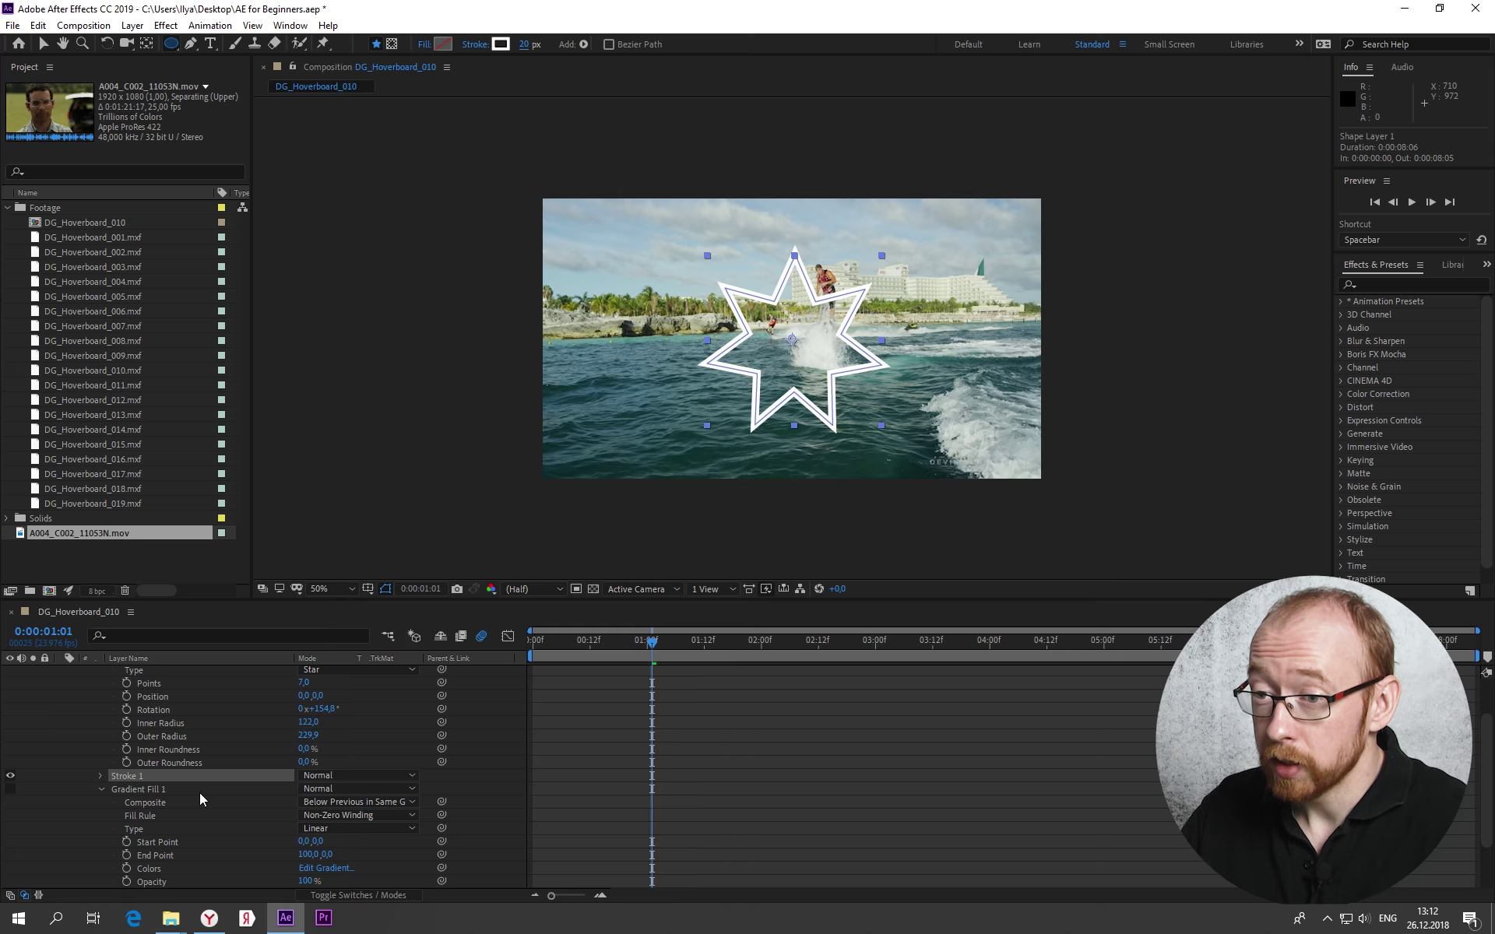
scroll(200, 792, "up", 2)
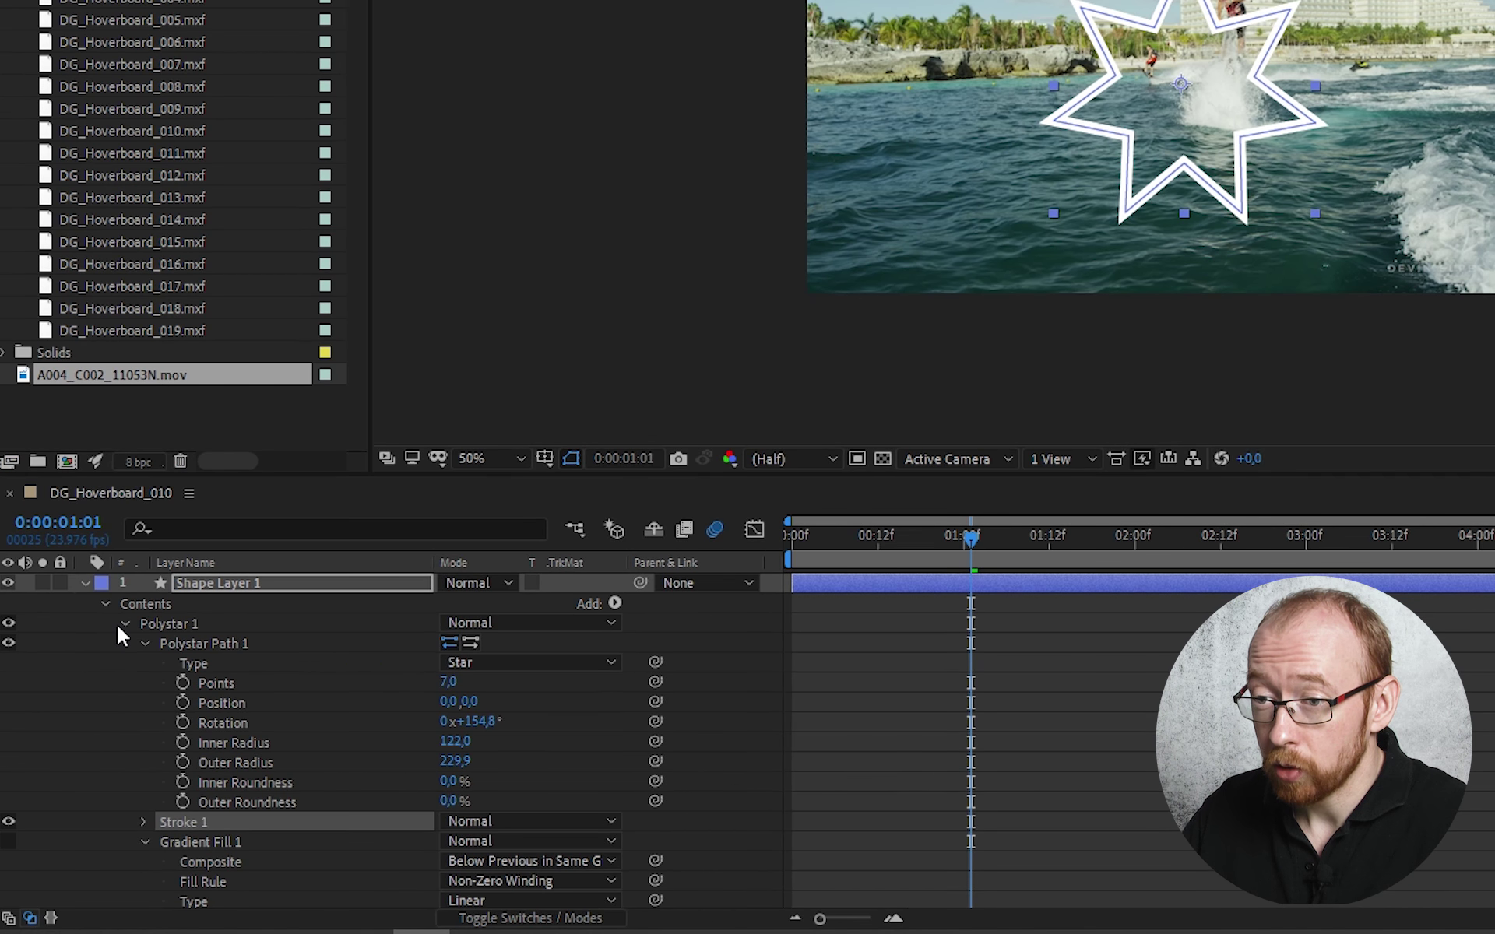
Scrub the Polystar Points value from 7 down to 5, then collapse Polystar 1
left_click(123, 624)
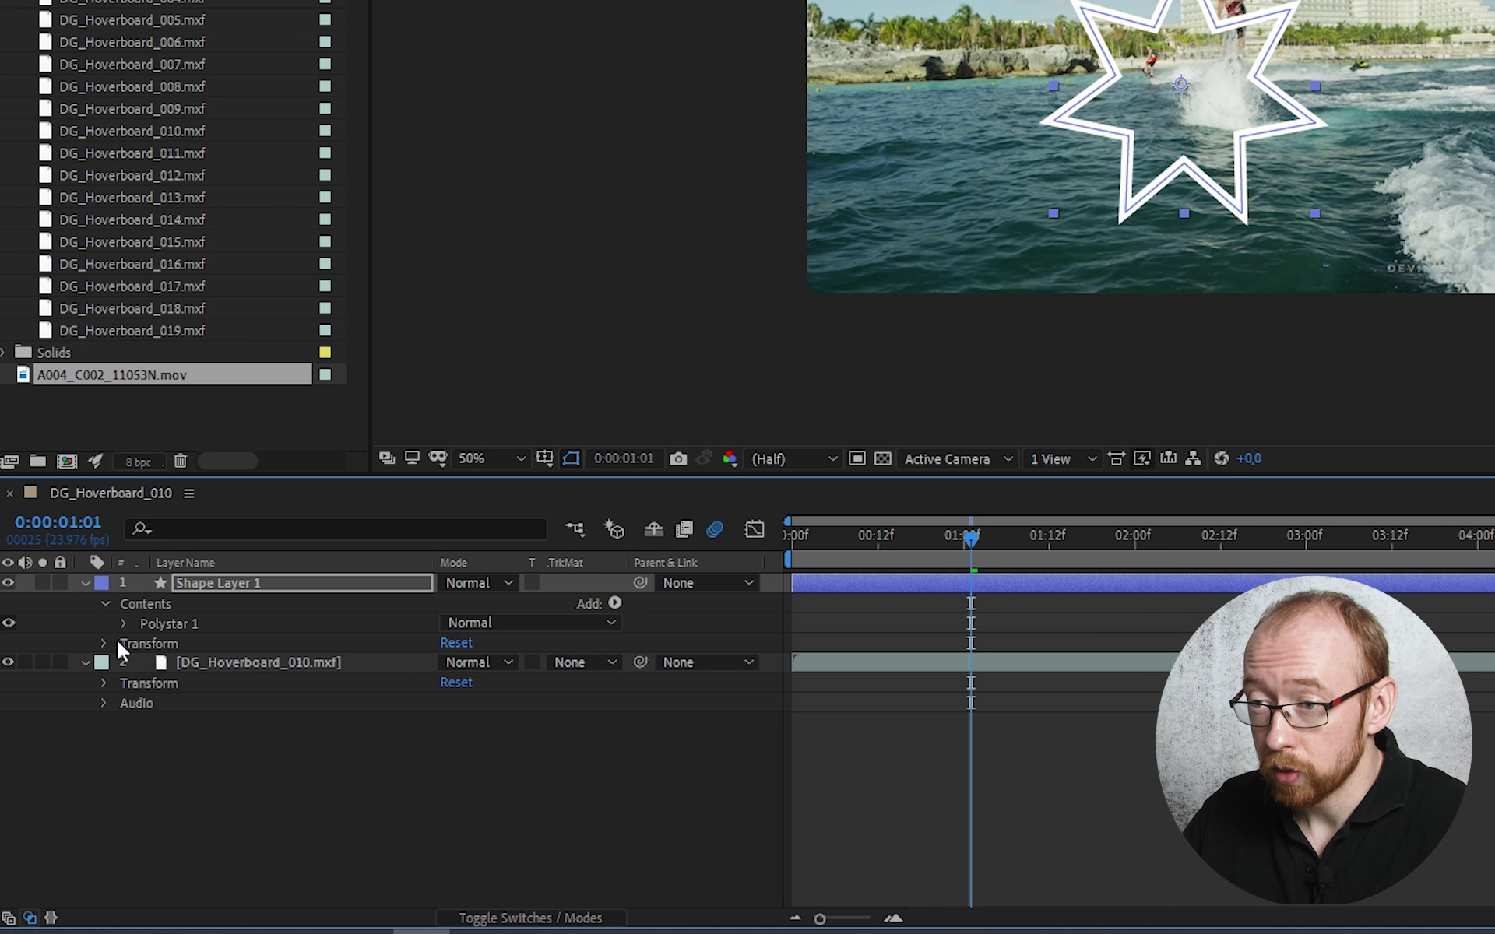
left_click(243, 604)
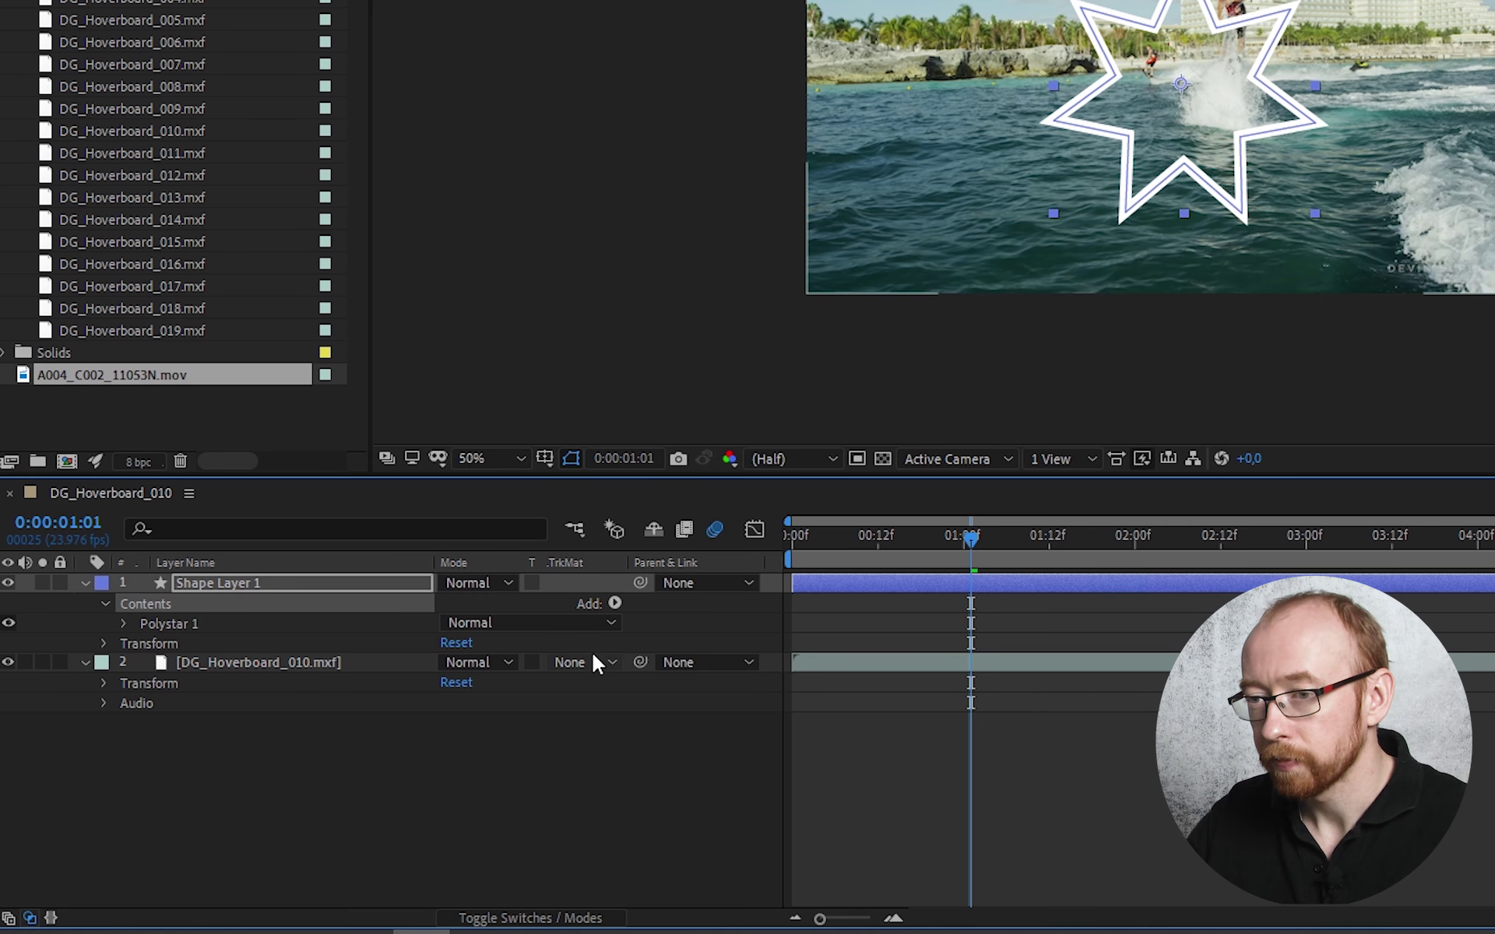
left_click(125, 624)
scroll(128, 619, "down", 2)
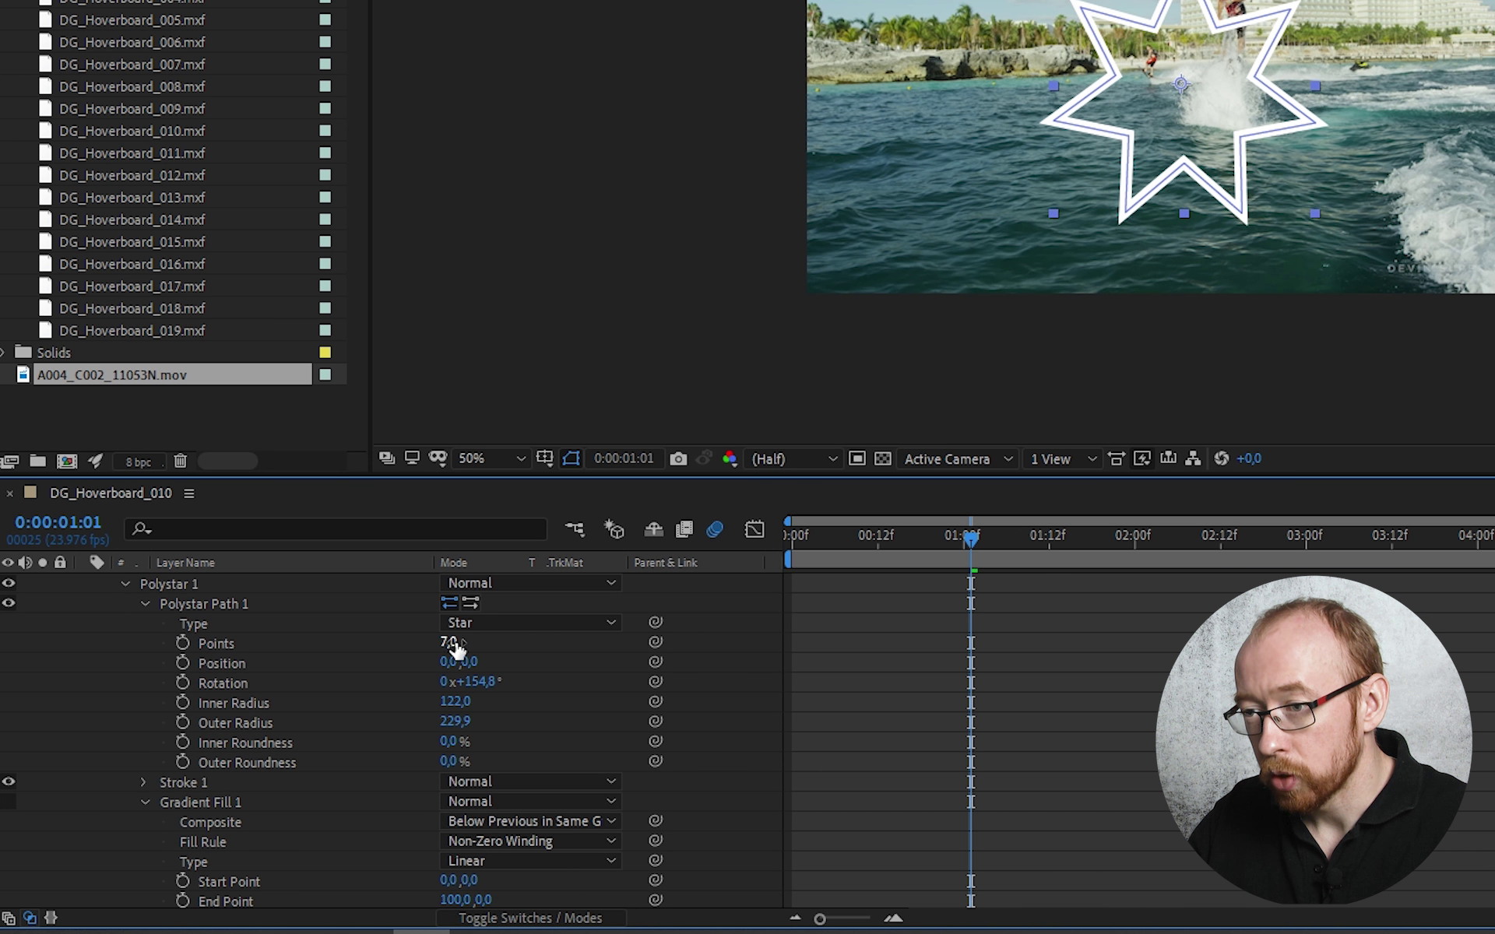
mouse_move(451, 643)
left_mouse_down()
mouse_move(471, 643)
mouse_move(450, 645)
left_mouse_up()
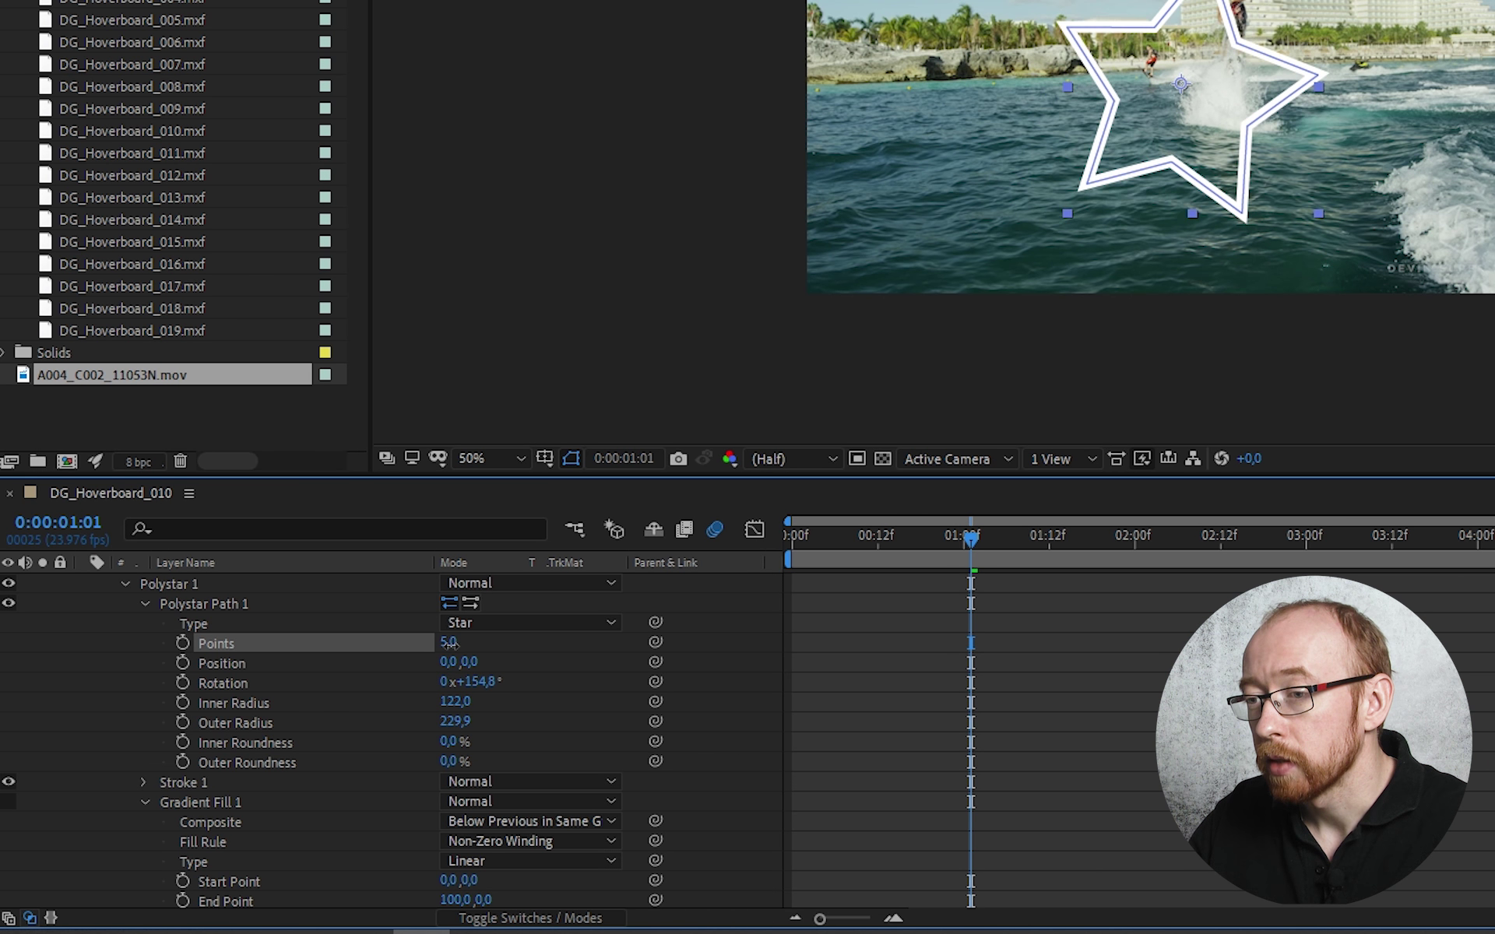
left_click(126, 585)
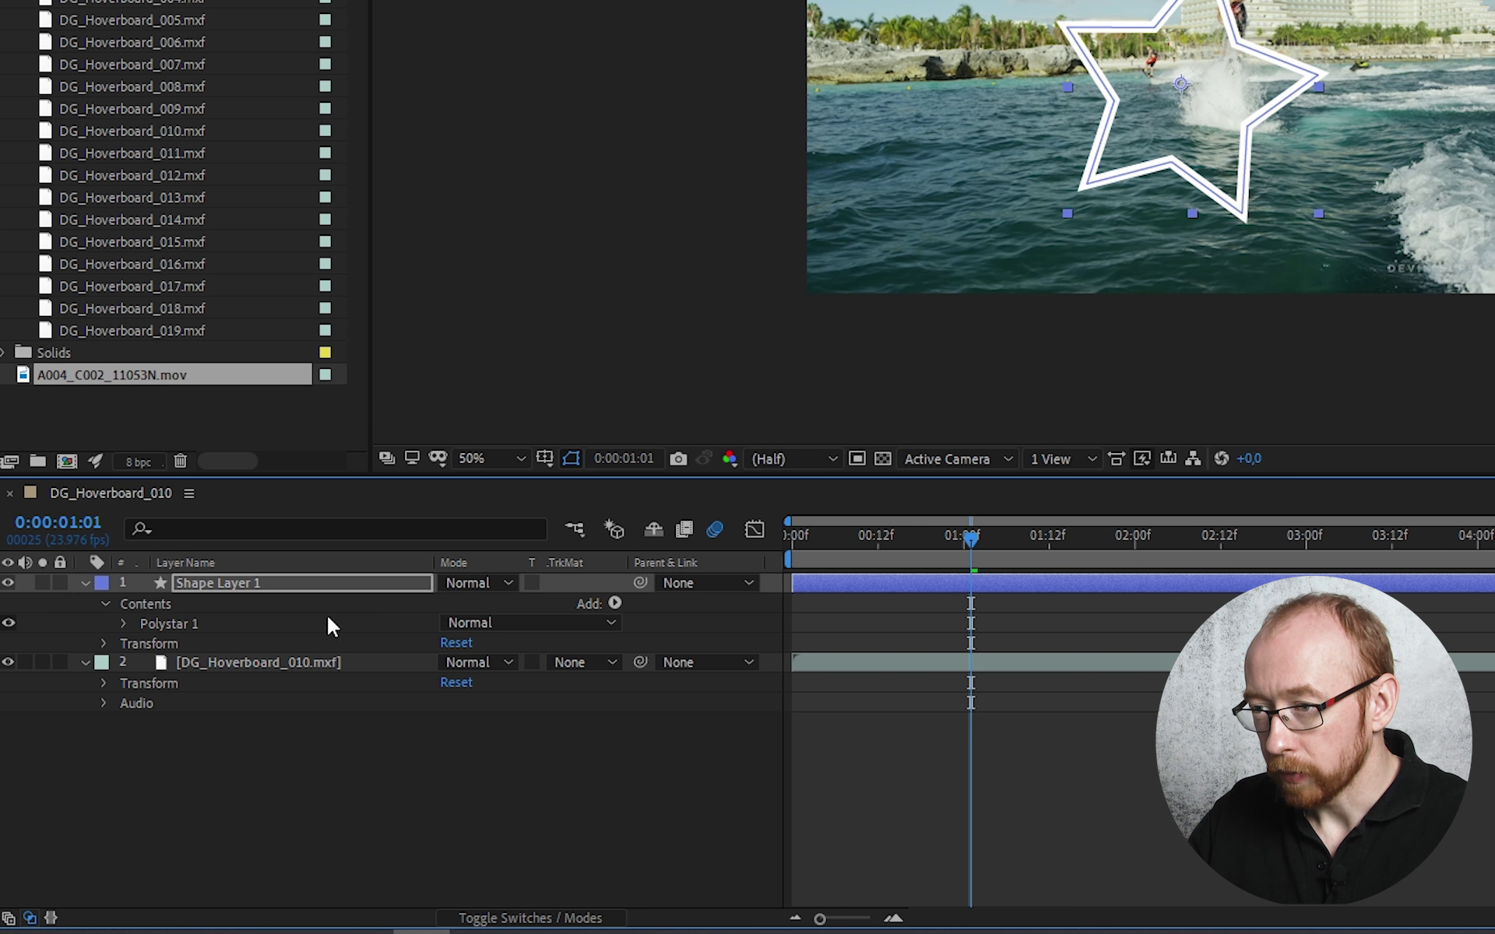
left_click(614, 604)
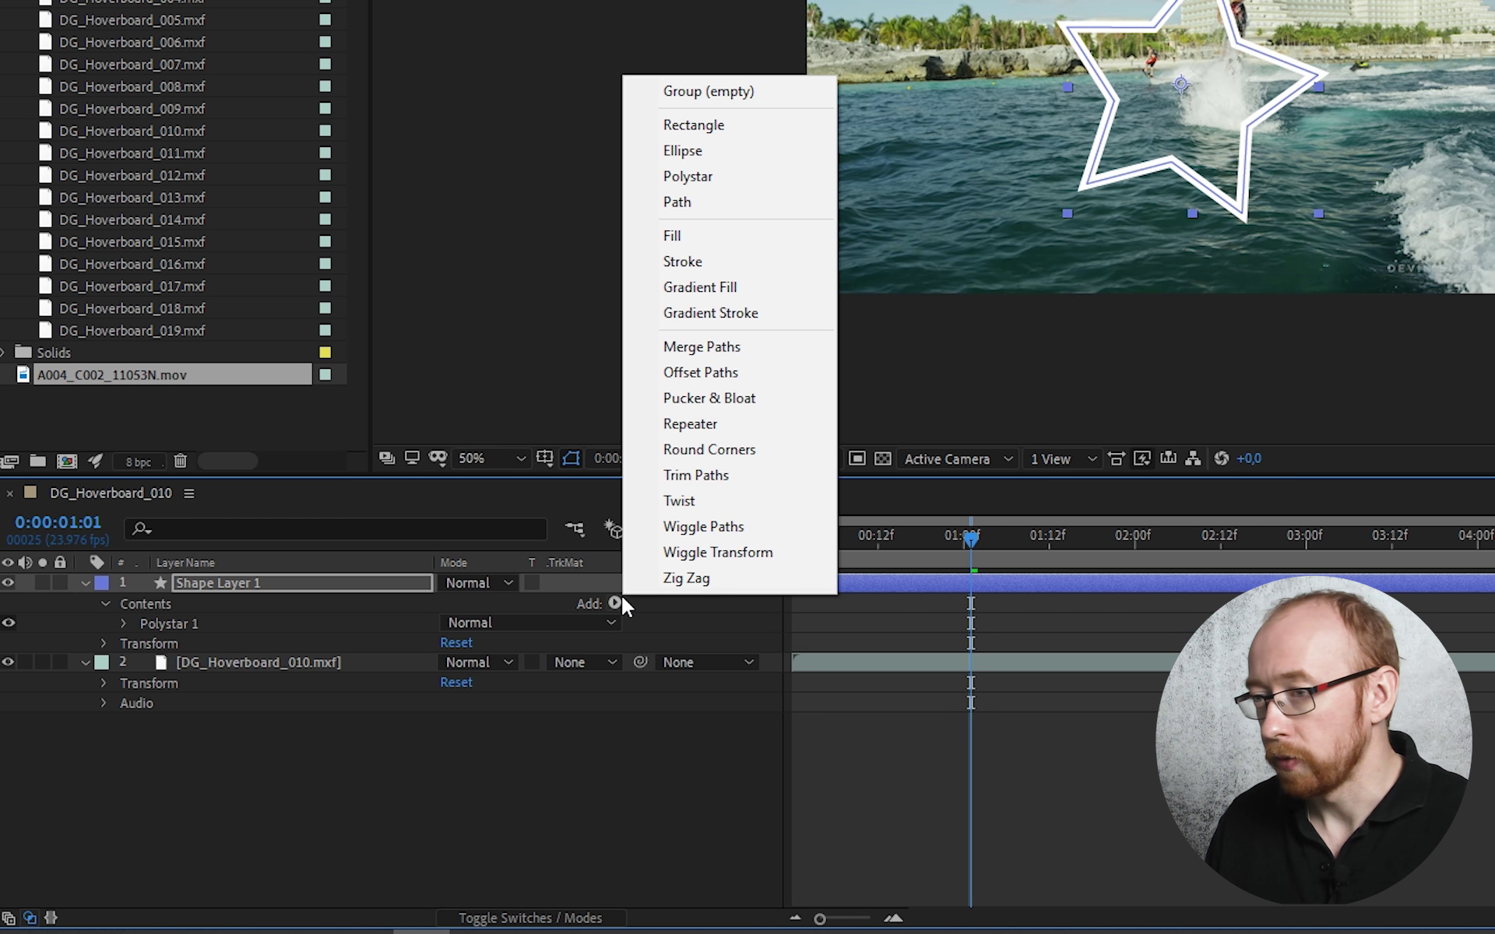
left_click(705, 530)
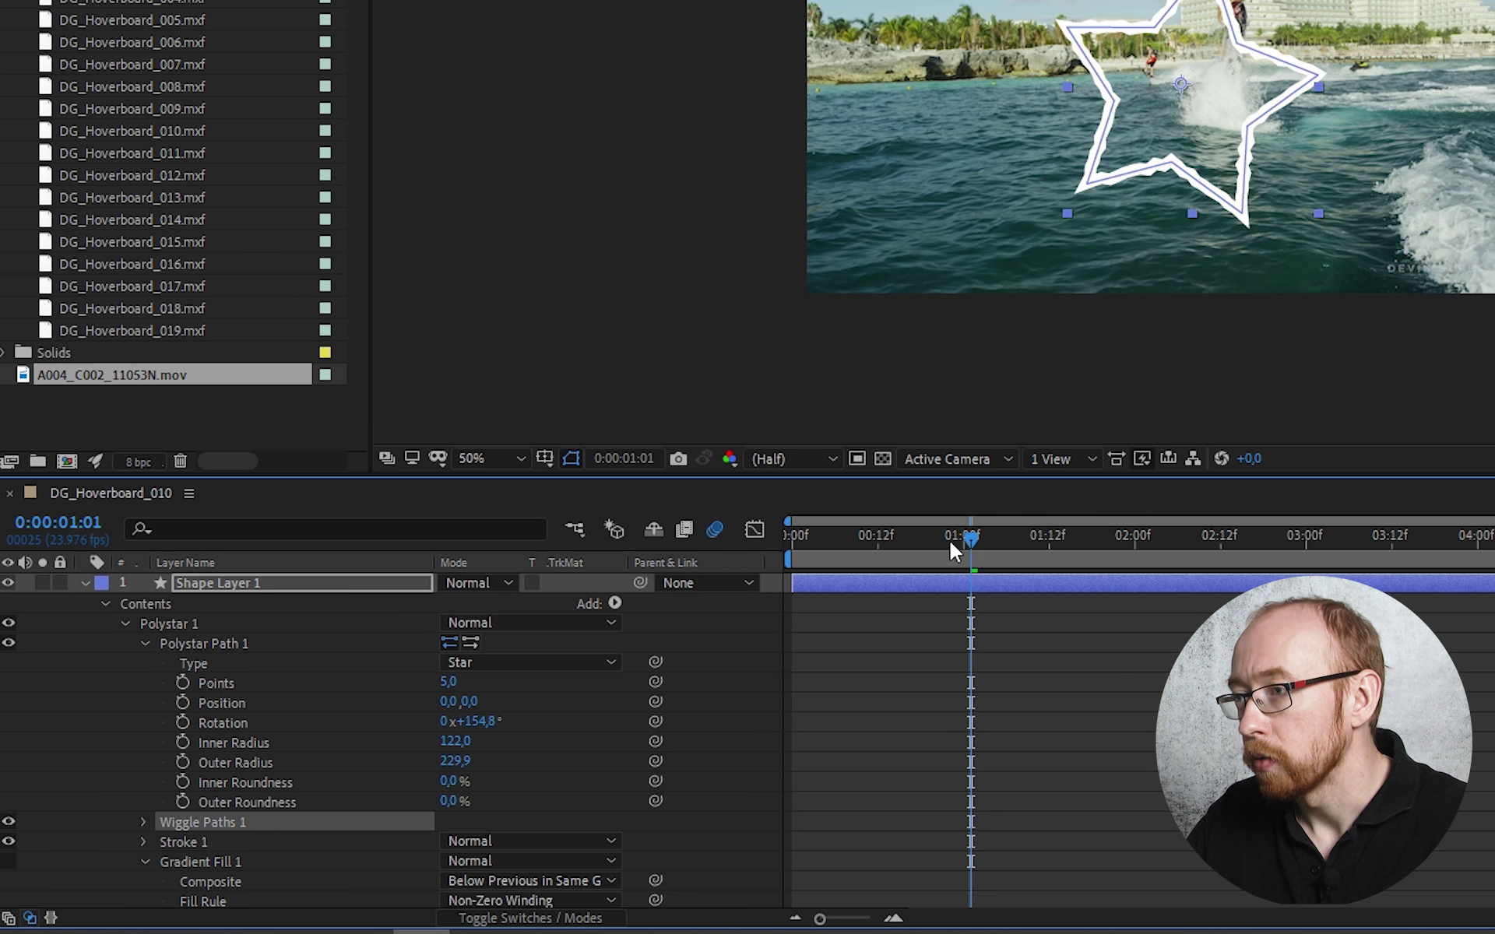
left_click_drag(954, 551, 905, 551)
key("space")
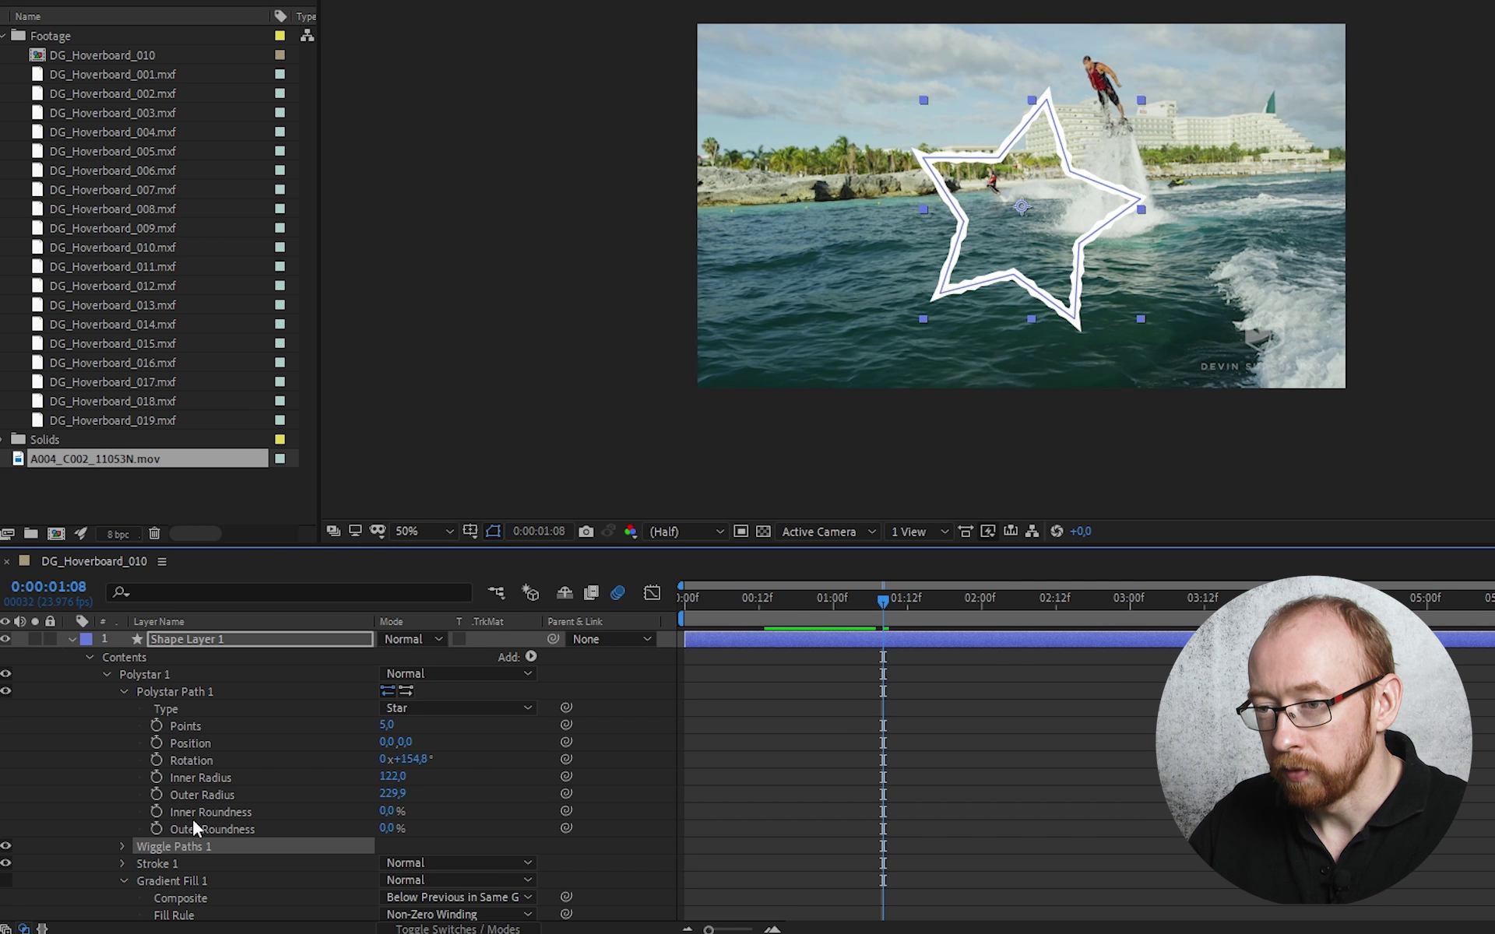
left_click(122, 846)
left_click_drag(389, 808, 489, 822)
key("space")
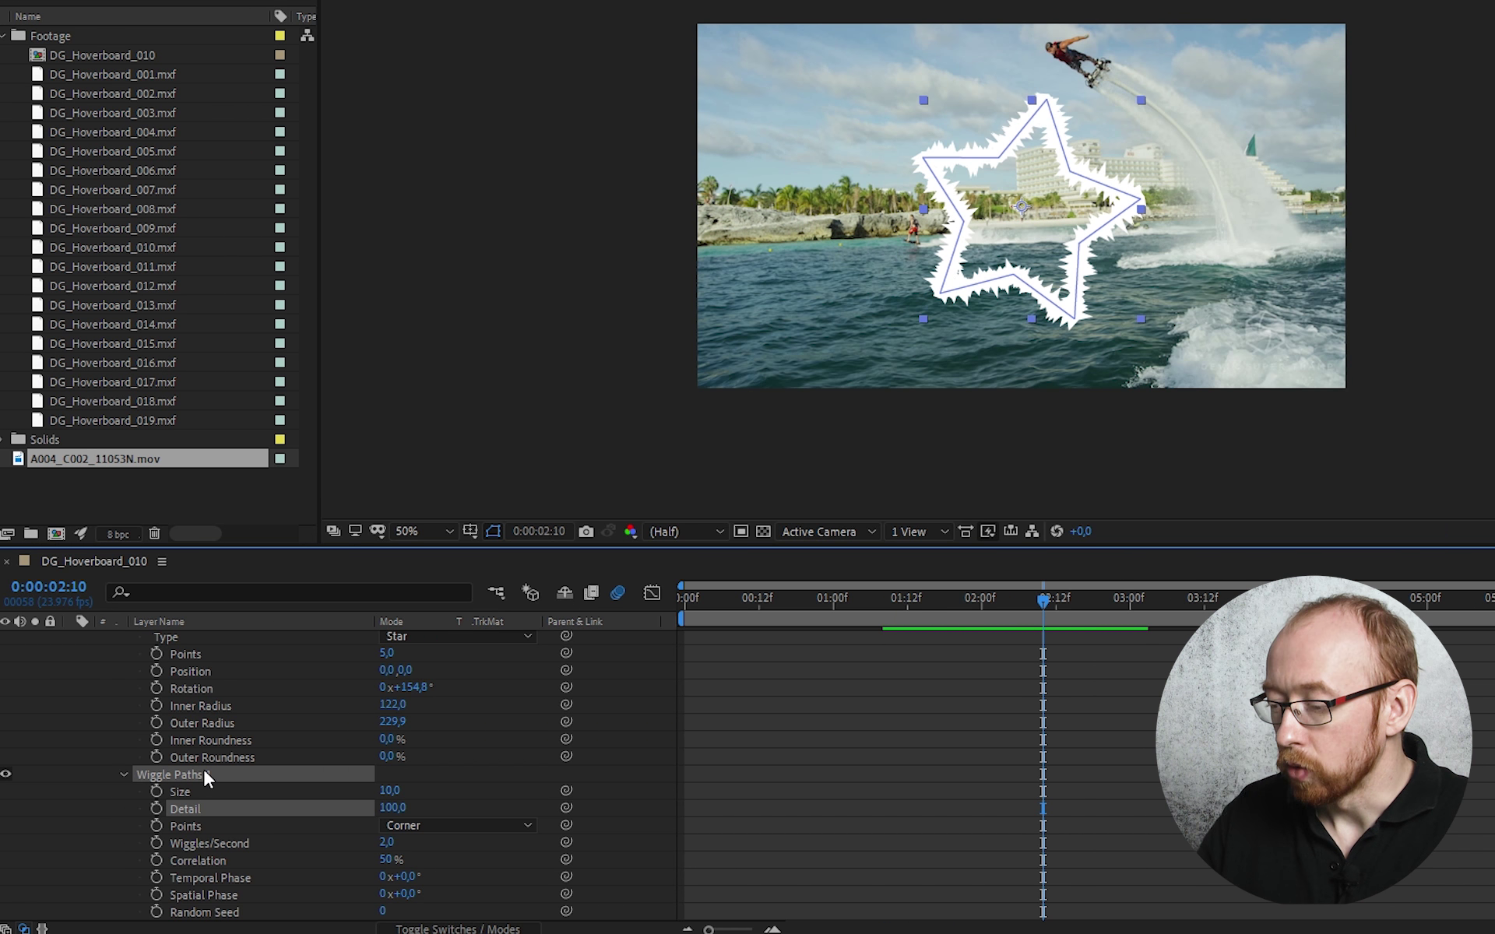
key("Delete")
scroll(241, 784, "up", 2)
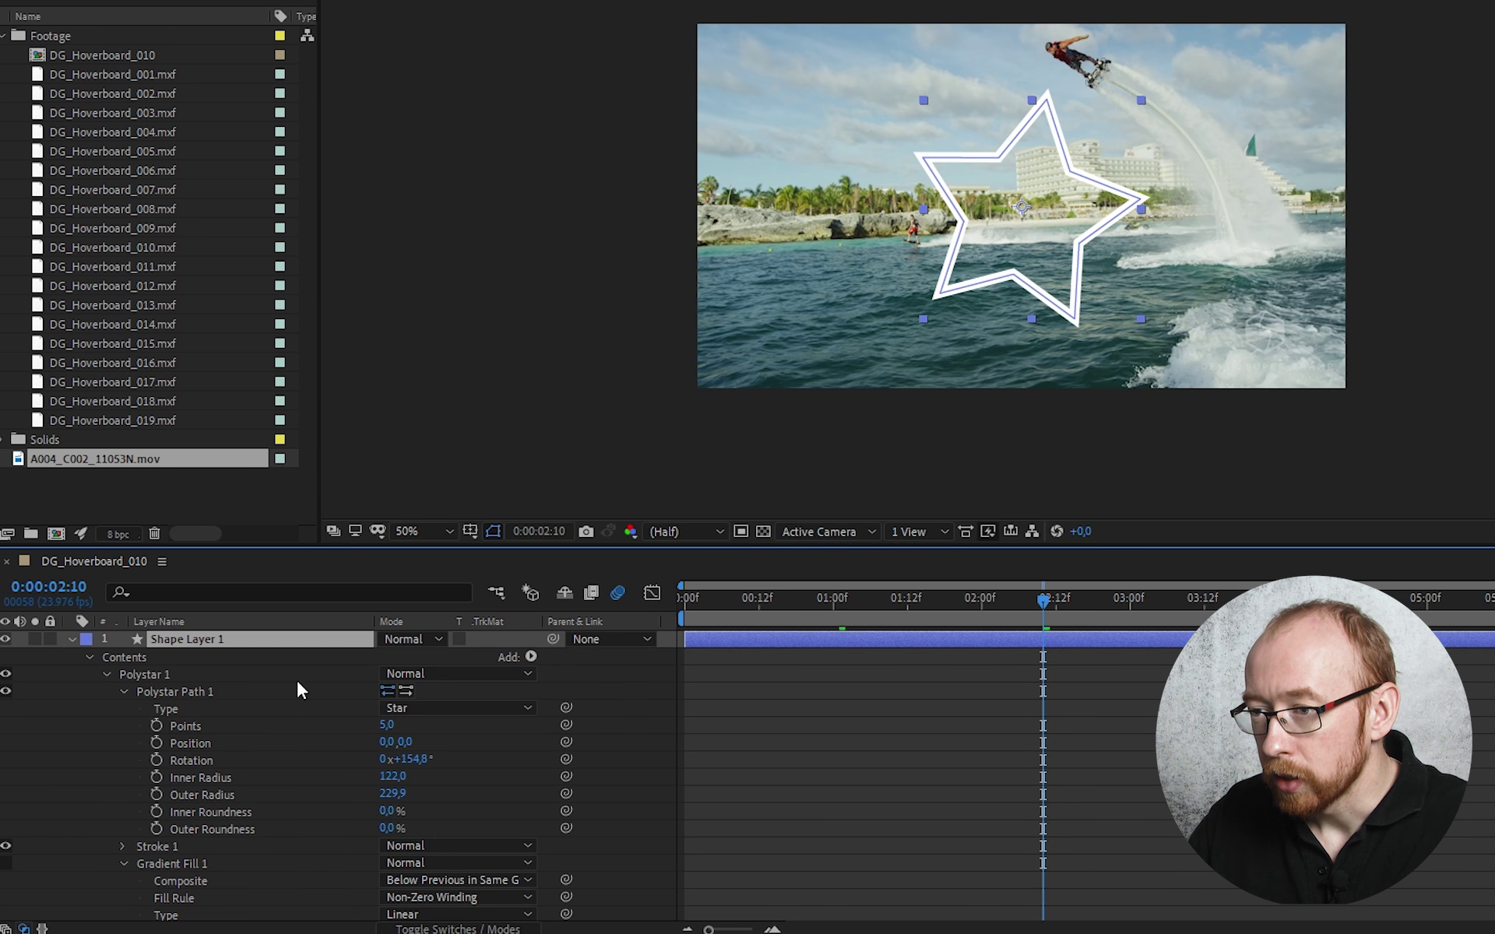
Add Trim Paths to the star and set its End to 0% to hide the stroke
left_click(531, 658)
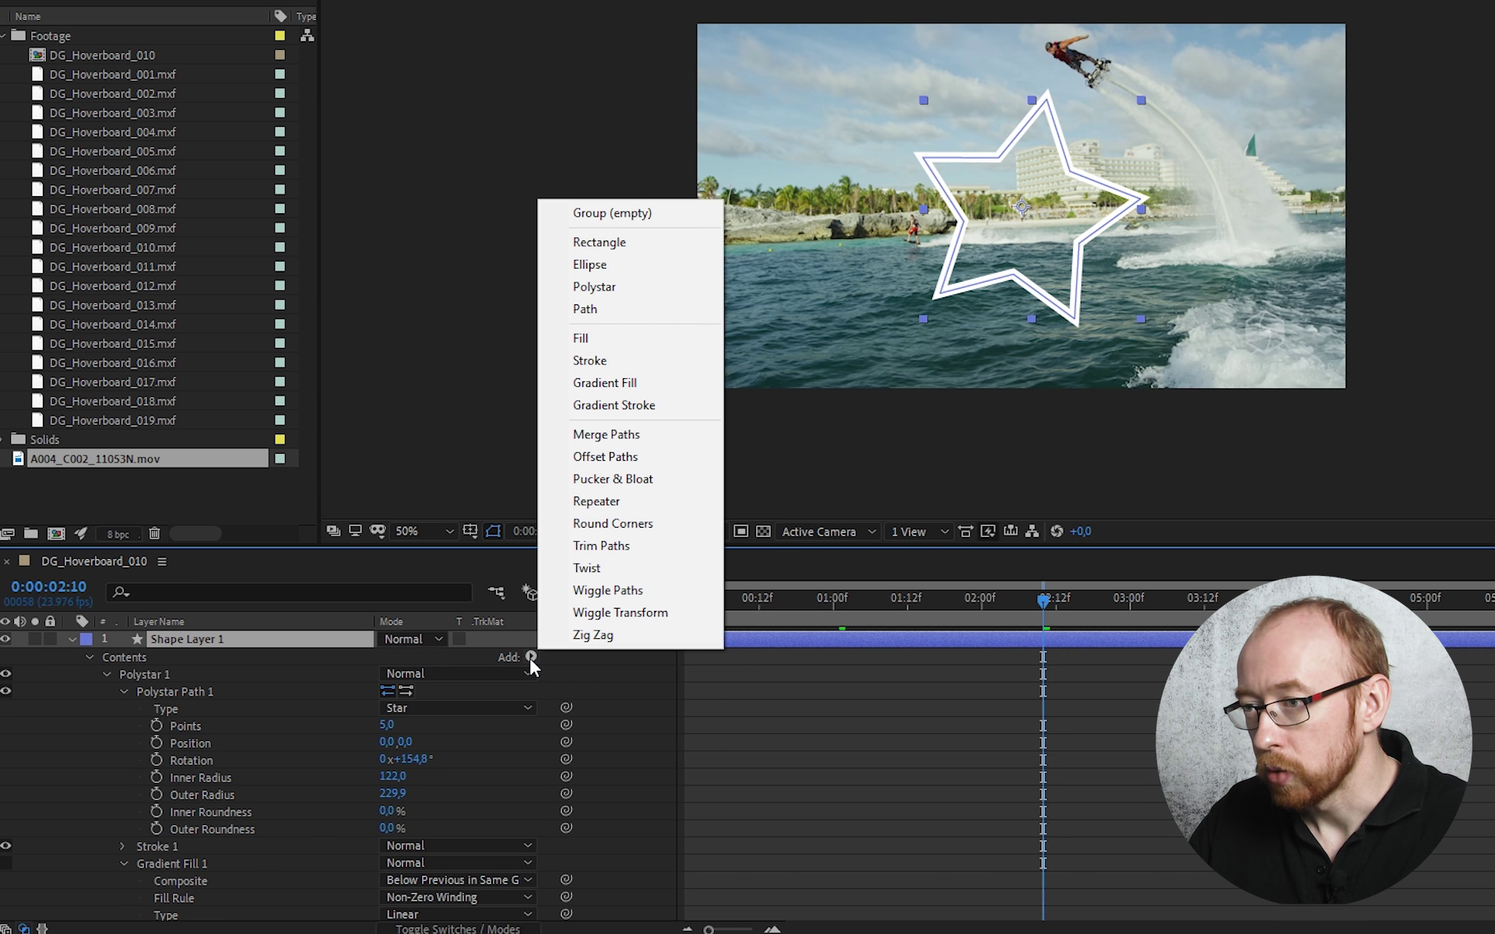
left_click(610, 546)
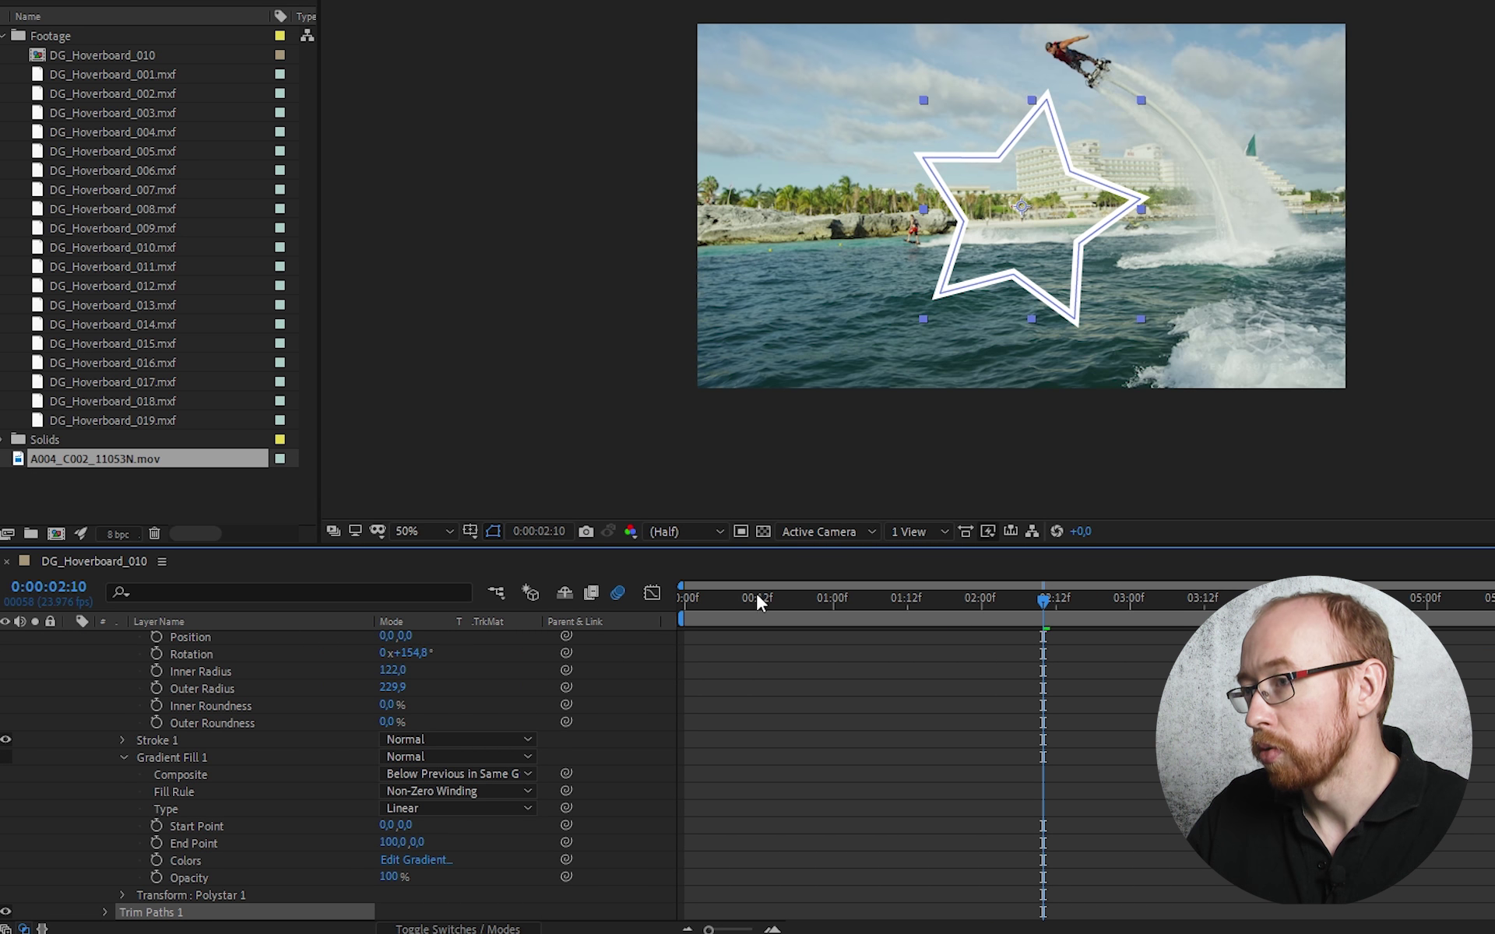
left_click_drag(713, 598, 764, 598)
scroll(743, 672, "down", 2)
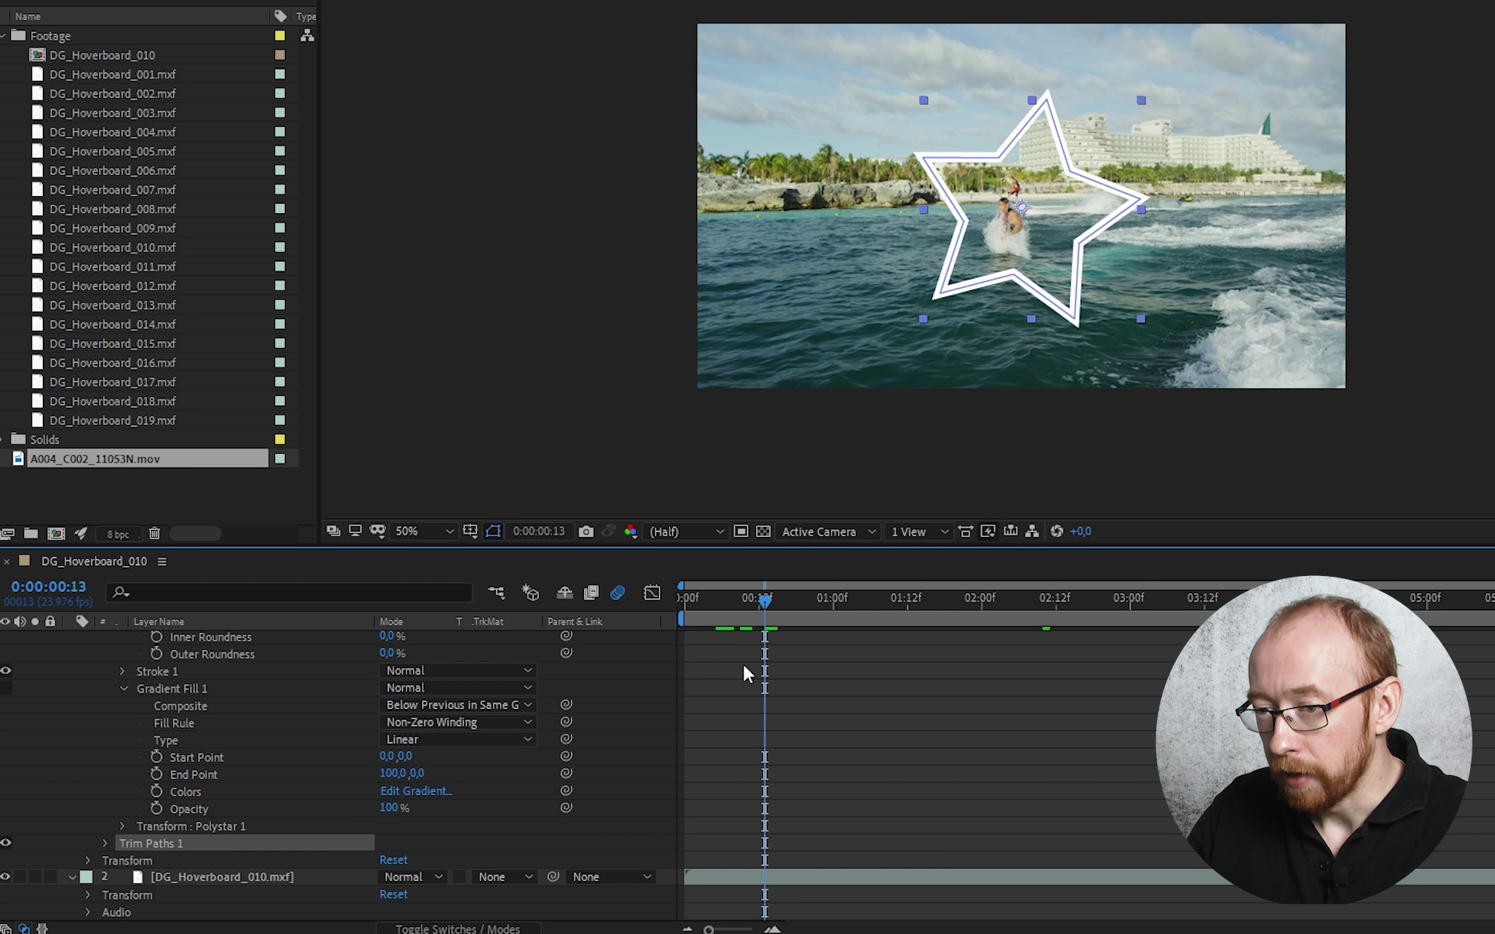
left_click(107, 844)
scroll(503, 820, "down", 2)
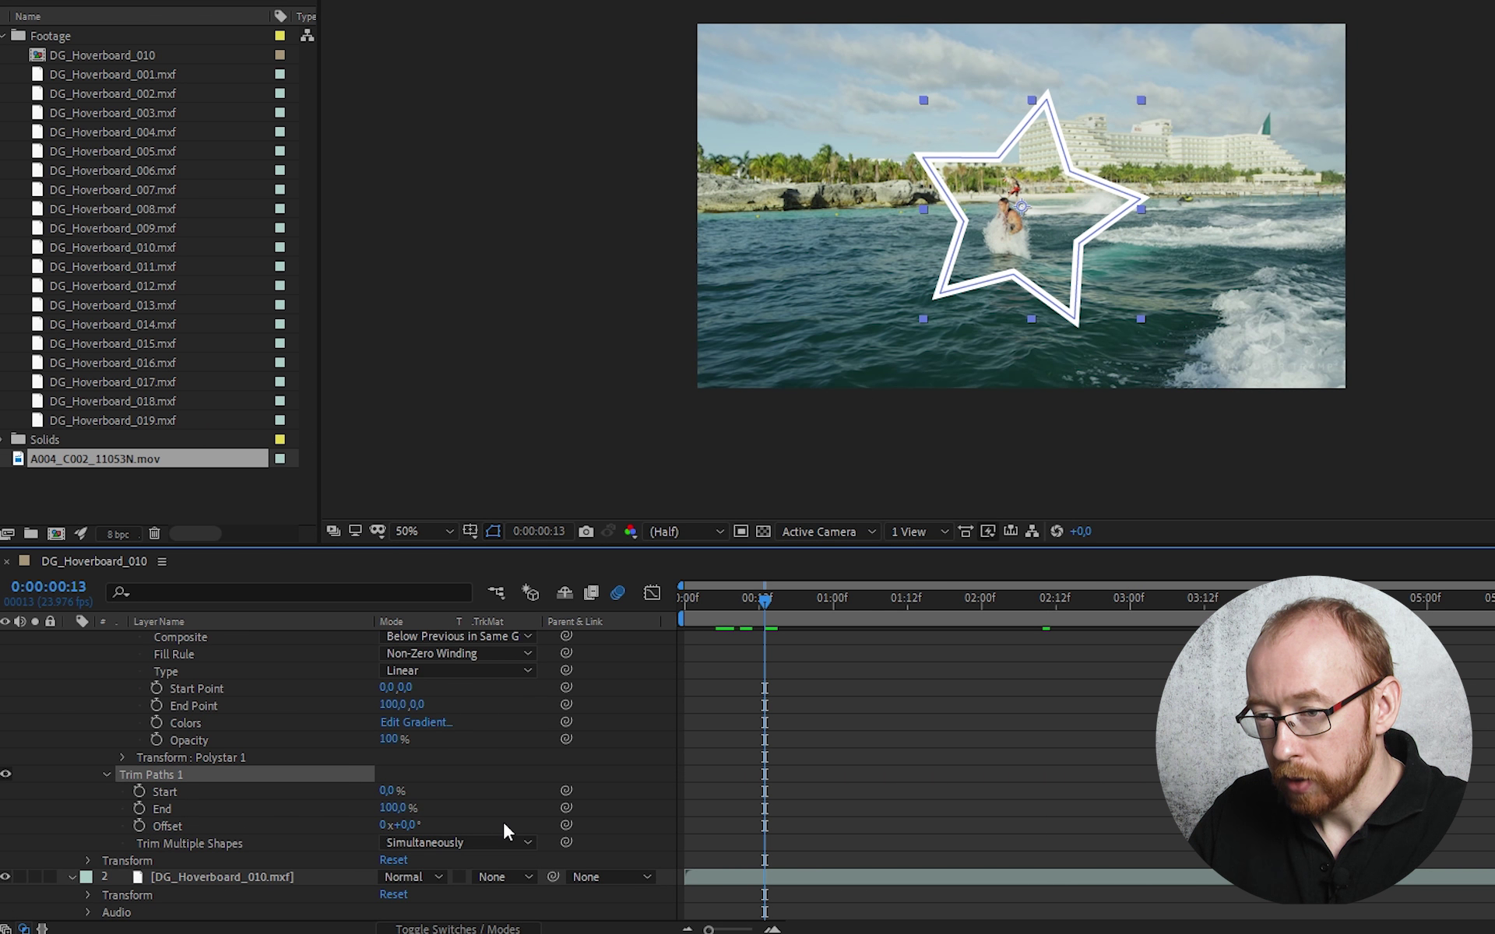
mouse_move(383, 814)
left_mouse_down()
mouse_move(426, 810)
mouse_move(390, 794)
left_mouse_up()
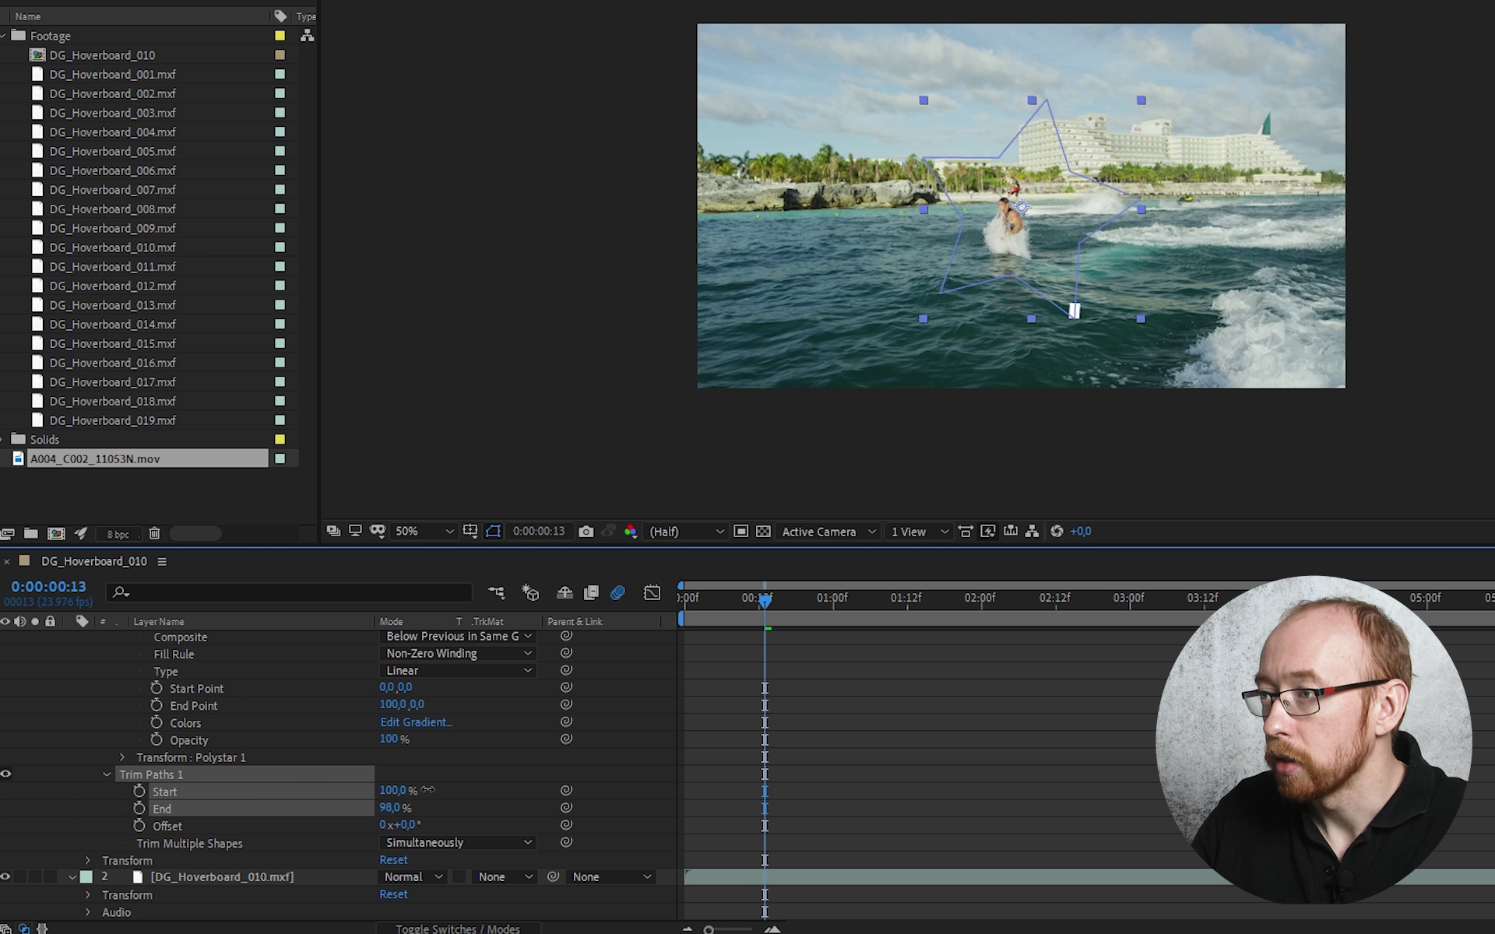
left_click_drag(389, 808, 335, 810)
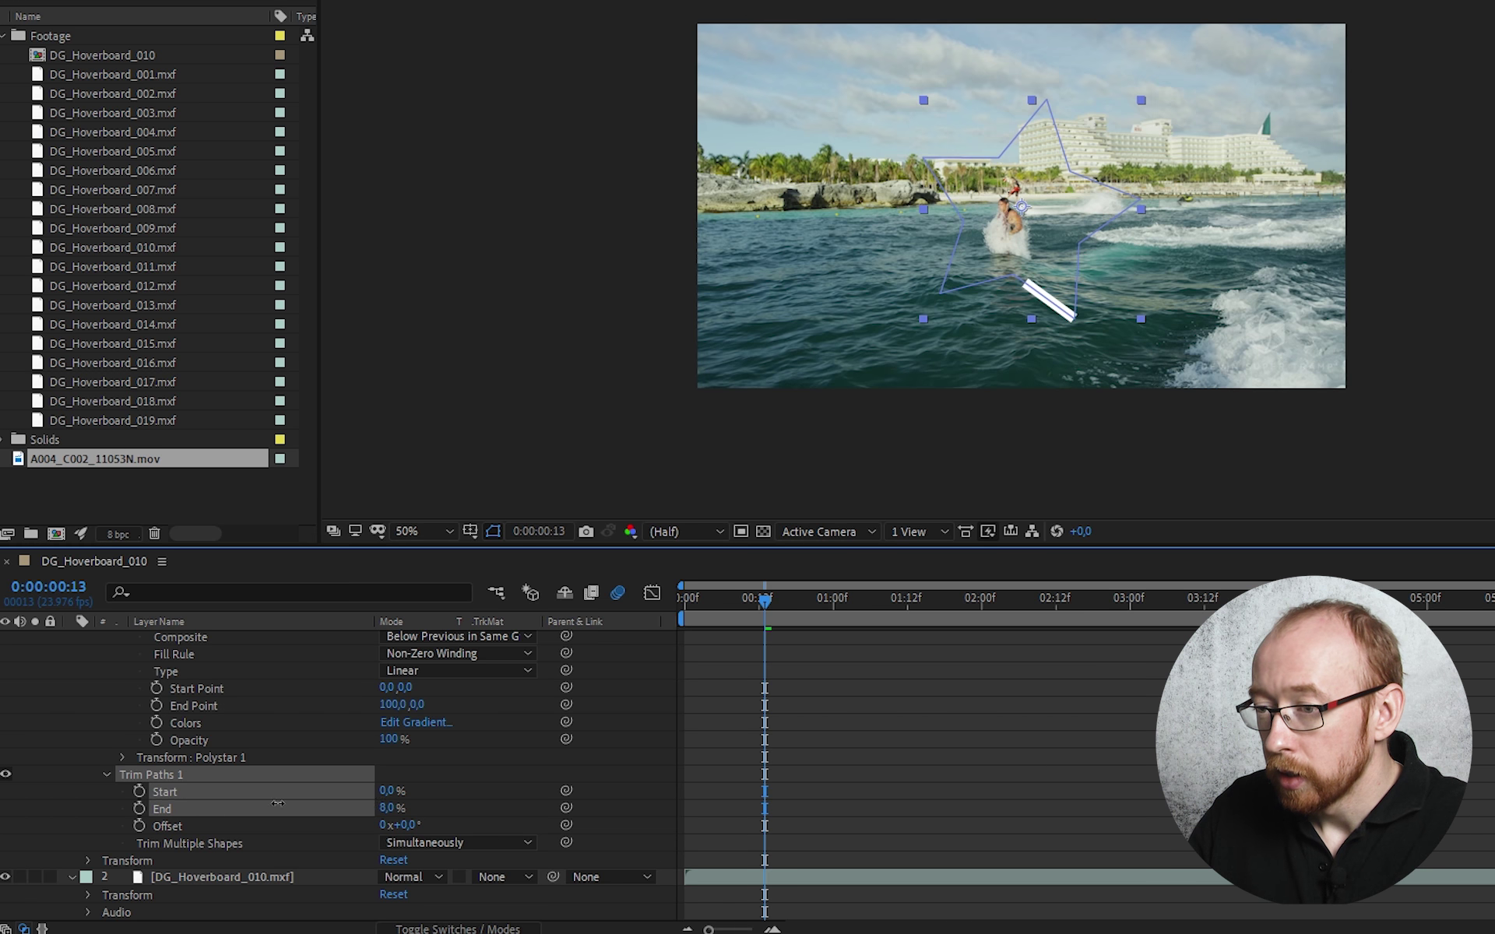
Keyframe Trim End and Start from 0% at 0:00:00:07 to 100% at 0:00:01:04
left_click_drag(774, 599, 729, 607)
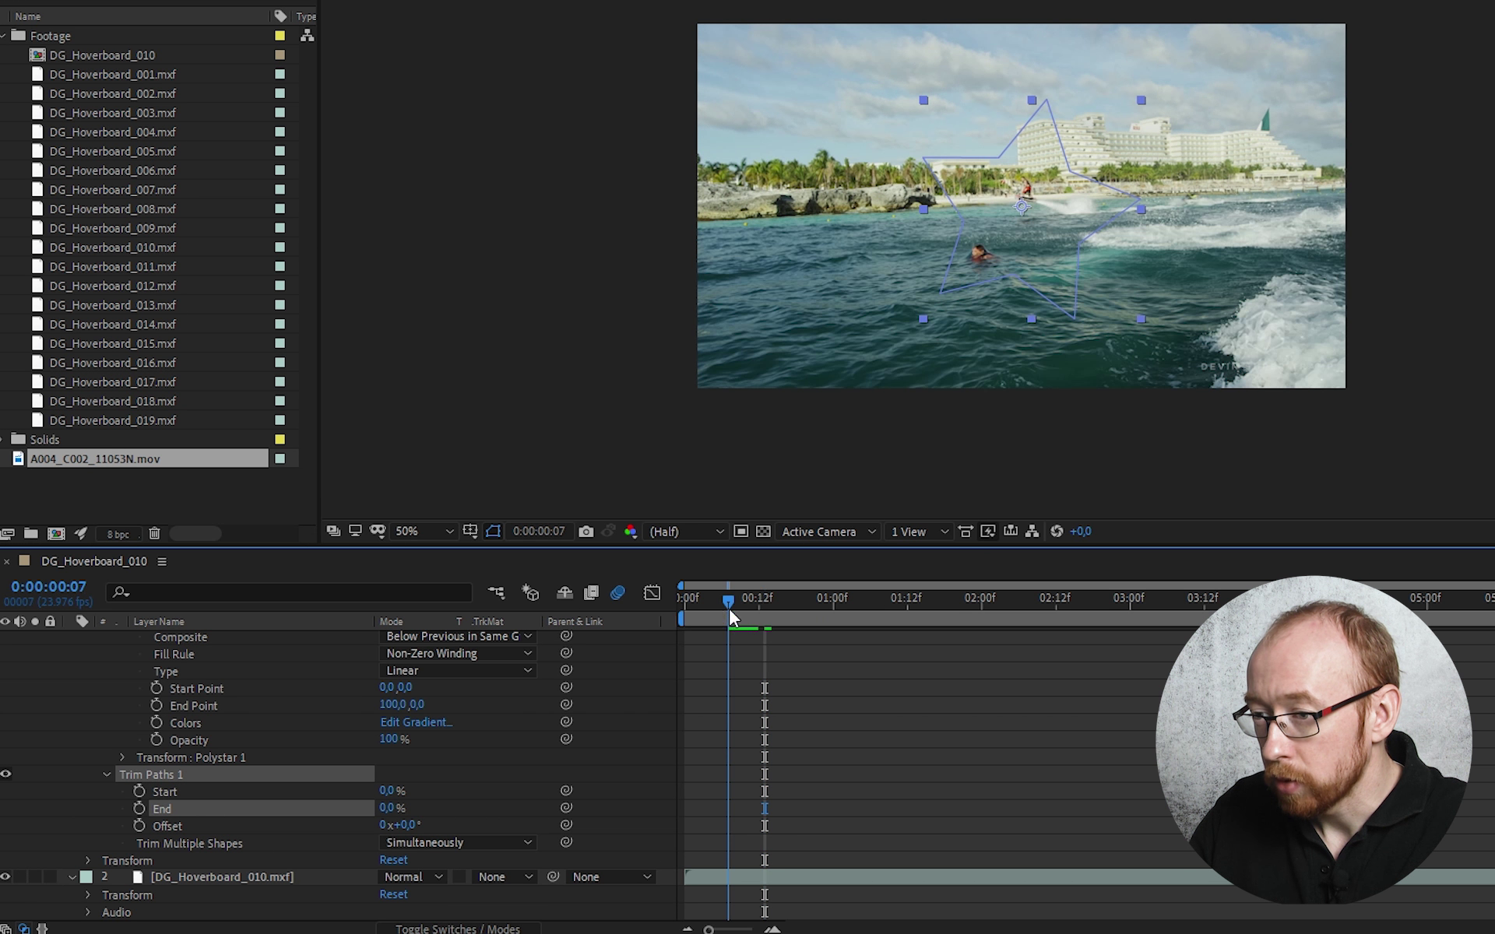
left_click(139, 808)
left_click(139, 792)
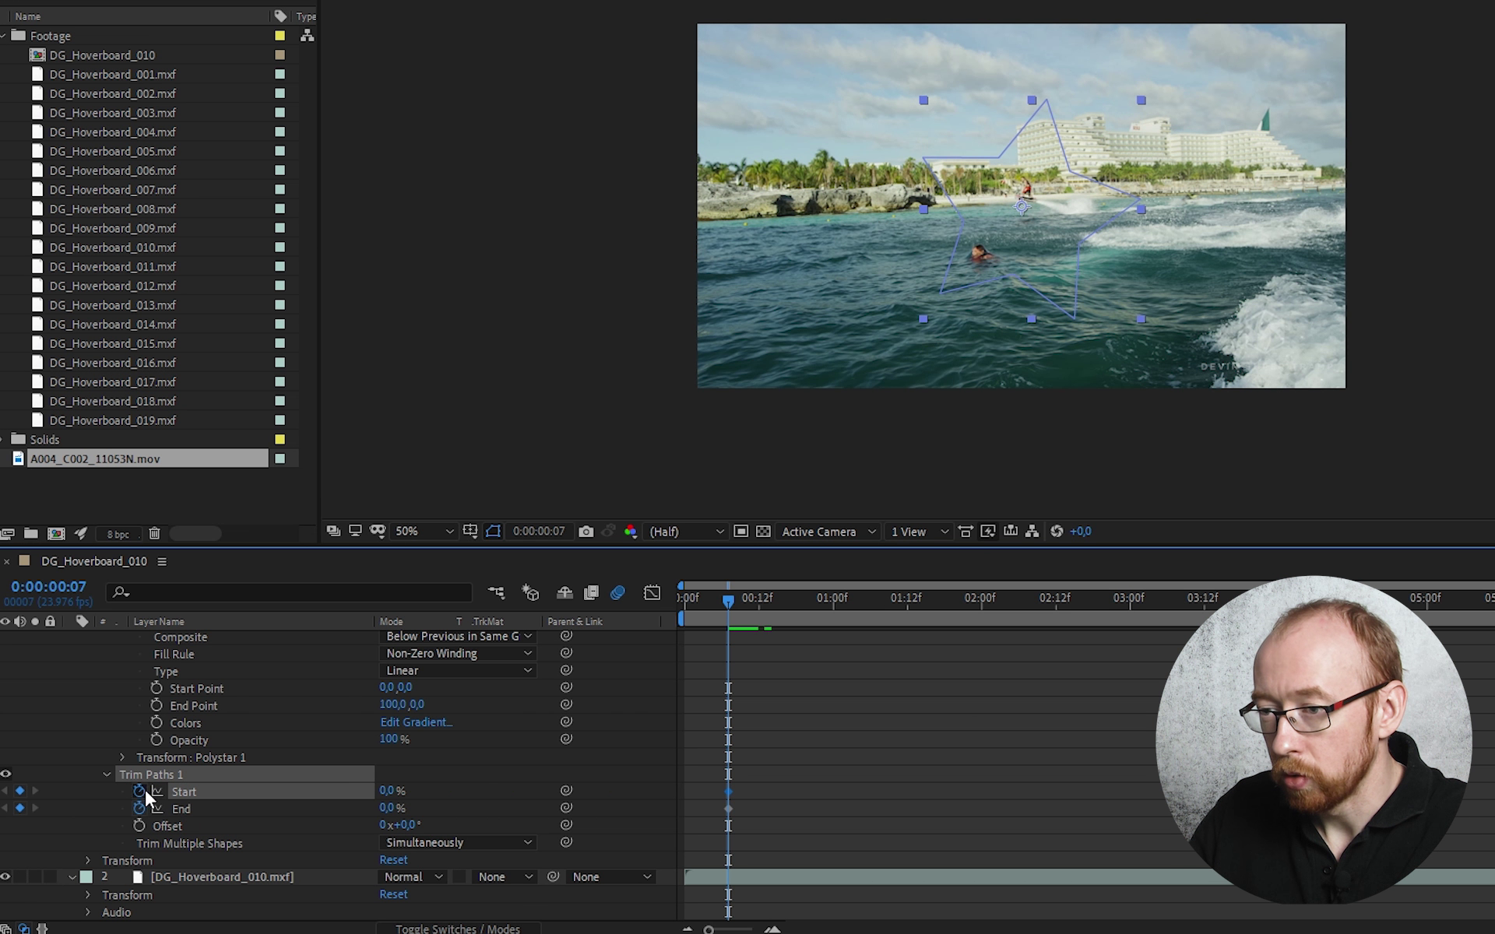
left_click_drag(746, 601, 858, 609)
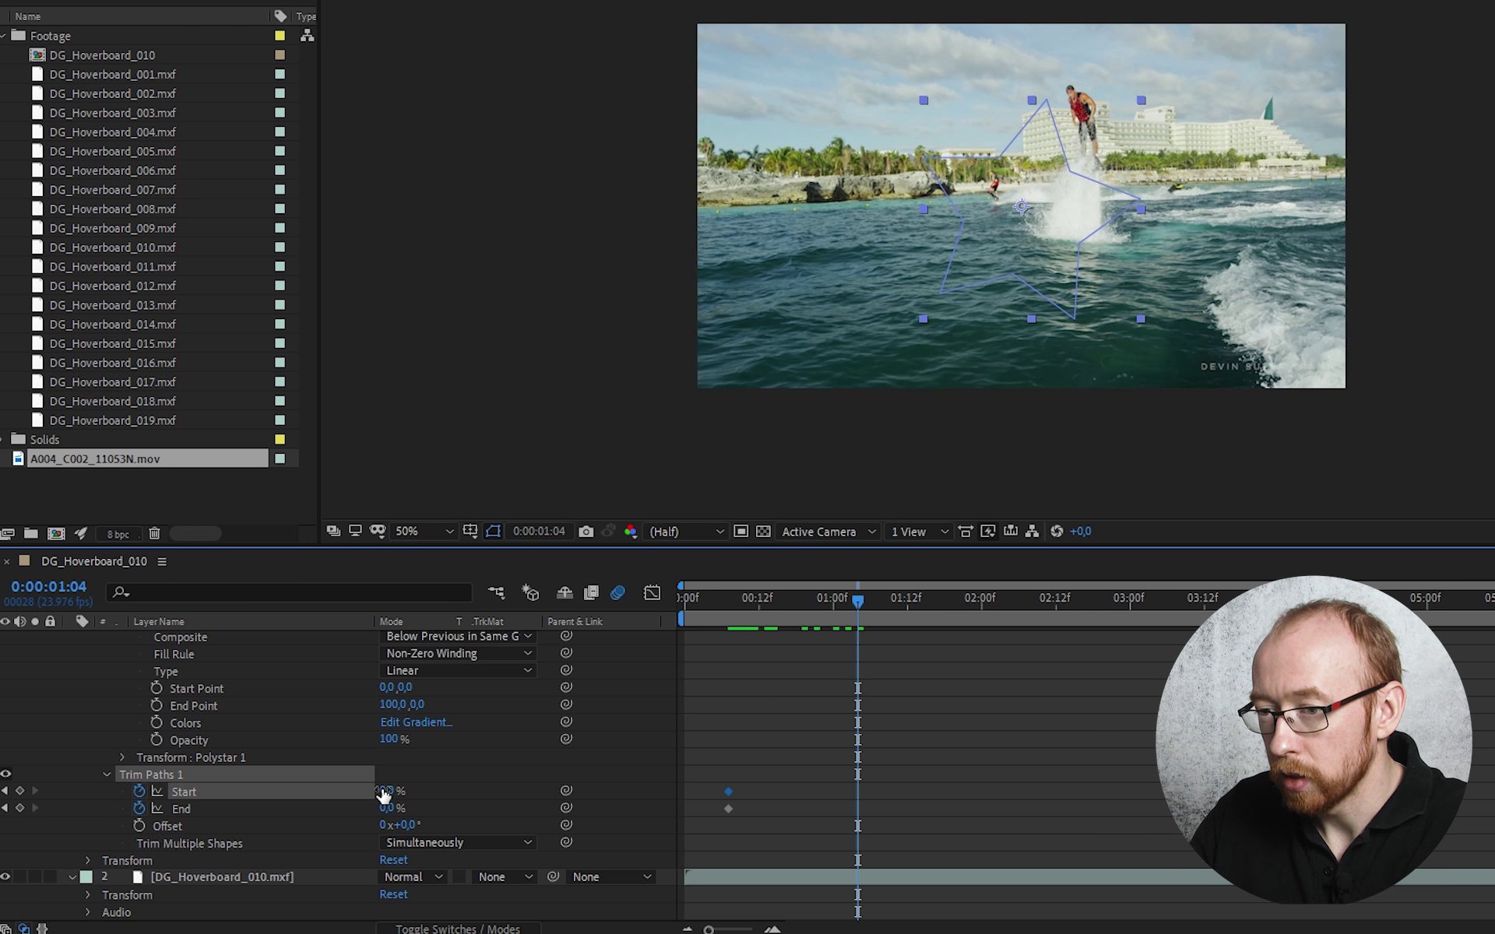
mouse_move(382, 808)
left_mouse_down()
mouse_move(461, 809)
mouse_move(465, 793)
left_mouse_up()
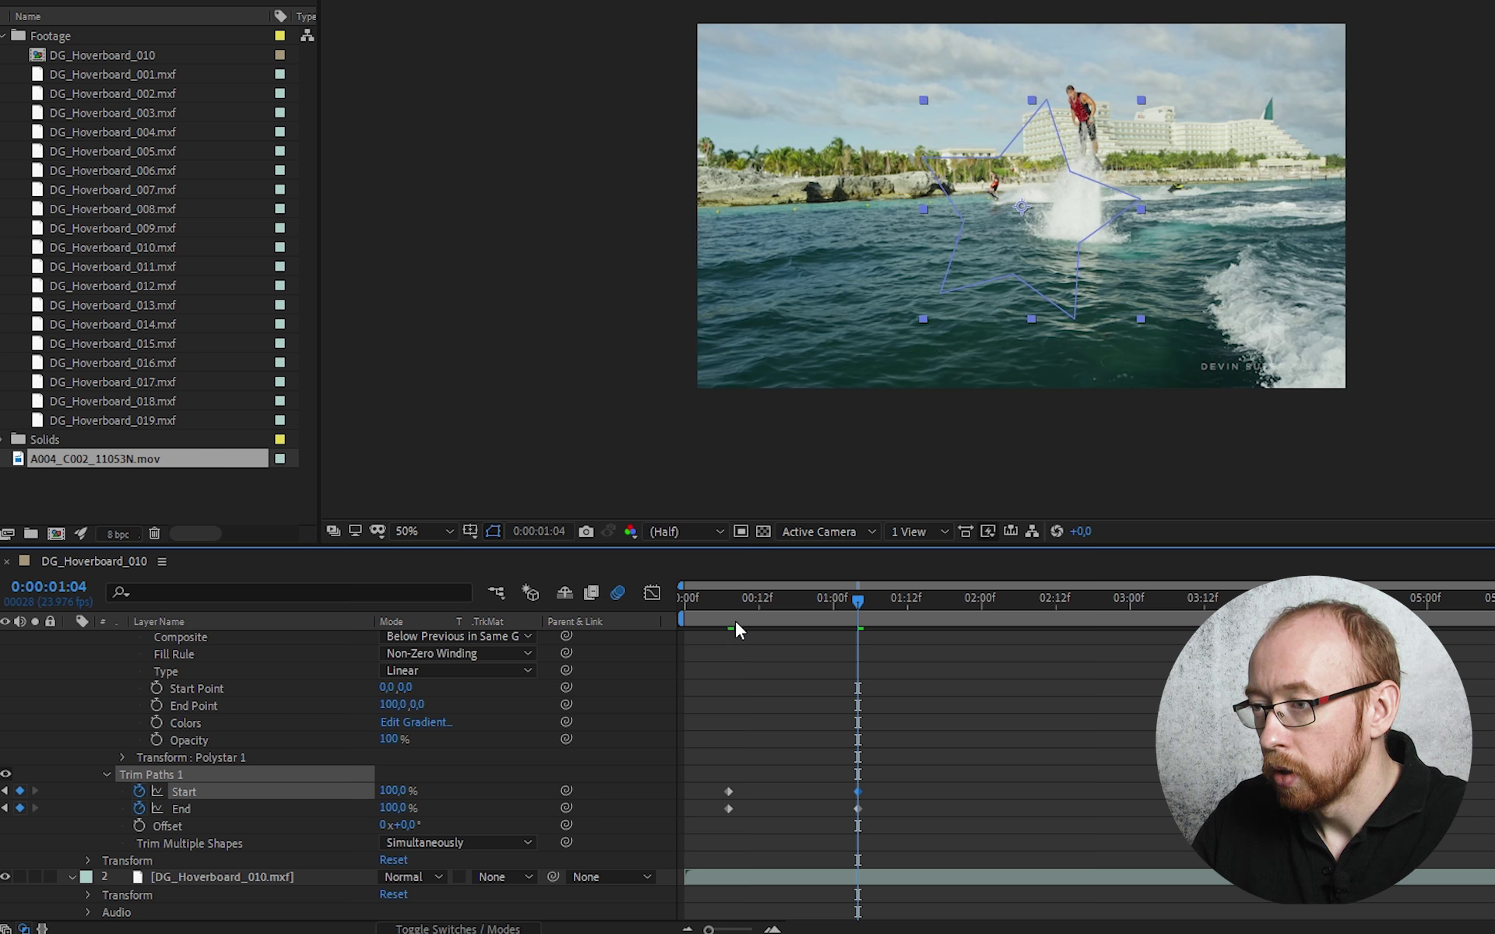
left_click(737, 601)
Shift both Start keyframes a few frames later and scrub to preview
left_click_drag(736, 601, 802, 604)
mouse_move(897, 771)
left_mouse_down()
mouse_move(721, 791)
mouse_move(746, 793)
left_mouse_up()
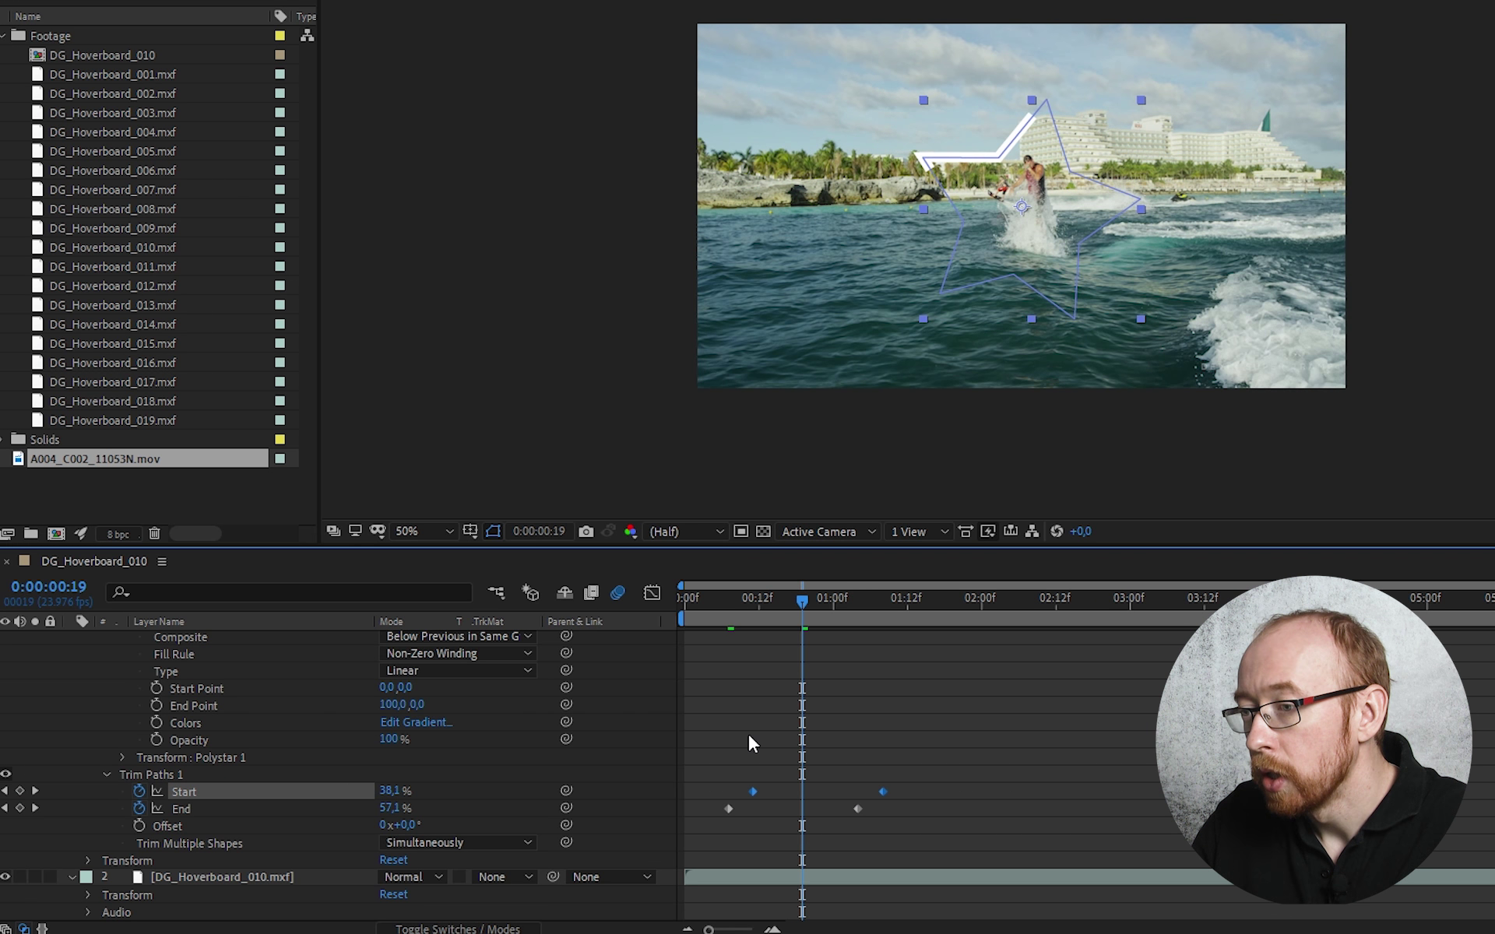
mouse_move(723, 605)
left_mouse_down()
mouse_move(859, 607)
mouse_move(760, 623)
mouse_move(864, 626)
mouse_move(888, 647)
mouse_move(728, 647)
left_mouse_up()
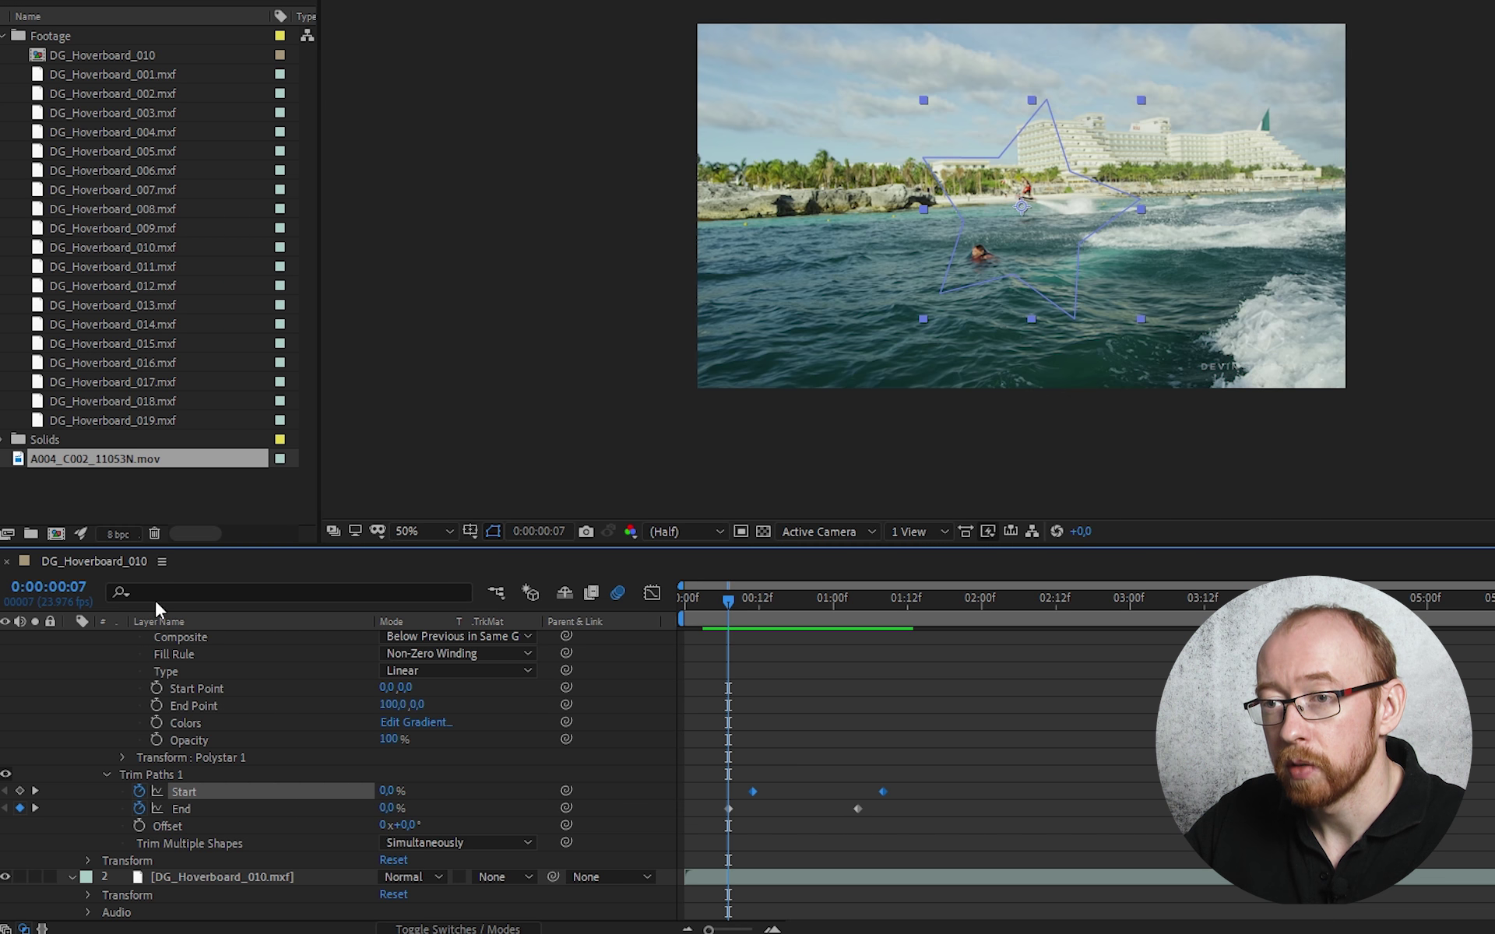
Collapse the shape layer and create a new composition from A004_C002_11053N.mov
scroll(141, 666, "up", 3)
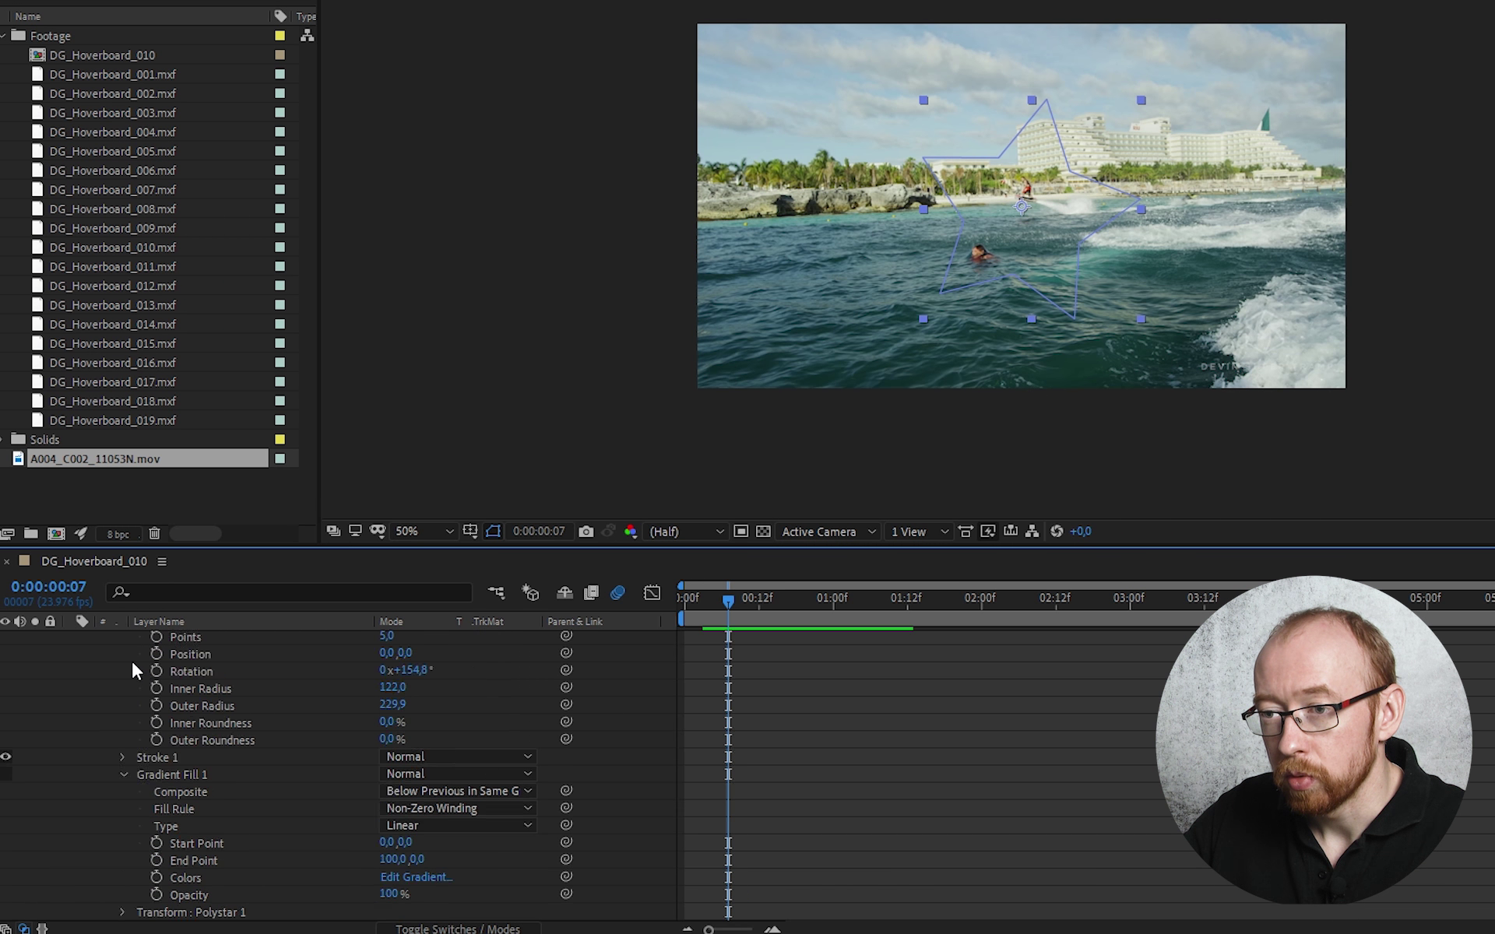
scroll(132, 660, "up", 2)
left_click(73, 639)
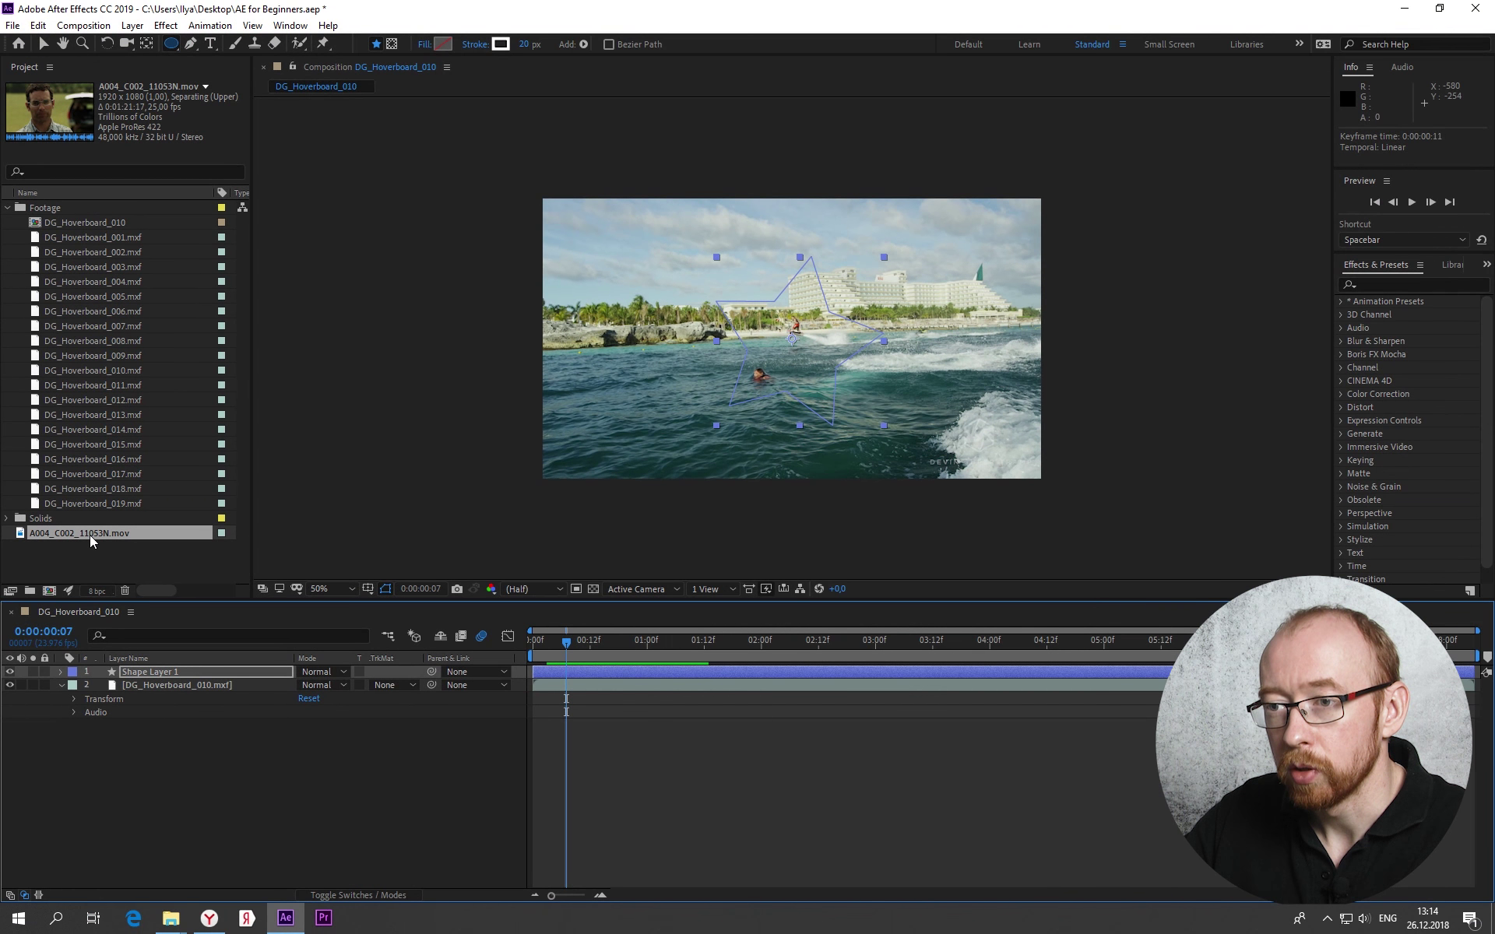
mouse_move(90, 531)
left_mouse_down()
mouse_move(88, 603)
mouse_move(49, 590)
left_mouse_up()
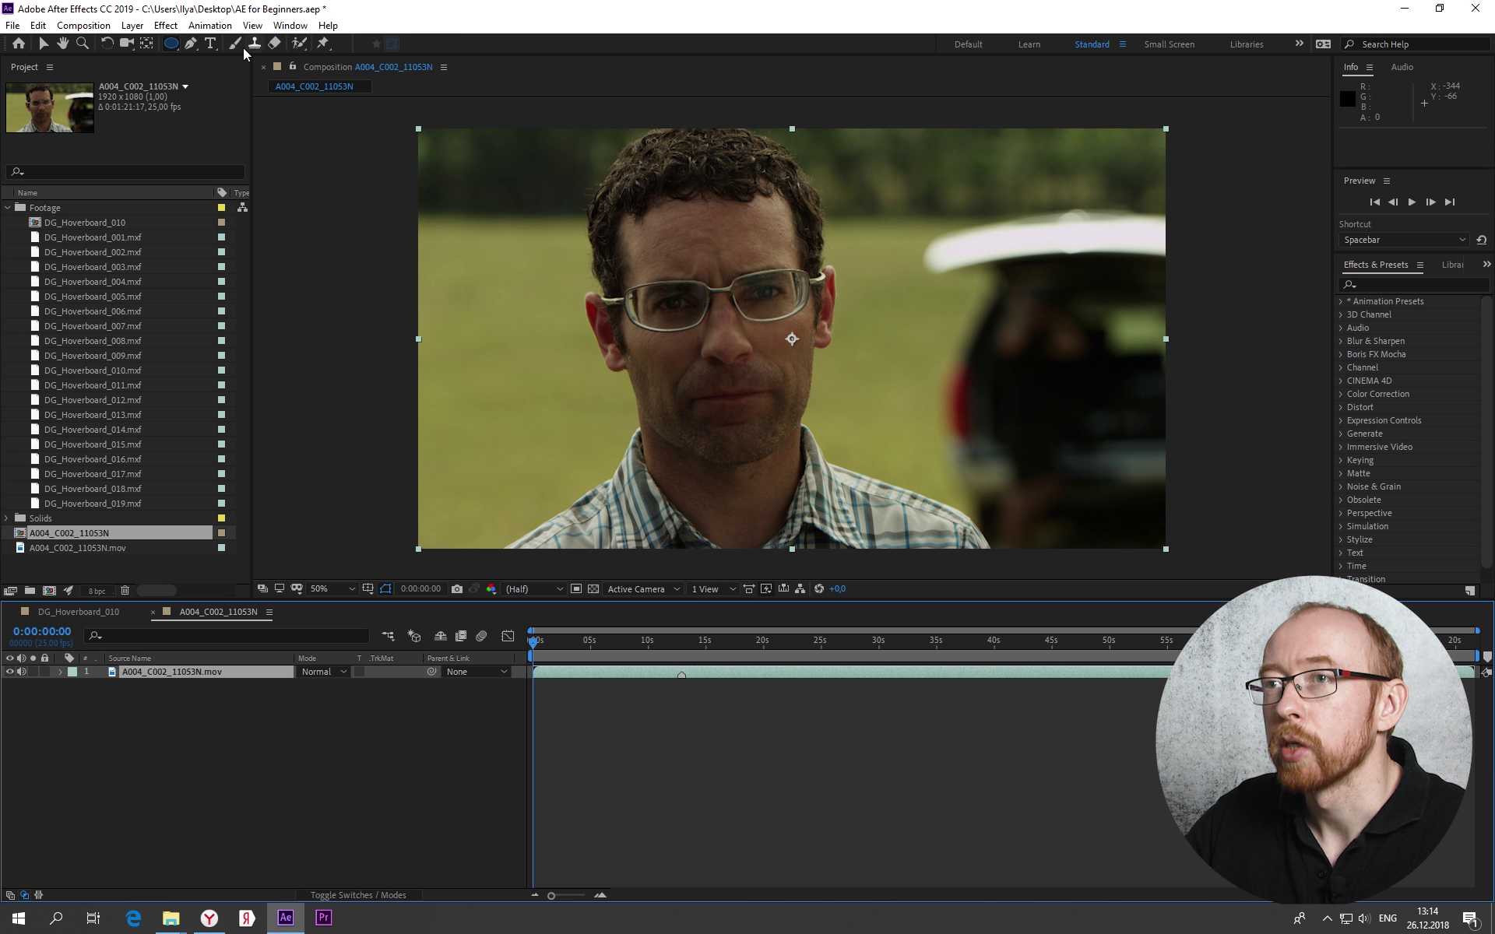
Undo the accidental tiny ellipse mask on the footage layer
left_click(174, 46)
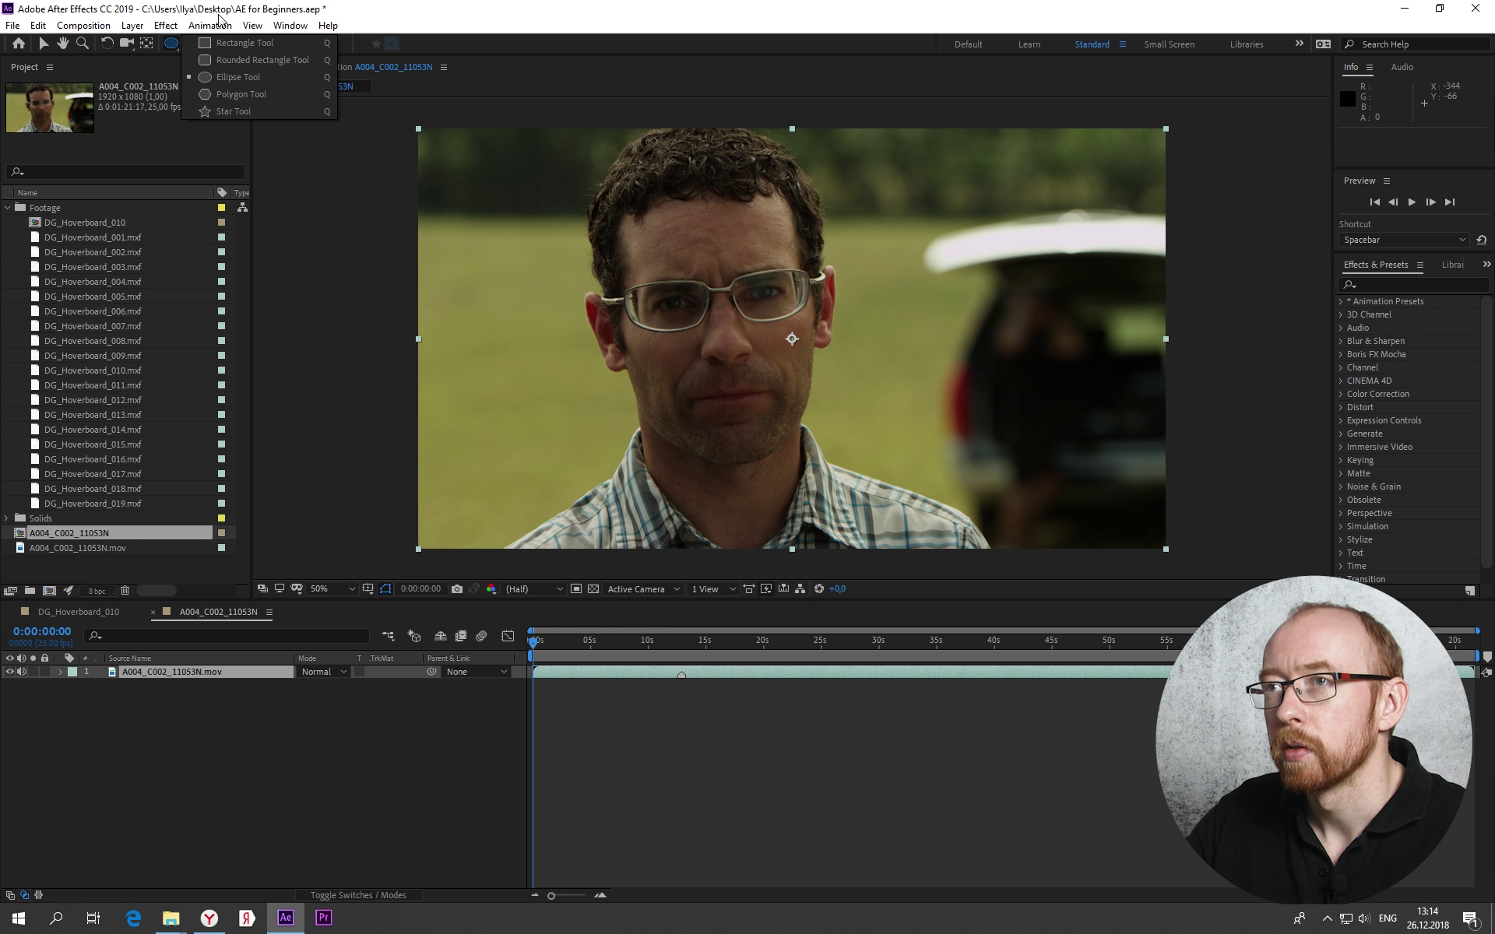
left_click(320, 216)
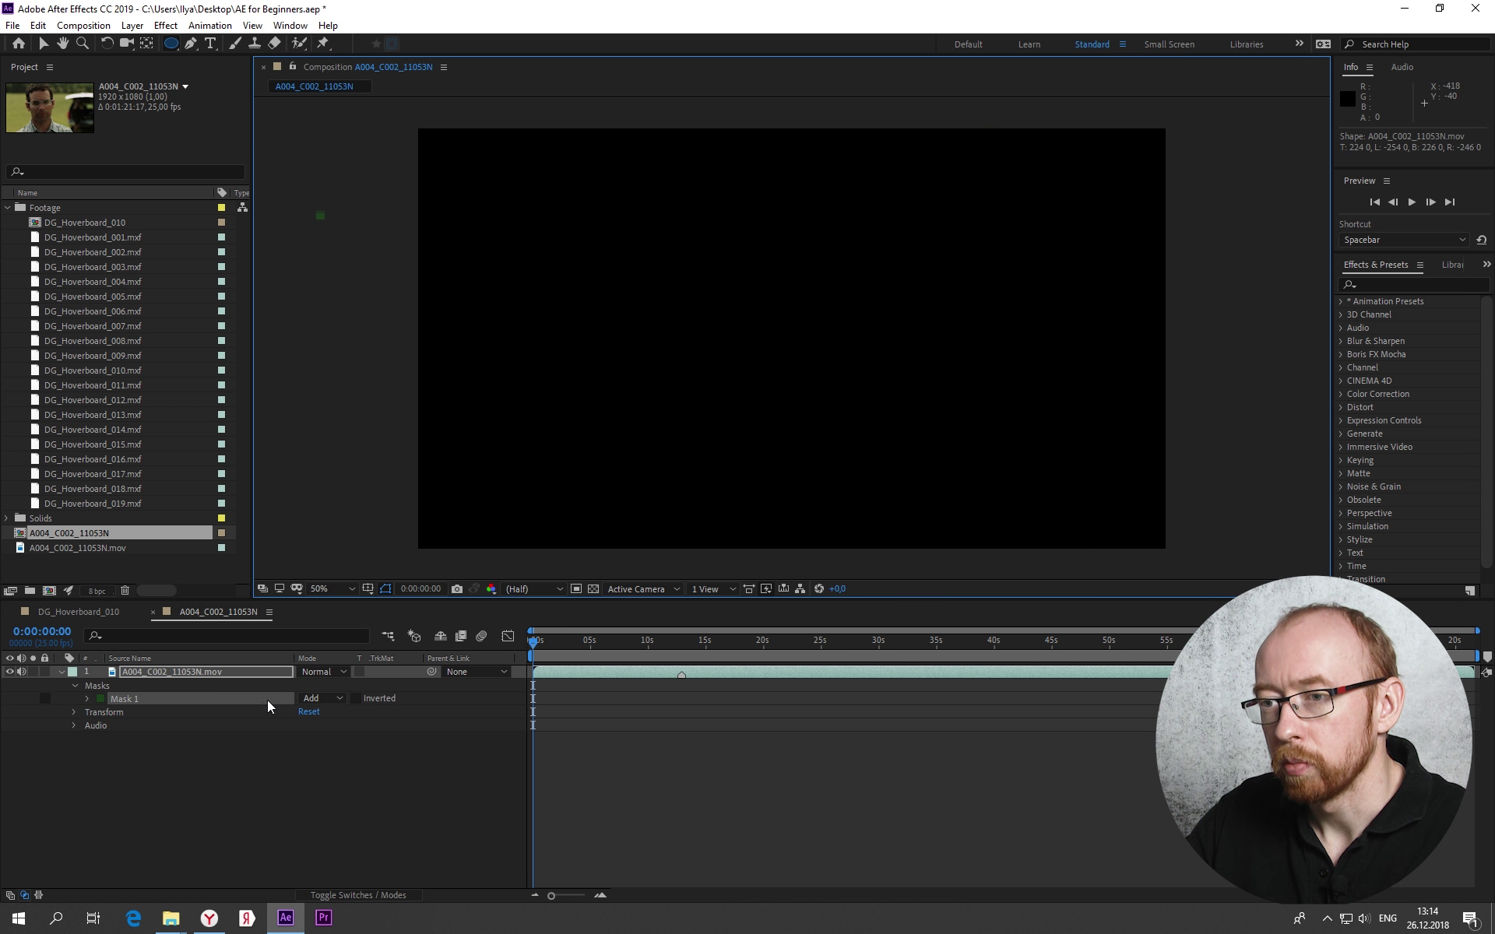
left_click(213, 674)
key("ctrl+z")
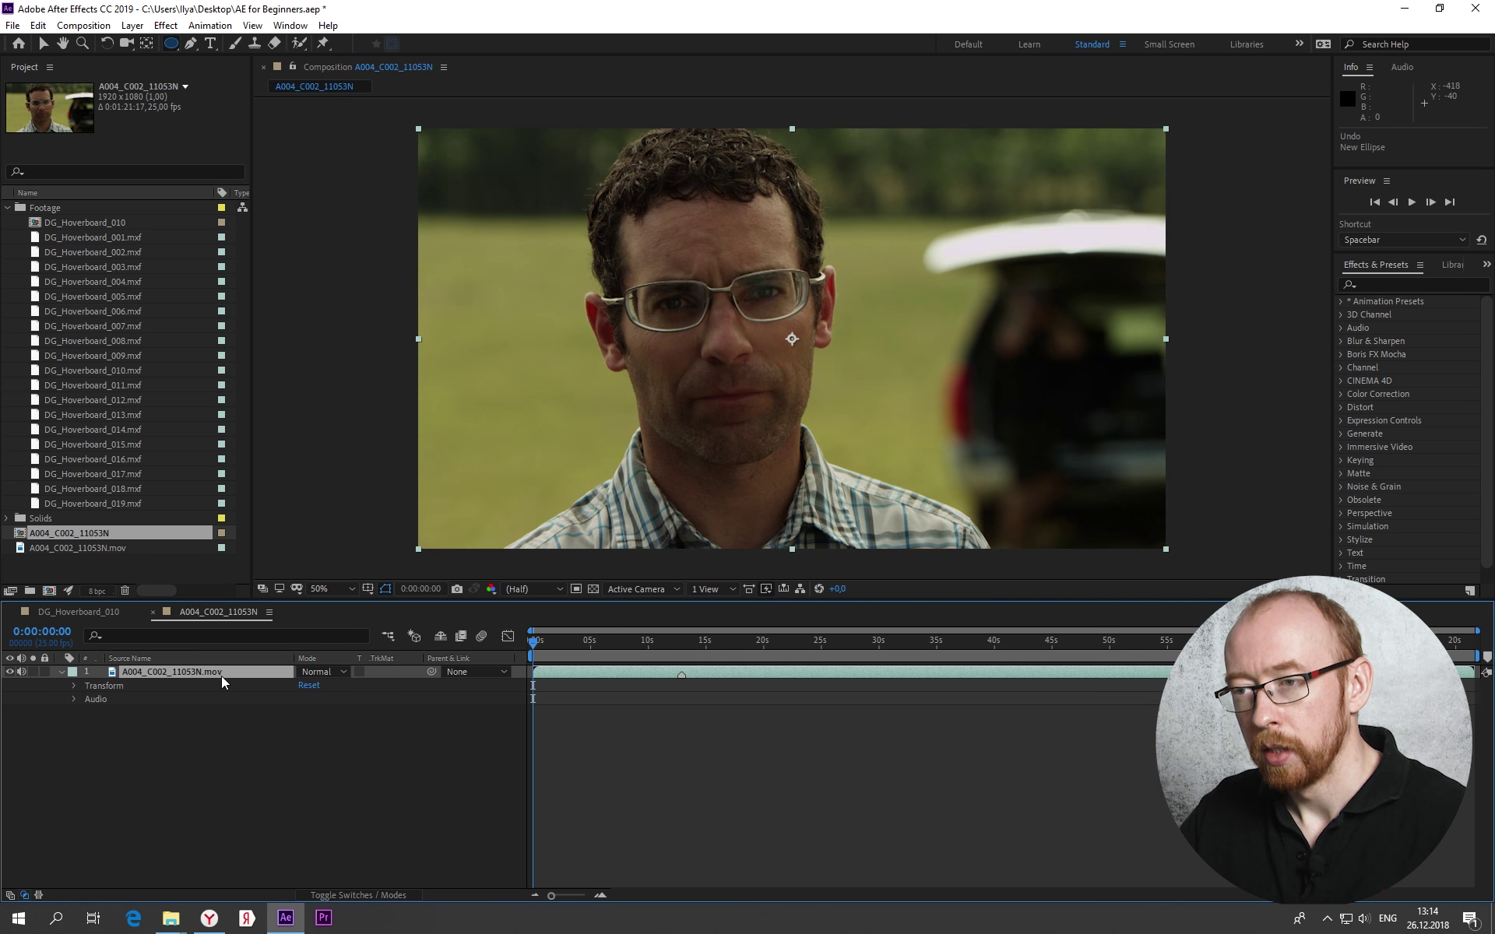
left_click(251, 780)
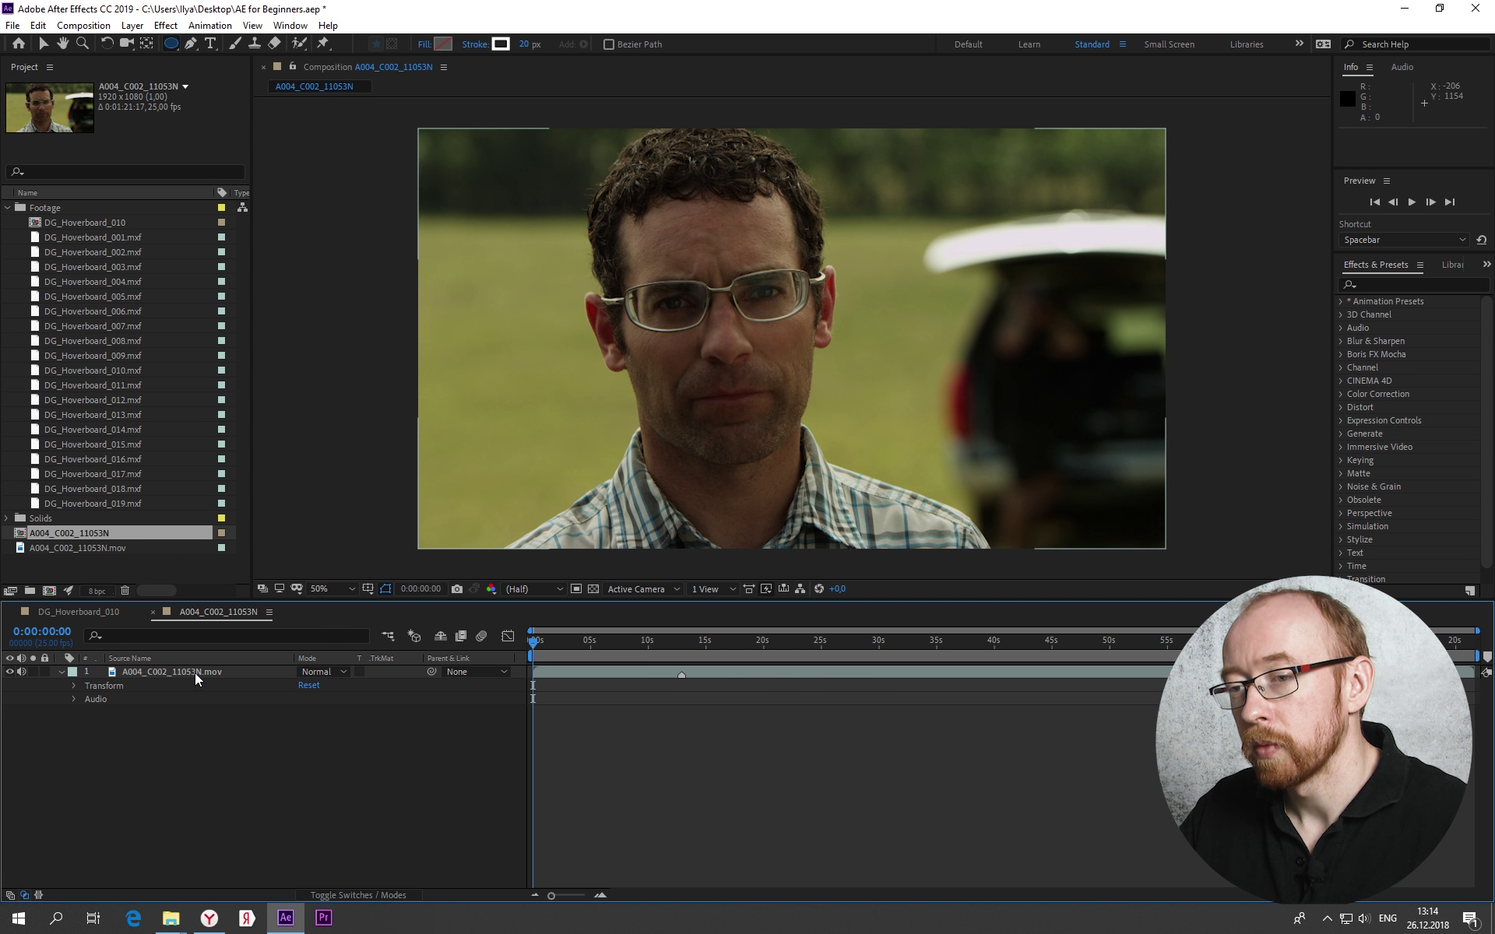
With the Pen tool, trace a closed outline around the man's head and shoulders
left_click(190, 44)
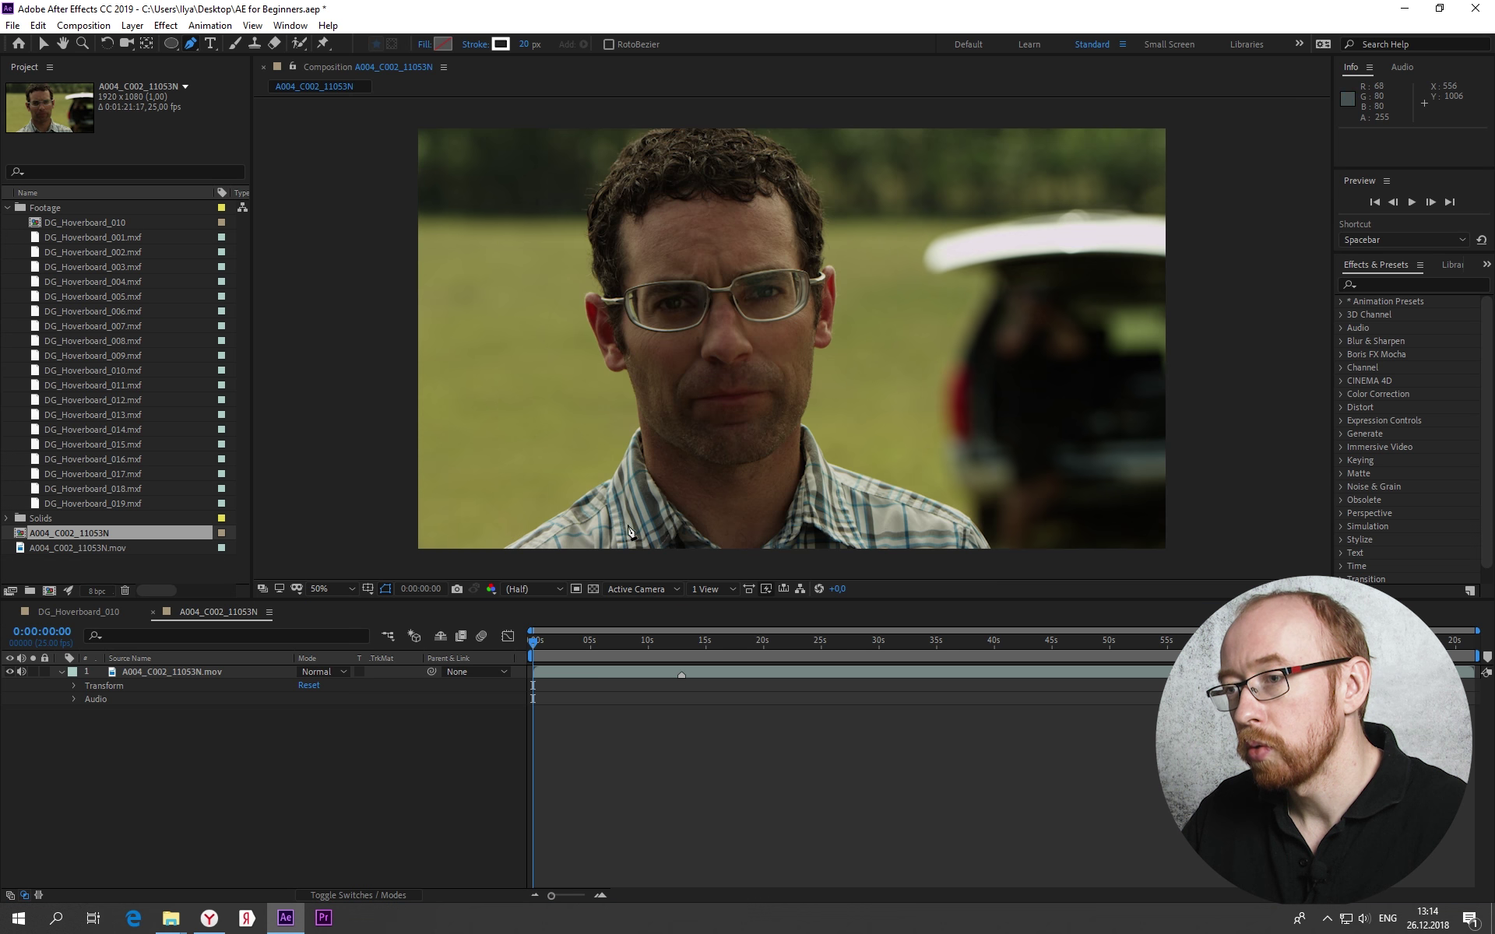
left_click(487, 560)
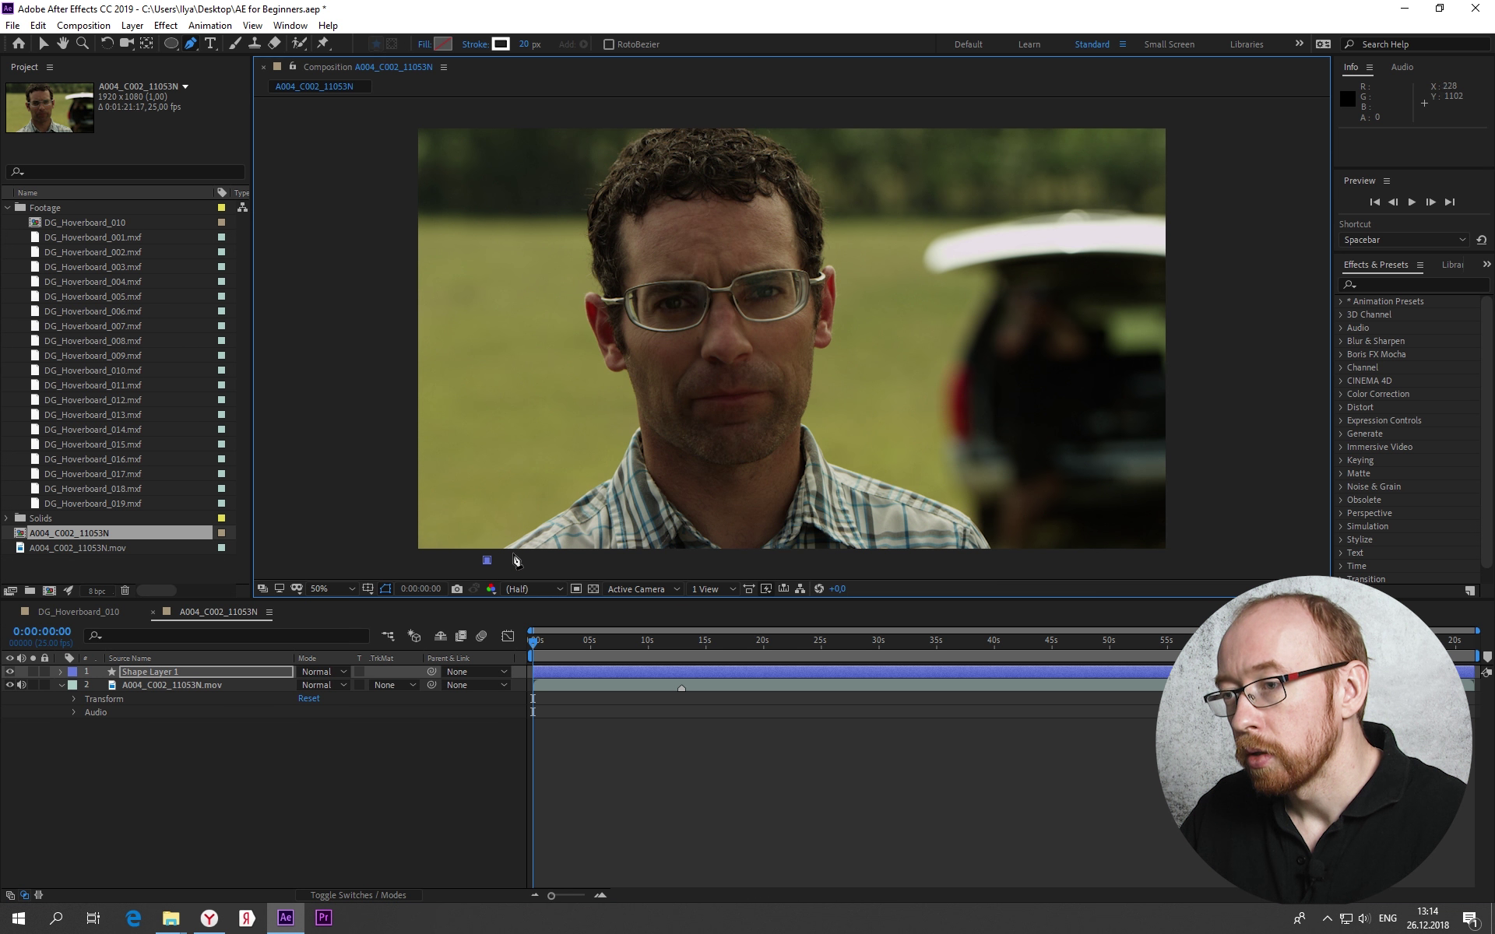
left_click(567, 511)
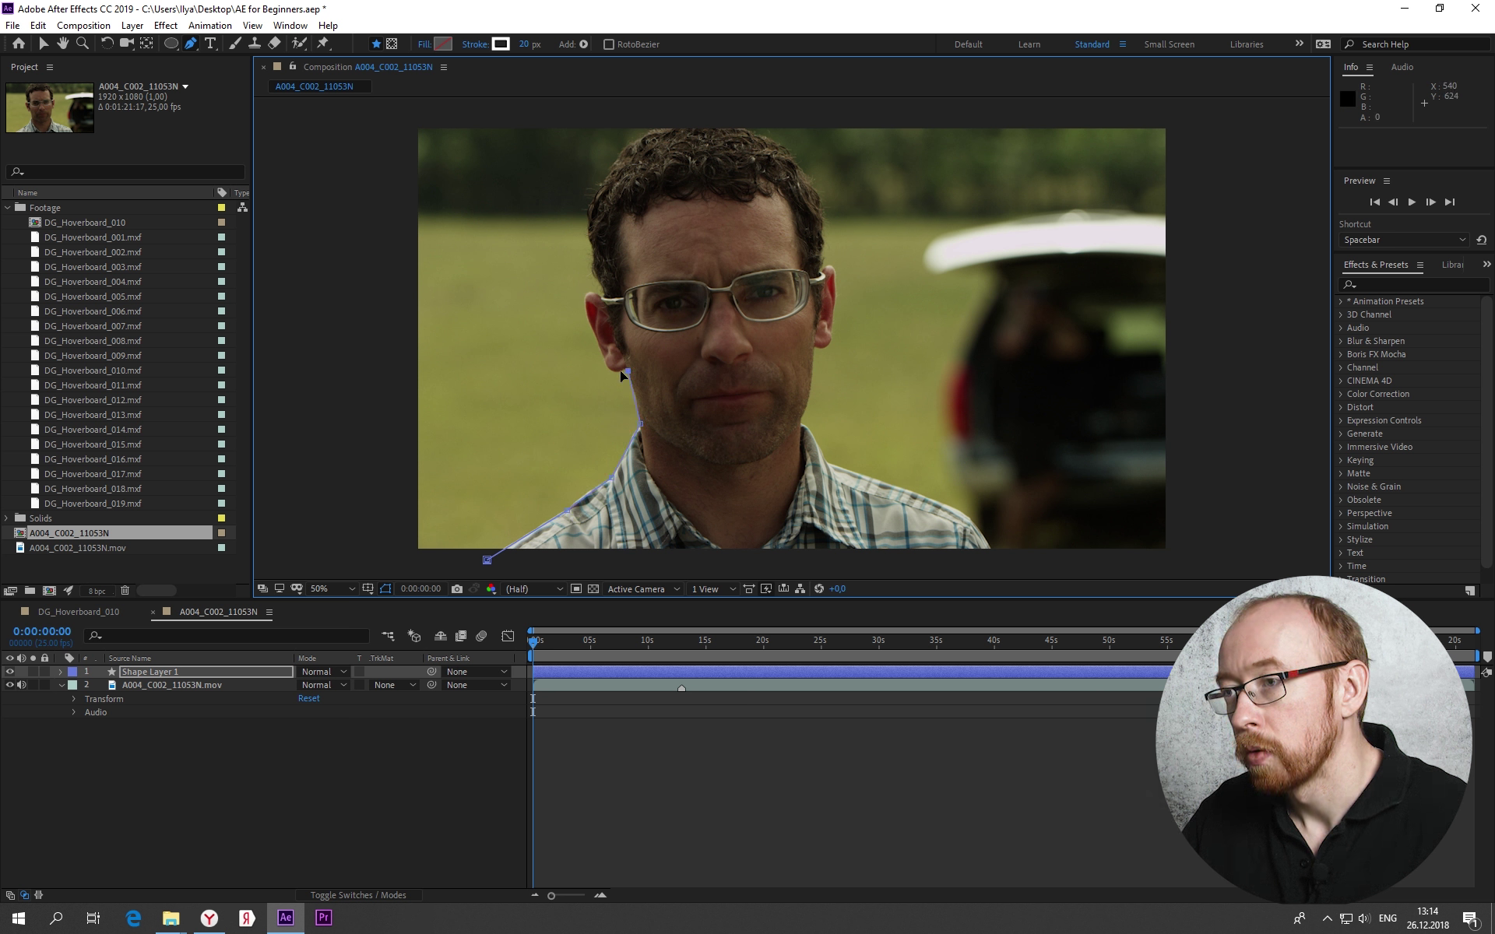
left_click(583, 295)
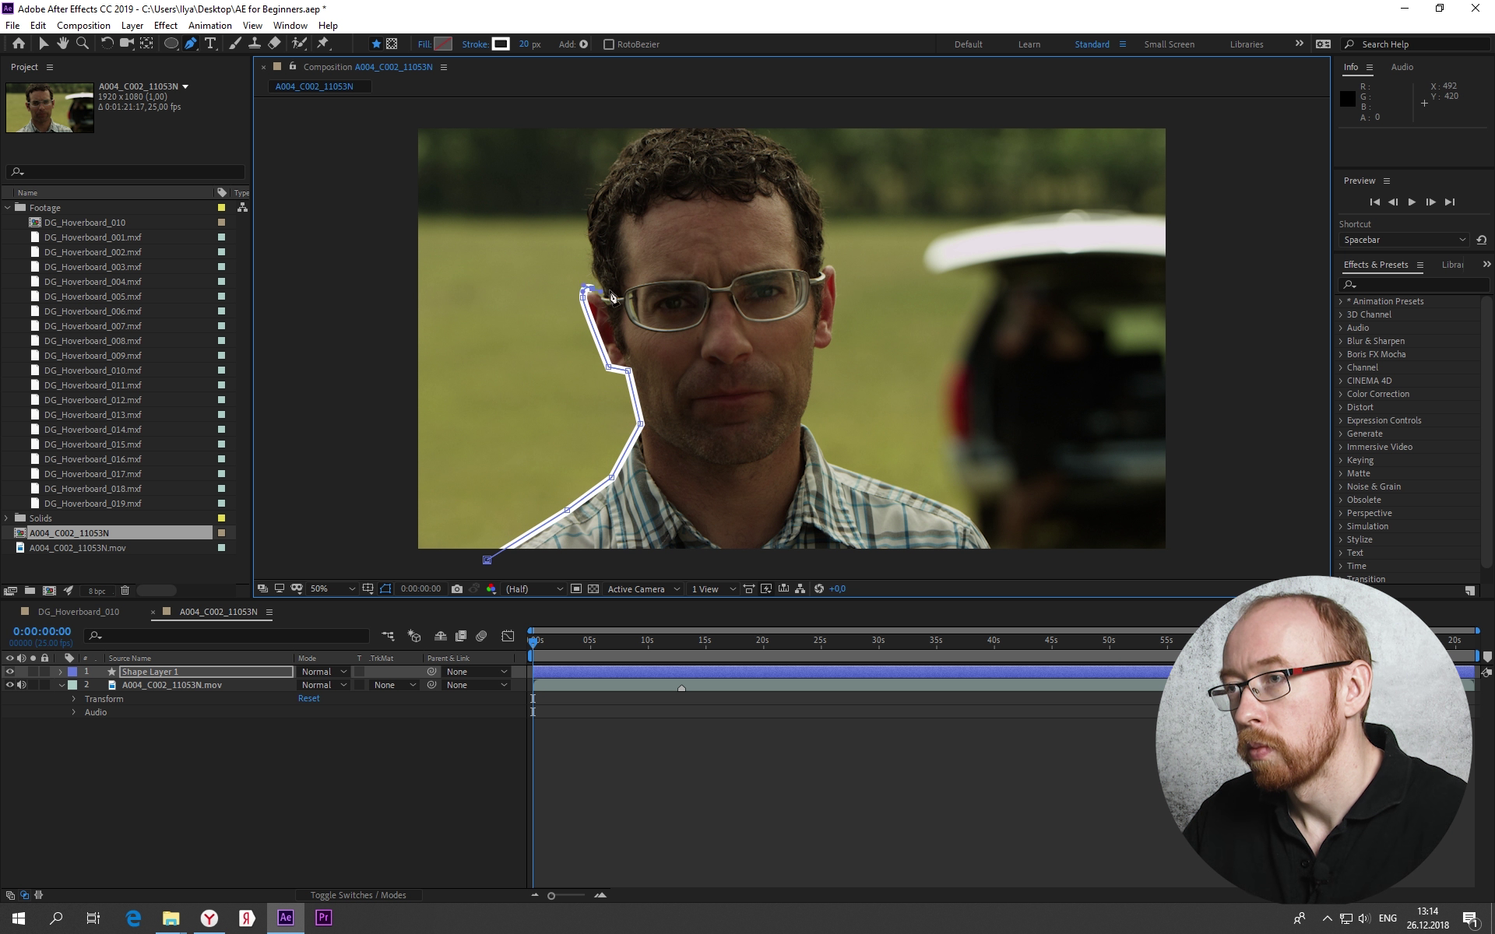
left_click(632, 132)
left_click(713, 119)
left_click(830, 188)
left_click(833, 349)
left_click(903, 482)
left_click(986, 562)
left_click(487, 560)
Scrub the clip to check the outline, then return to the hoverboard composition
left_click_drag(583, 642, 555, 646)
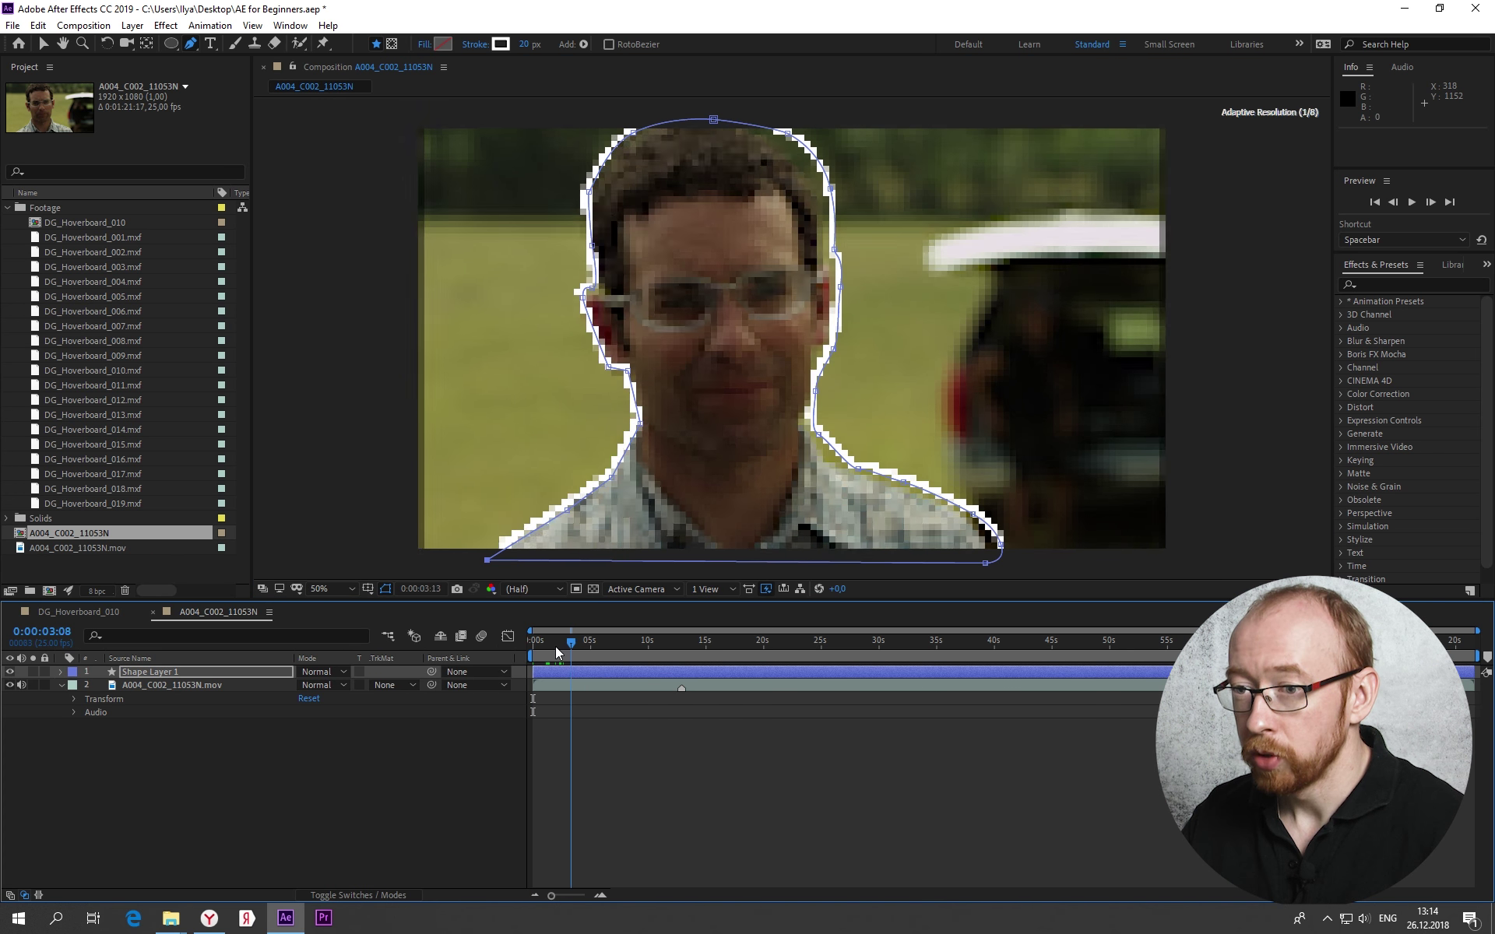
mouse_move(556, 648)
left_mouse_down()
mouse_move(599, 679)
mouse_move(516, 678)
left_mouse_up()
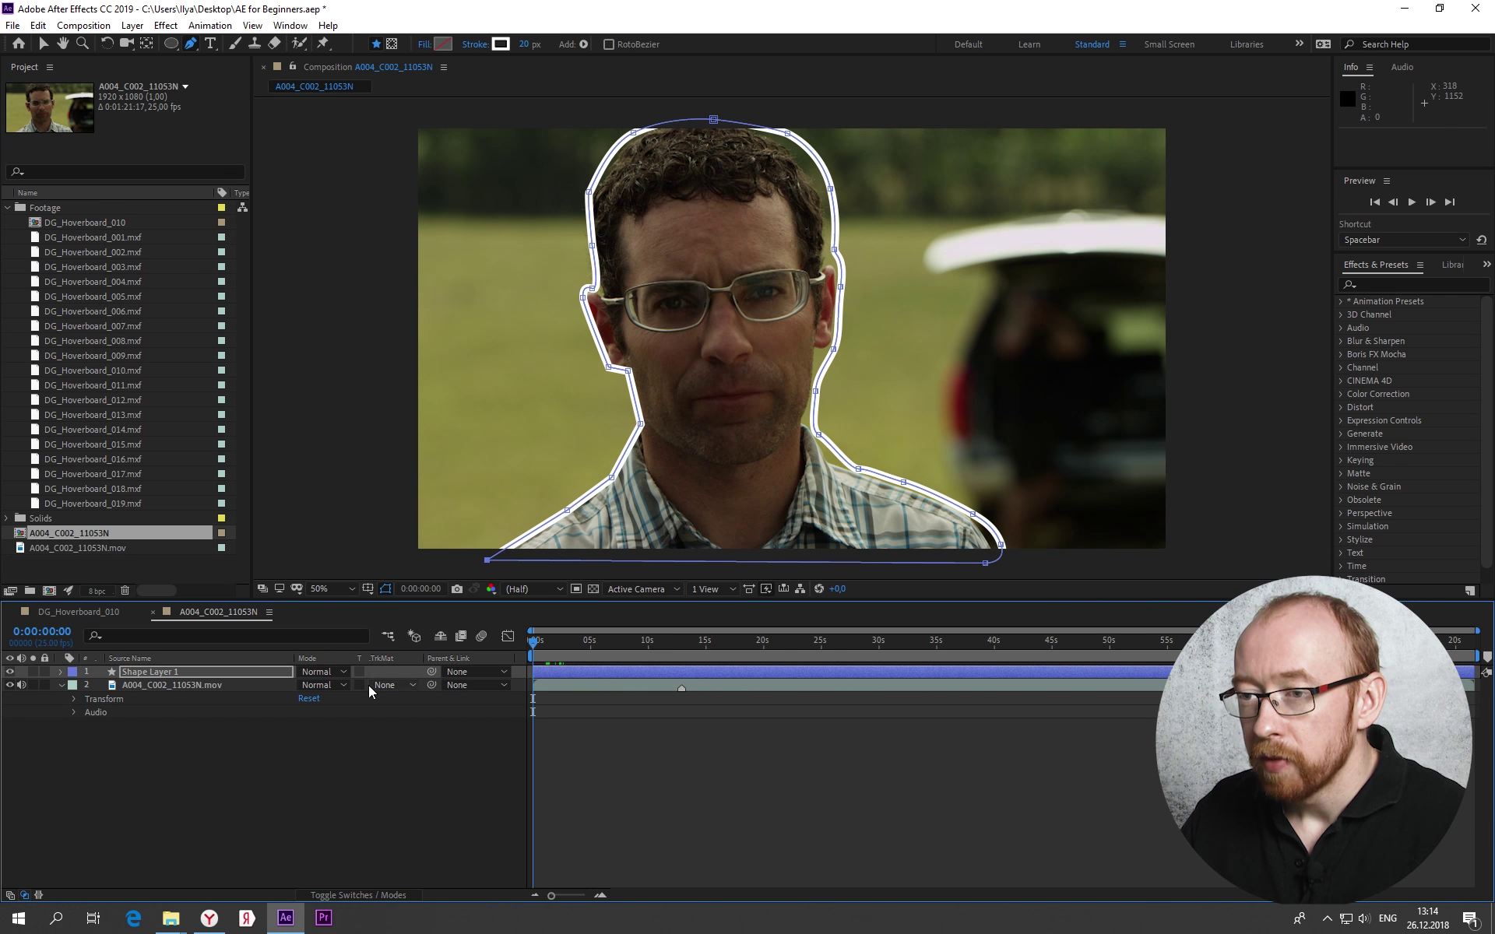
left_click(94, 612)
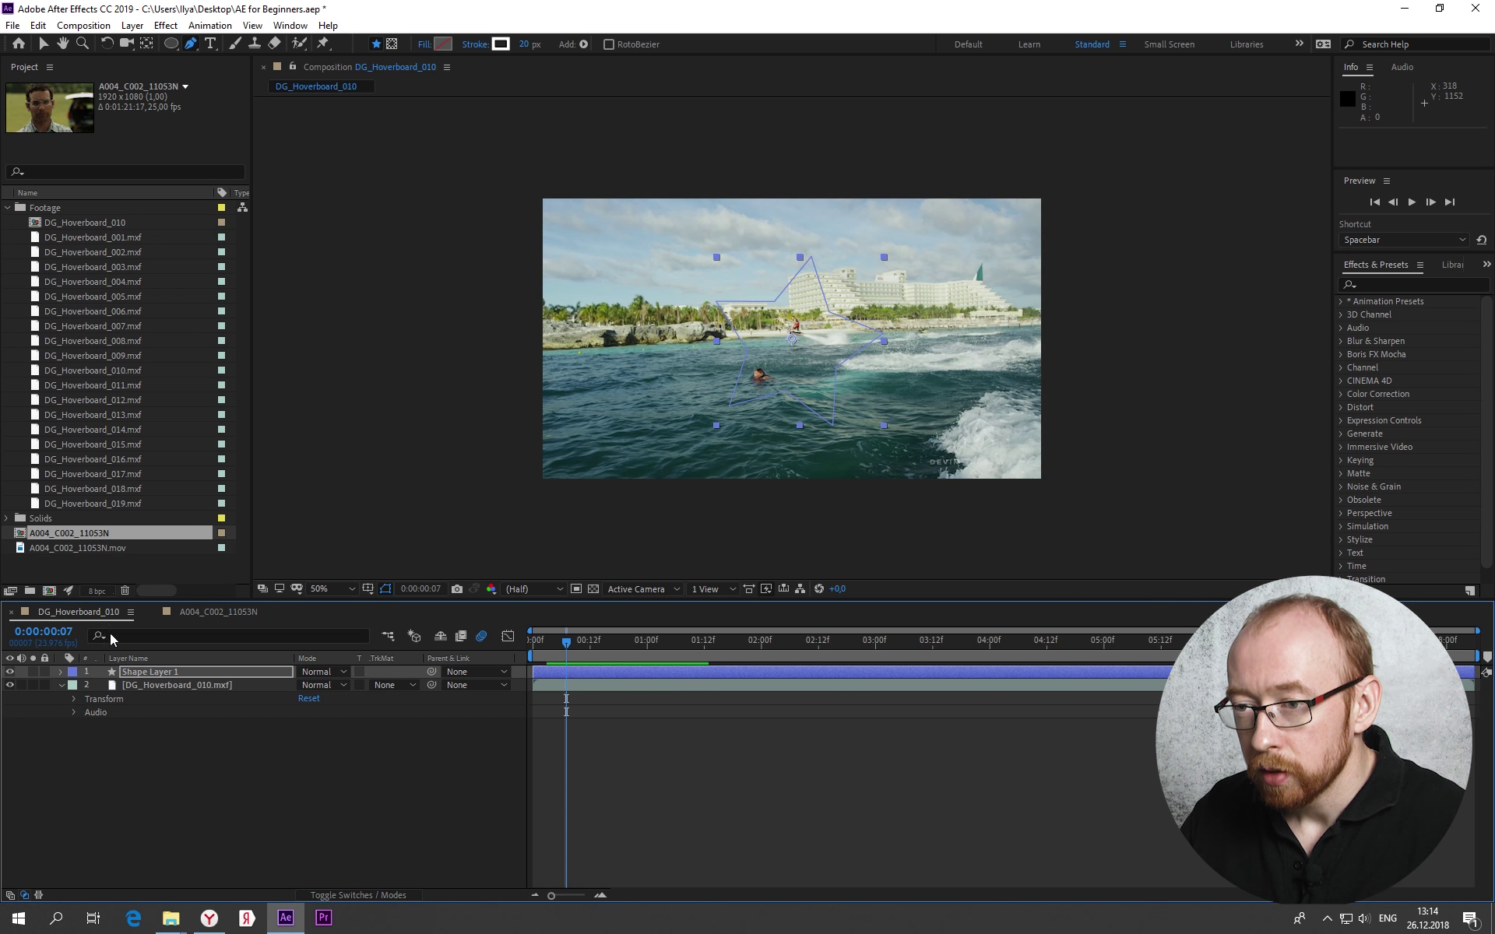
Copy the star's Trim Paths animation and paste it onto the head outline layer
left_click(61, 672)
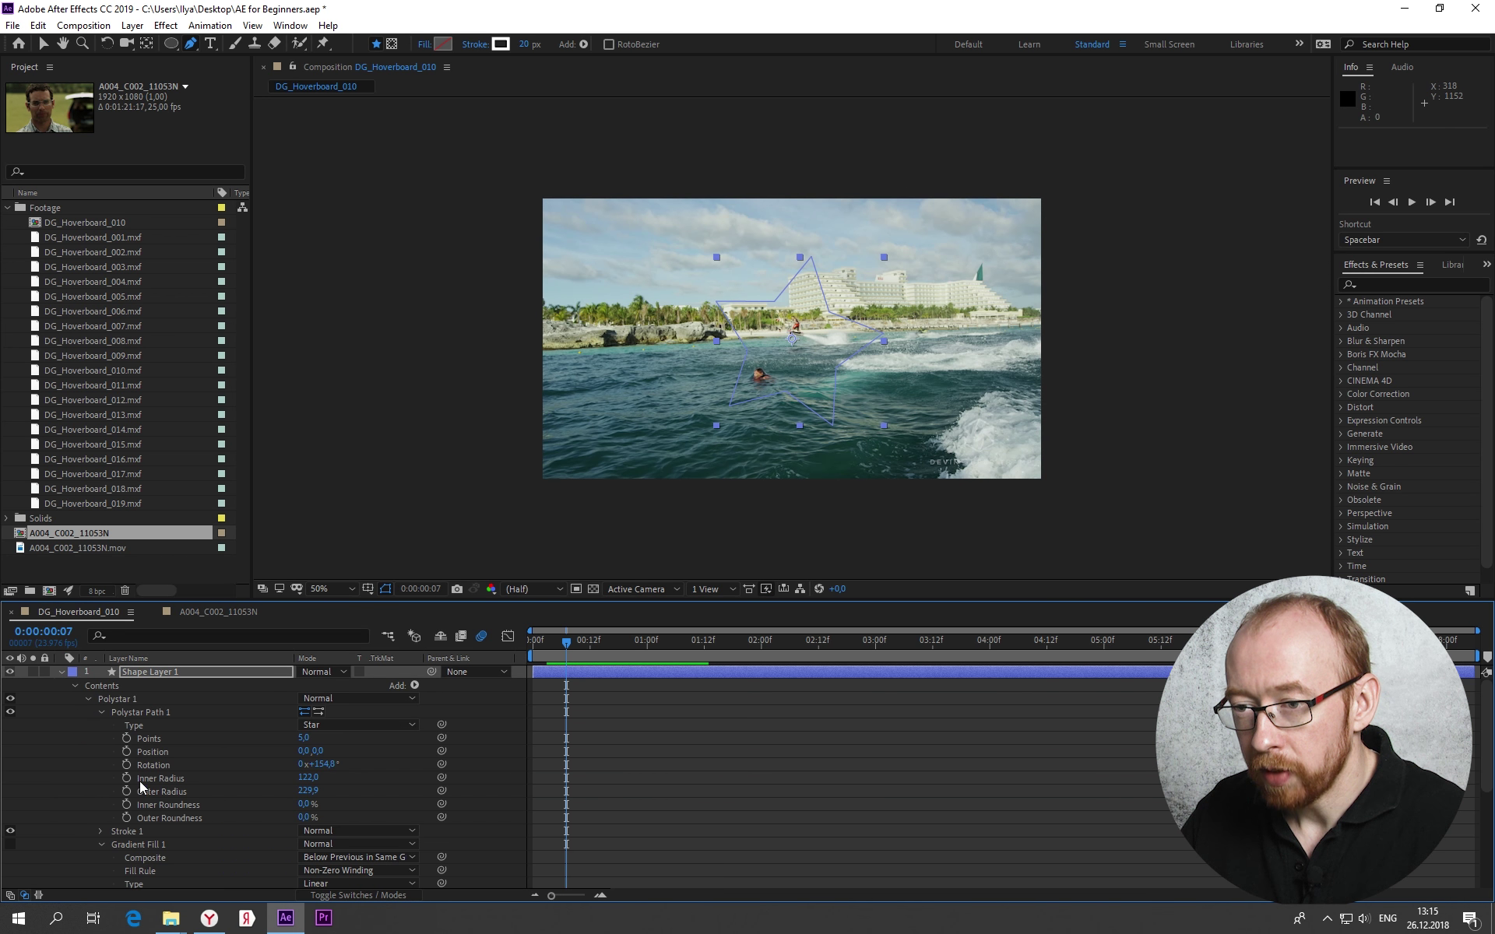
left_click(100, 713)
left_click(145, 859)
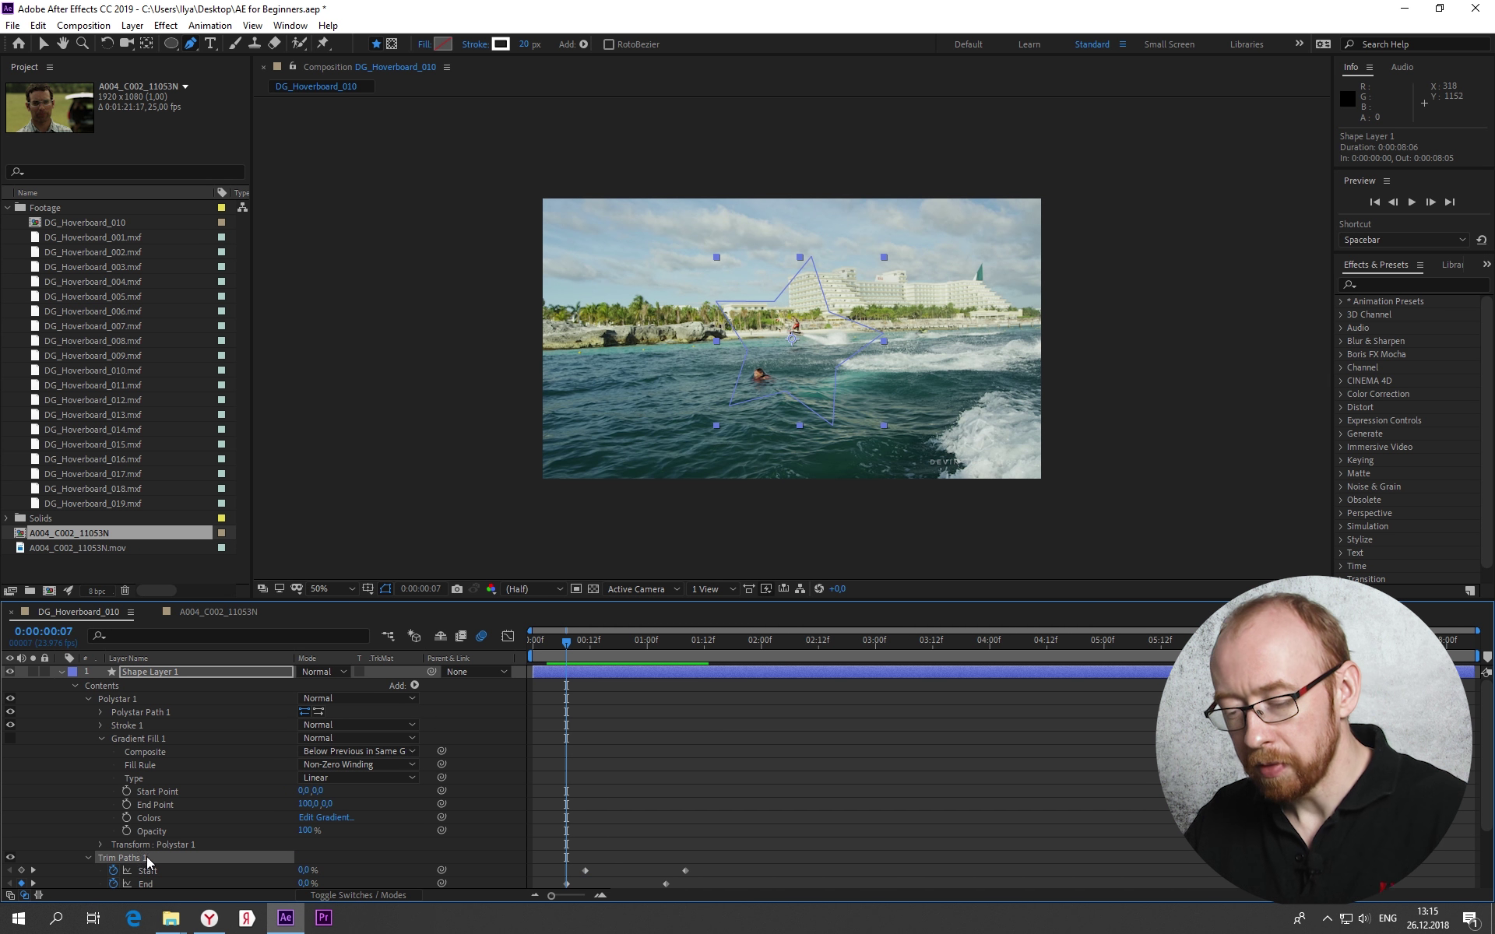
left_click(201, 612)
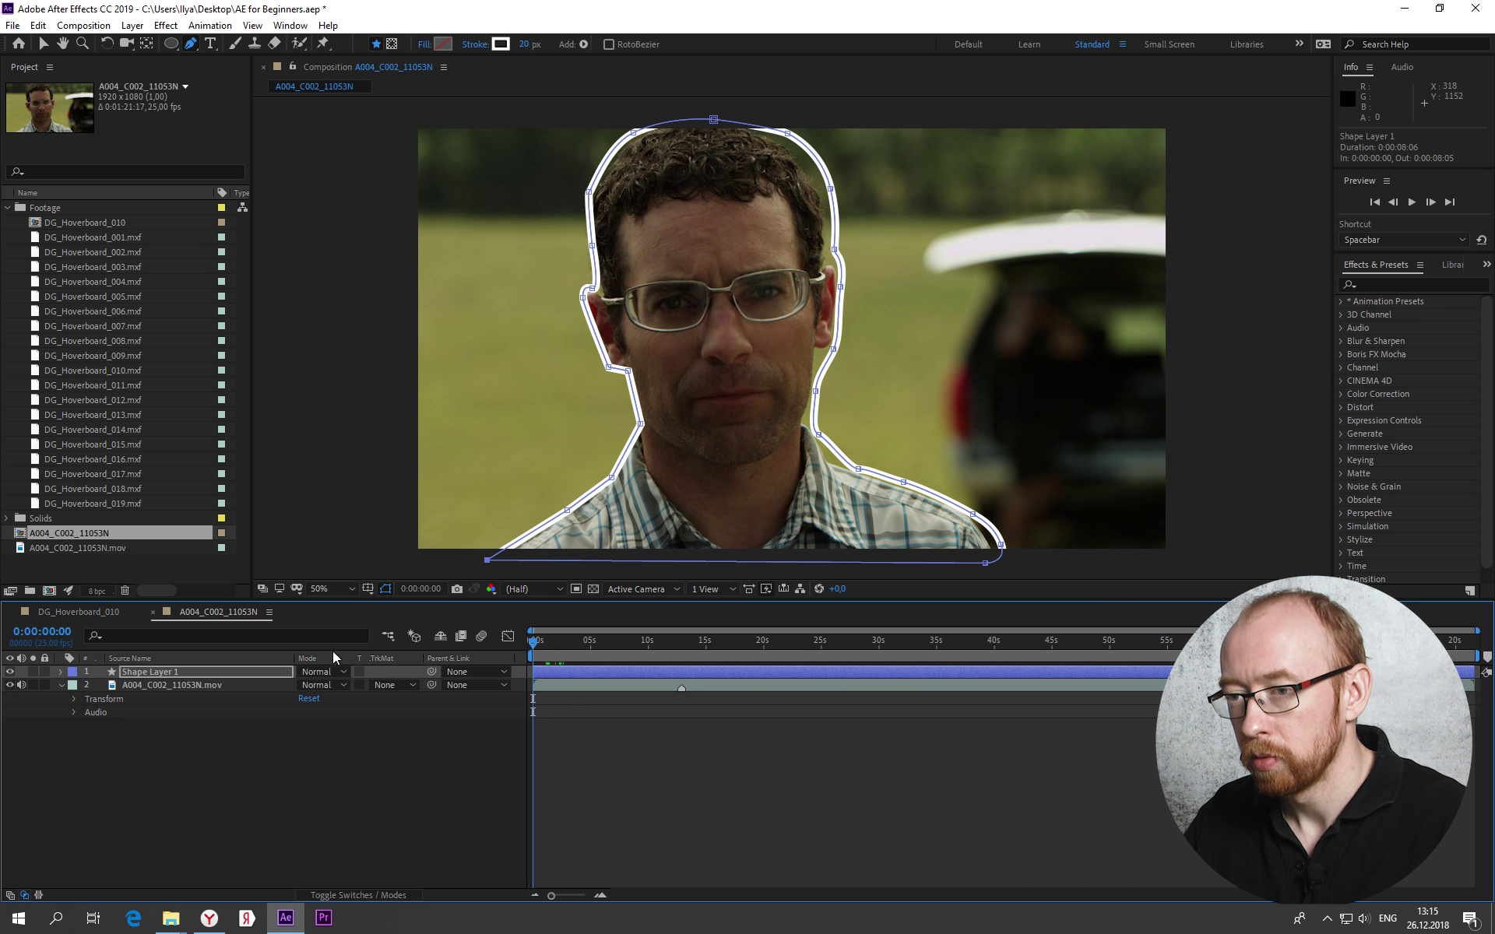
left_click(162, 675)
left_click(61, 672)
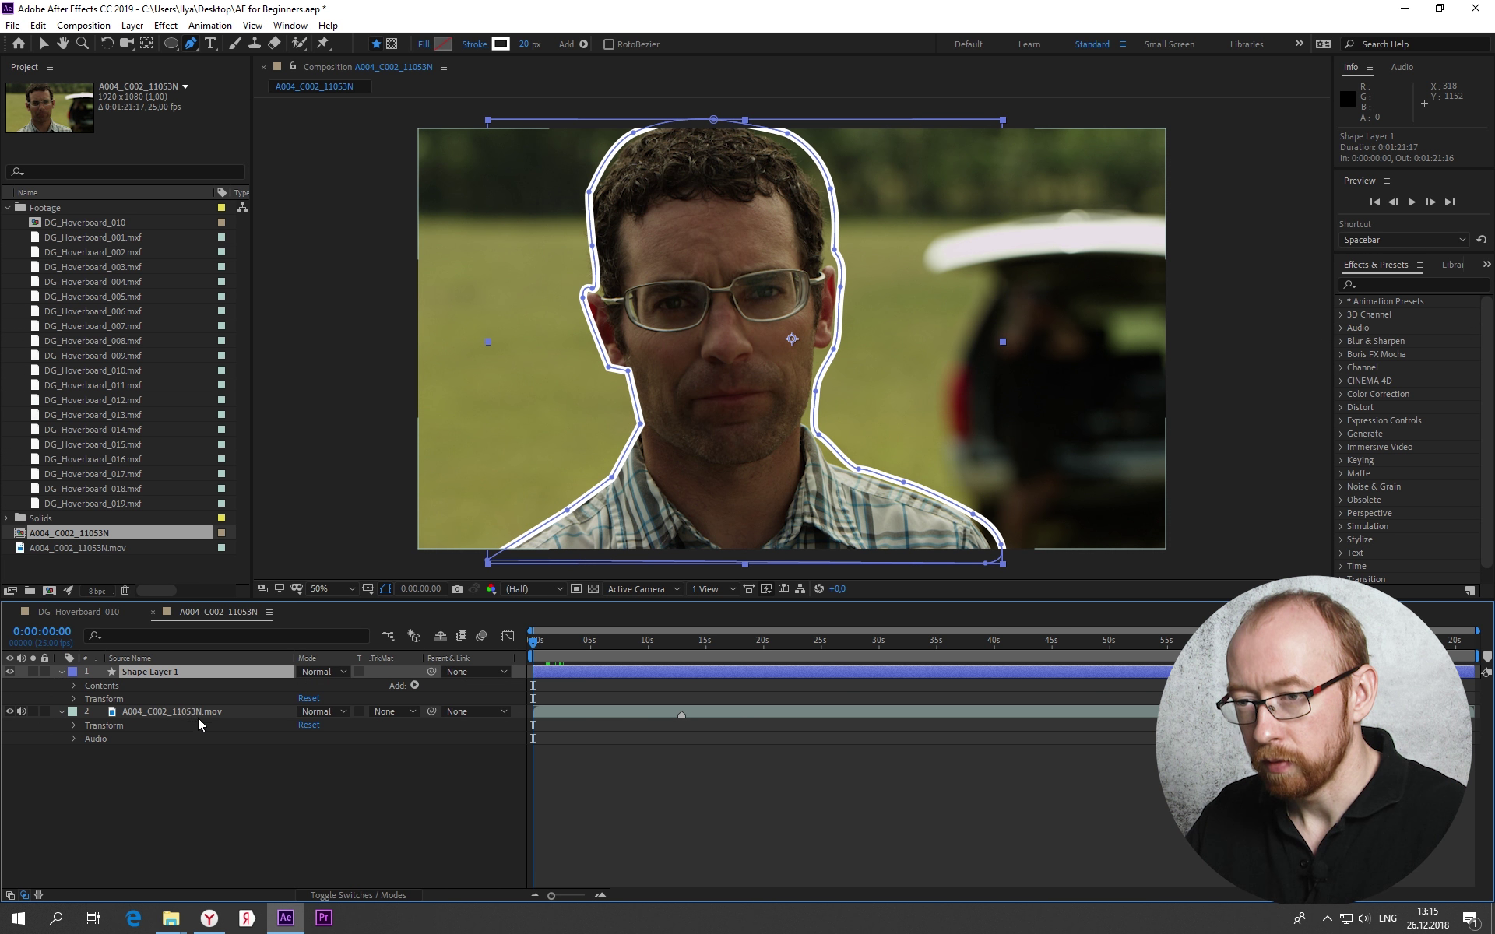
key("ctrl+v")
Shift the pasted Trim Start and End keyframes later, preview, then return to DG_Hoverboard_010
left_click(74, 686)
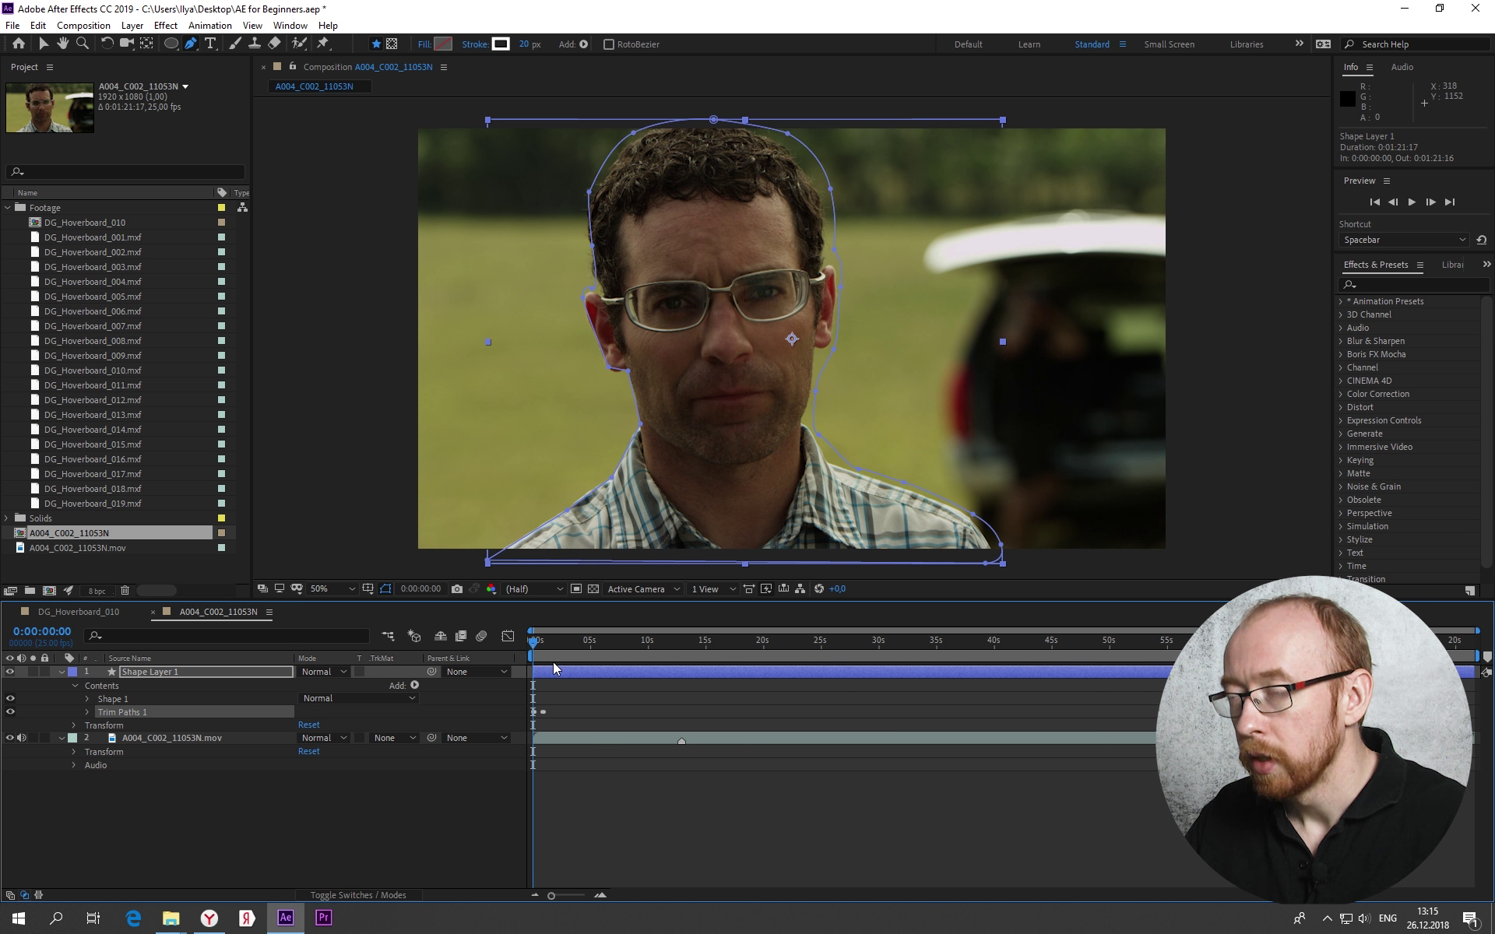
key("space")
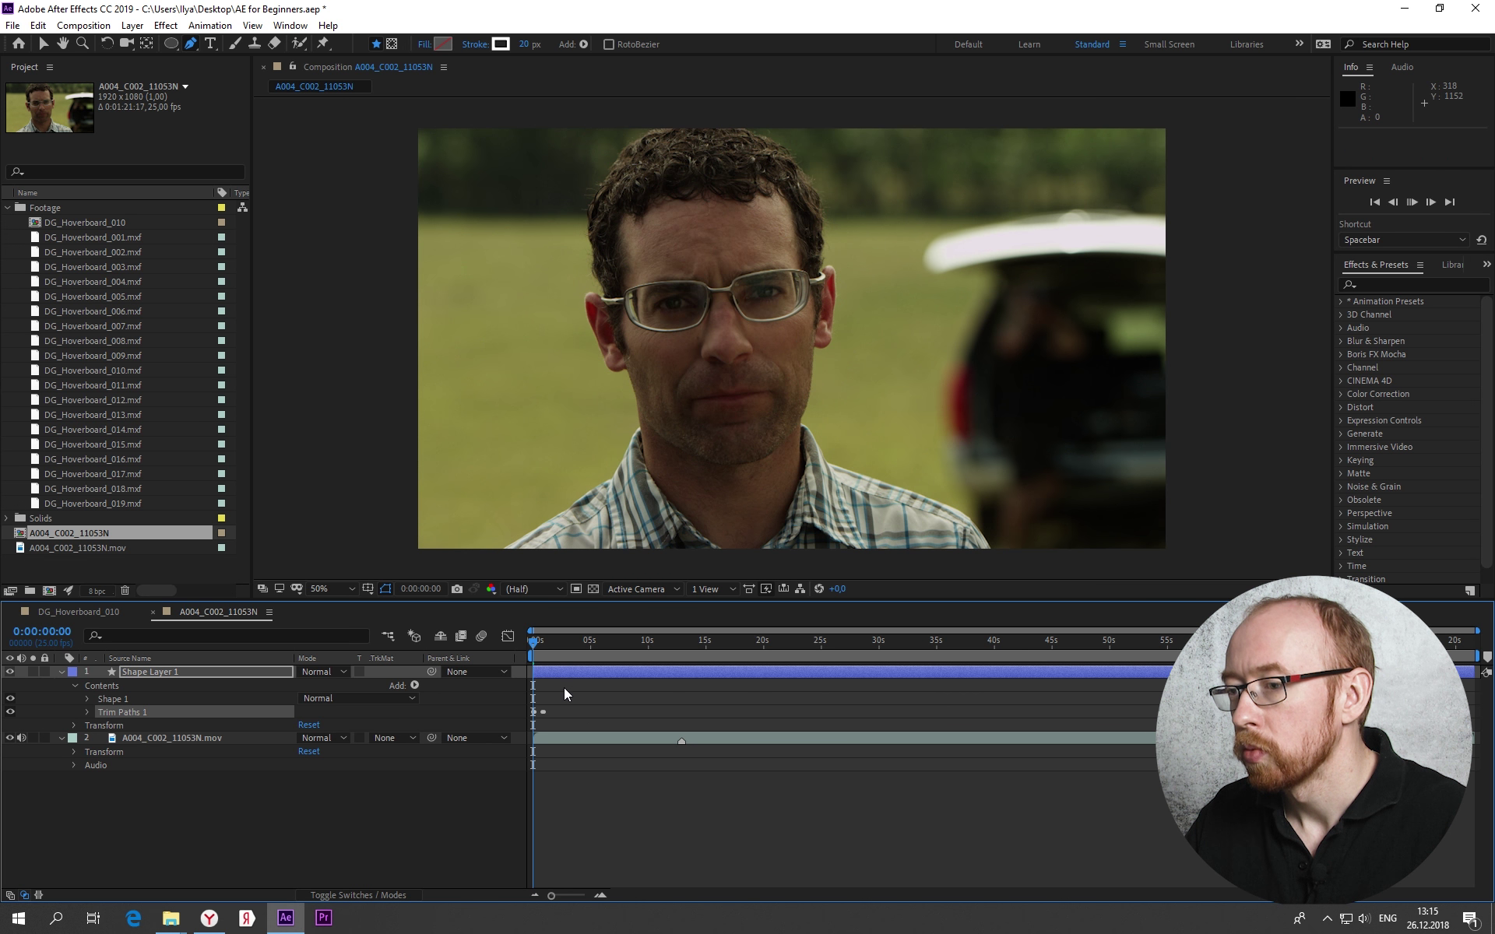
key("space")
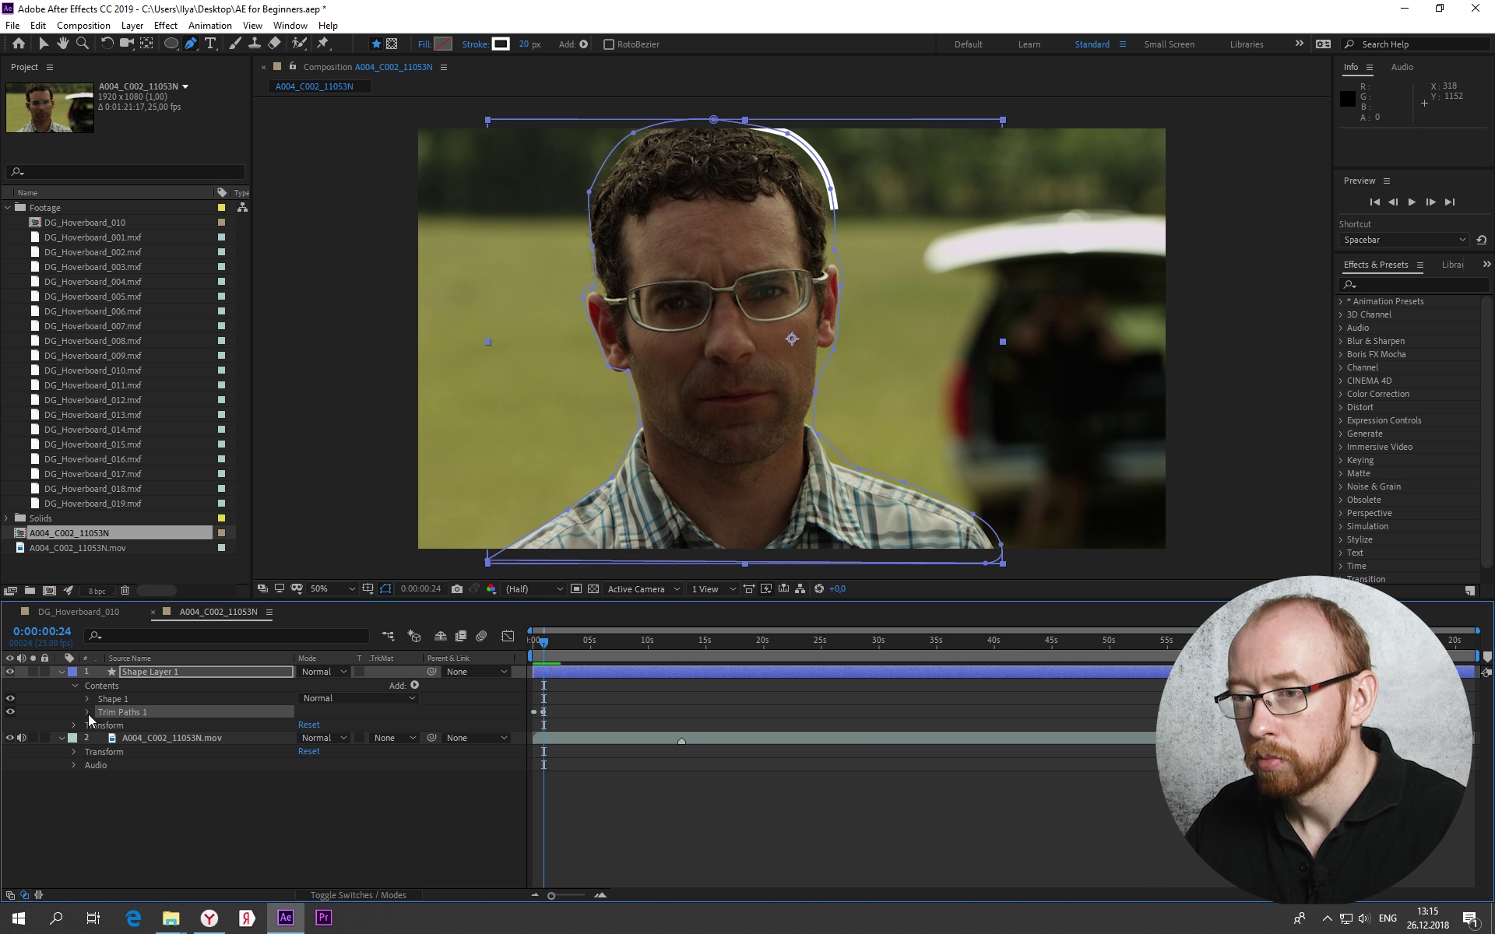
left_click(88, 712)
mouse_move(576, 709)
left_mouse_down()
mouse_move(538, 750)
mouse_move(556, 738)
left_mouse_up()
key("space")
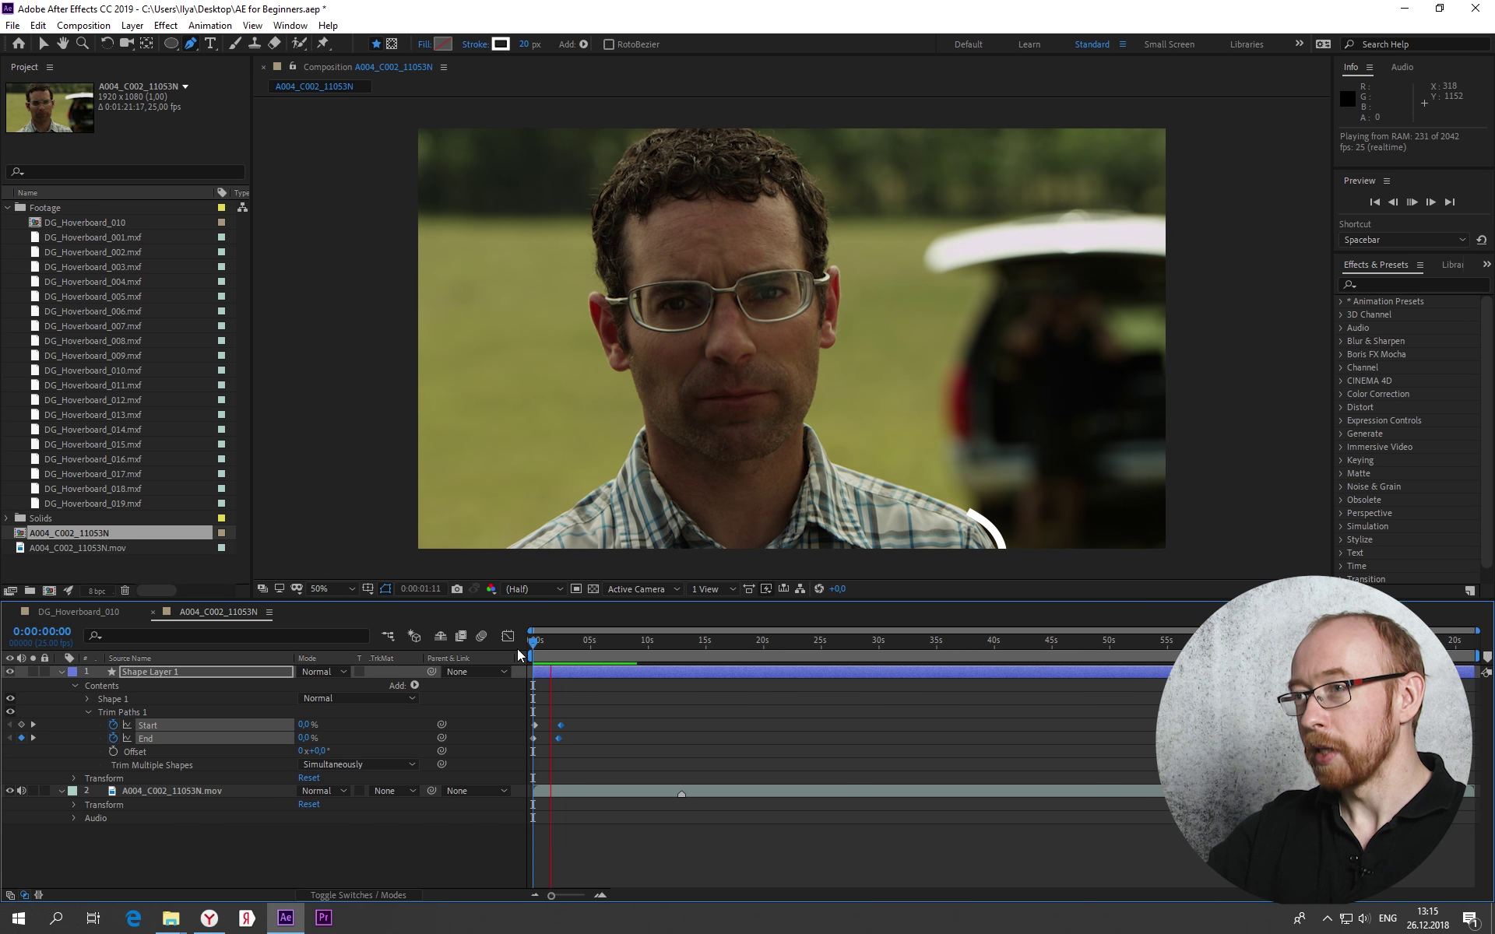
key("space")
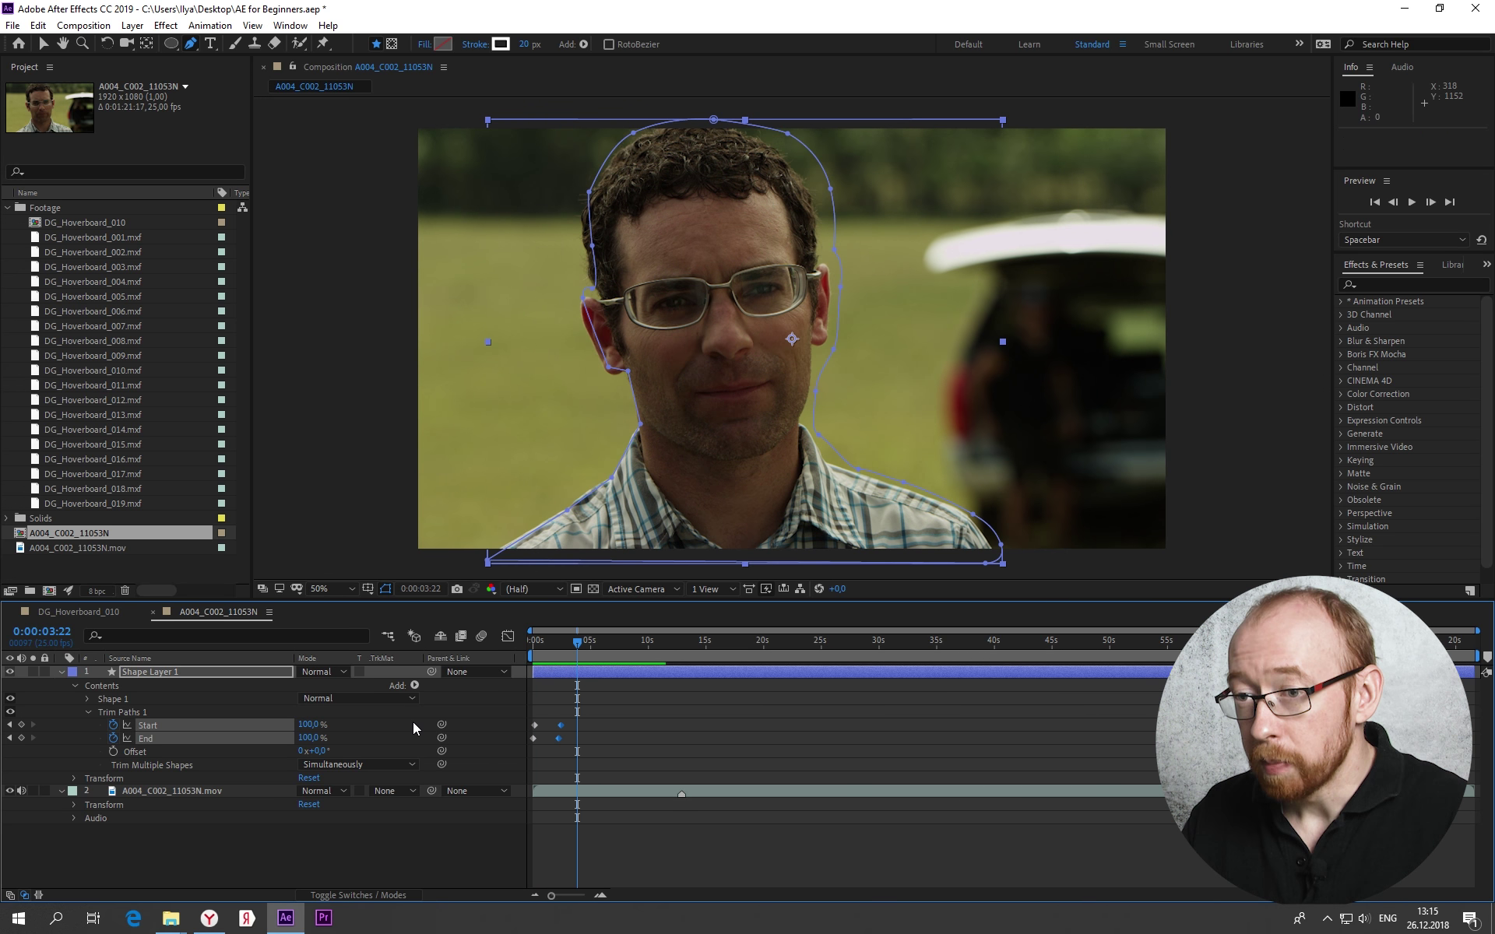
left_click(106, 611)
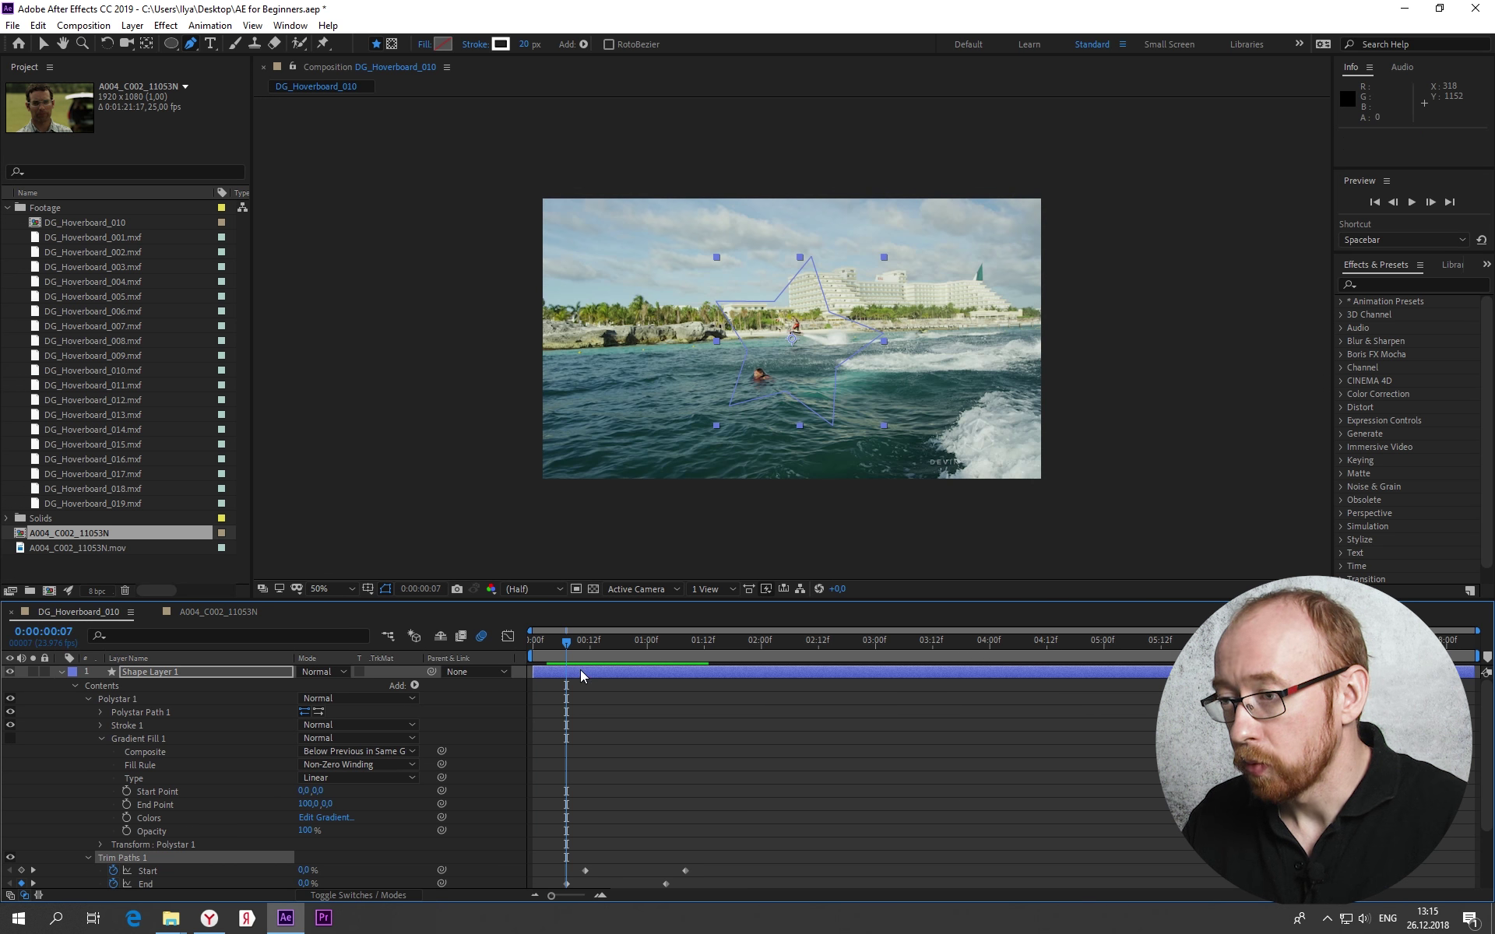
Select Shape Layer 1 and give the star a solid red fill
left_click(63, 671)
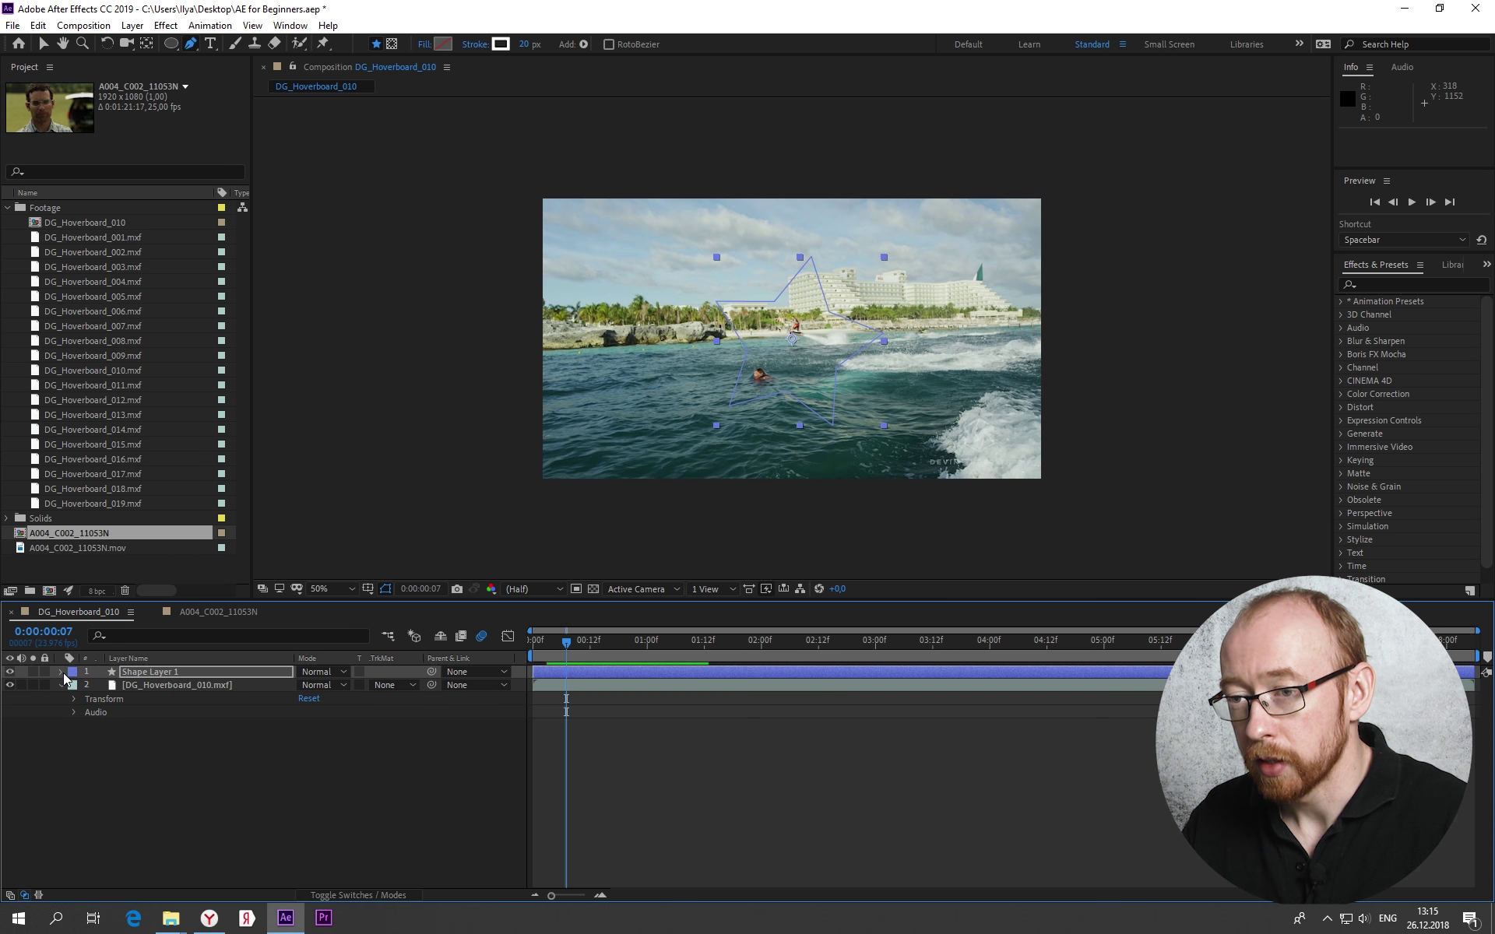
left_click(198, 807)
left_click(163, 671)
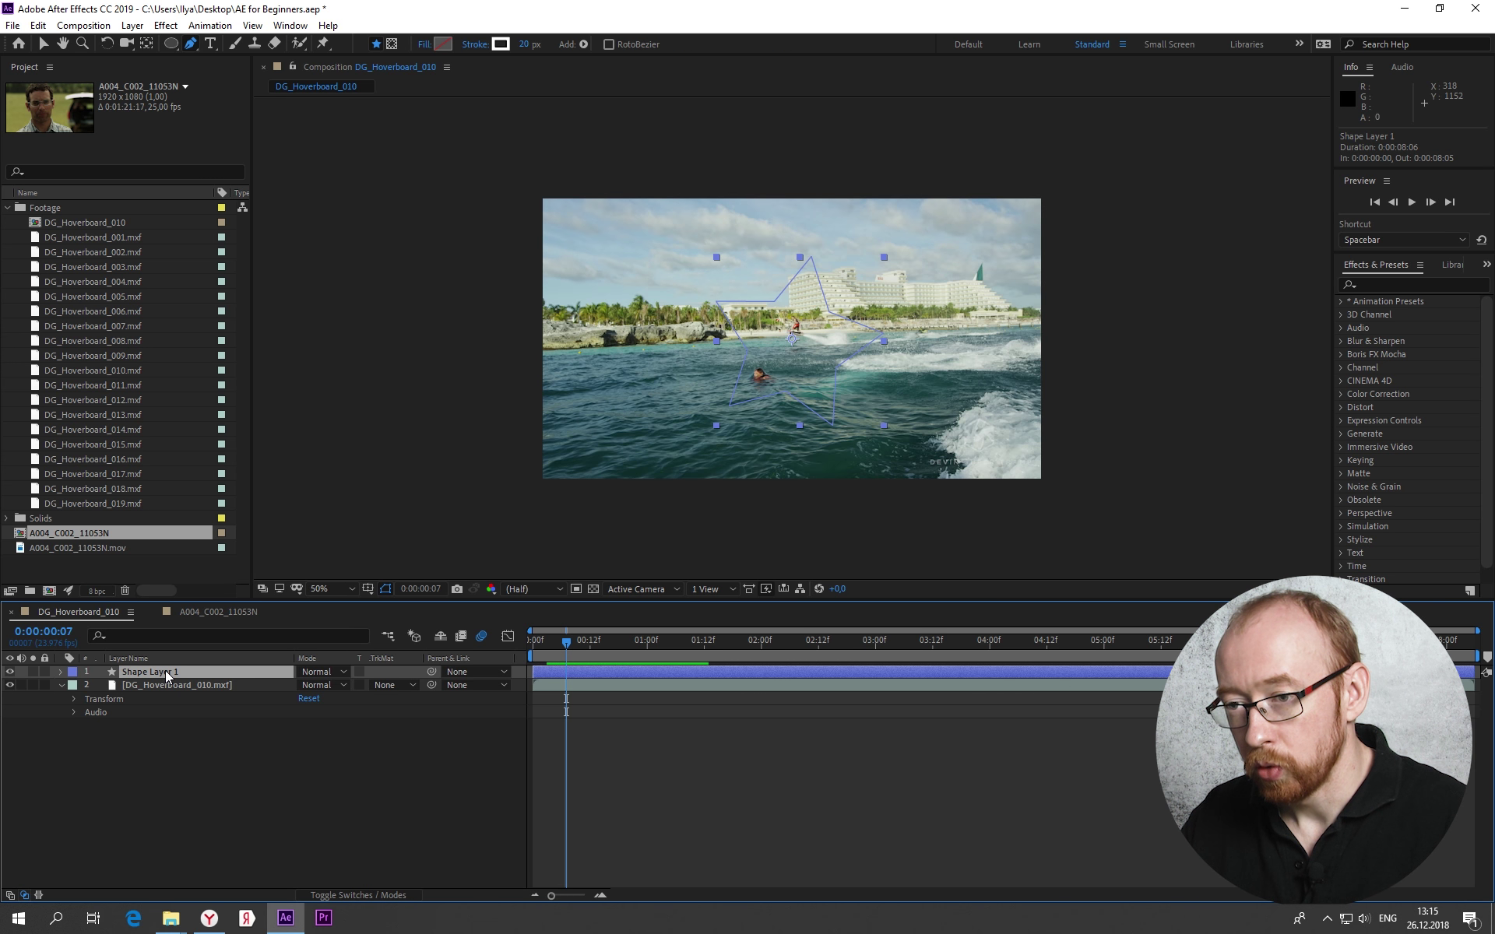
left_click(443, 43, "alt")
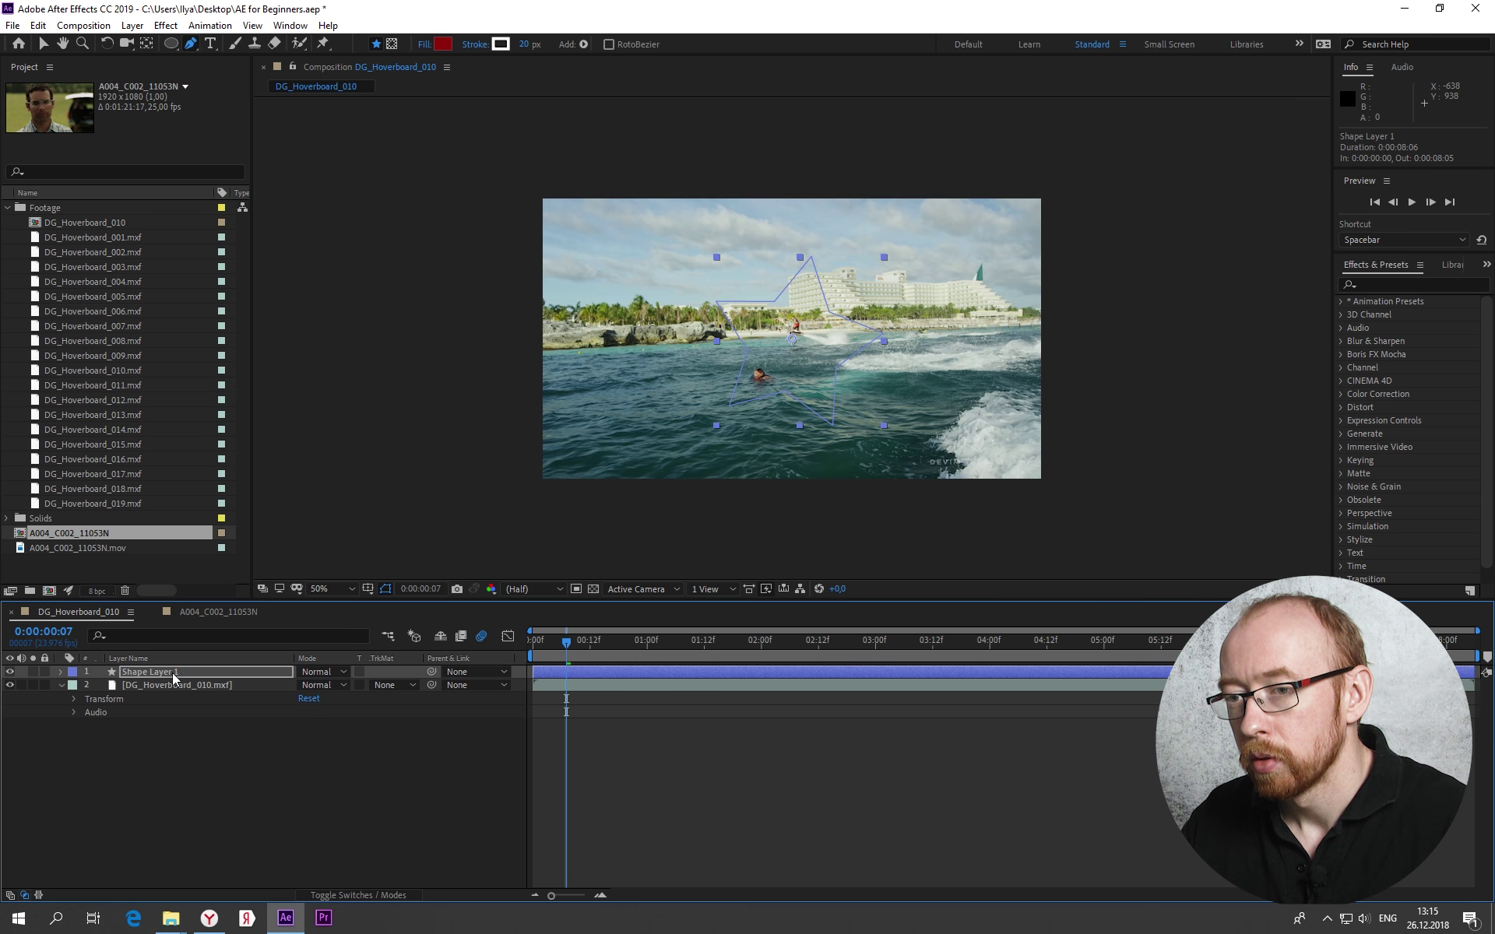
Delete Trim Paths 1 from the star and scrub to confirm the full star shows
left_click(60, 672)
left_click_drag(576, 655, 638, 655)
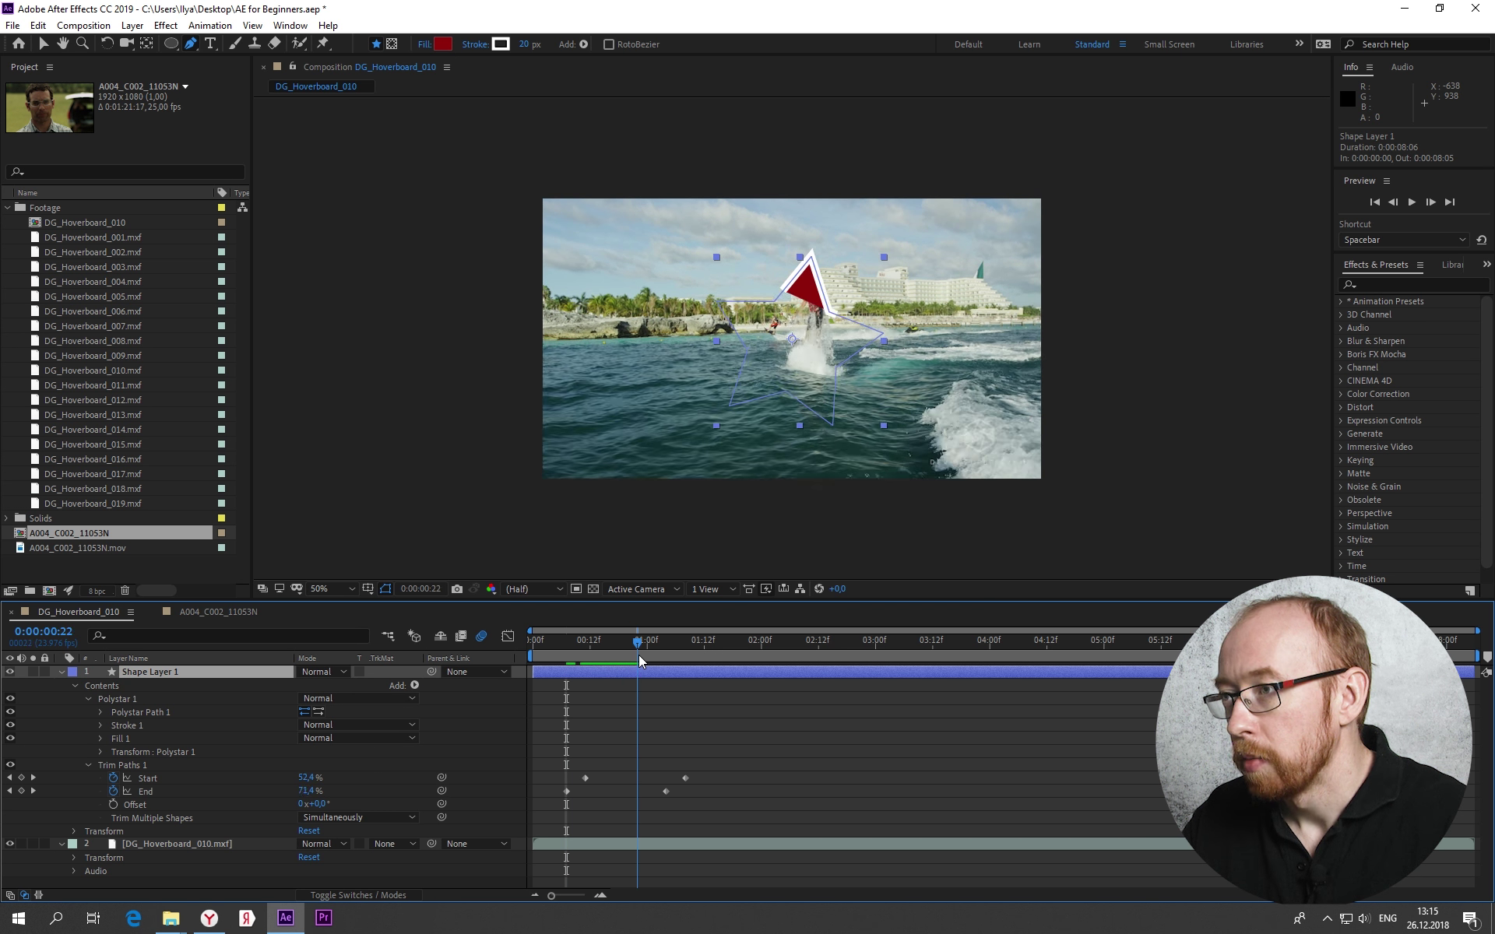
left_click(153, 771)
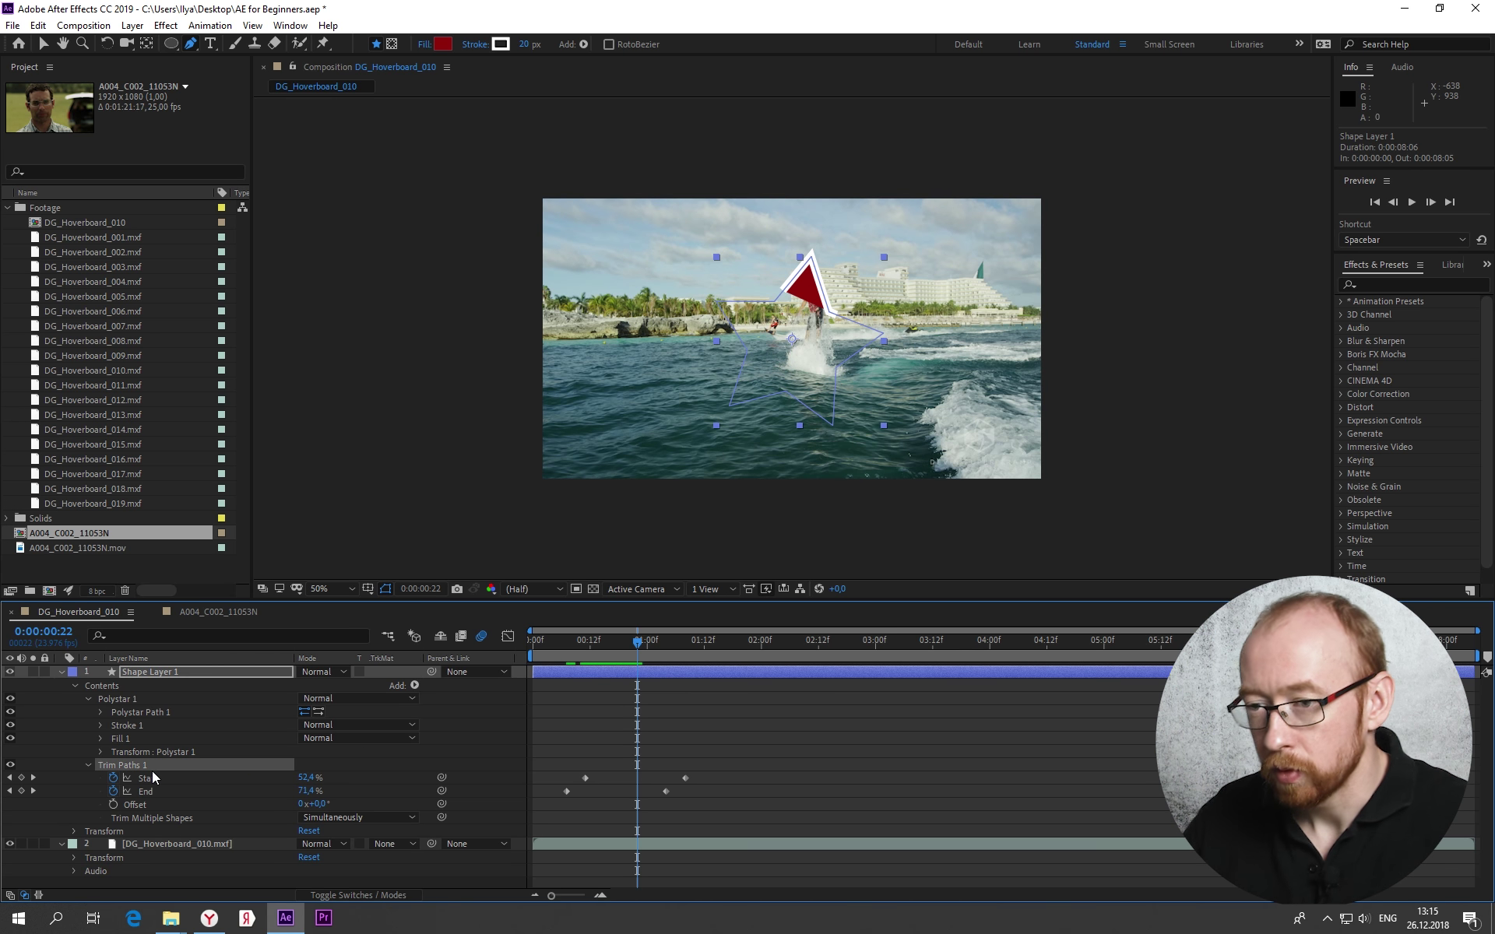
key("Delete")
left_click_drag(567, 643, 713, 640)
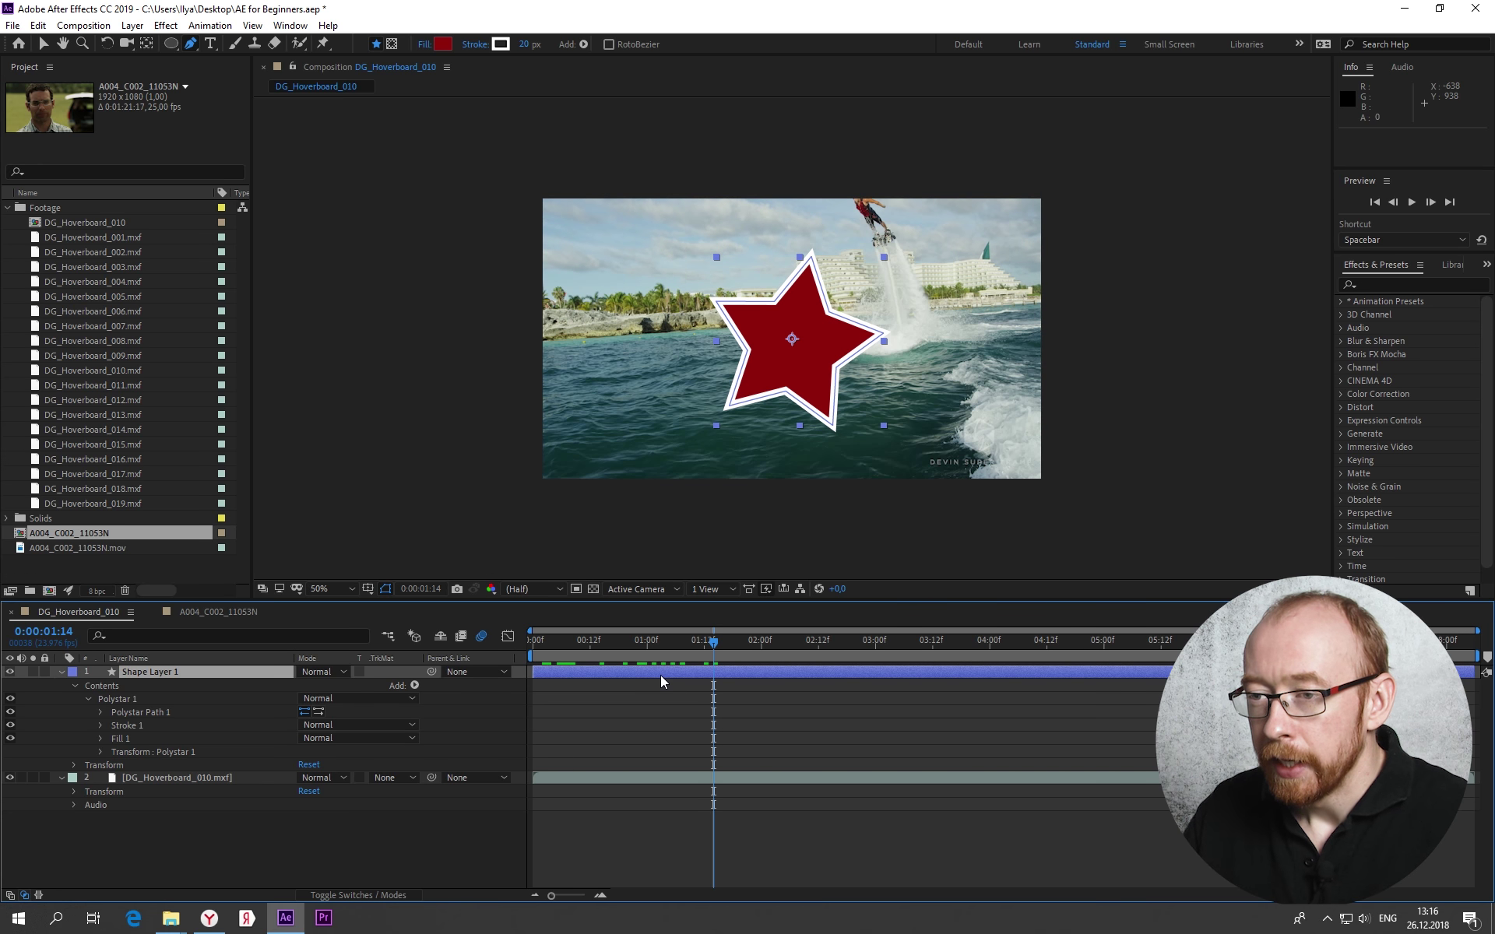
left_click(175, 778)
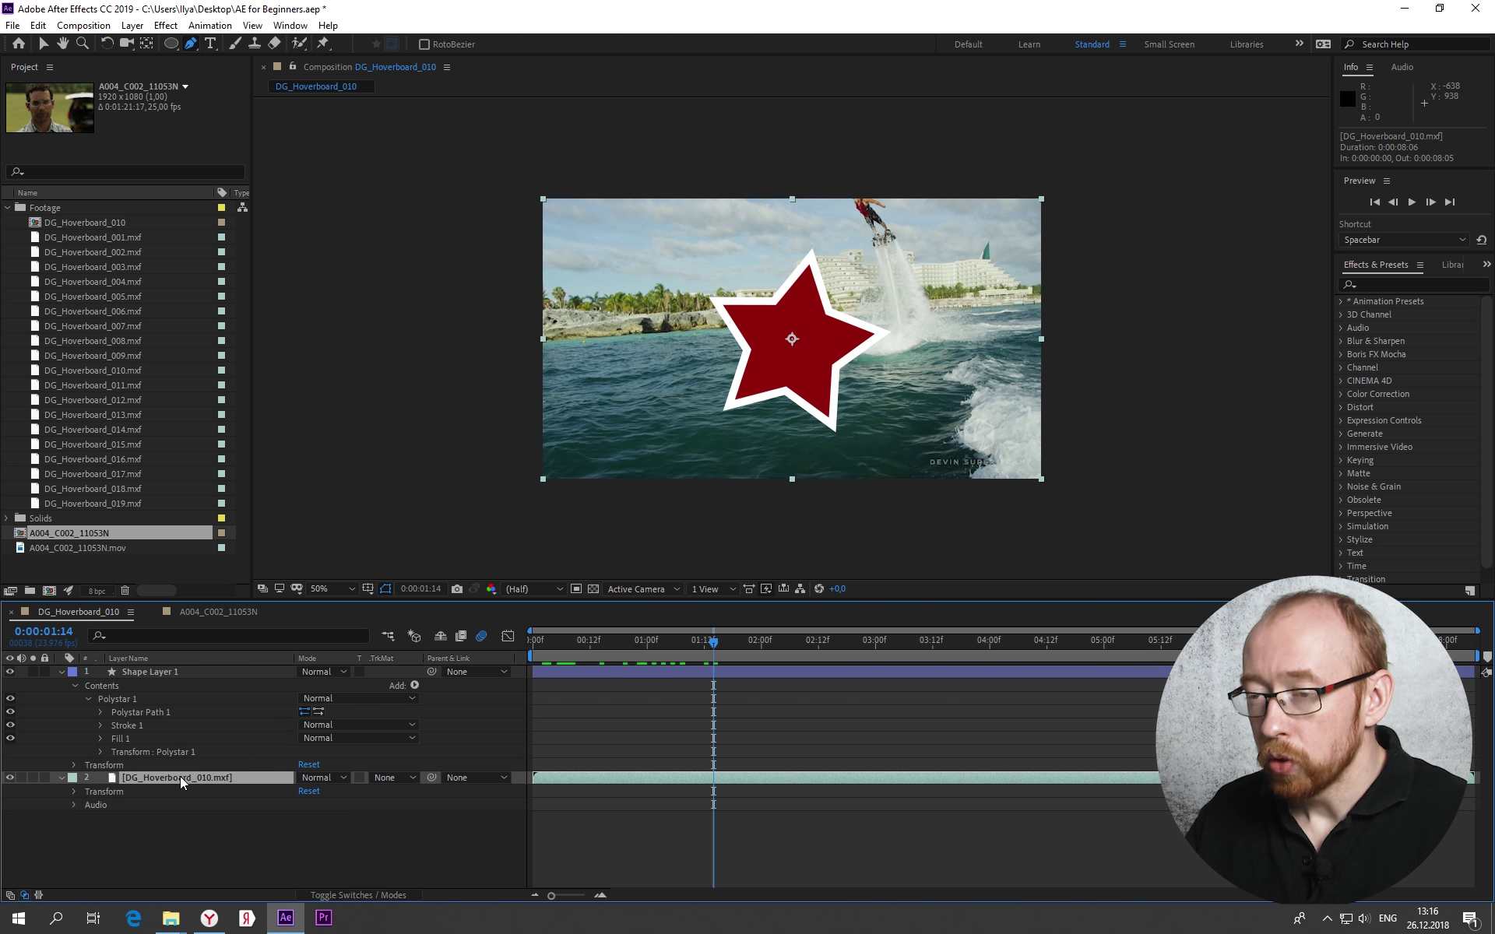
left_click(62, 672)
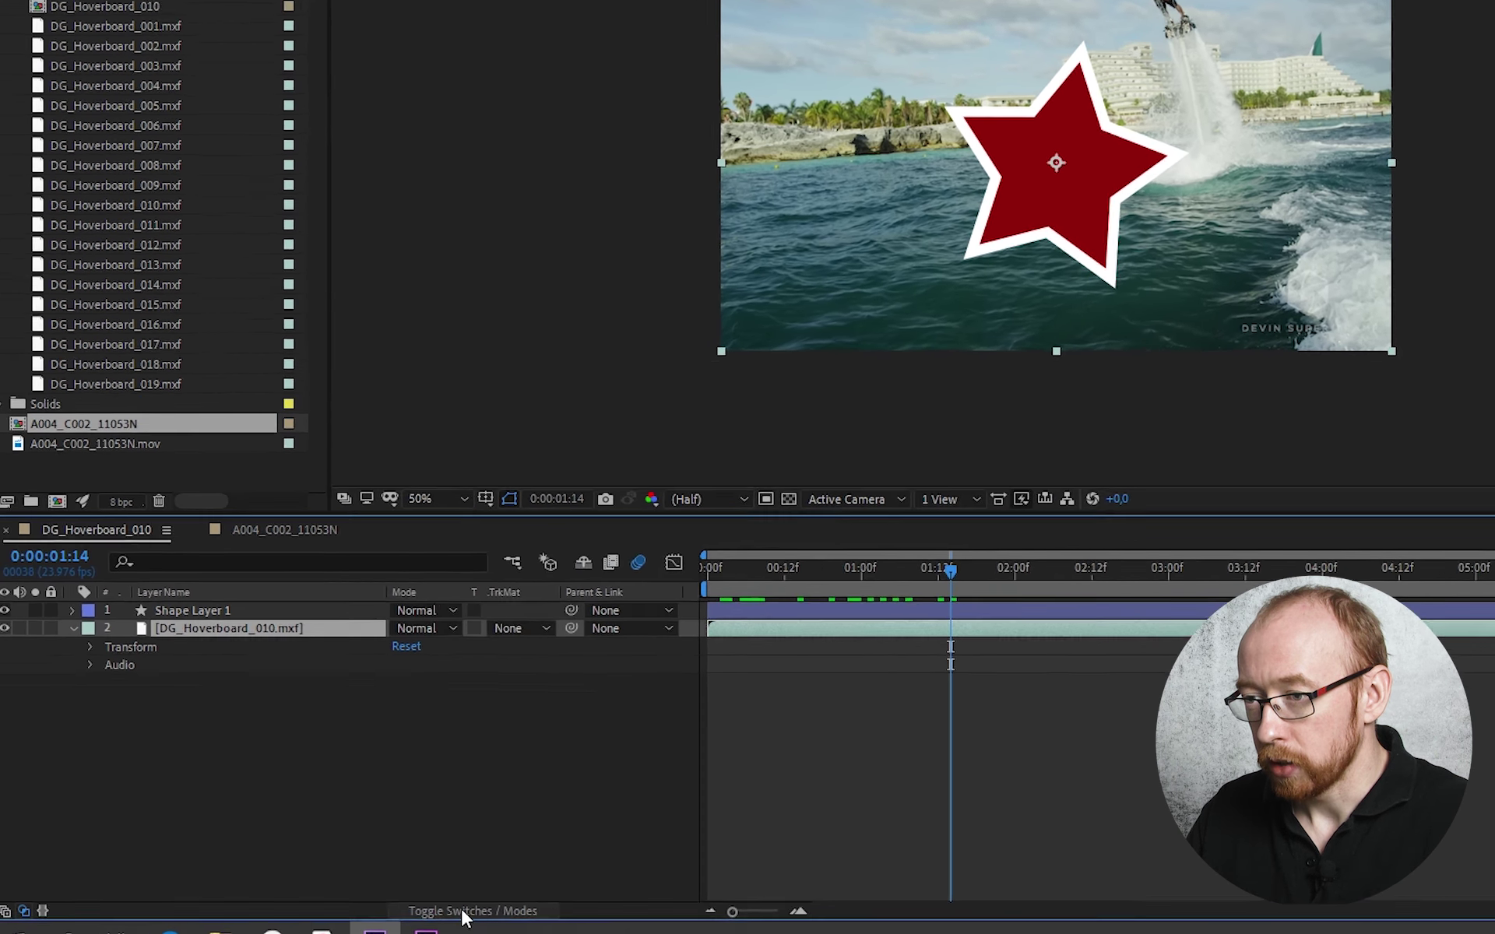
left_click(358, 896)
left_click(511, 920)
left_click(514, 915)
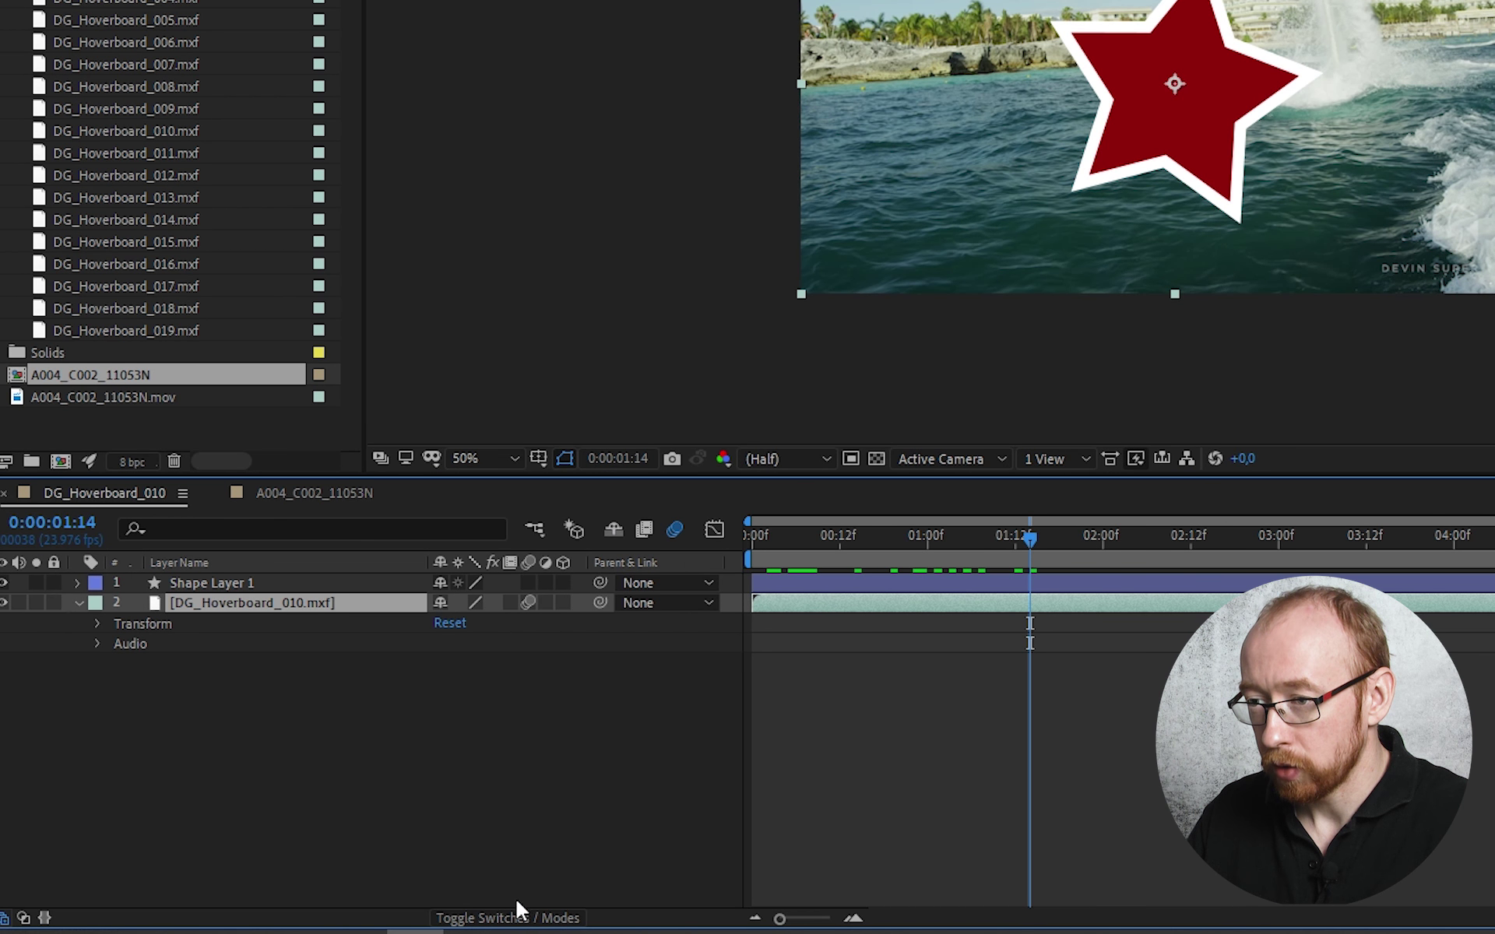
left_click(557, 929)
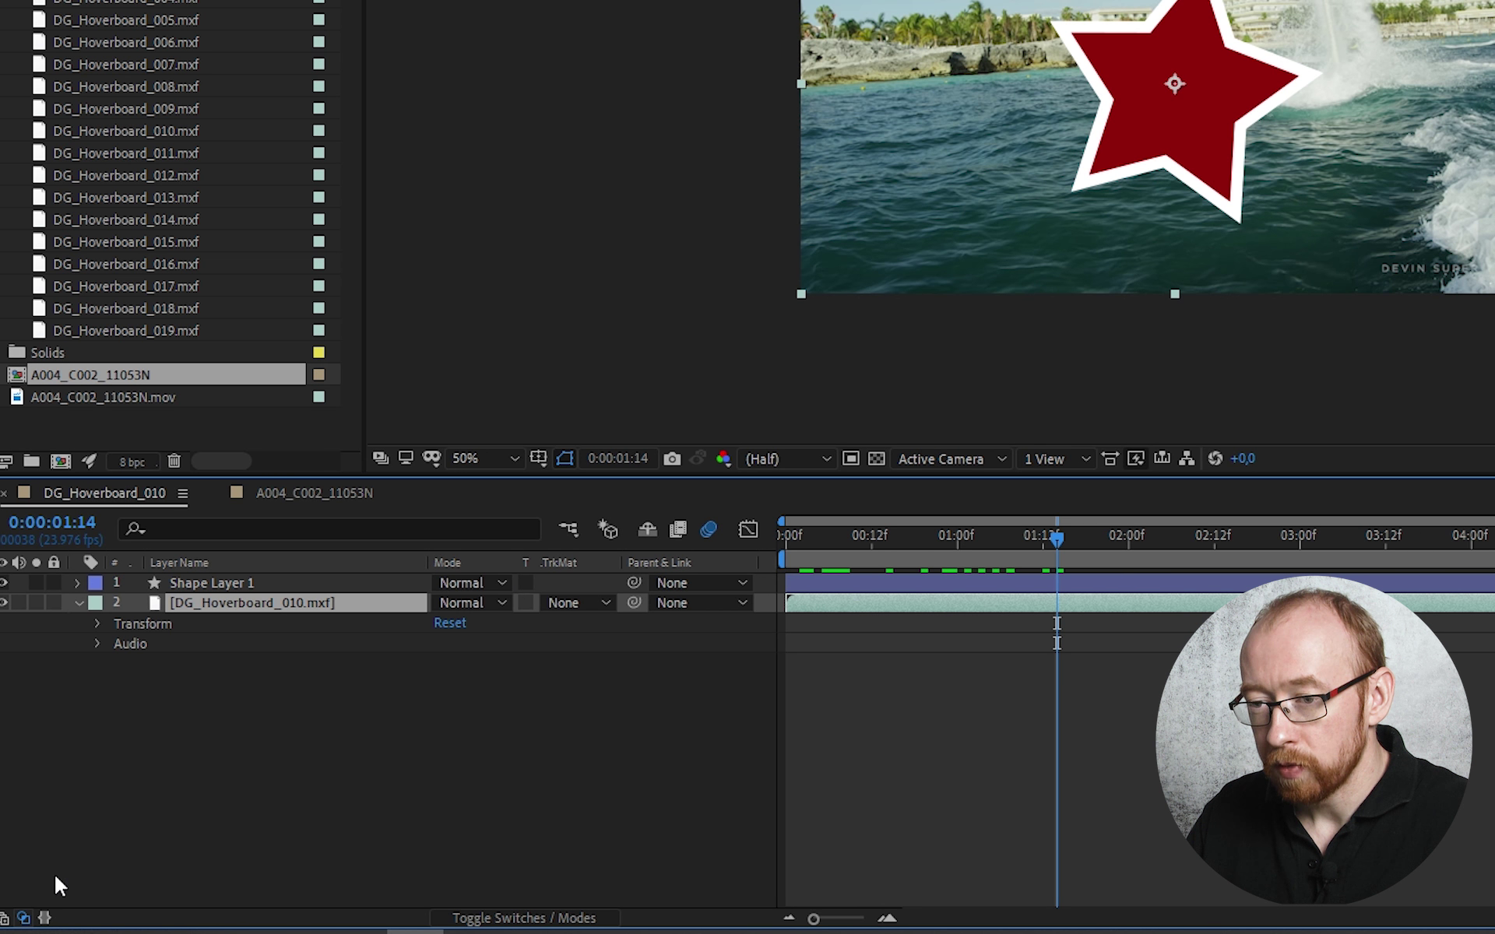
left_click(4, 920)
left_click(45, 919)
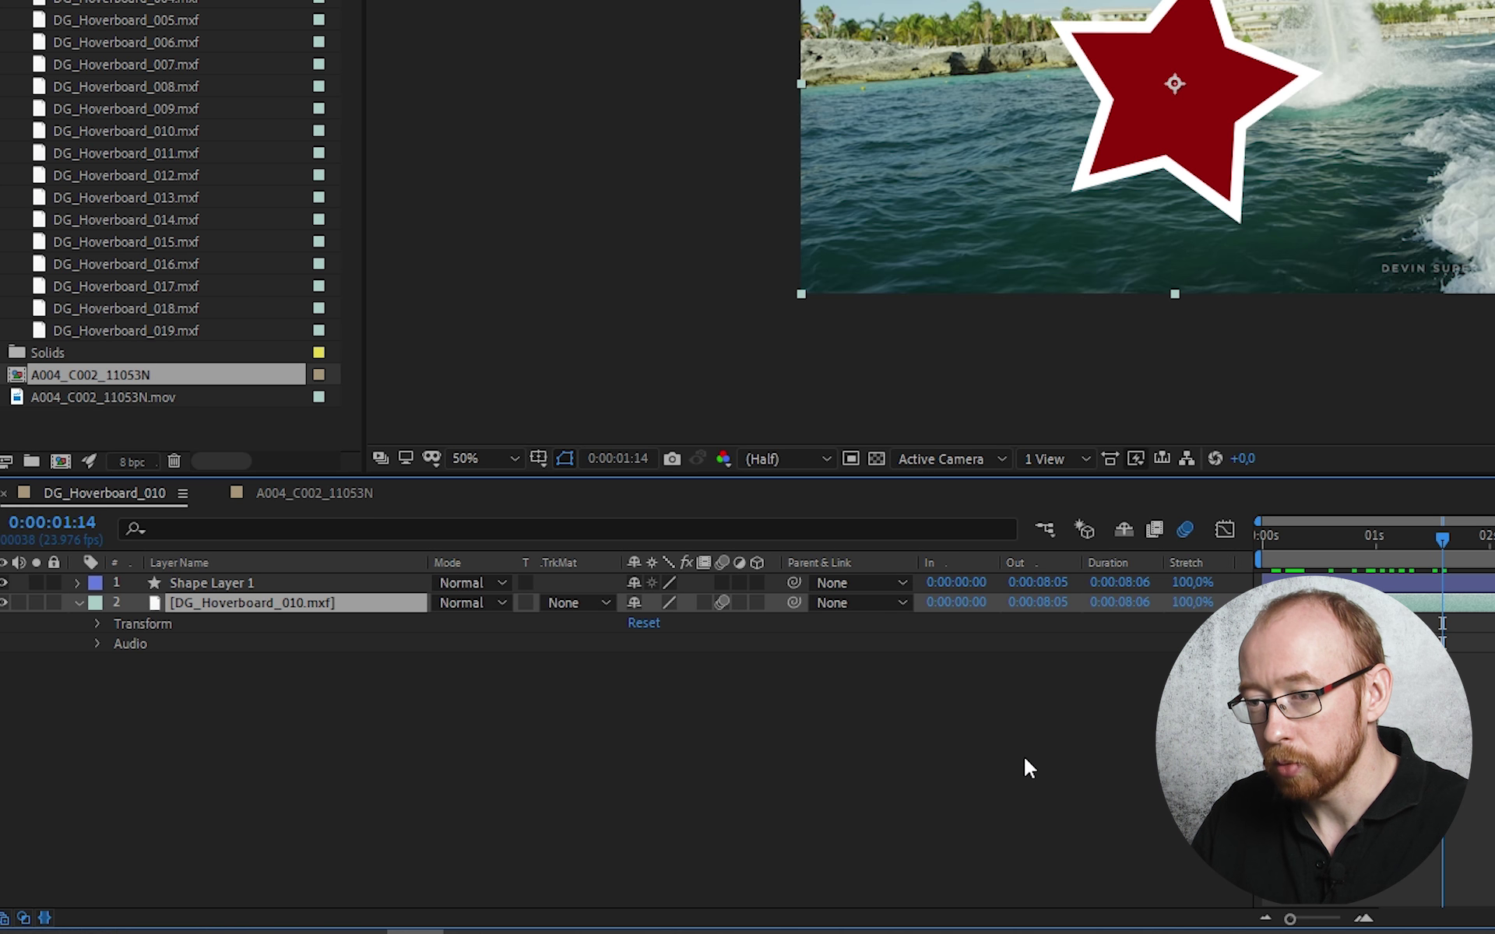
left_click(44, 919)
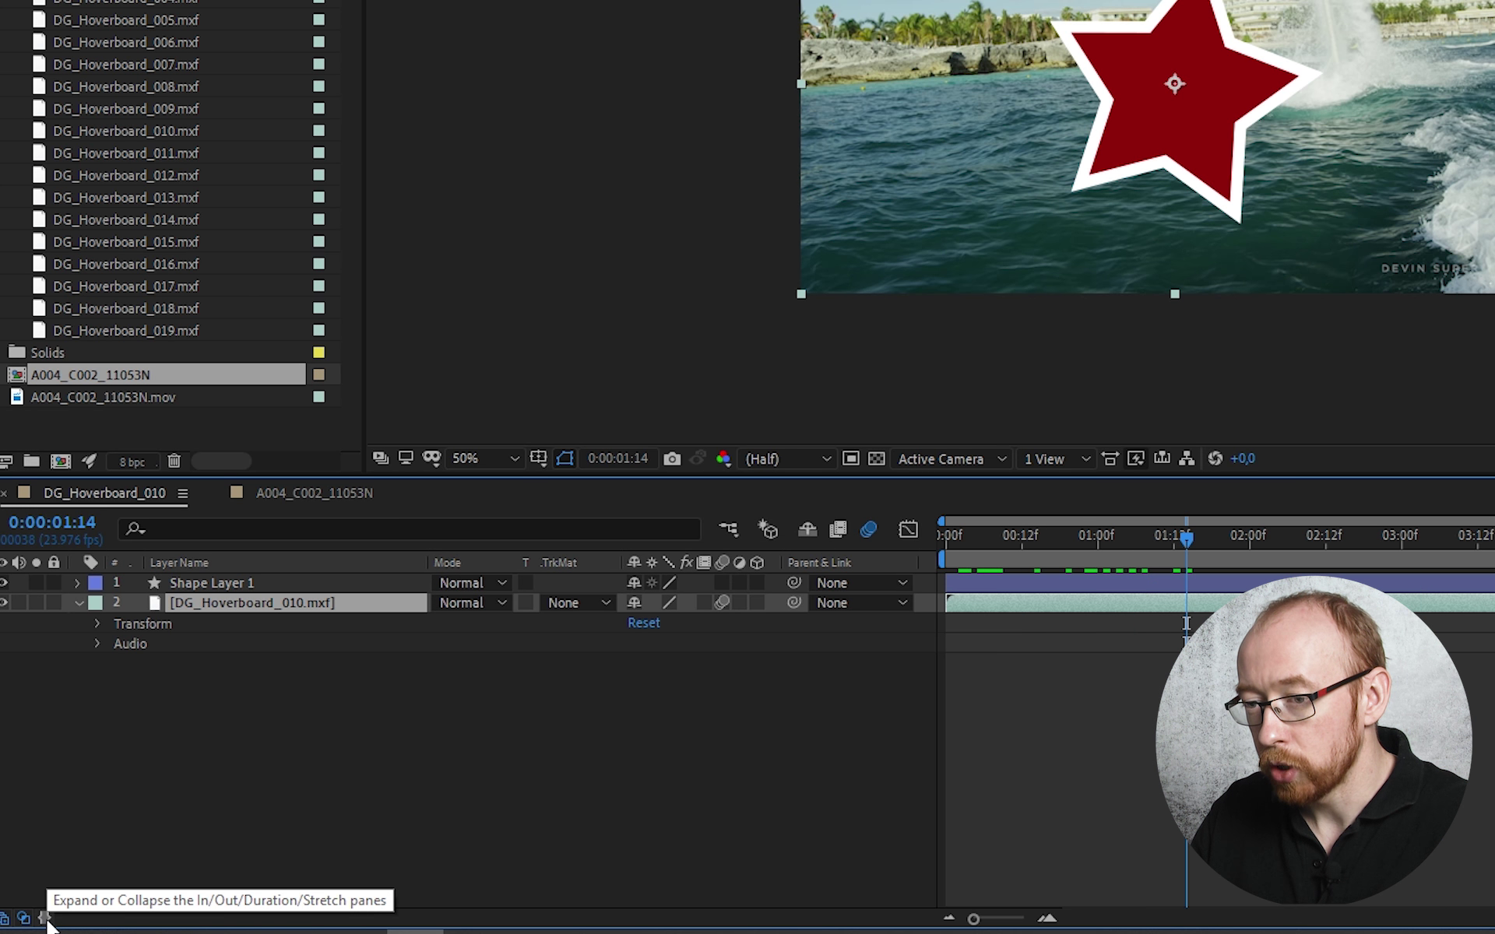
left_click(4, 919)
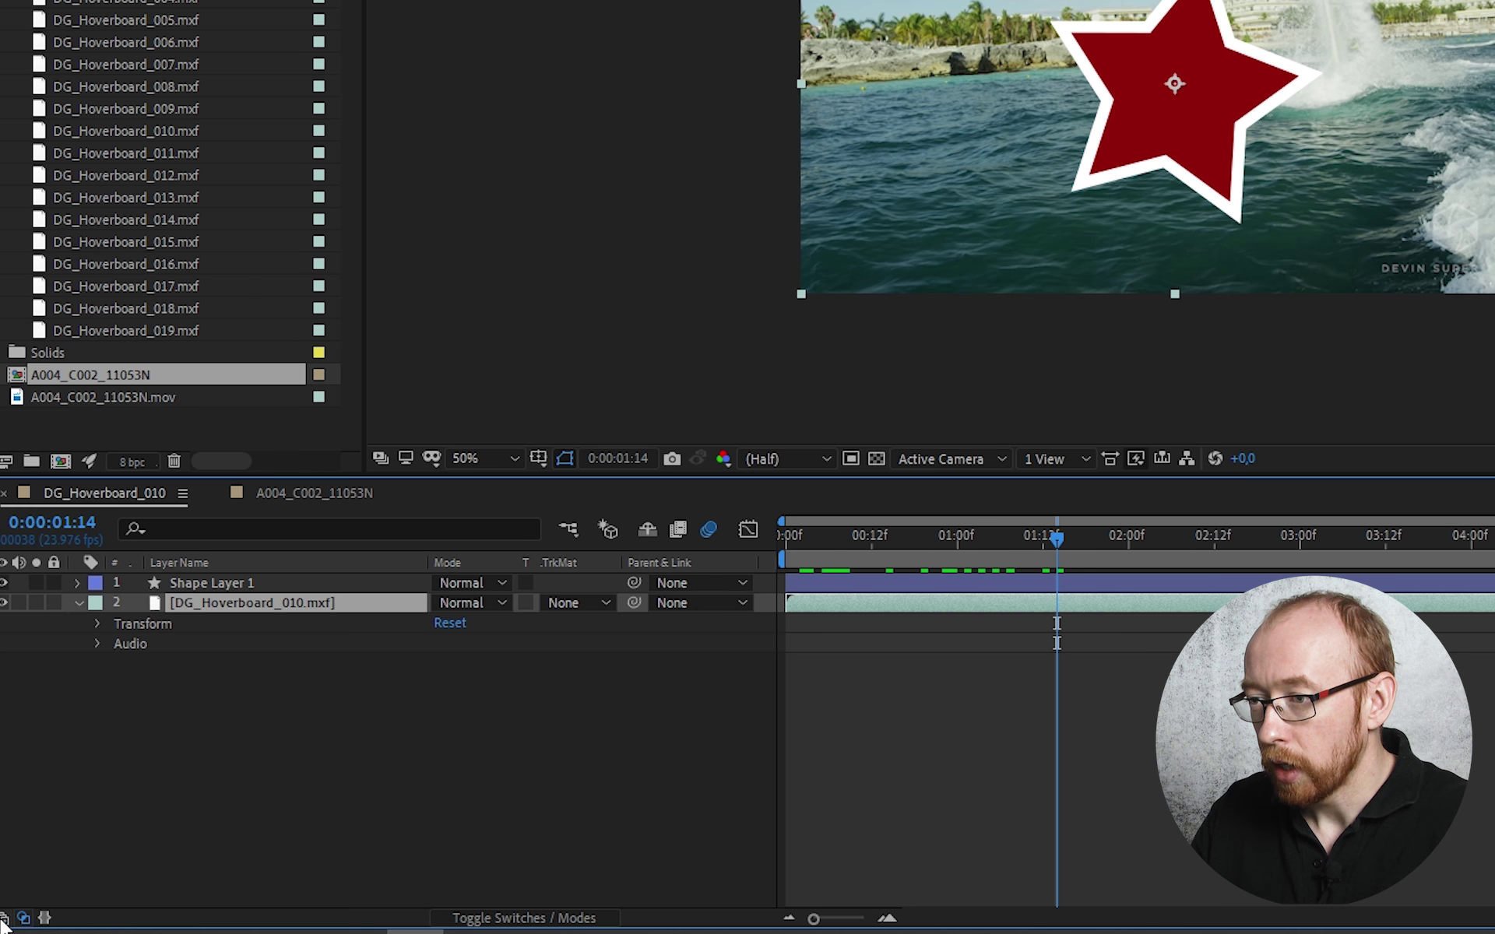
left_click(567, 918)
left_click(567, 919)
left_click(567, 920)
left_click(561, 922)
left_click(558, 925)
left_click(560, 926)
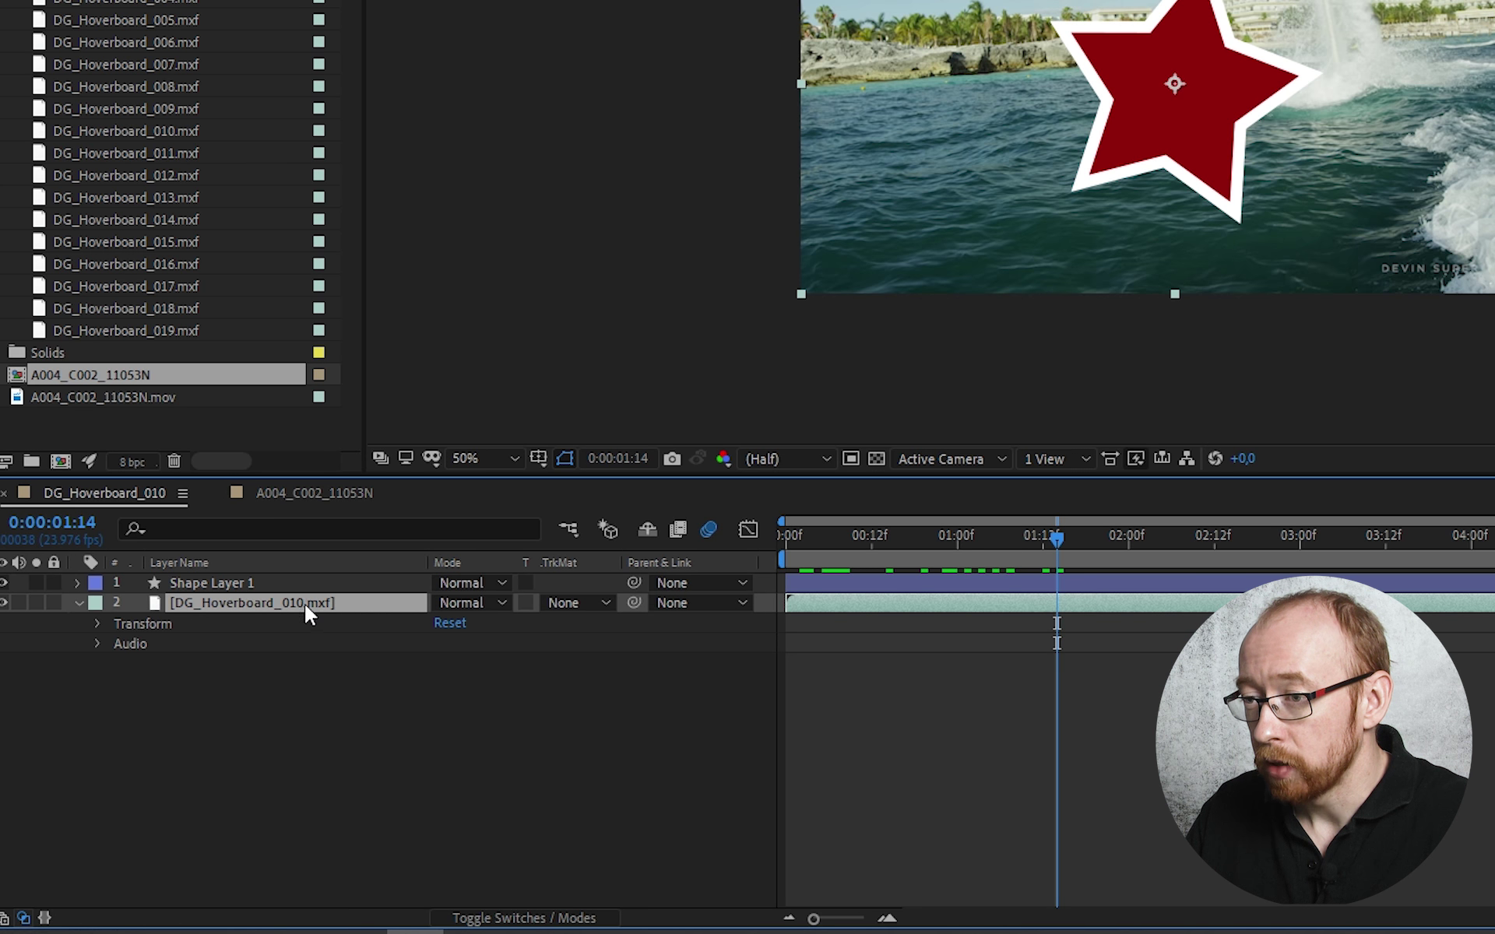
left_click(584, 606)
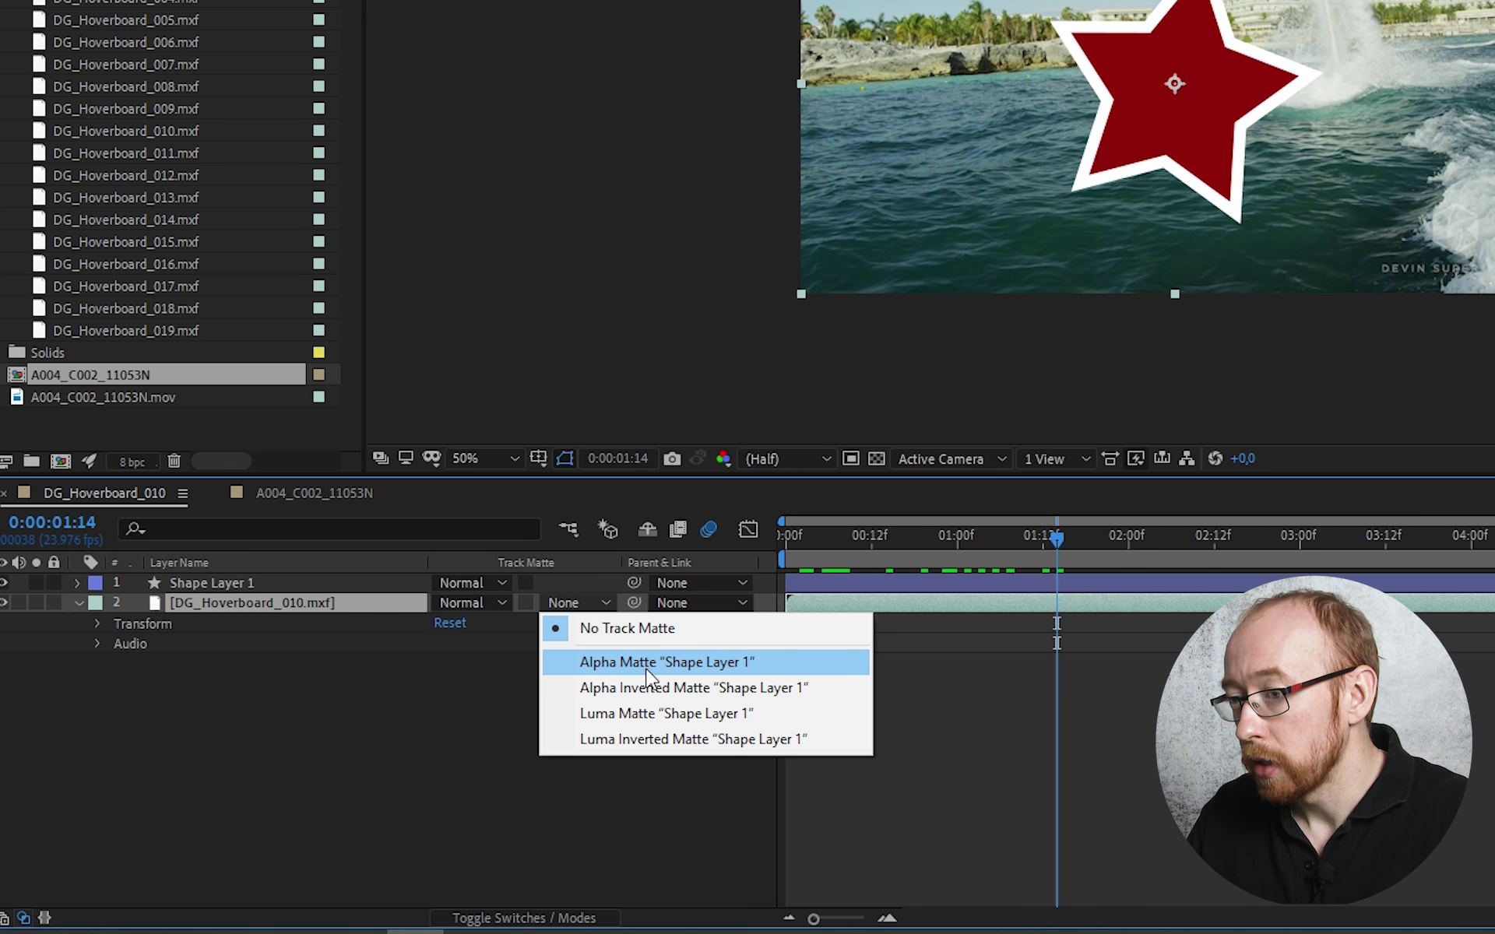
Set the footage's TrkMat to Alpha Matte 'Shape Layer 1', after trying Alpha Inverted
left_click(647, 670)
left_click(595, 605)
left_click(637, 689)
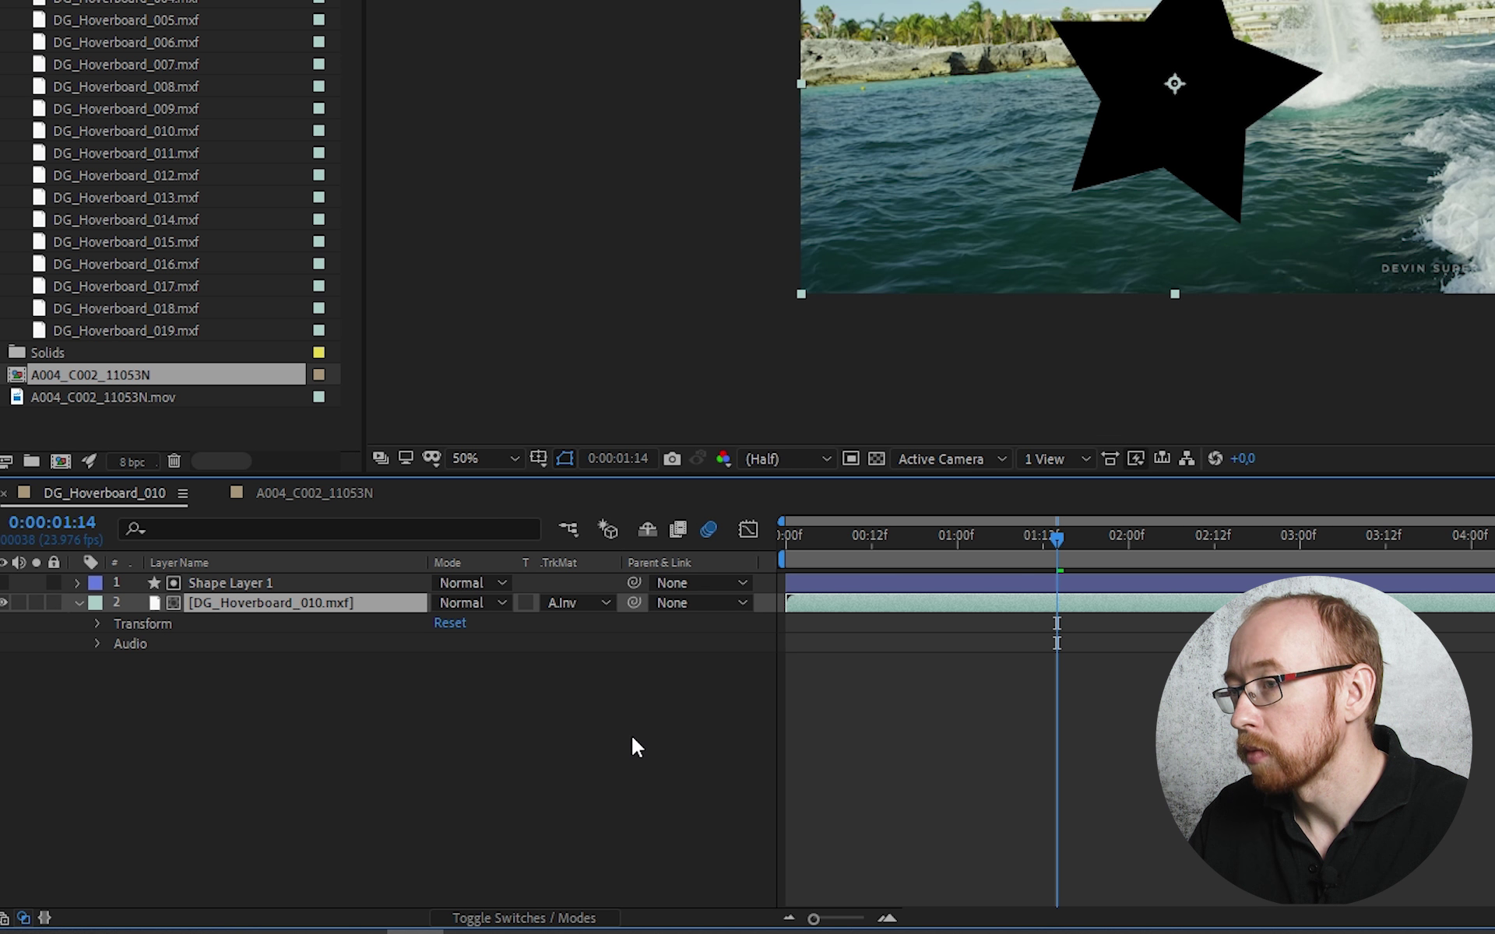
left_click(588, 611)
left_click(623, 655)
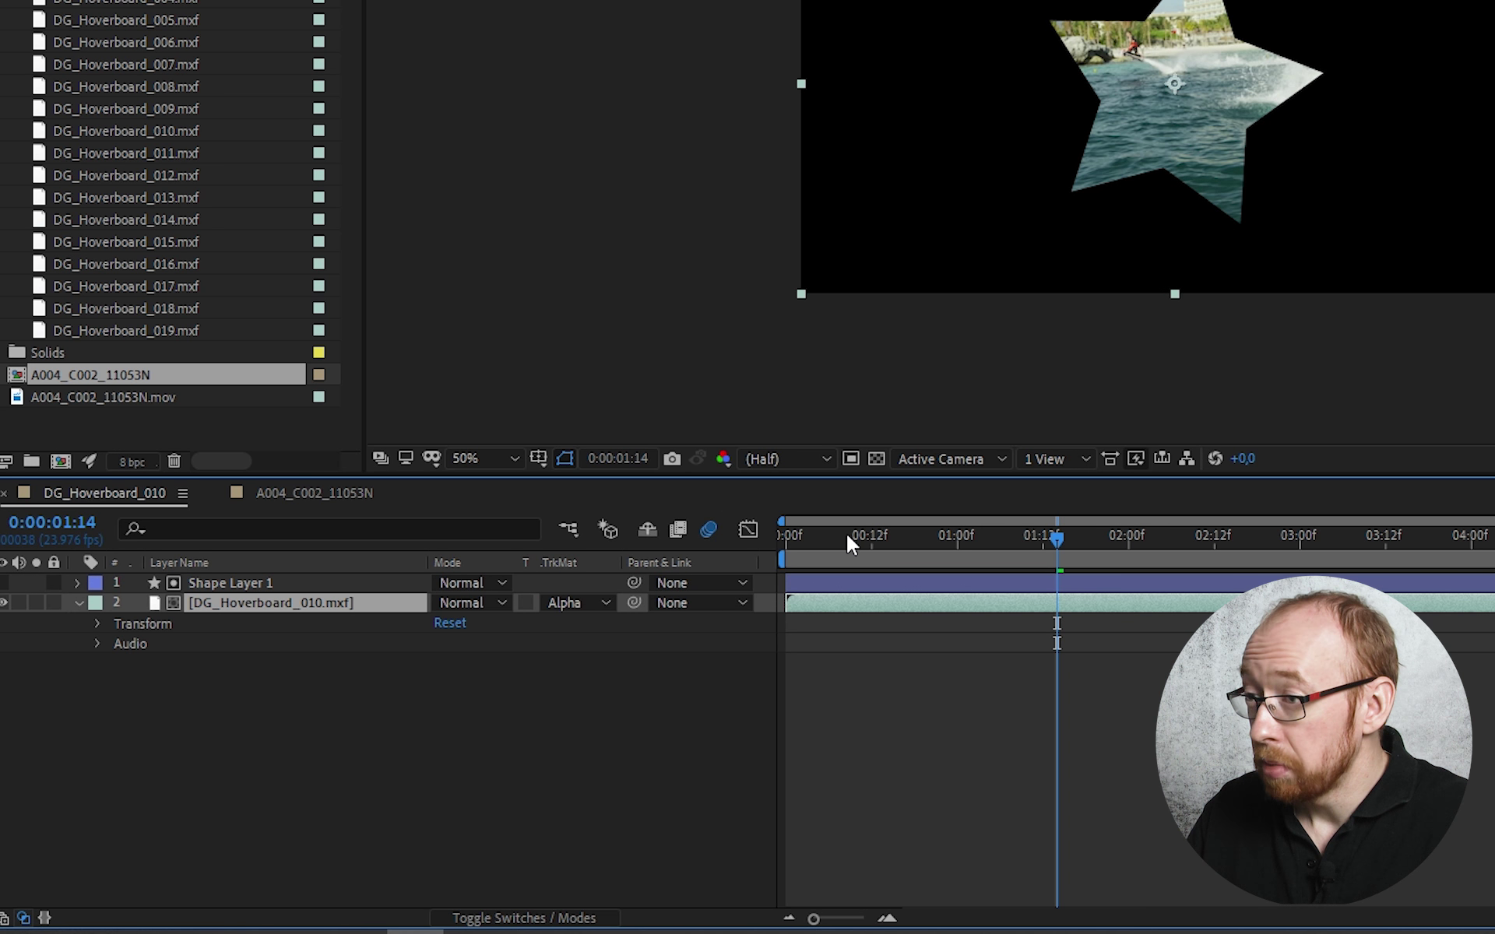
left_click_drag(846, 533, 747, 549)
left_click(265, 583)
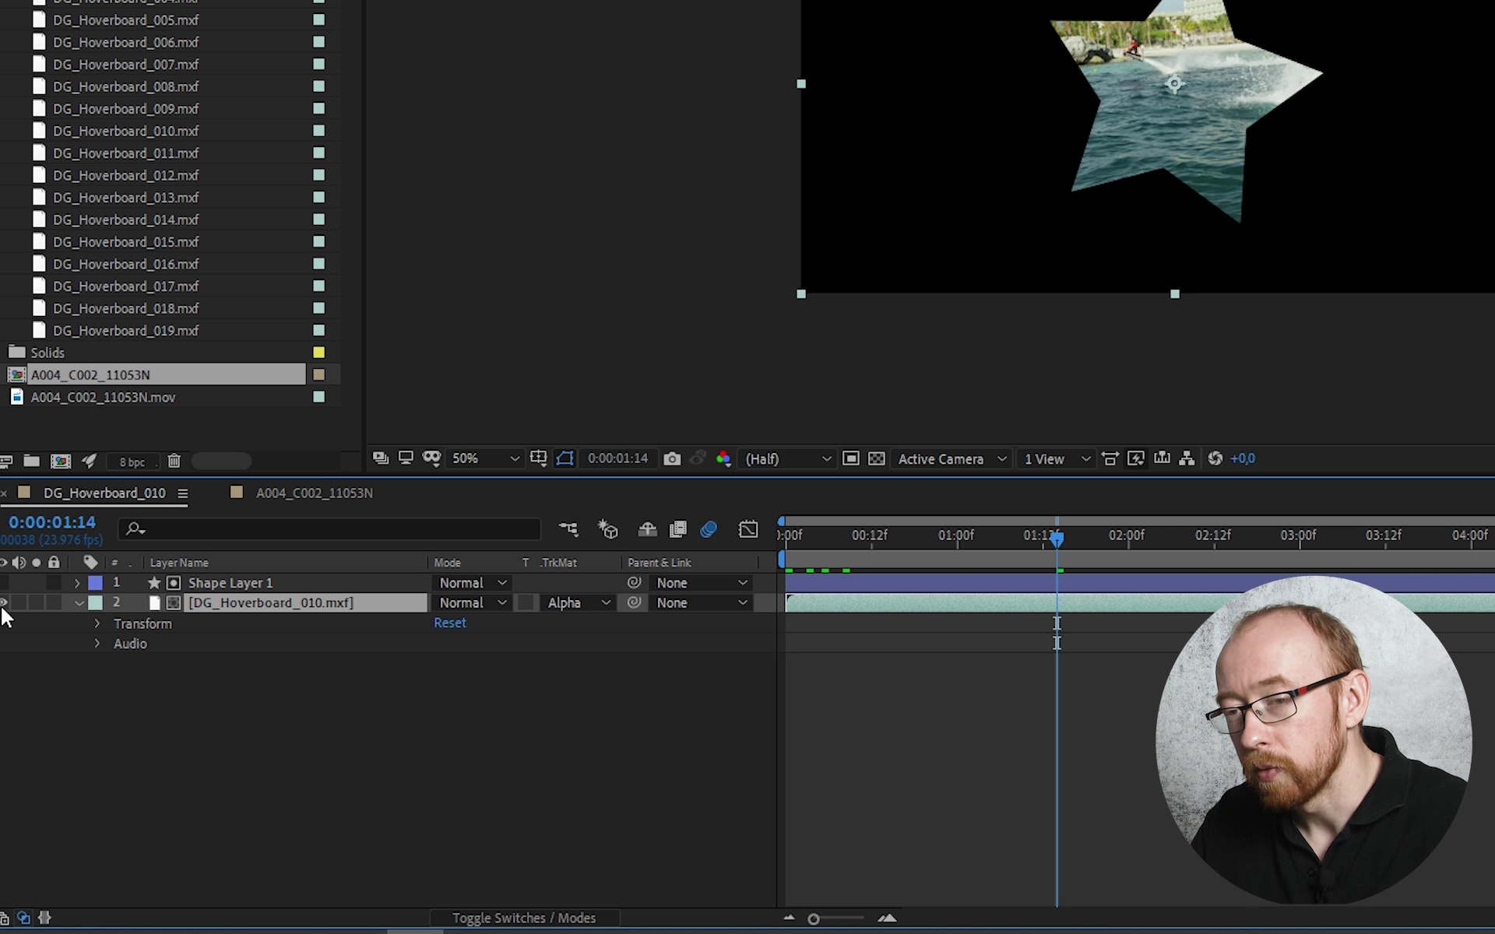
left_click(214, 582)
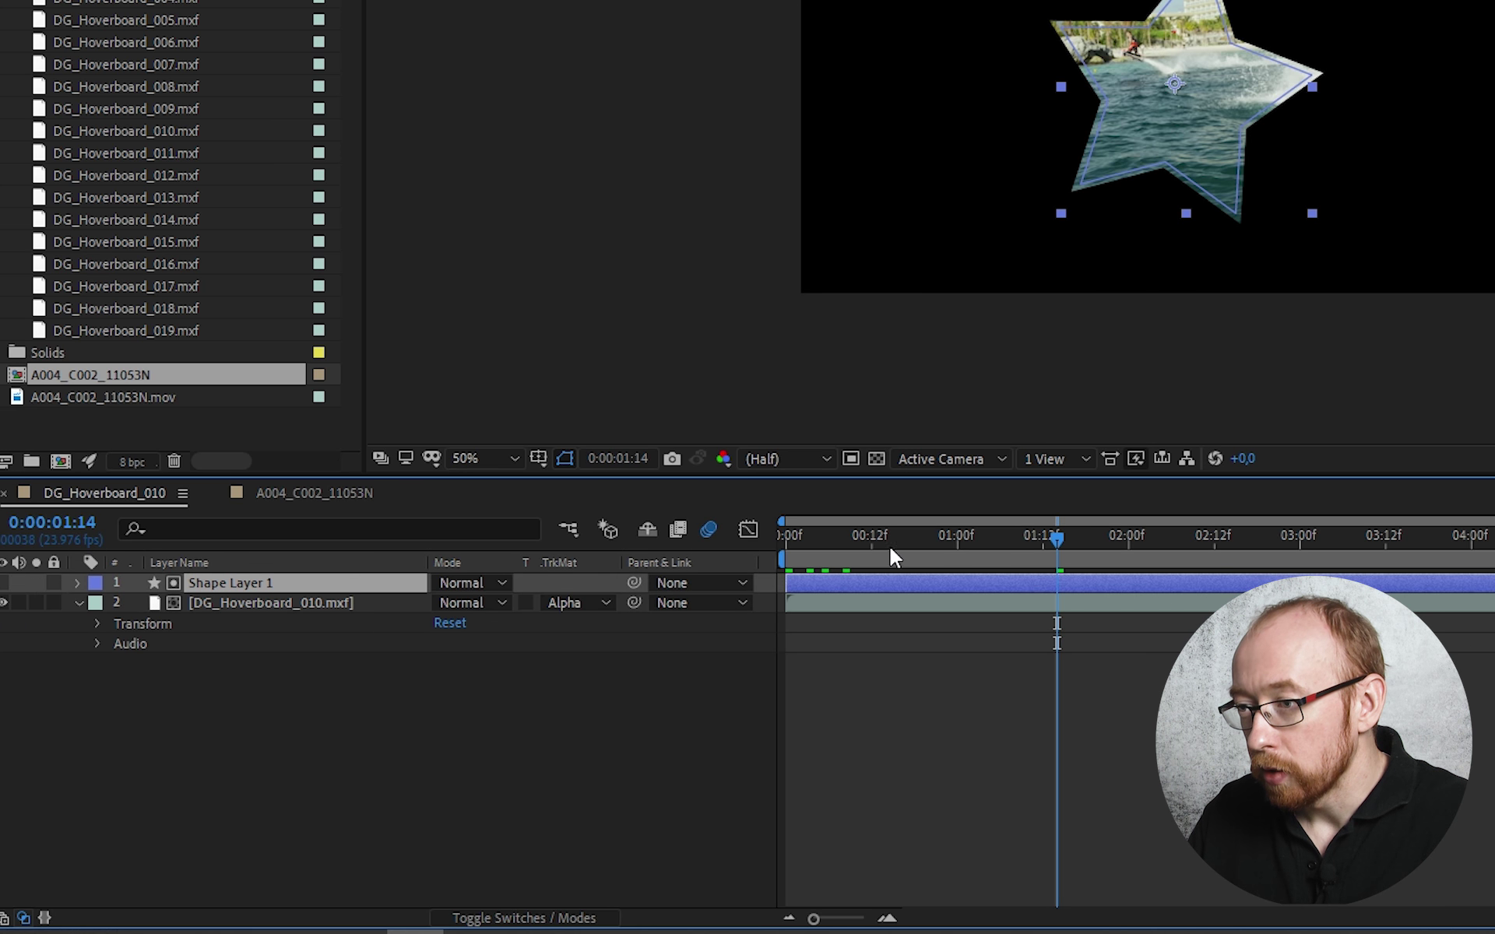
Keyframe the star's Rotation from 0 at the start to 1x (one revolution) at the end
key("Home")
key("r")
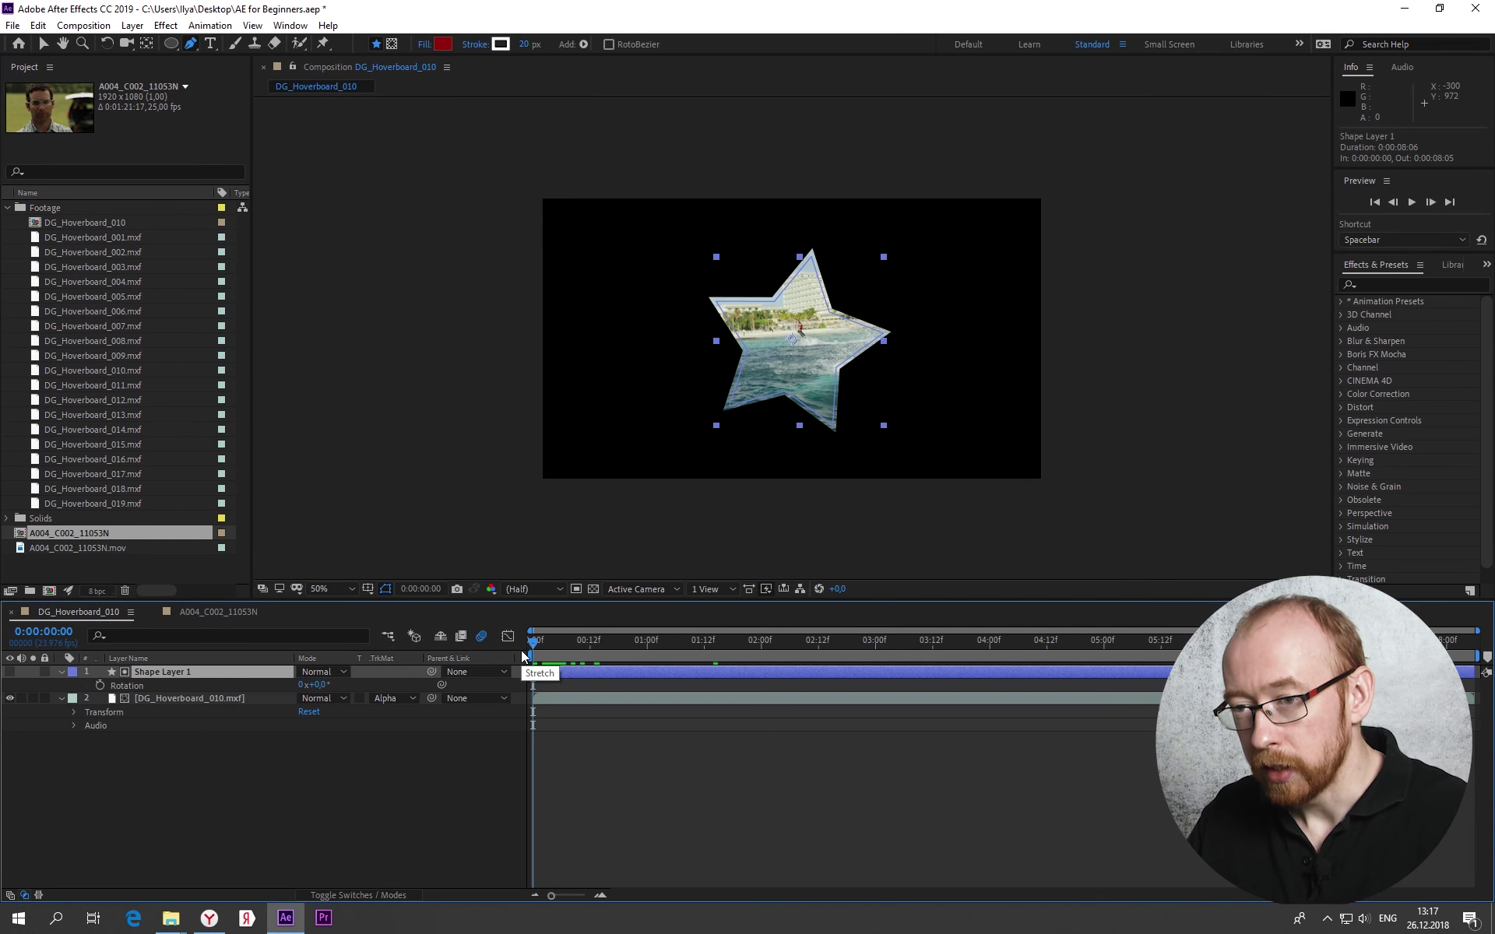
left_click(100, 685)
left_click_drag(558, 643, 1469, 643)
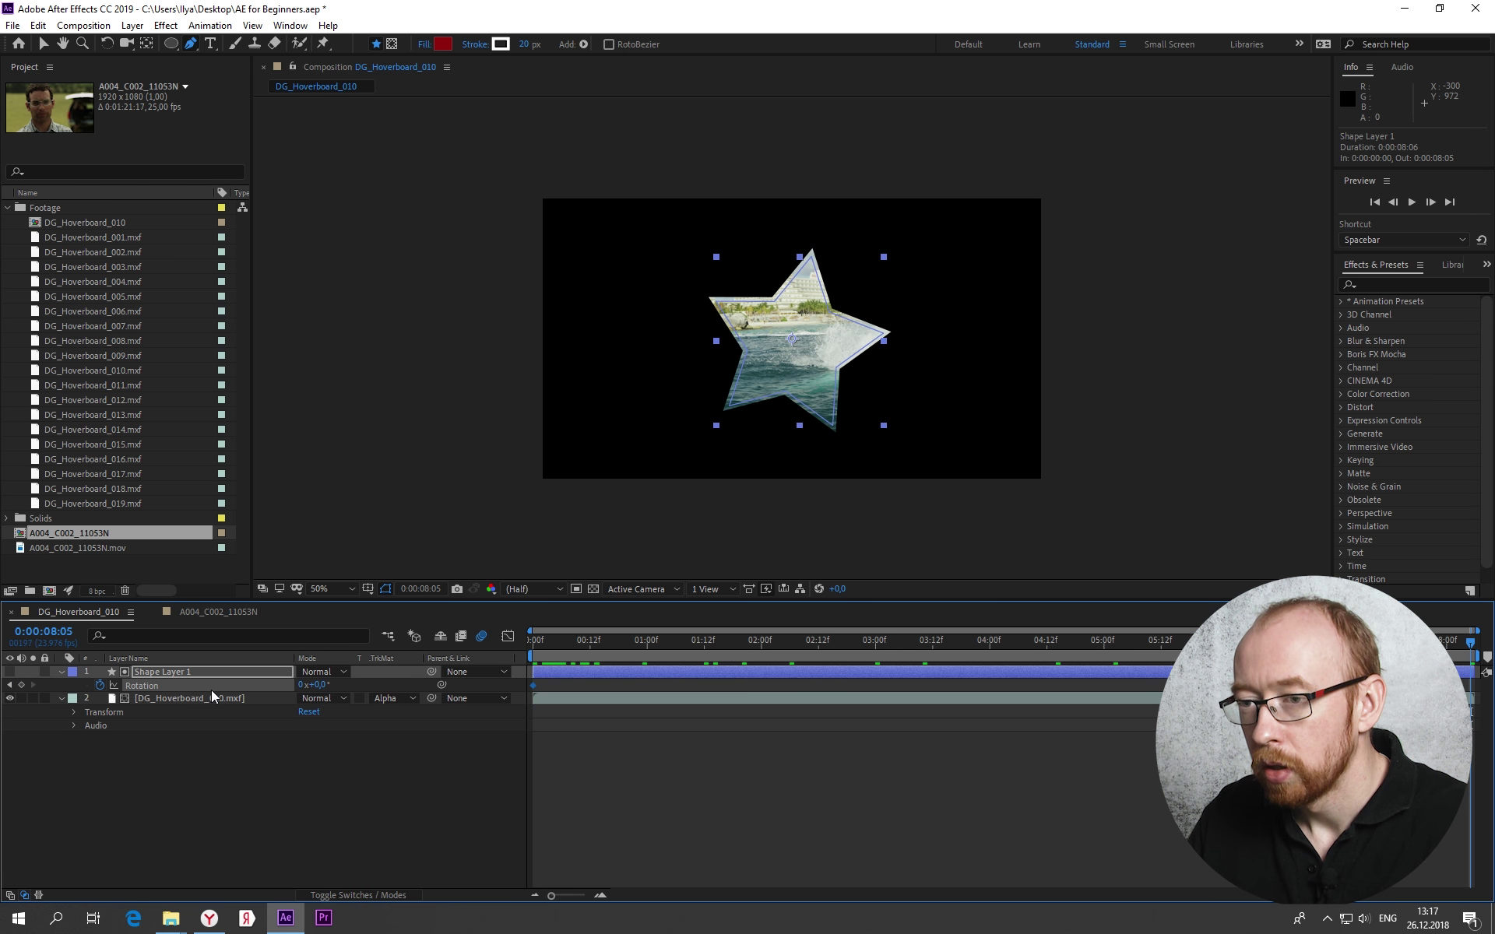
left_click(304, 685)
type("1")
key("Return")
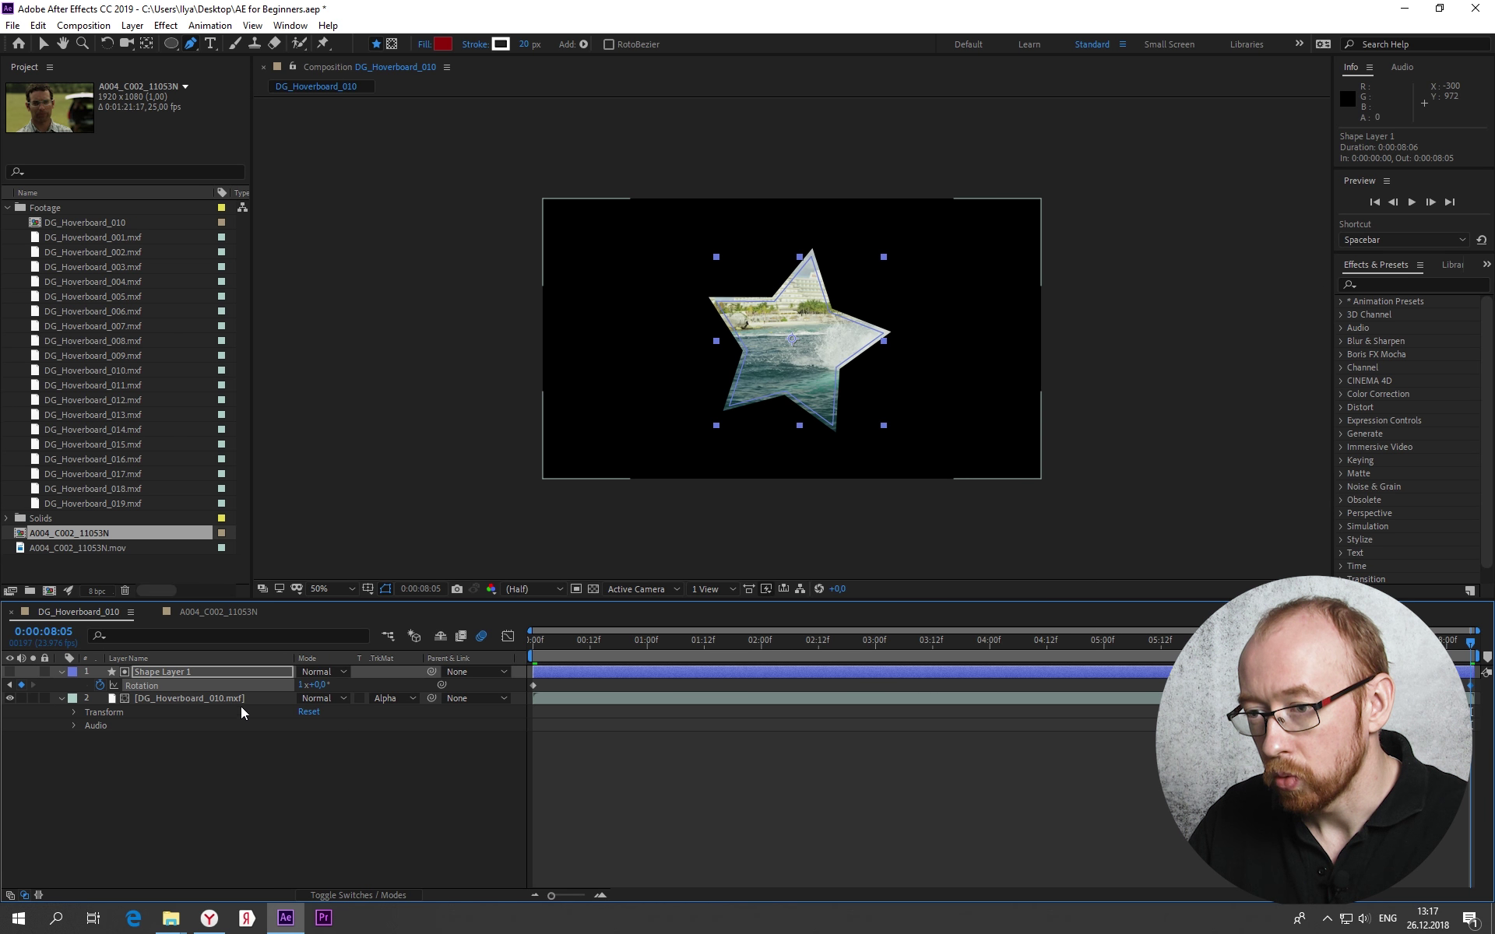
Scale the star shape layer to 128% and preview the animation from the start
left_click(201, 675)
key("s")
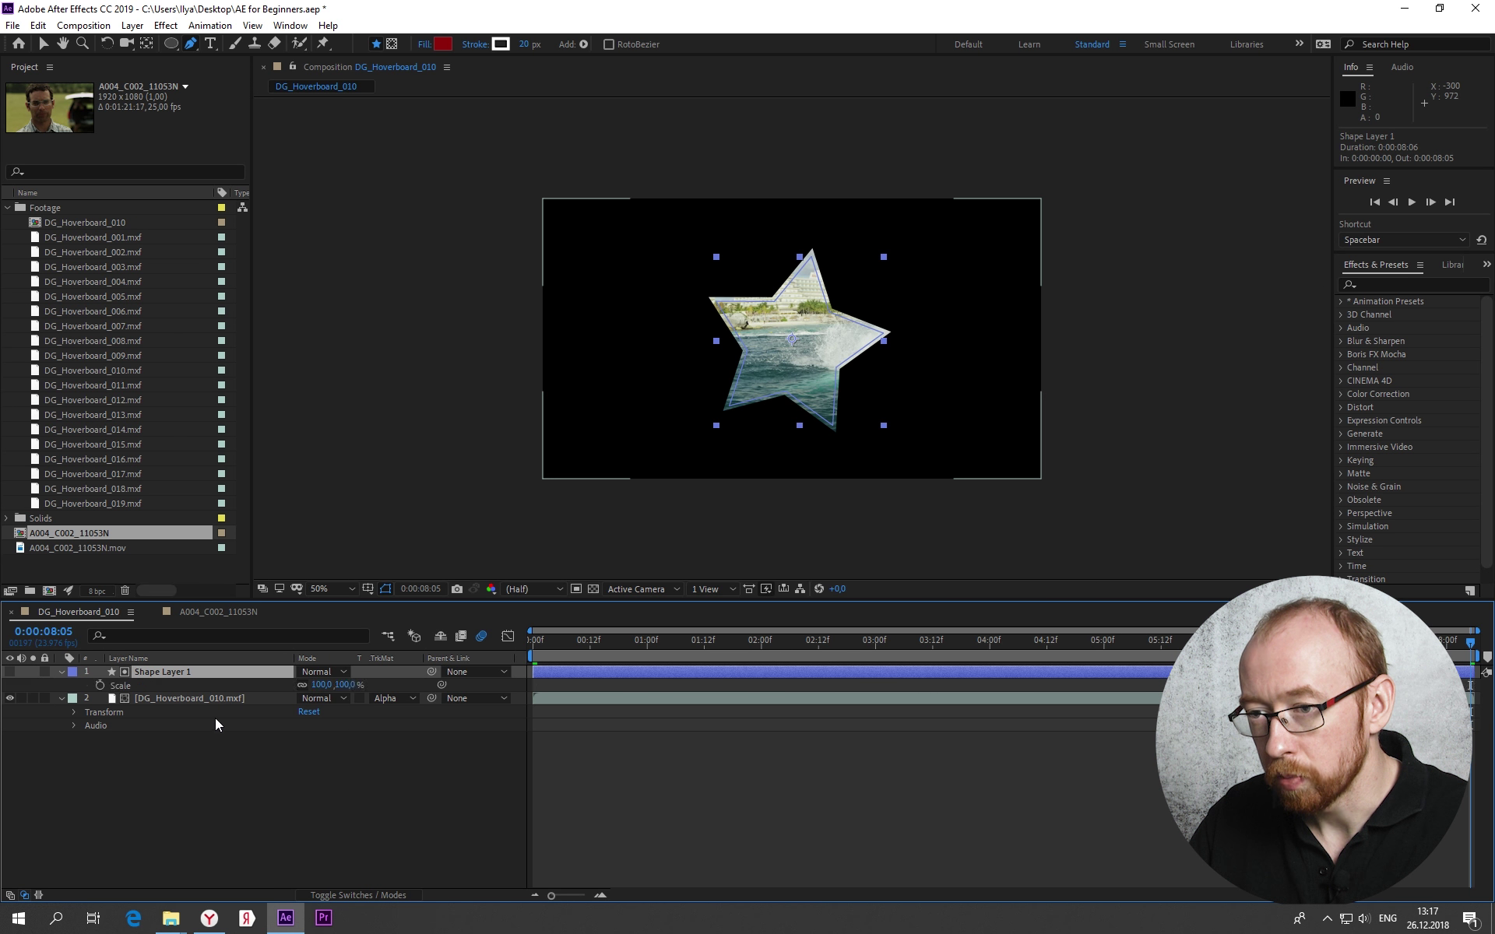
left_click_drag(321, 684, 347, 684)
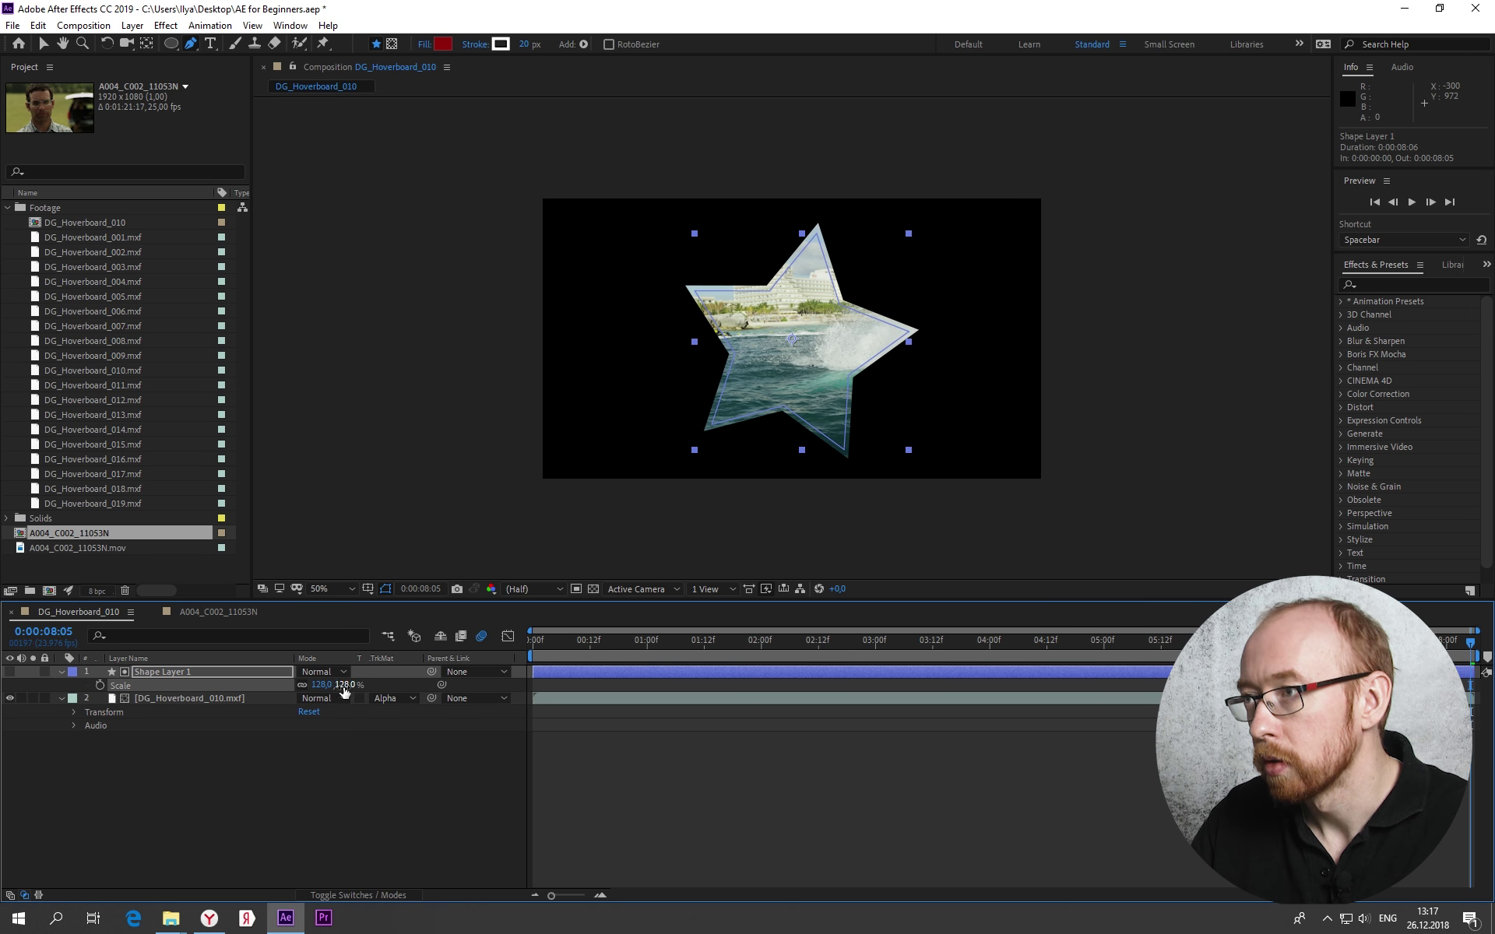
left_click_drag(573, 652, 481, 651)
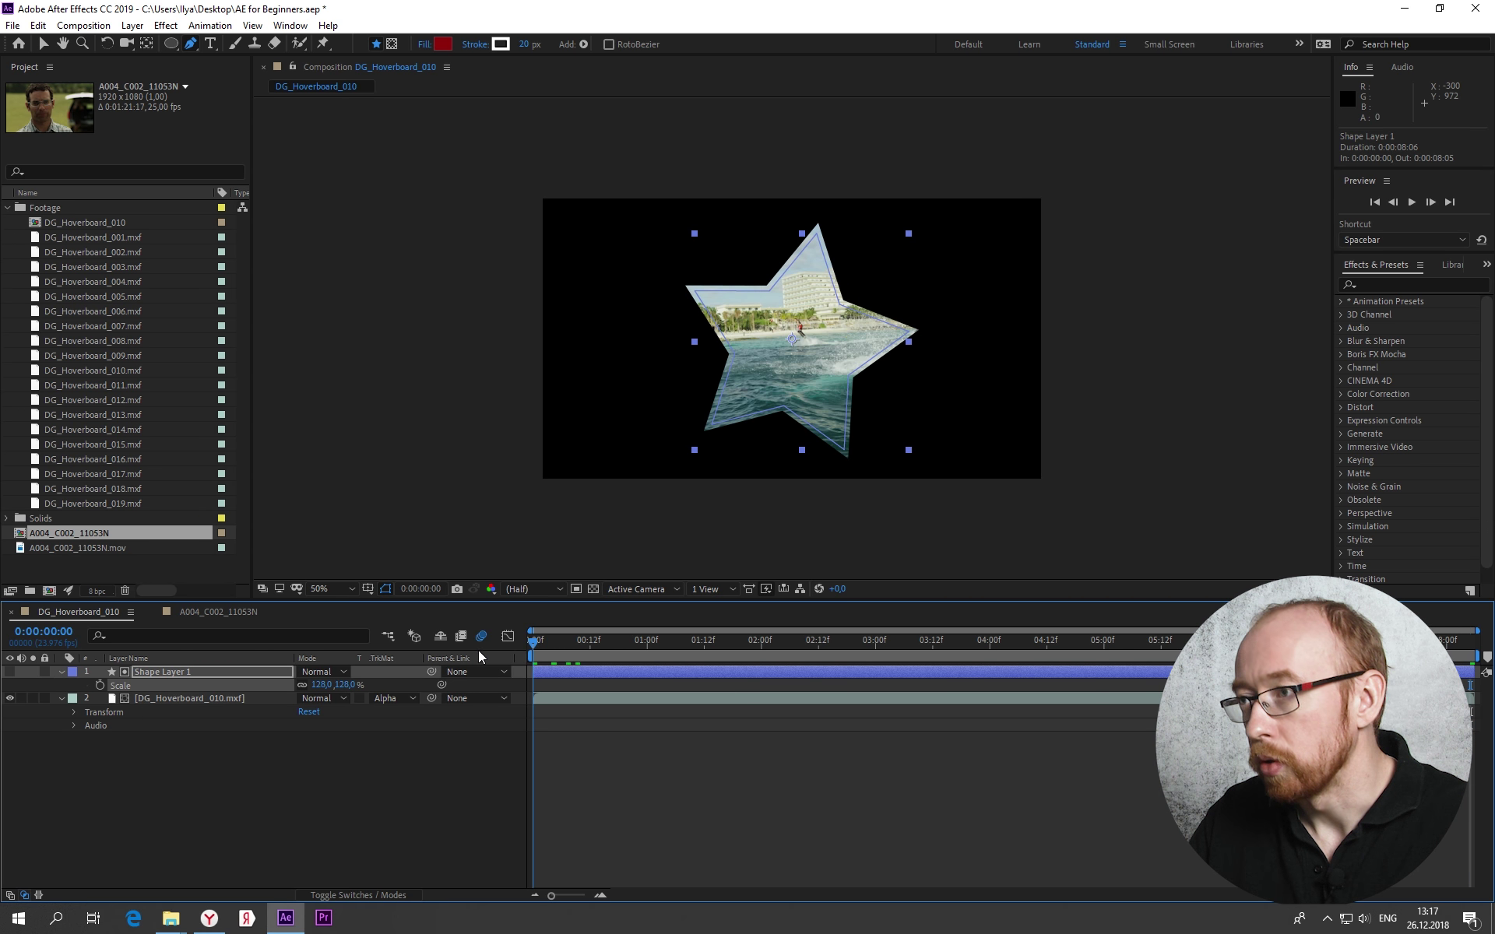
key("space")
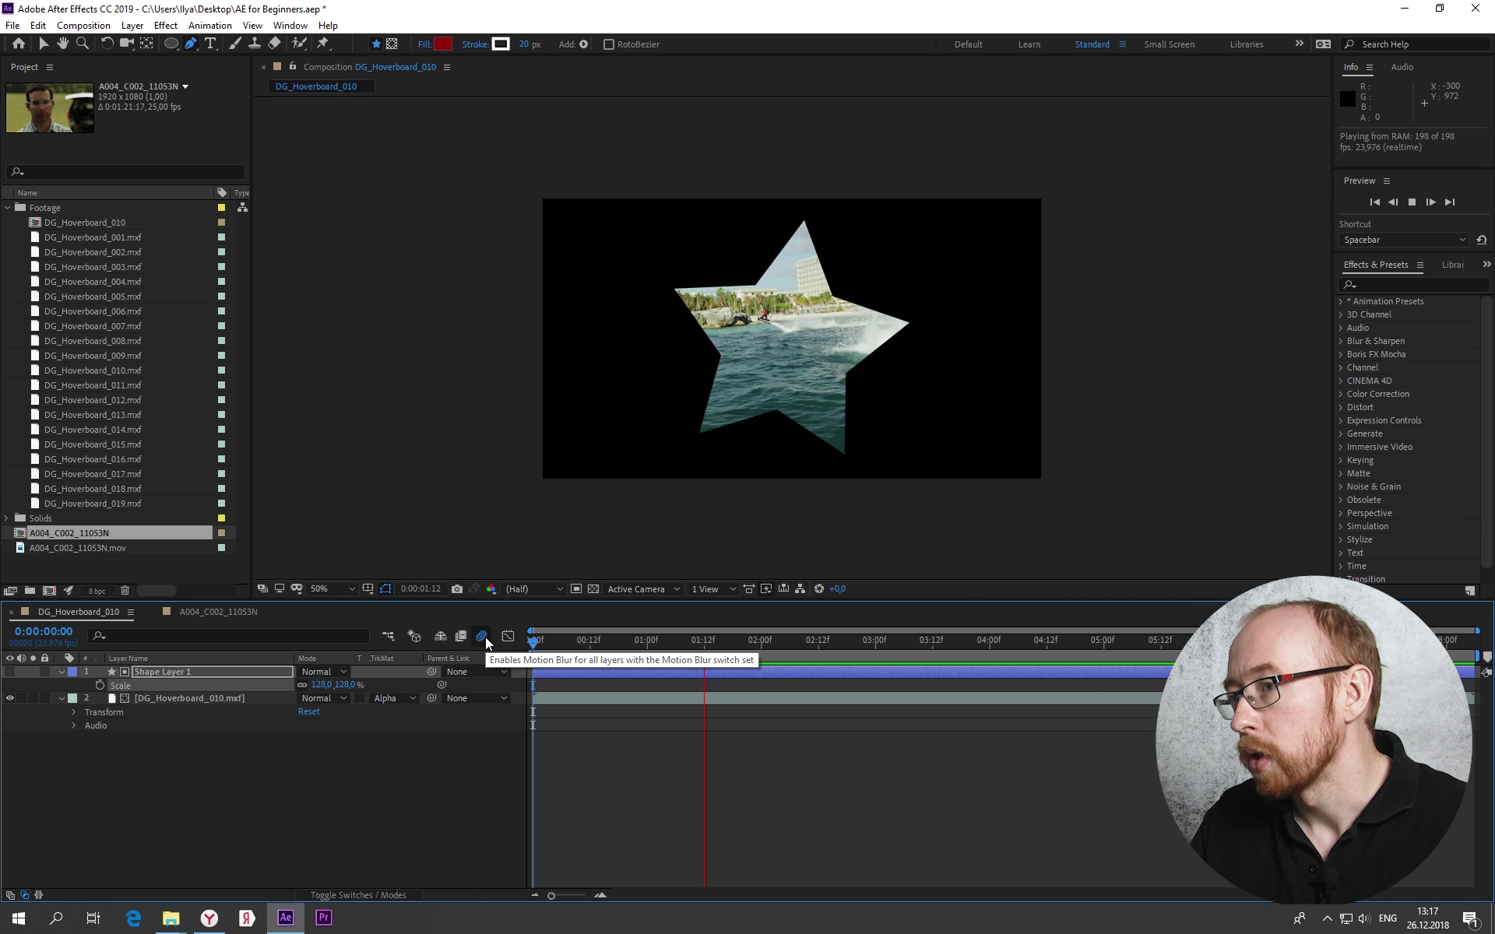